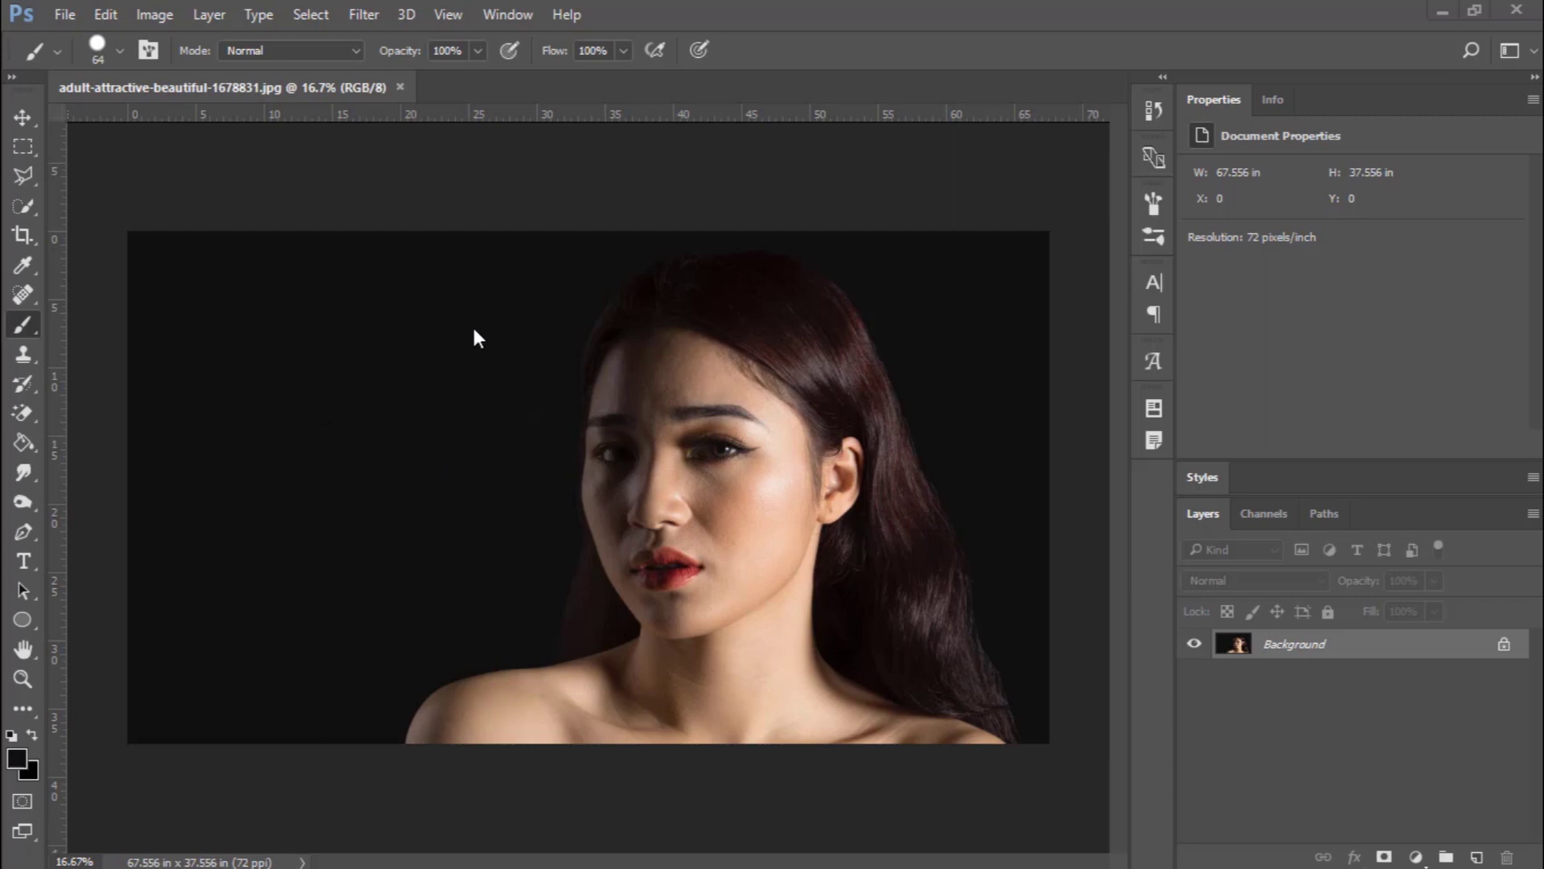
Duplicate the portrait onto a new Layer 1 with Layer Via Copy
left_click(211, 14)
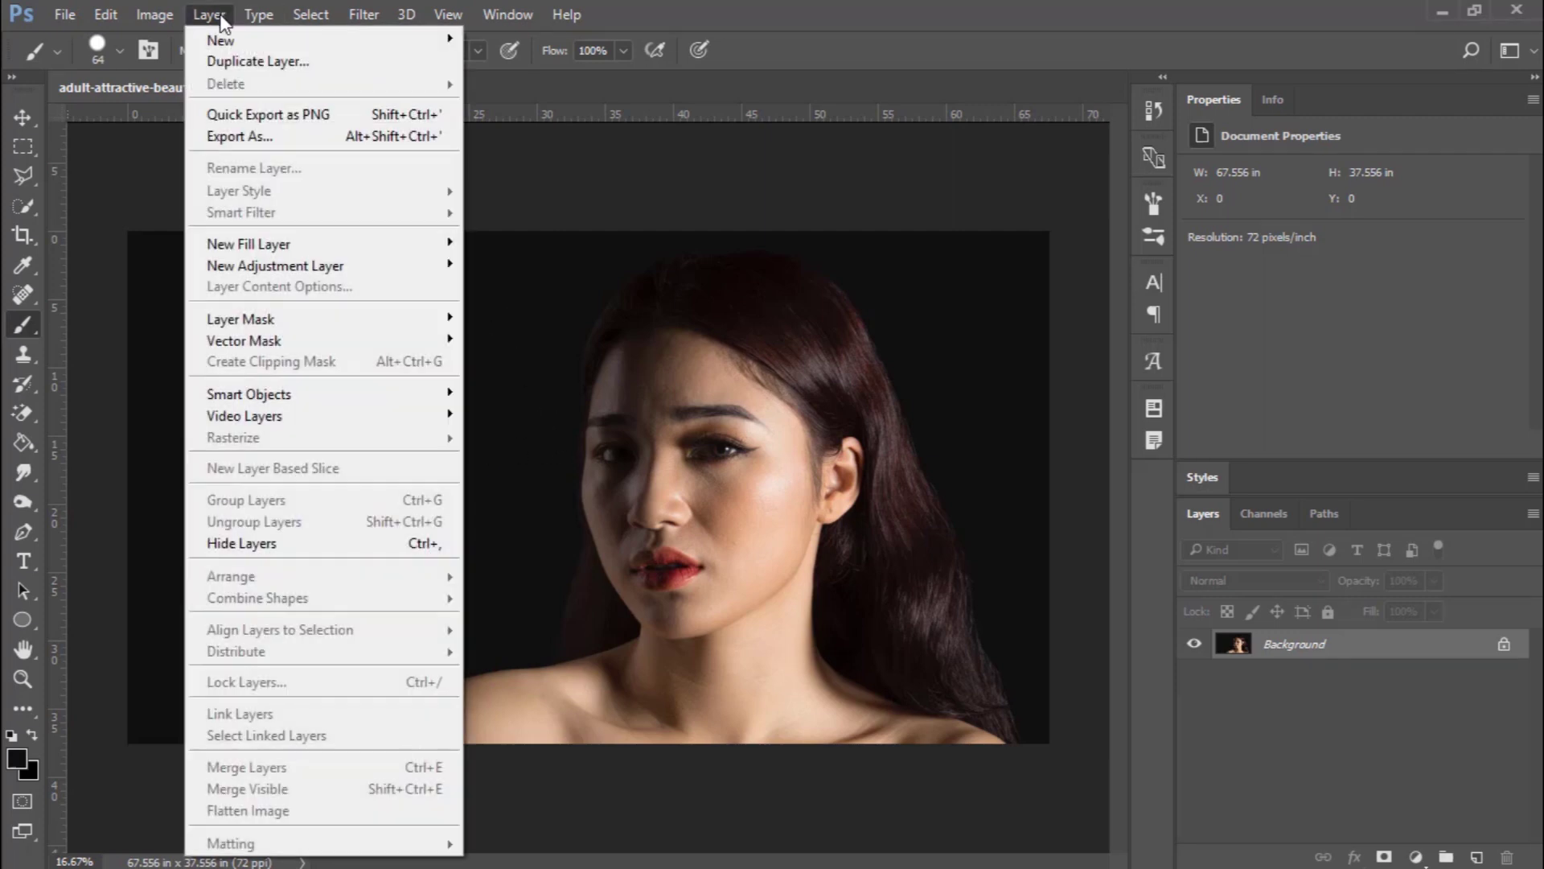
mouse_move(232, 40)
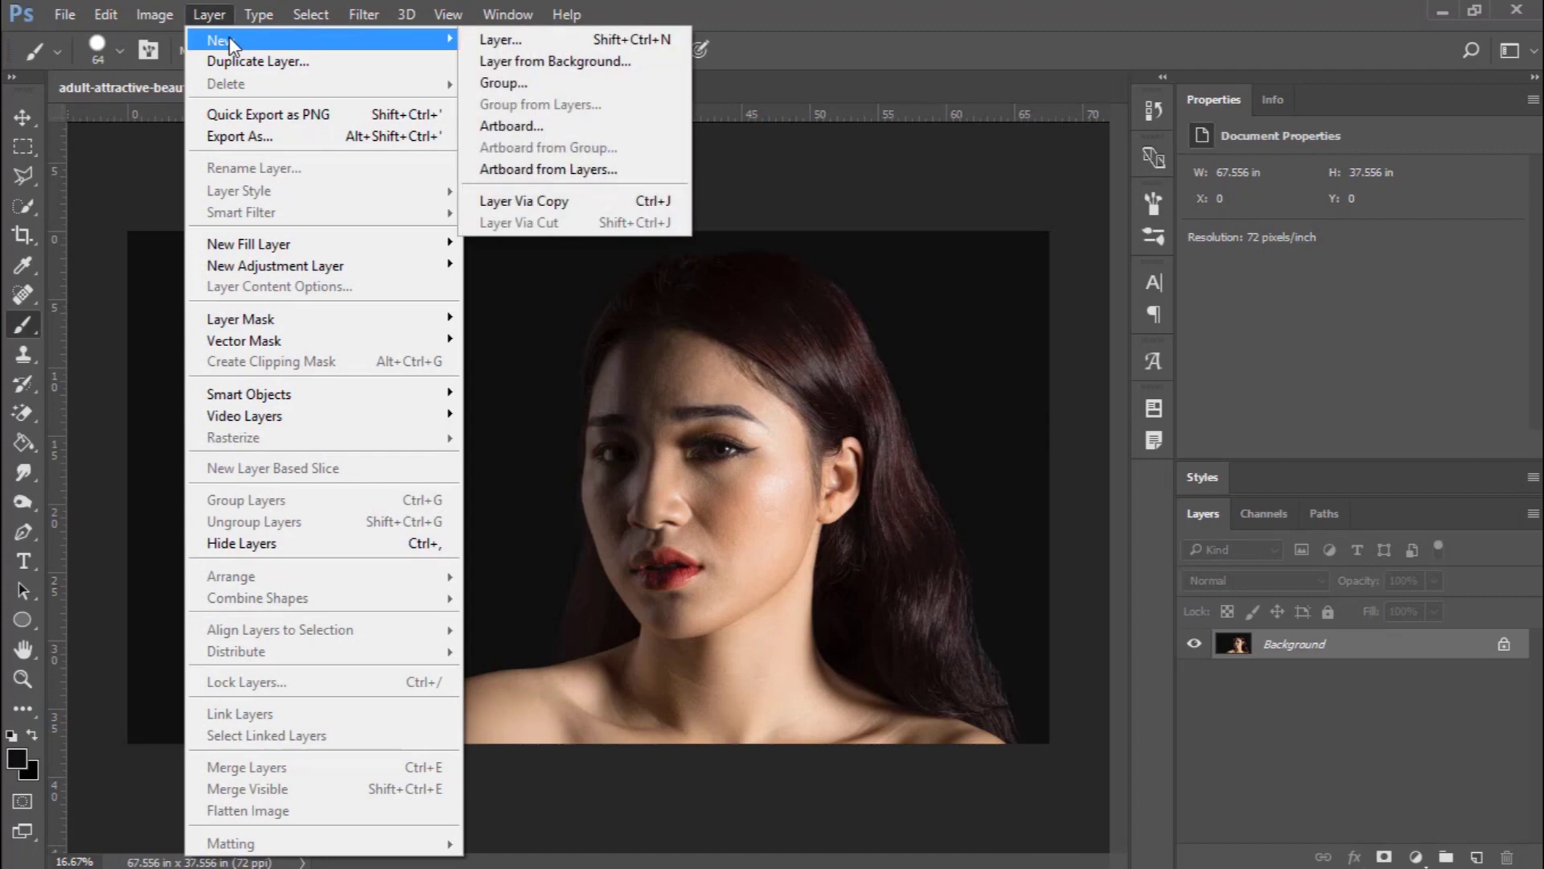
left_click(555, 201)
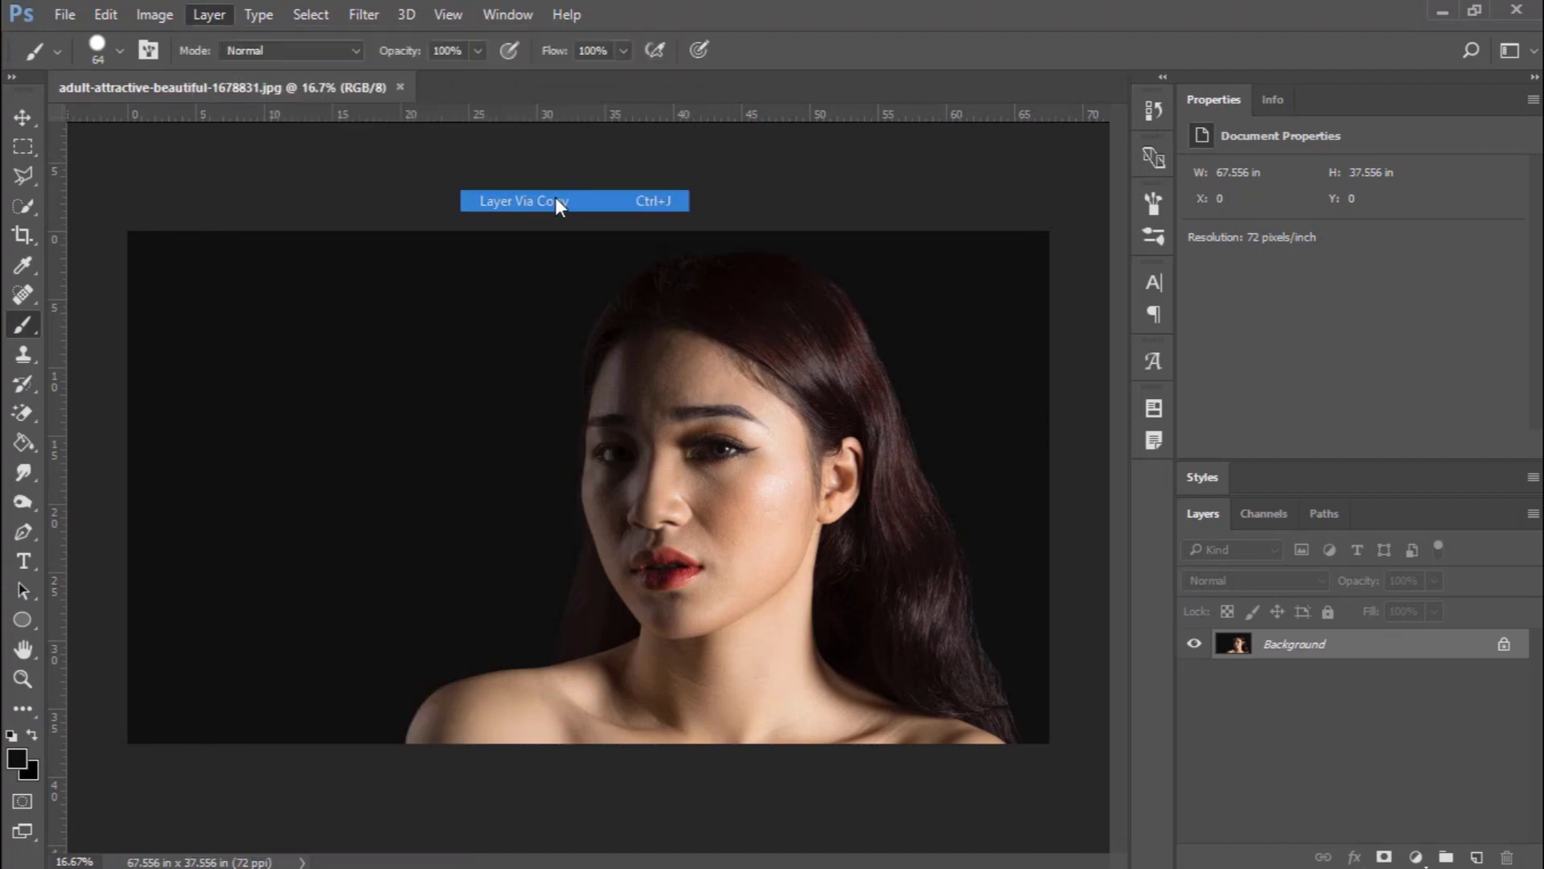
Add a new layer named BLACK and move it beneath Layer 1
left_click(1477, 859)
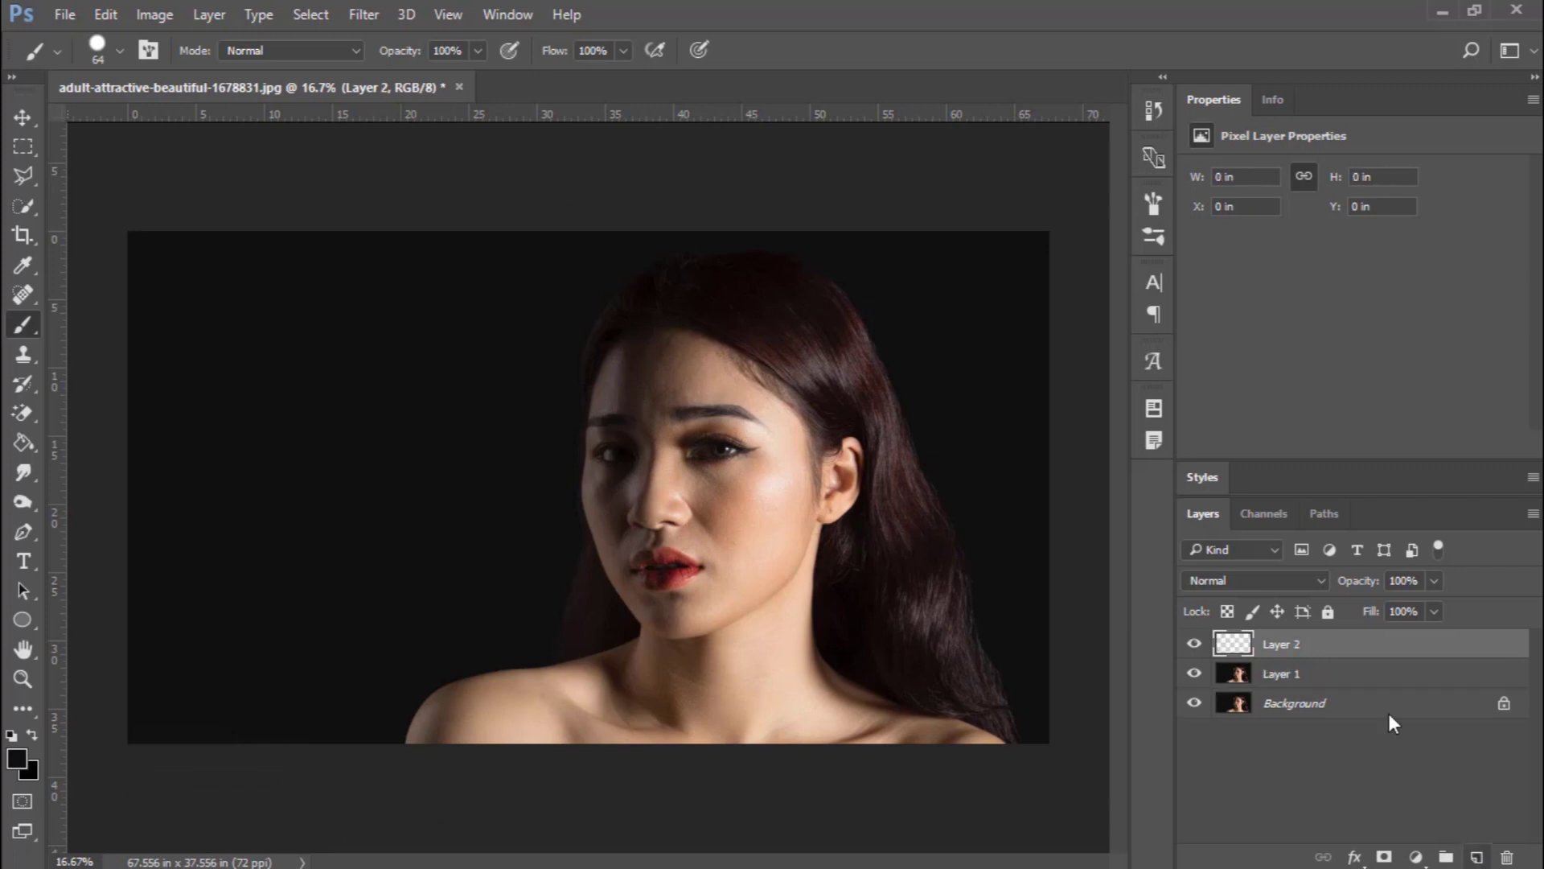
double_click(1283, 646)
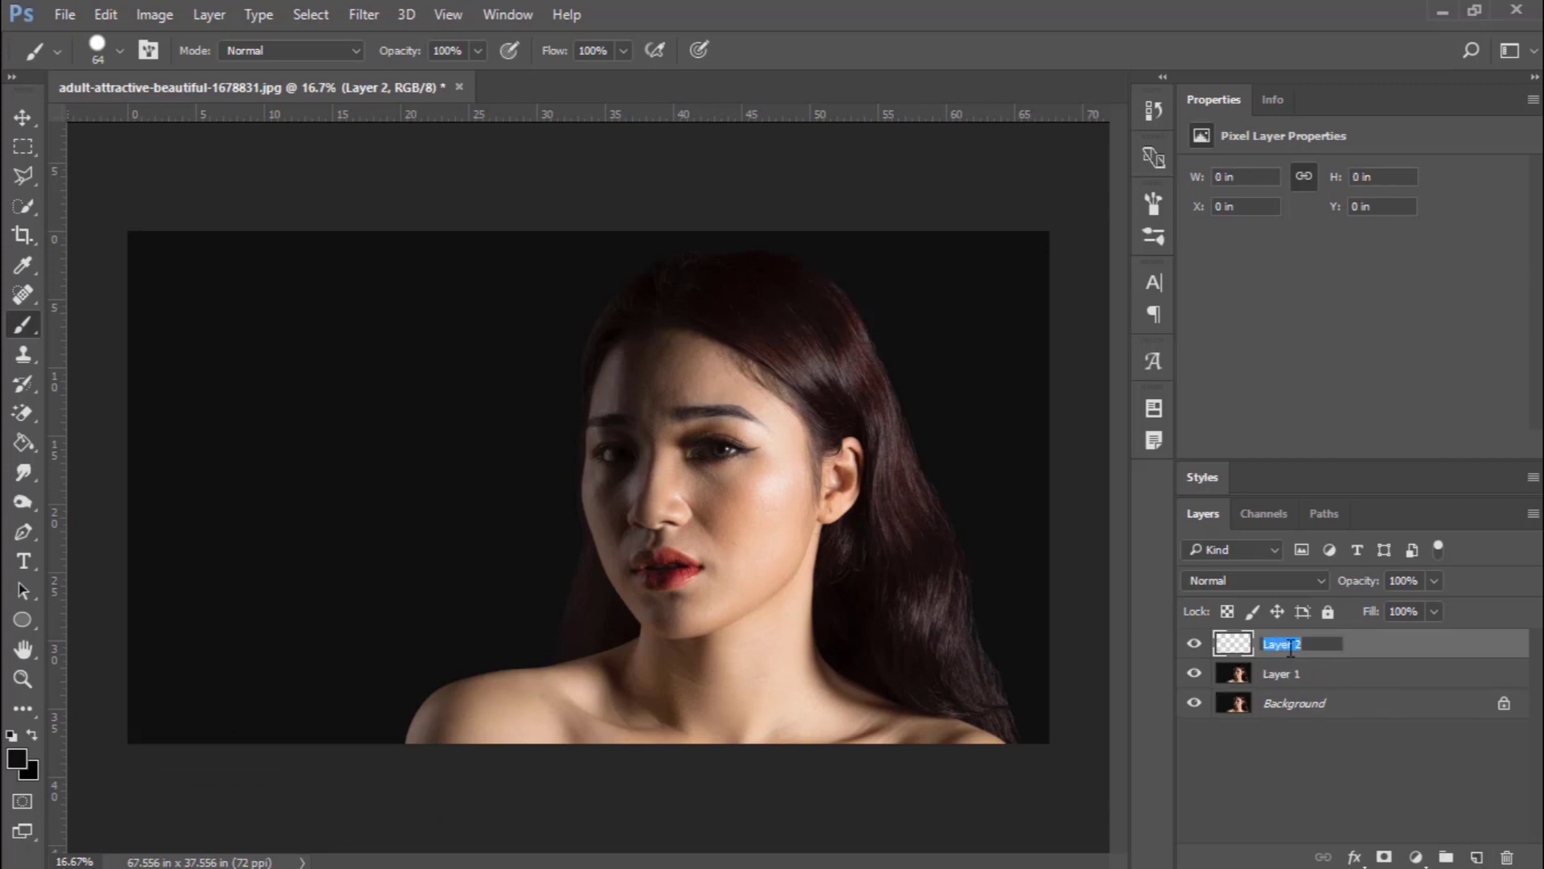
type("BLACK")
key("Return")
left_click_drag(1384, 652, 1358, 683)
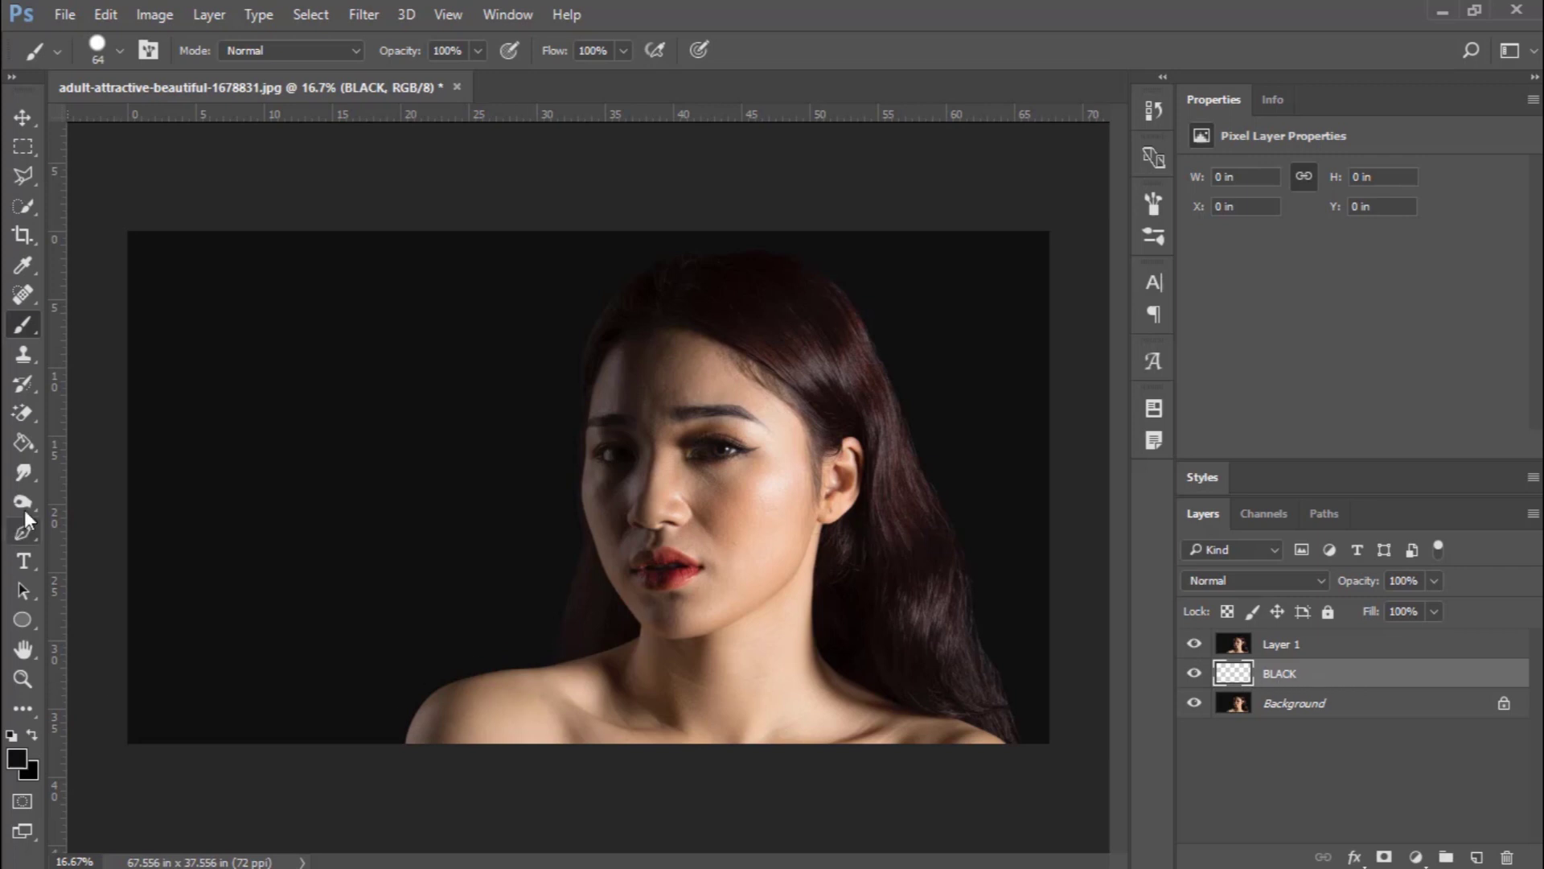
Fill the BLACK layer with black using the Paint Bucket, then make Layer 1 active
left_click(21, 441)
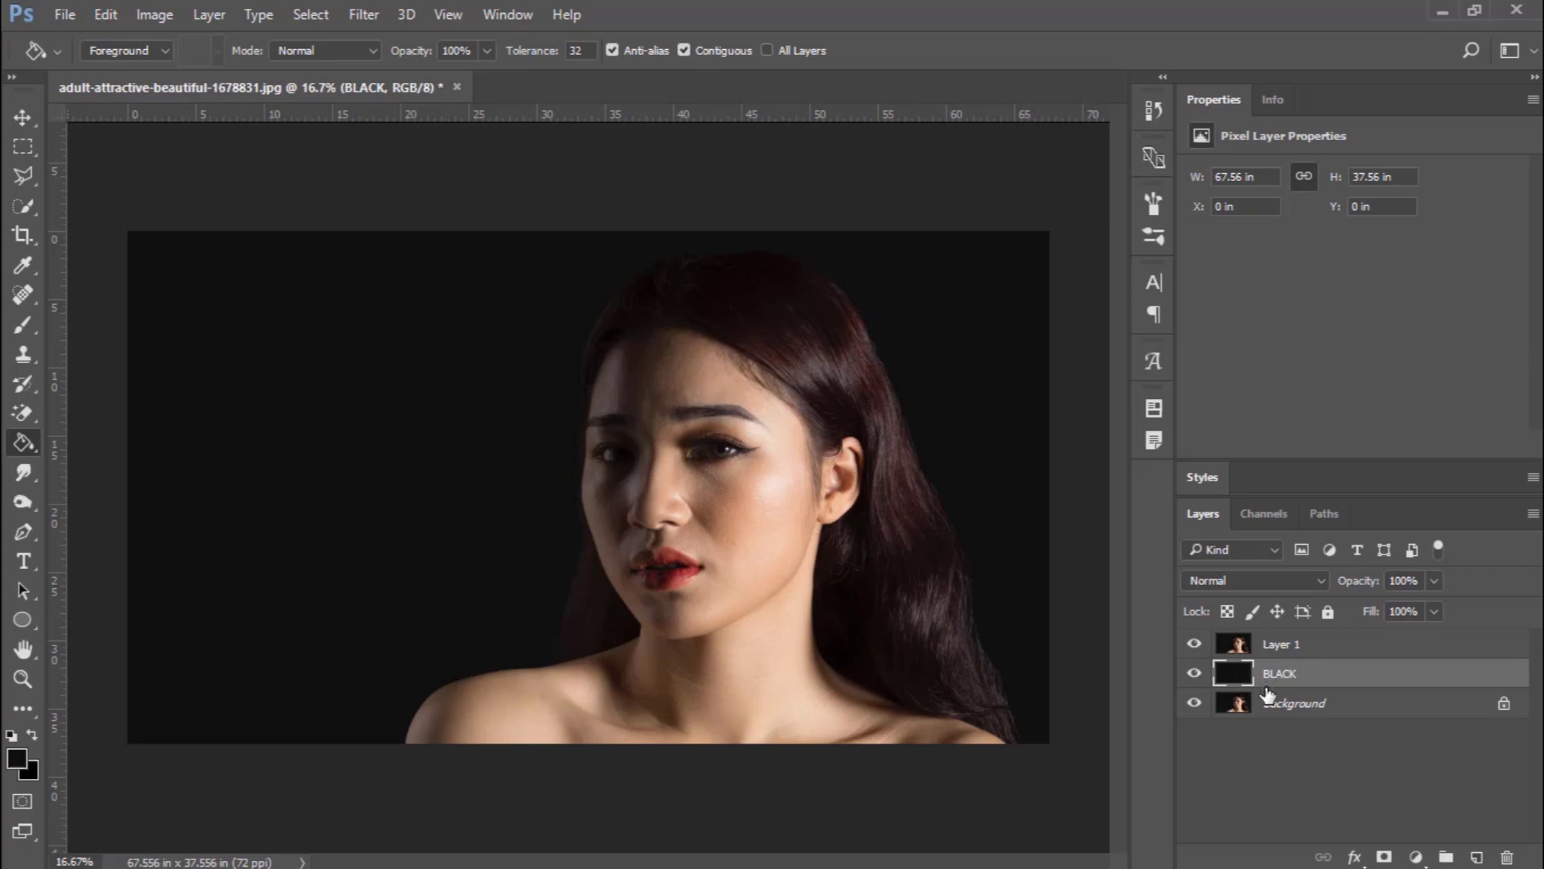
left_click(1298, 643)
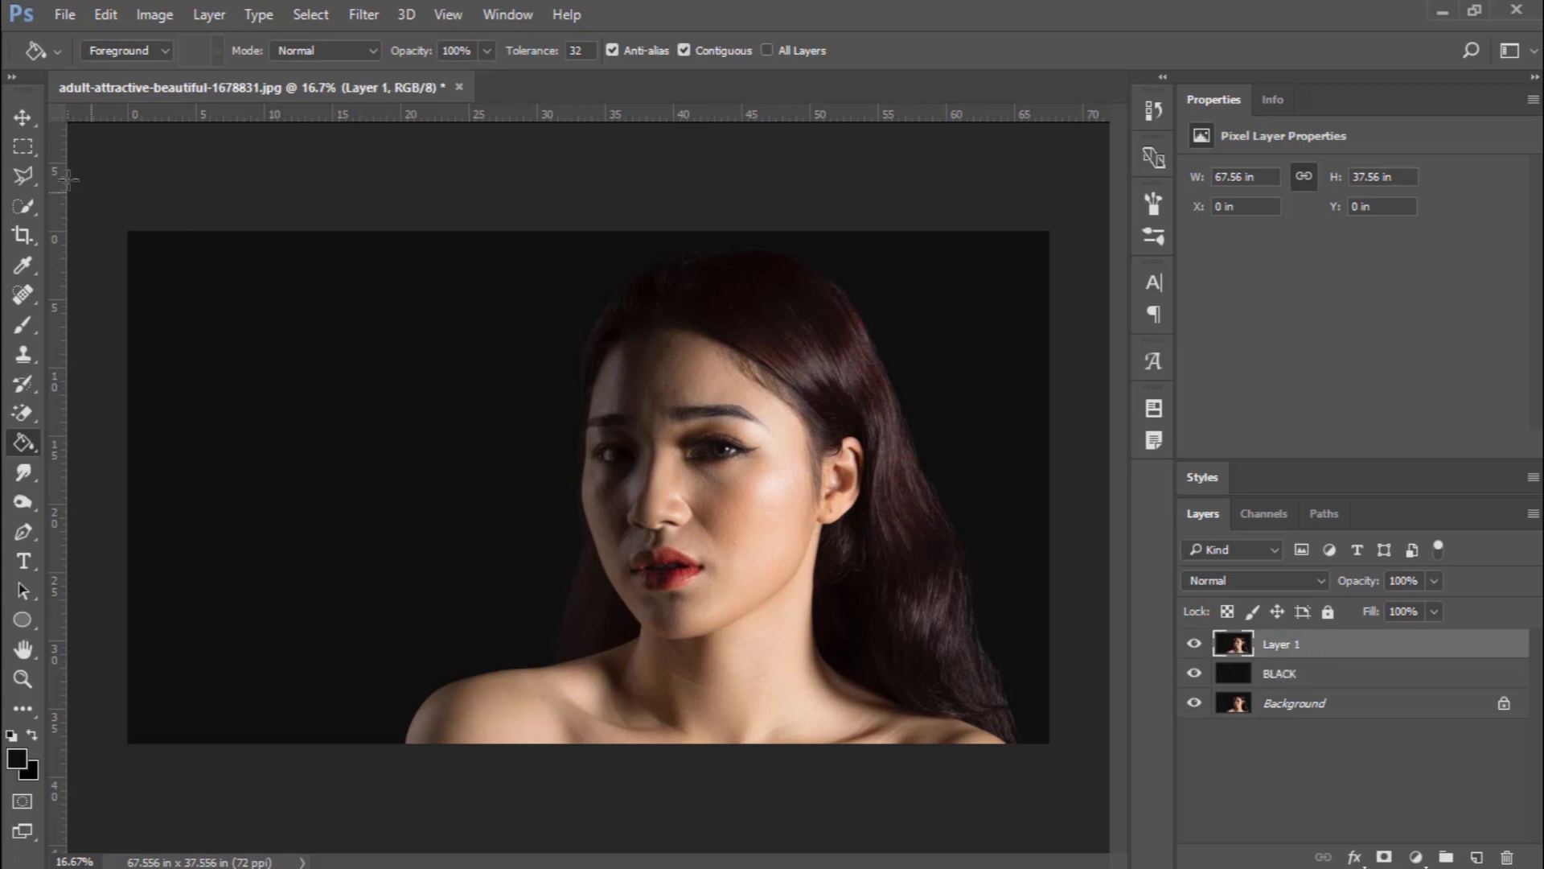
left_click(31, 147)
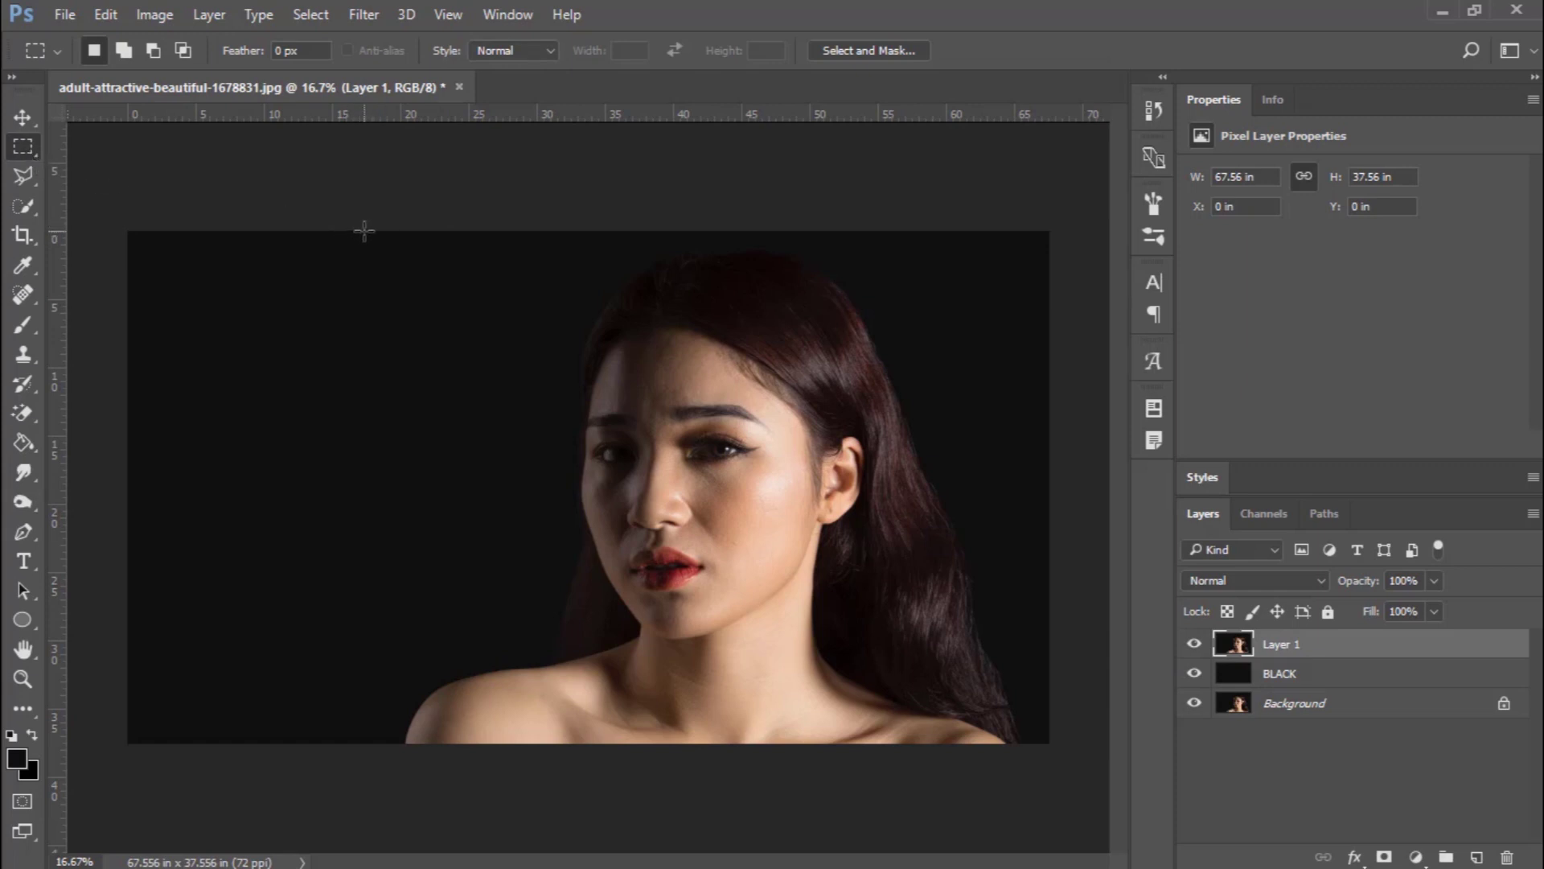
Select a tall strip at the portrait's left shoulder edge, aligned to the image top
left_click_drag(364, 230, 396, 752)
left_click_drag(383, 687, 418, 711)
left_click_drag(416, 573, 417, 555)
Cut the strip onto a hidden Layer 2 and select the next full-height strip
left_click(198, 16)
mouse_move(251, 42)
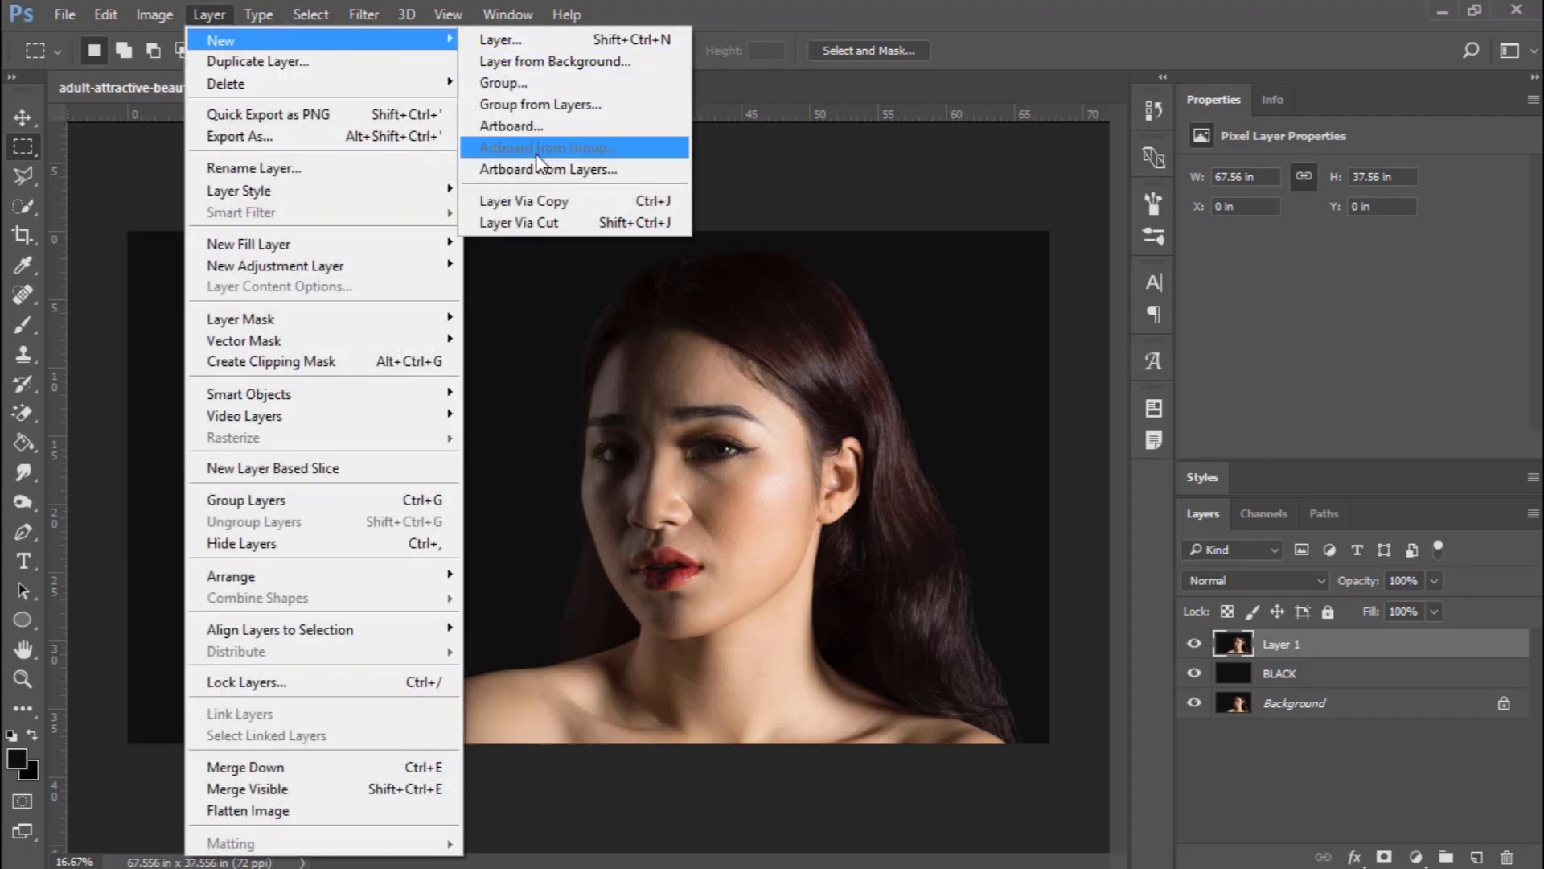
left_click(555, 224)
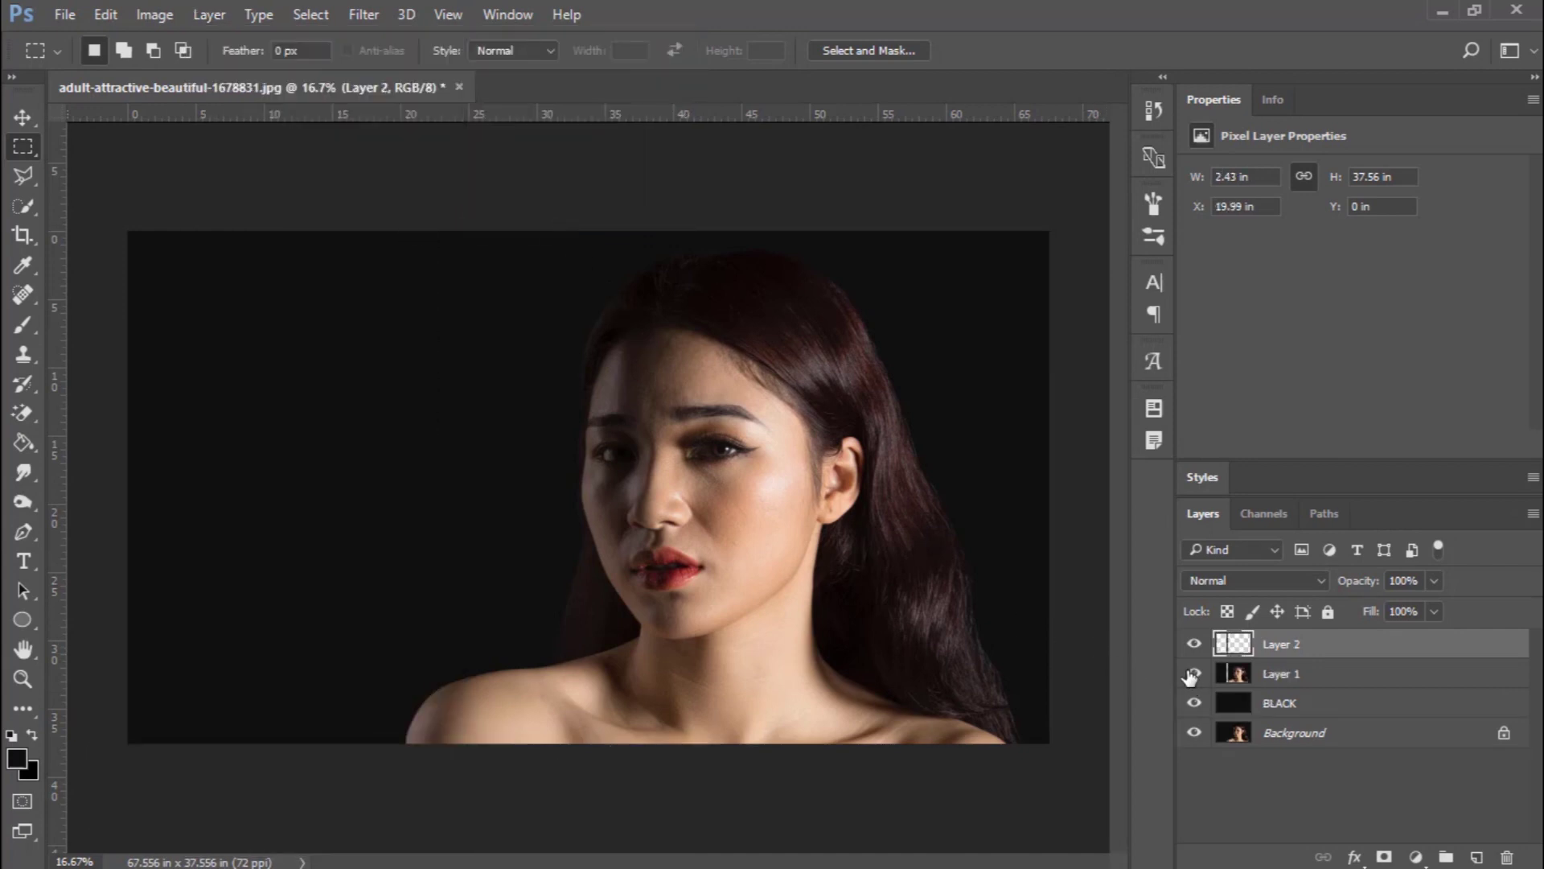
left_click(1195, 644)
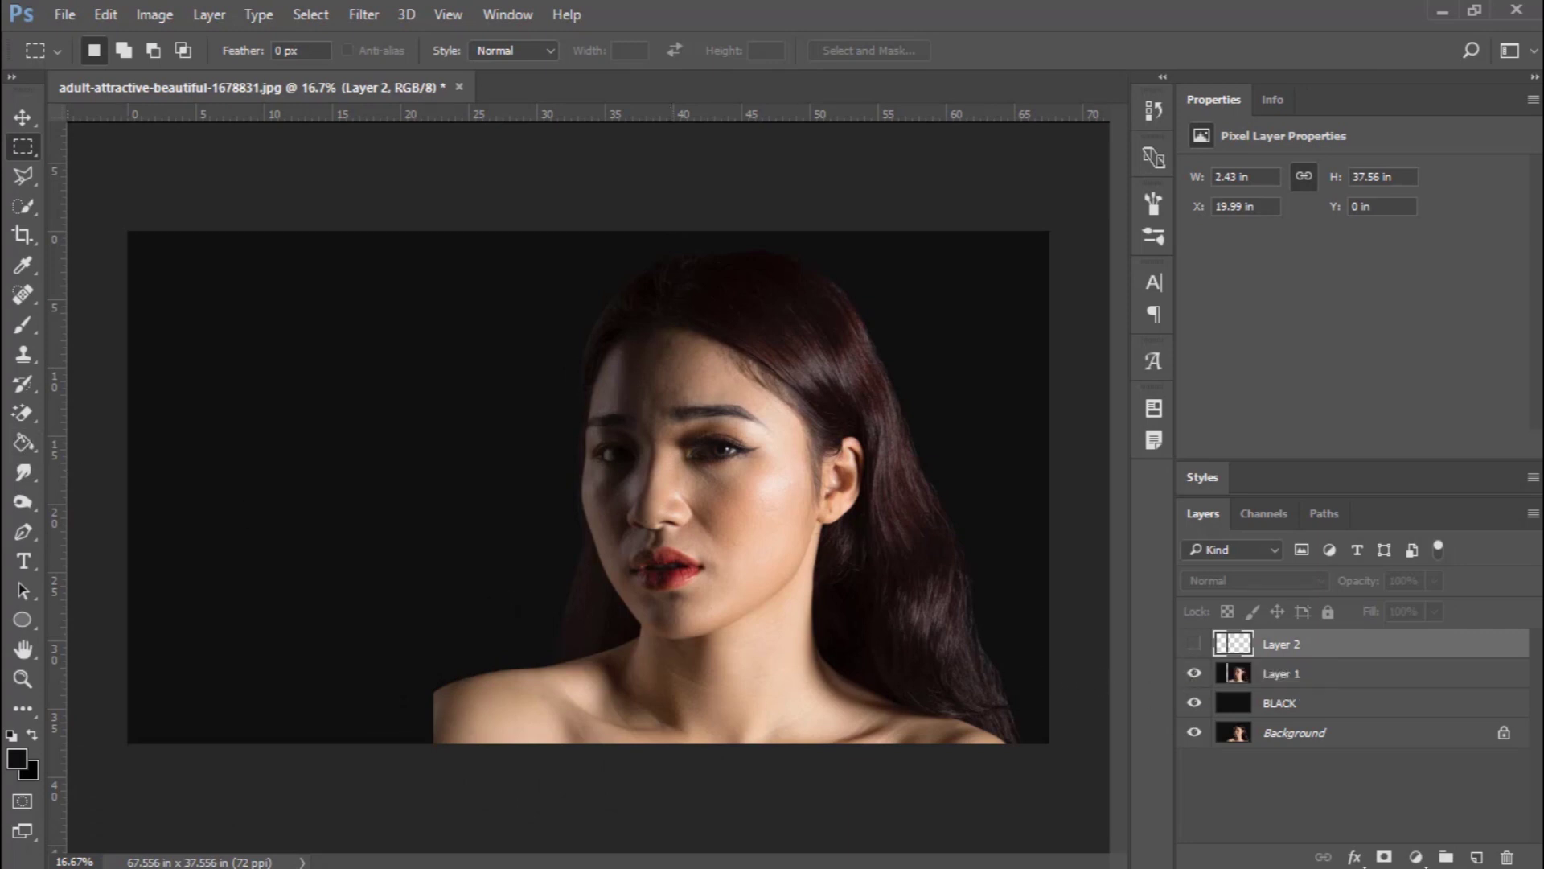
left_click_drag(500, 748, 559, 233)
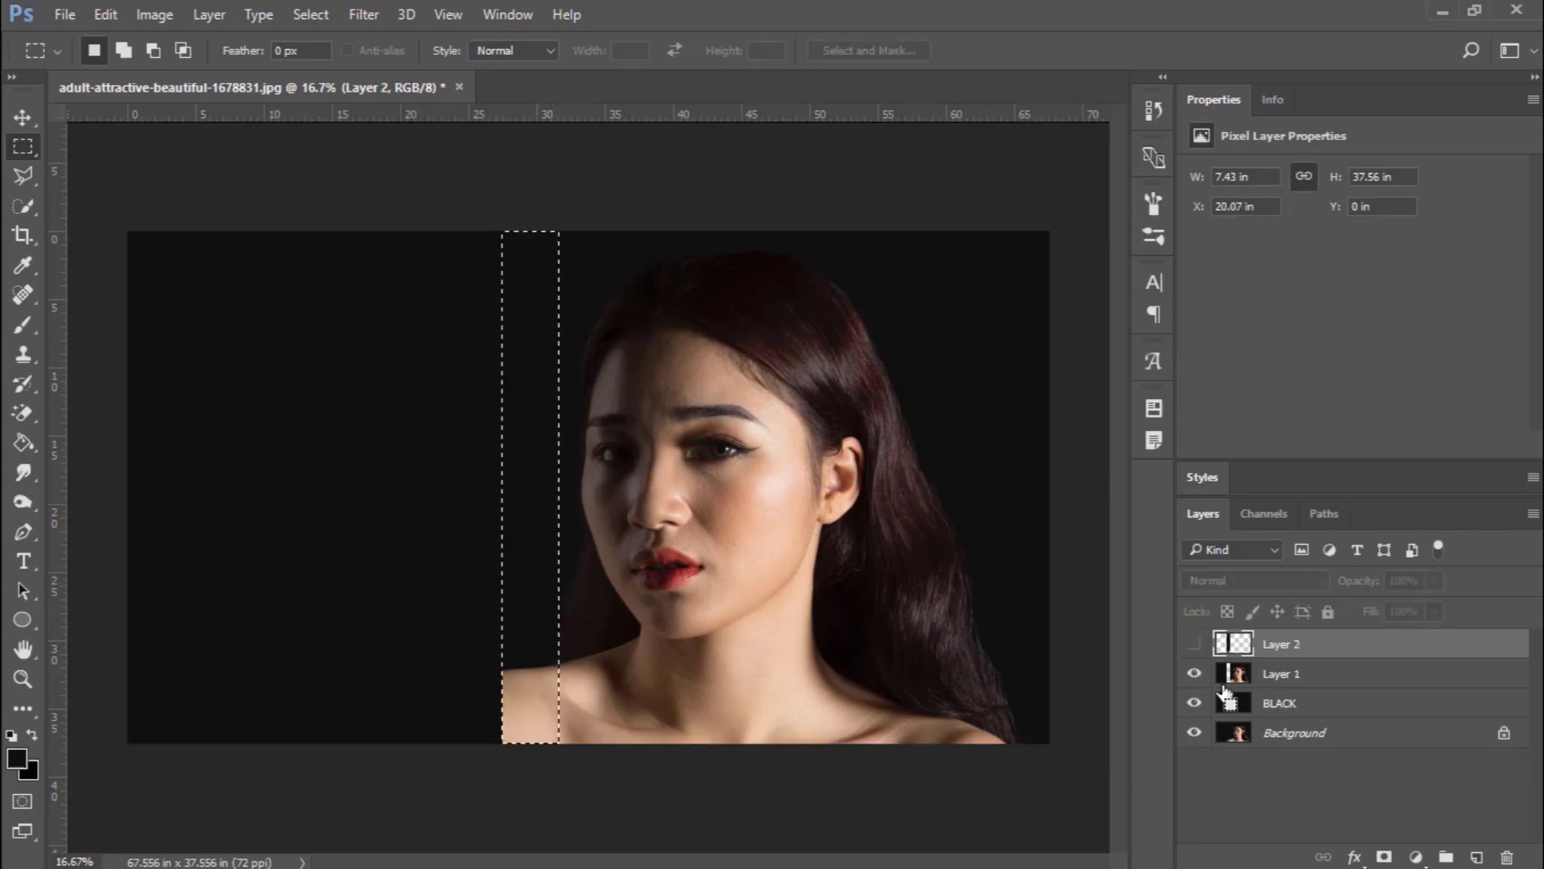
Cut two more strips from Layer 1 onto Layers 3 and 4, hiding each
left_click(1278, 673)
key("j")
key("ctrl+j")
left_click(1194, 673)
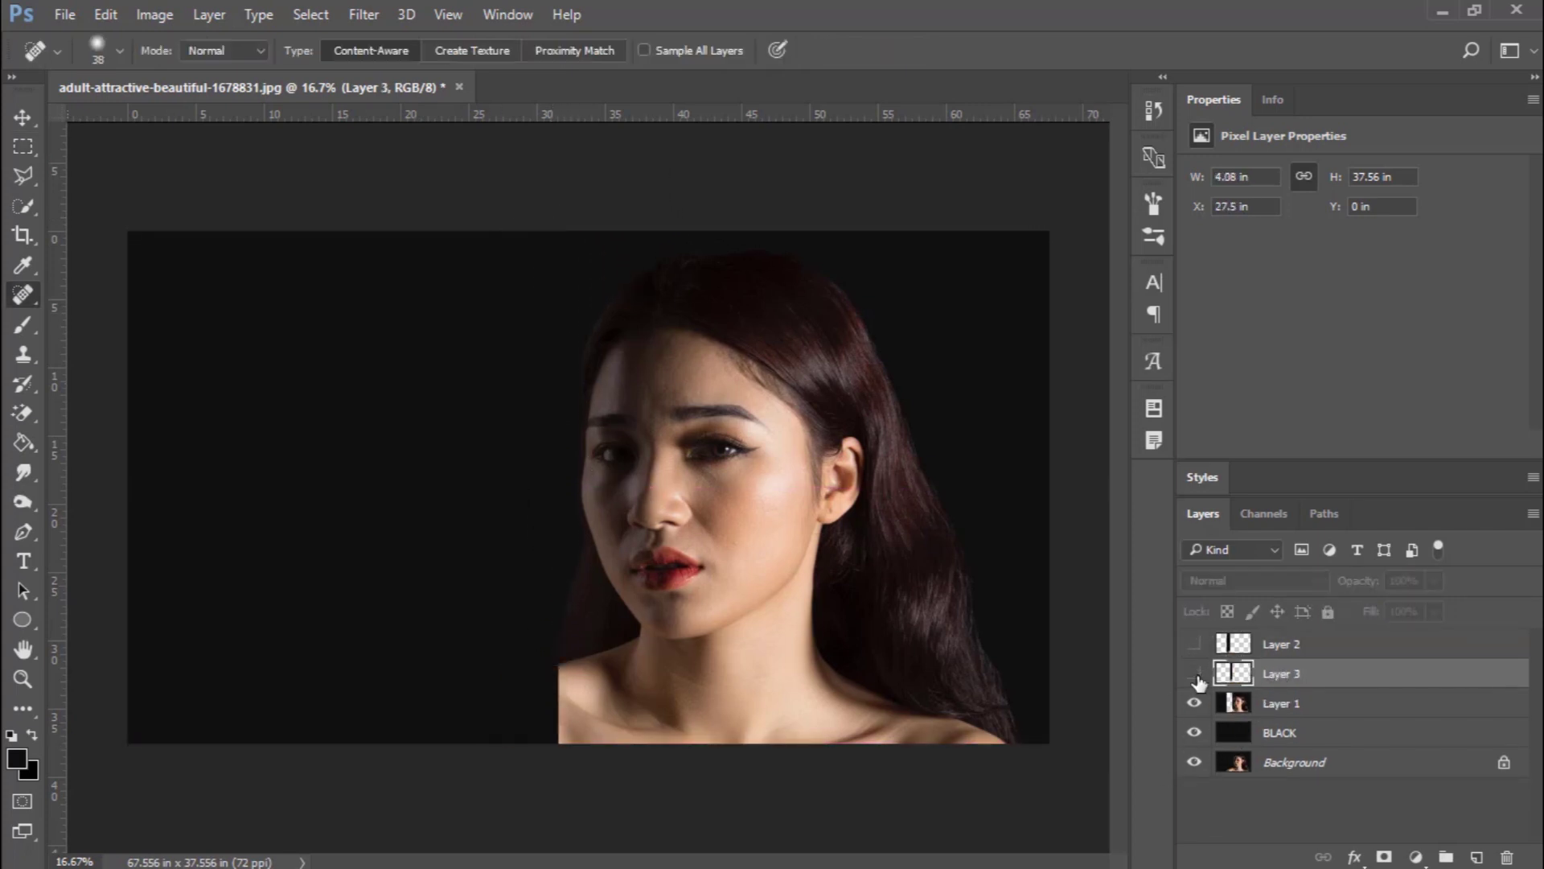
left_click(1269, 704)
key("m")
mouse_move(553, 746)
left_mouse_down()
mouse_move(623, 290)
mouse_move(612, 201)
left_mouse_up()
key("ctrl+shift+j")
left_click(1196, 704)
Cut the next two face strips onto hidden Layers 5 and 6
key("alt+bracketleft")
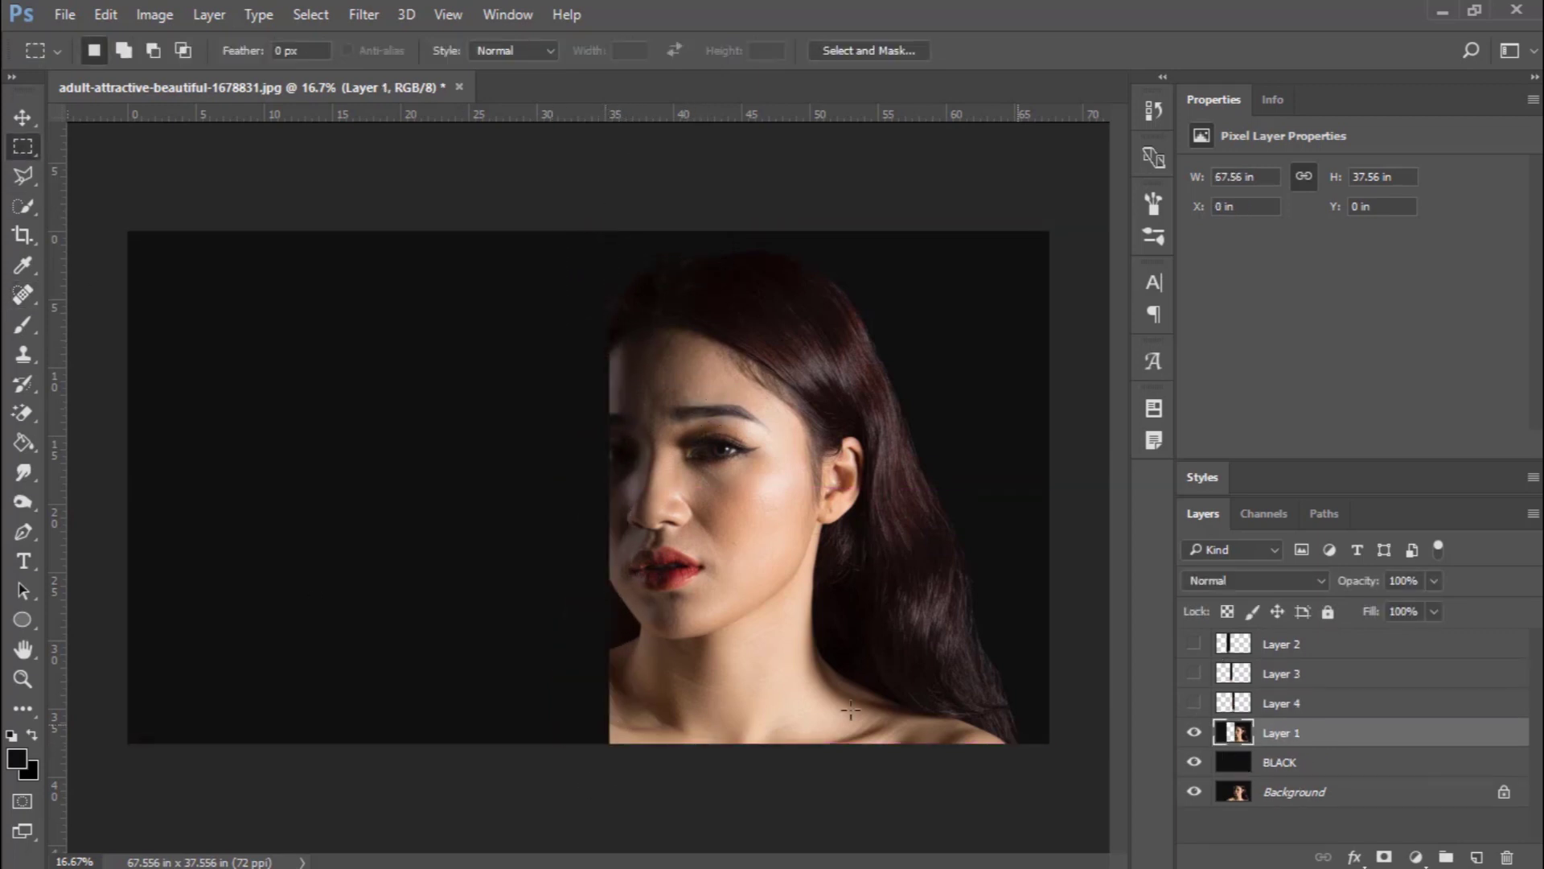
left_click_drag(608, 746, 646, 232)
key("ctrl+shift+j")
left_click(1194, 732)
left_click_drag(644, 743, 708, 231)
key("ctrl+shift+j")
left_click(1194, 762)
Cut the eye-and-cheek and ear strips onto hidden Layers 7 and 8
key("alt+bracketleft")
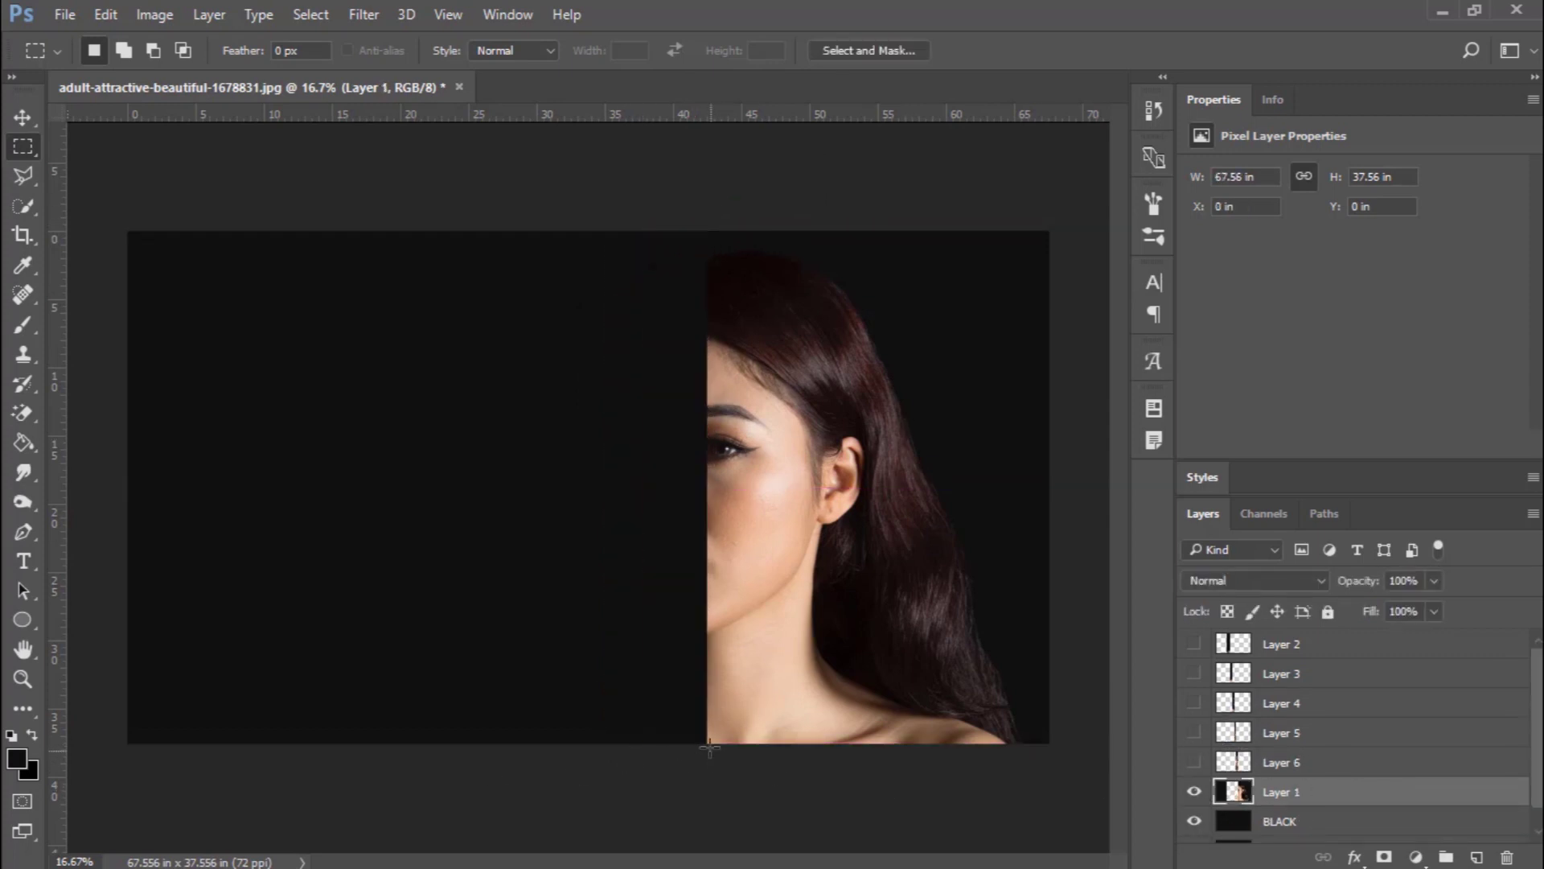
left_click_drag(705, 746, 772, 190)
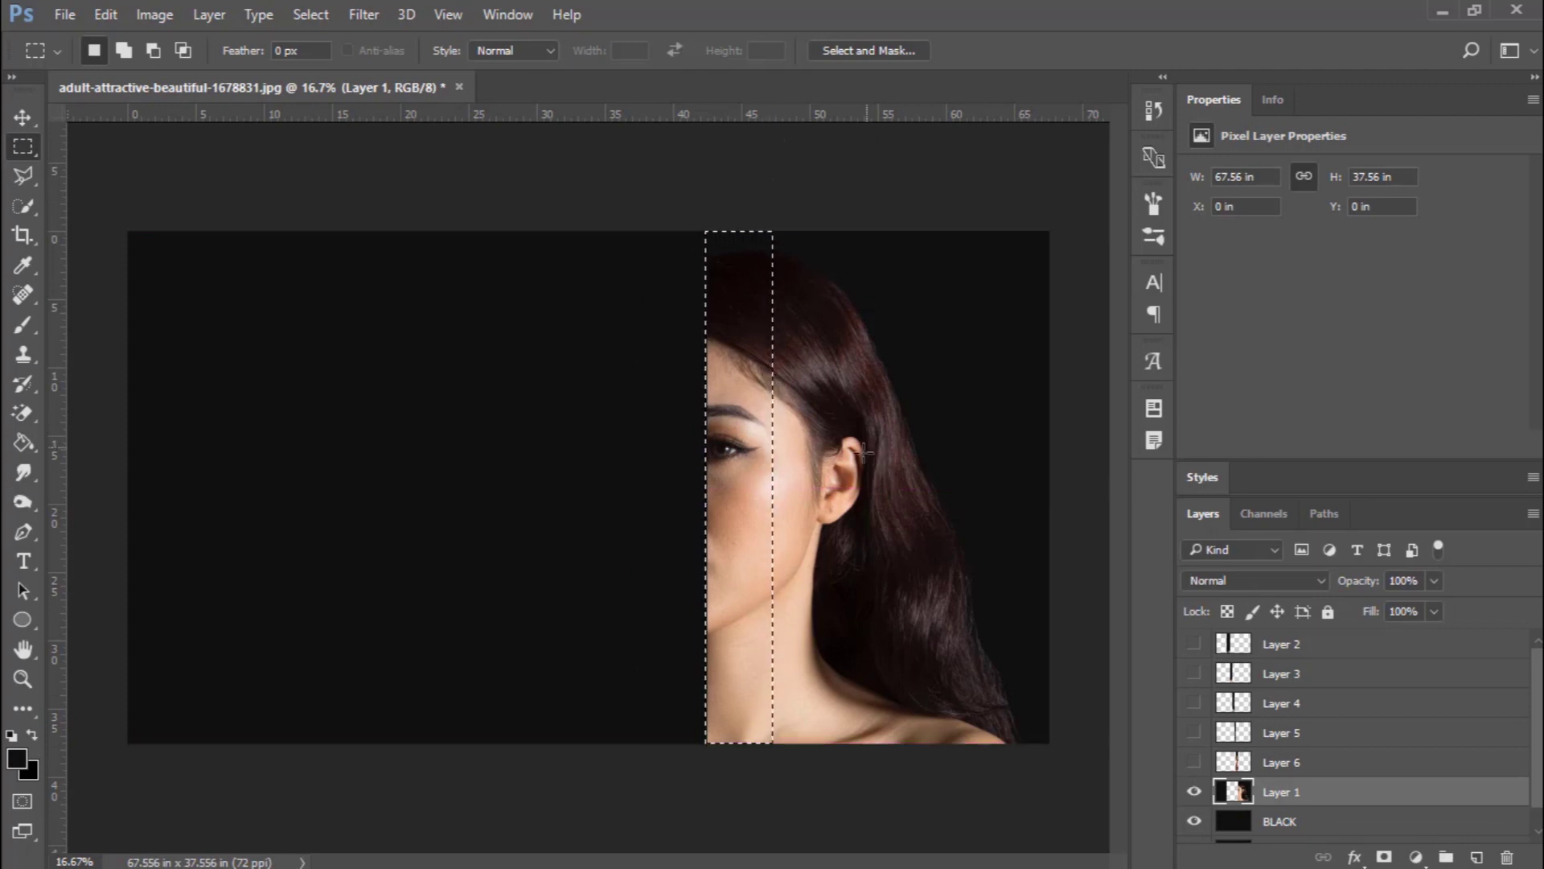
key("ctrl+shift+j")
left_click(1194, 792)
key("alt+bracketleft")
left_click_drag(770, 743, 807, 232)
key("ctrl+shift+j")
left_click(1195, 821)
Cut the two hair strips onto Layers 9 and 10, and hide the leftover Layer 1
key("alt+bracketleft")
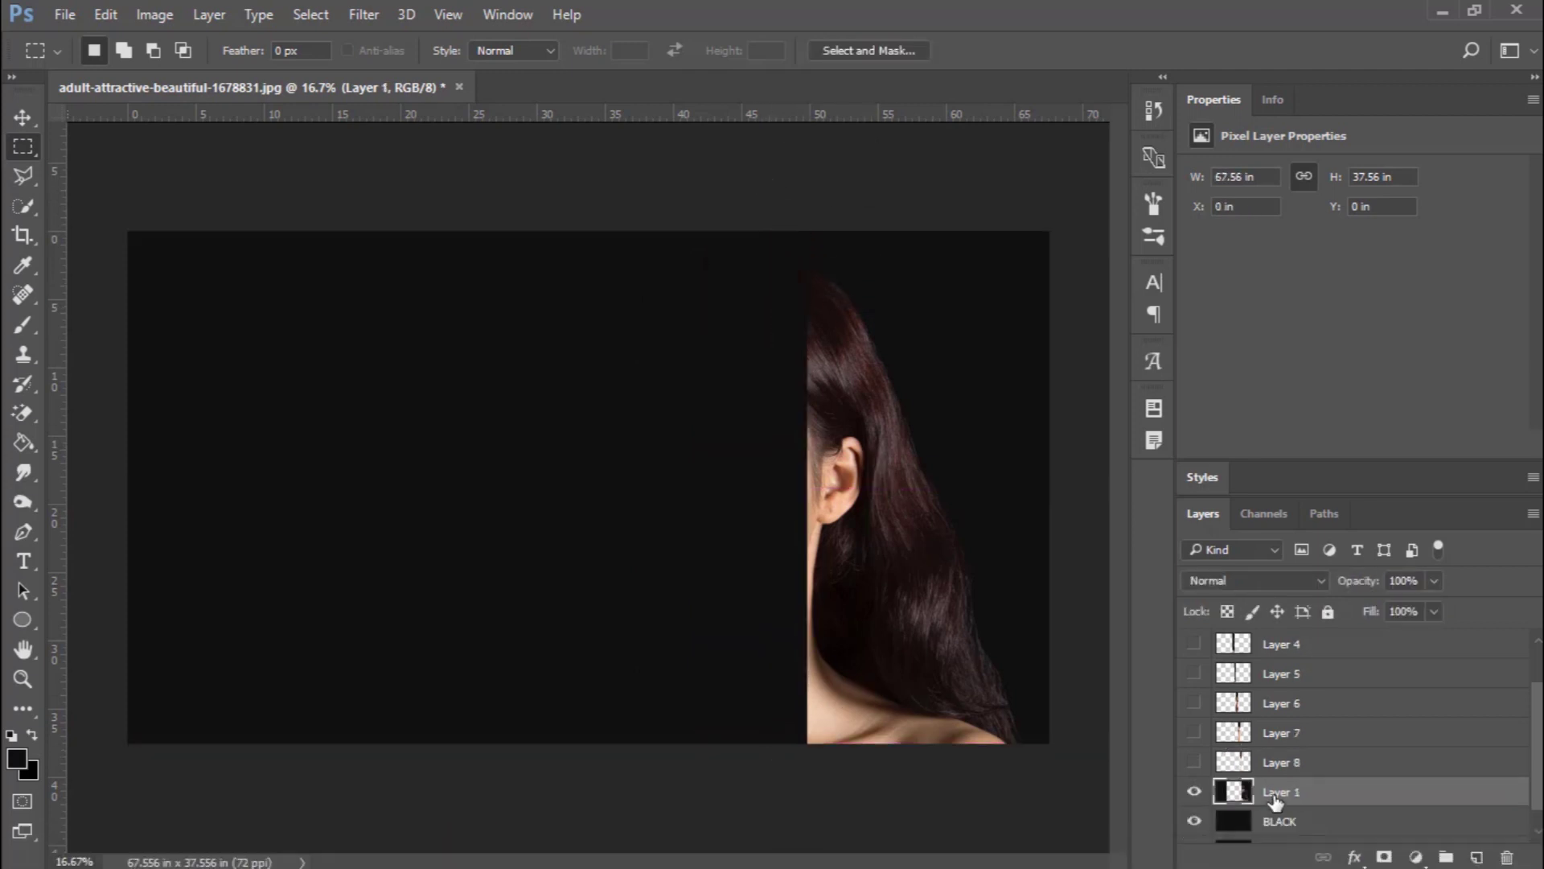
left_click_drag(804, 743, 888, 231)
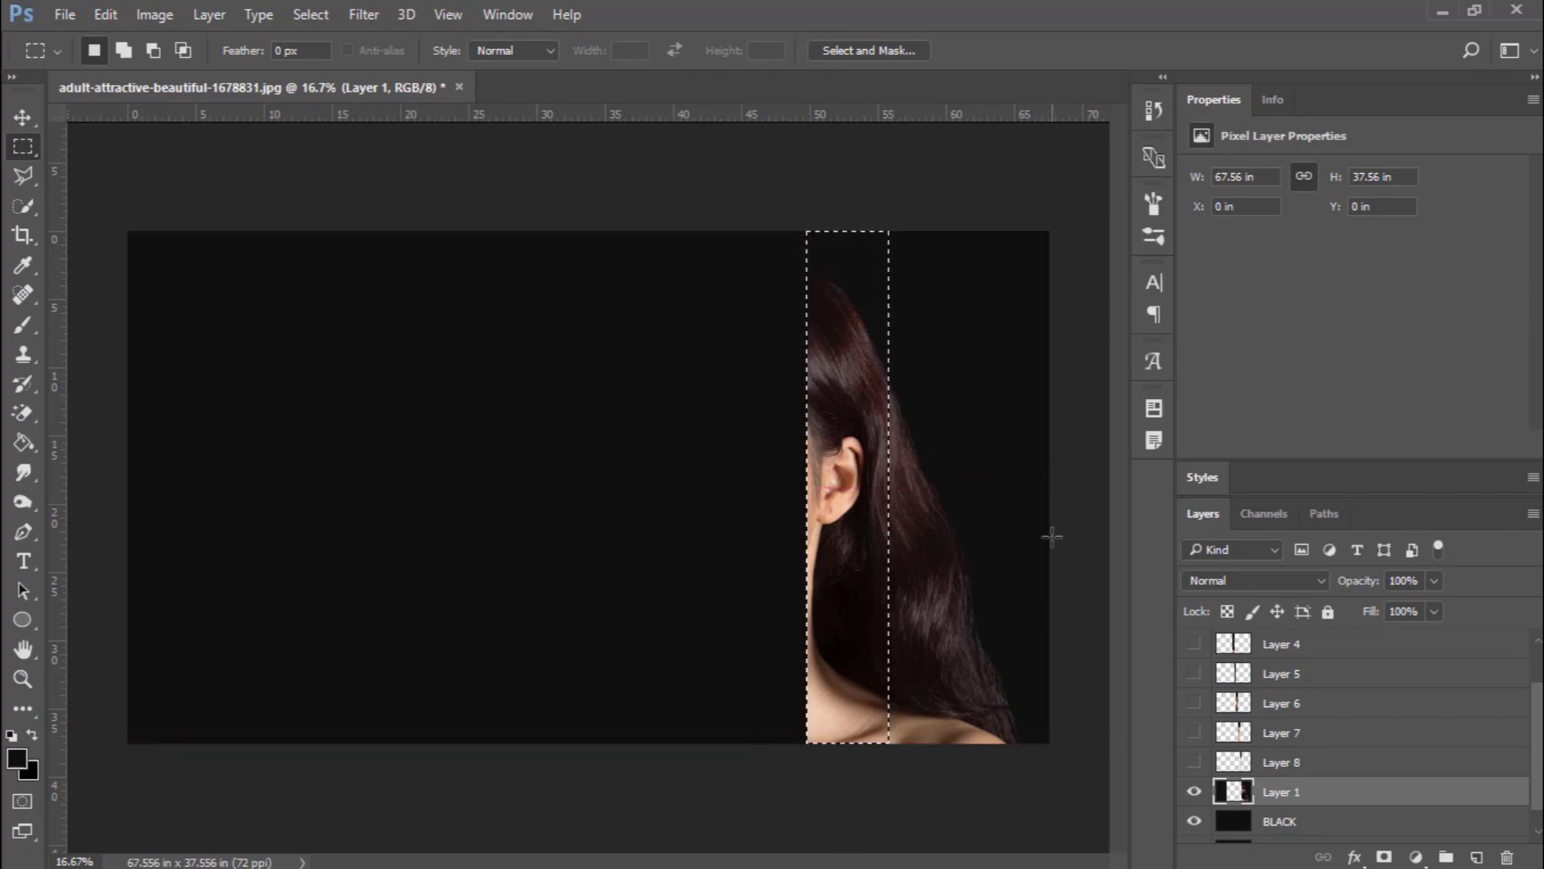
key("ctrl+shift+j")
left_click(1194, 792)
key("alt+bracketleft")
left_click_drag(889, 743, 1015, 231)
key("ctrl+shift+j")
left_click(1194, 821)
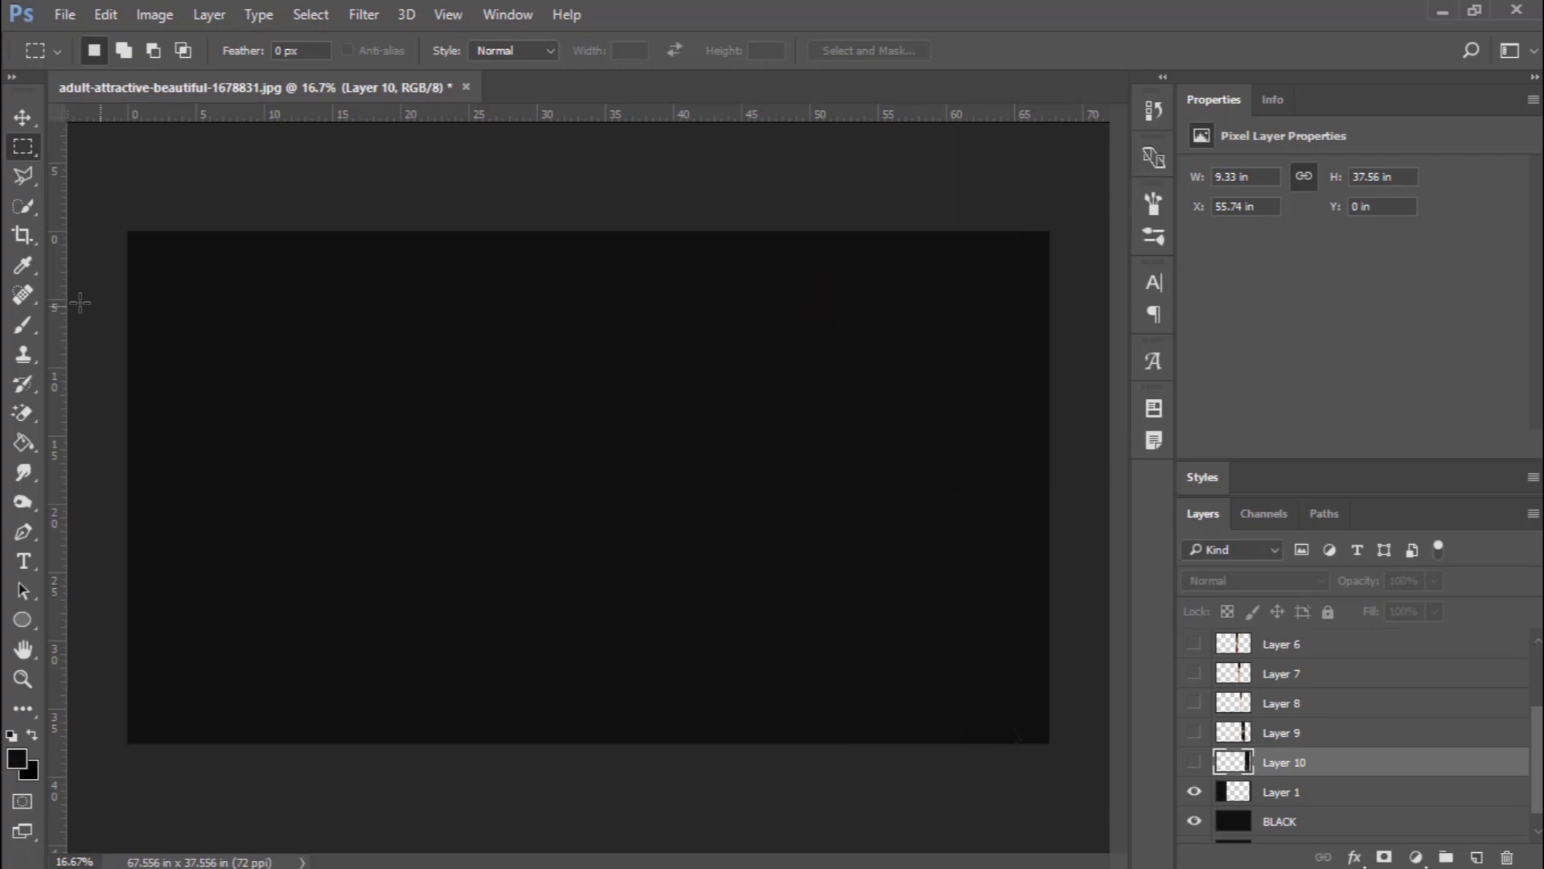
left_click(1194, 791)
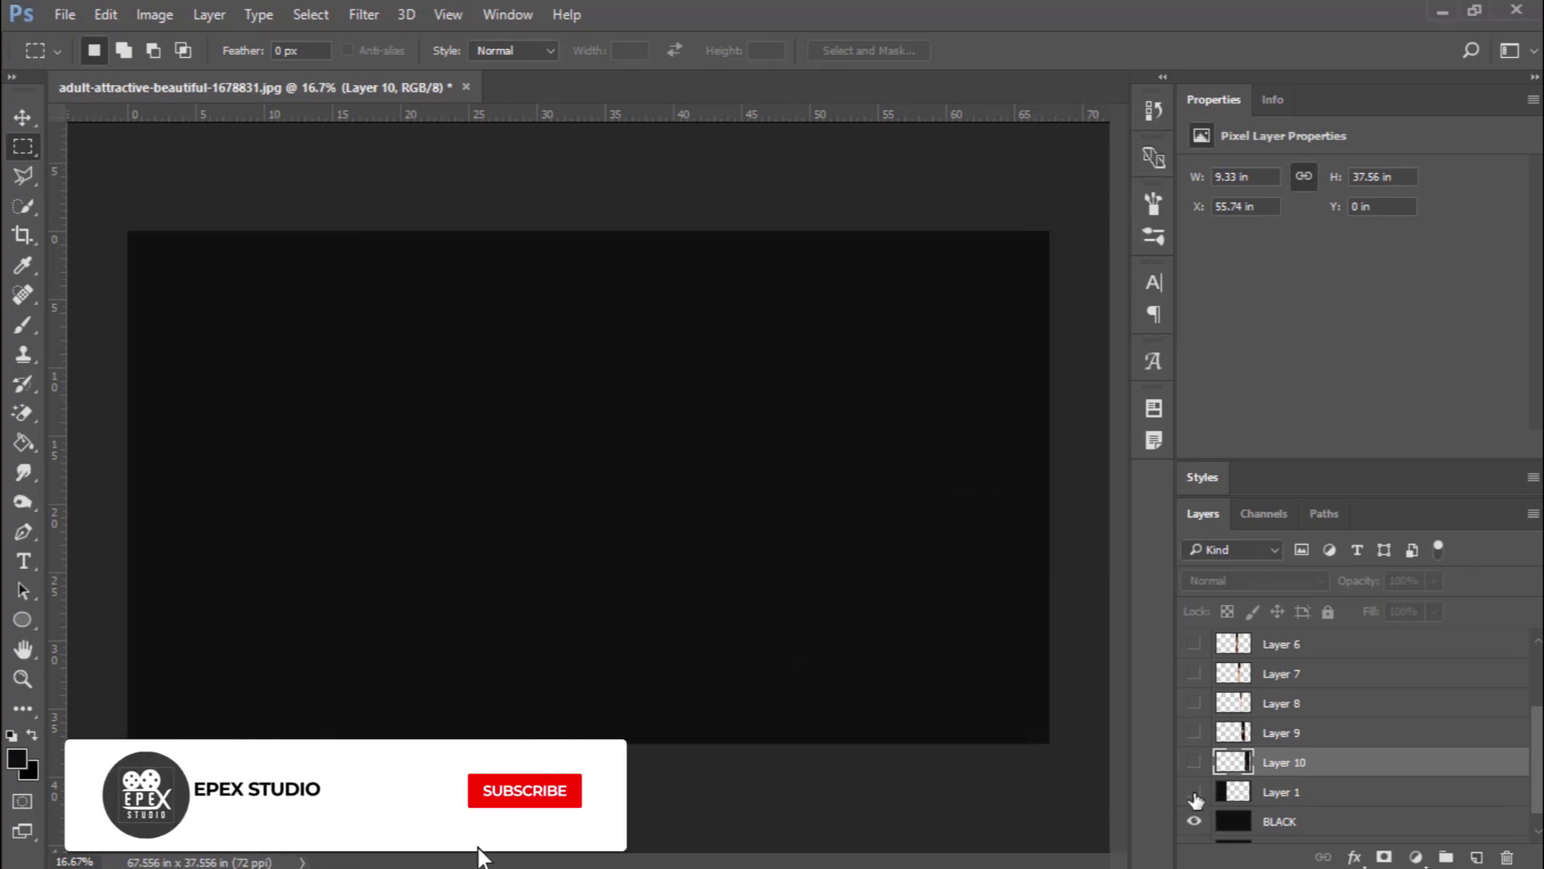
left_click(1194, 761)
Make the strips on Layers 2–10 visible again and crop the canvas narrower
left_click(1194, 732)
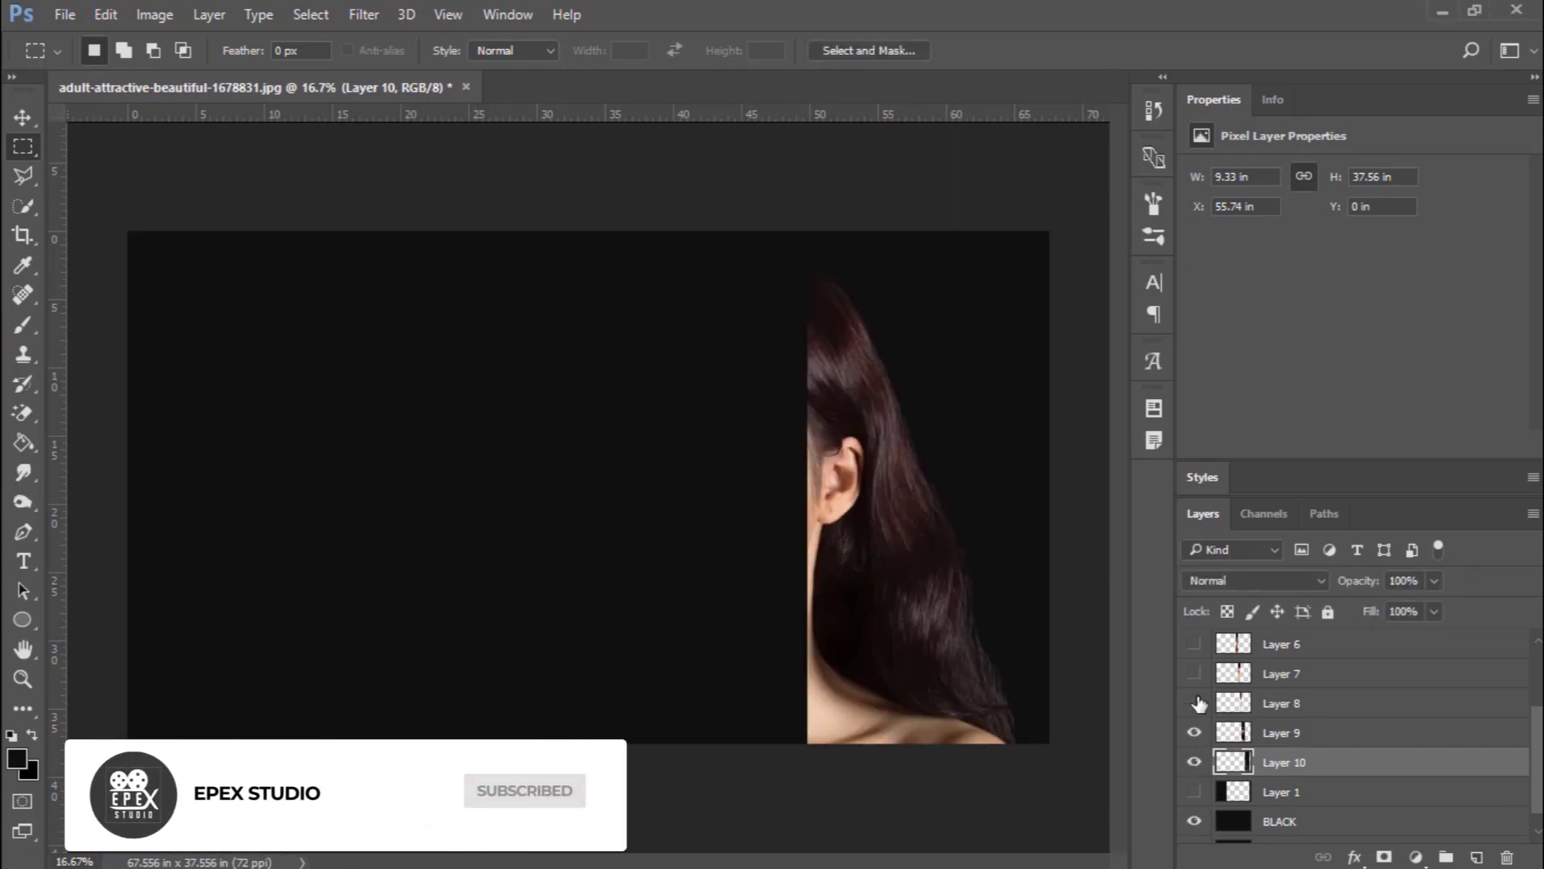
left_click(1195, 703)
left_click(1194, 674)
left_click(1194, 643)
scroll(1198, 727, "up", 4)
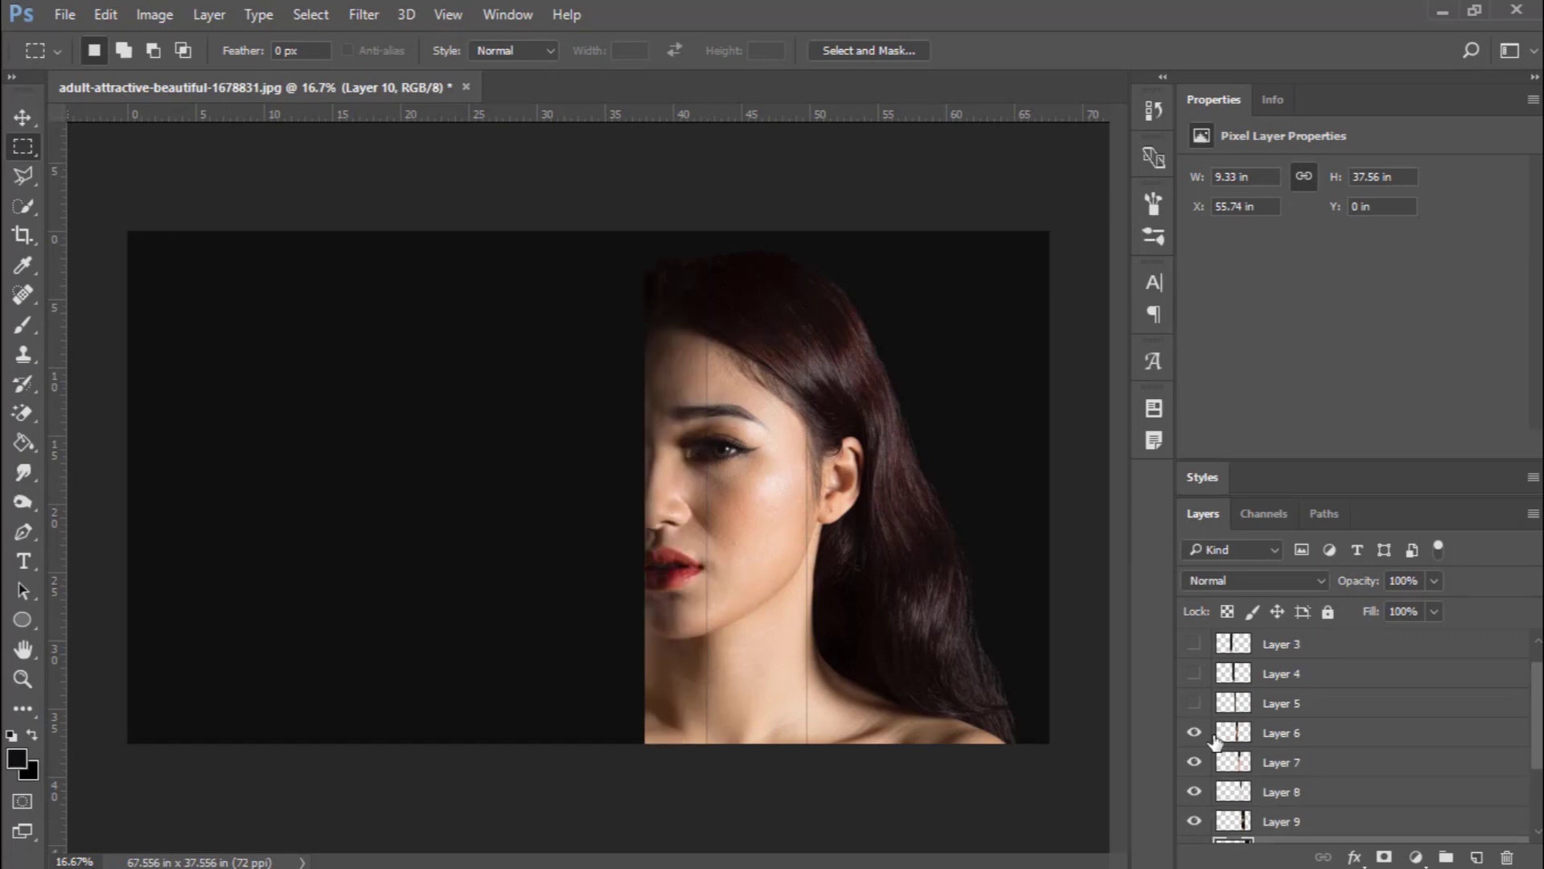
left_click(1194, 703)
left_click(1194, 673)
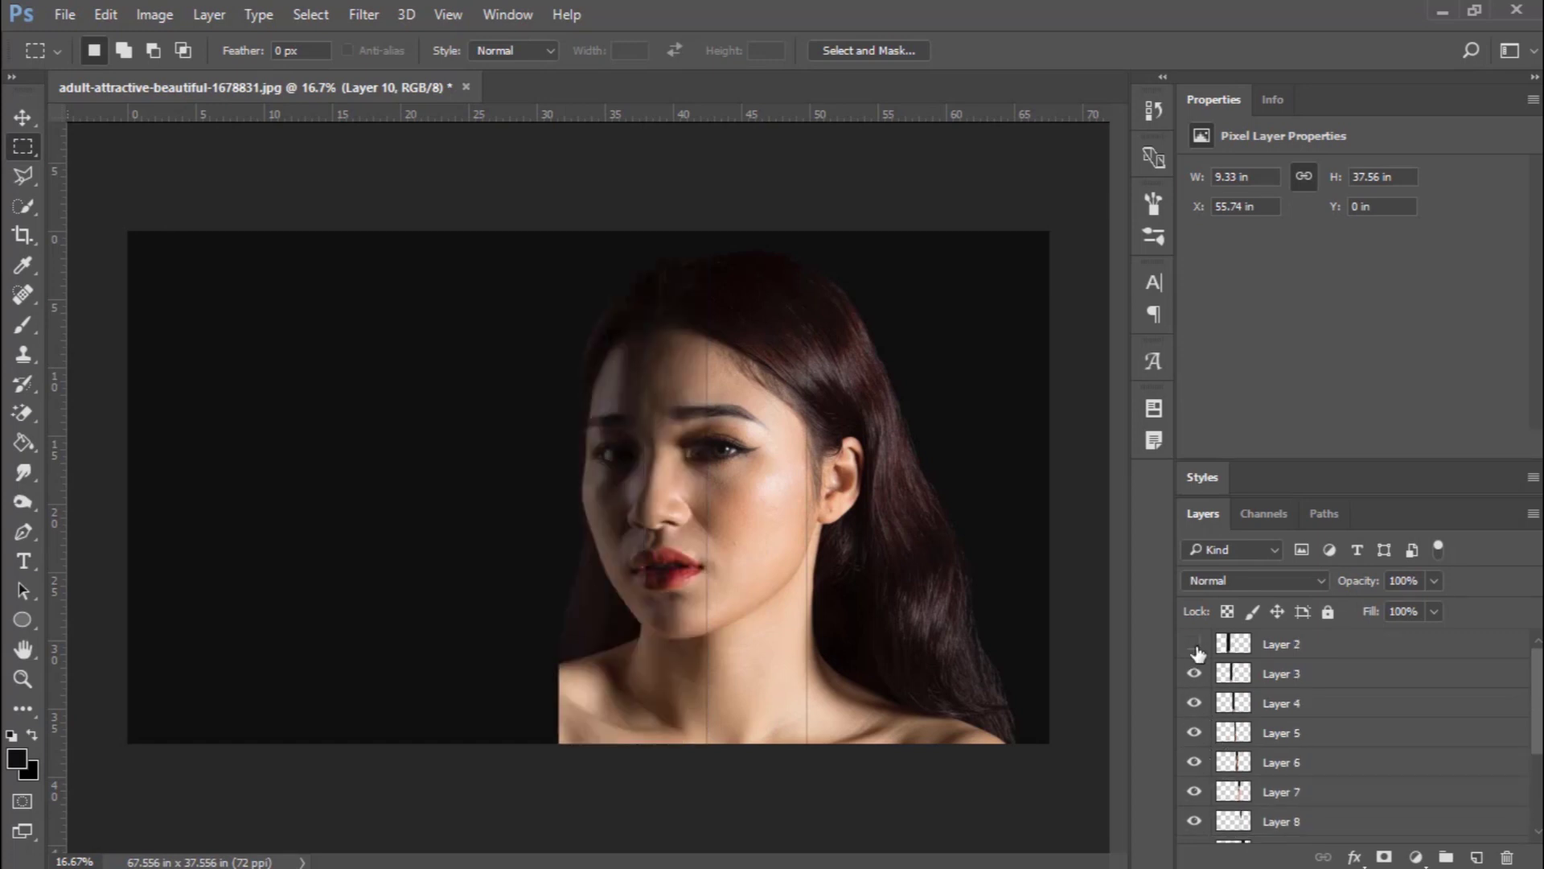
left_click(1194, 644)
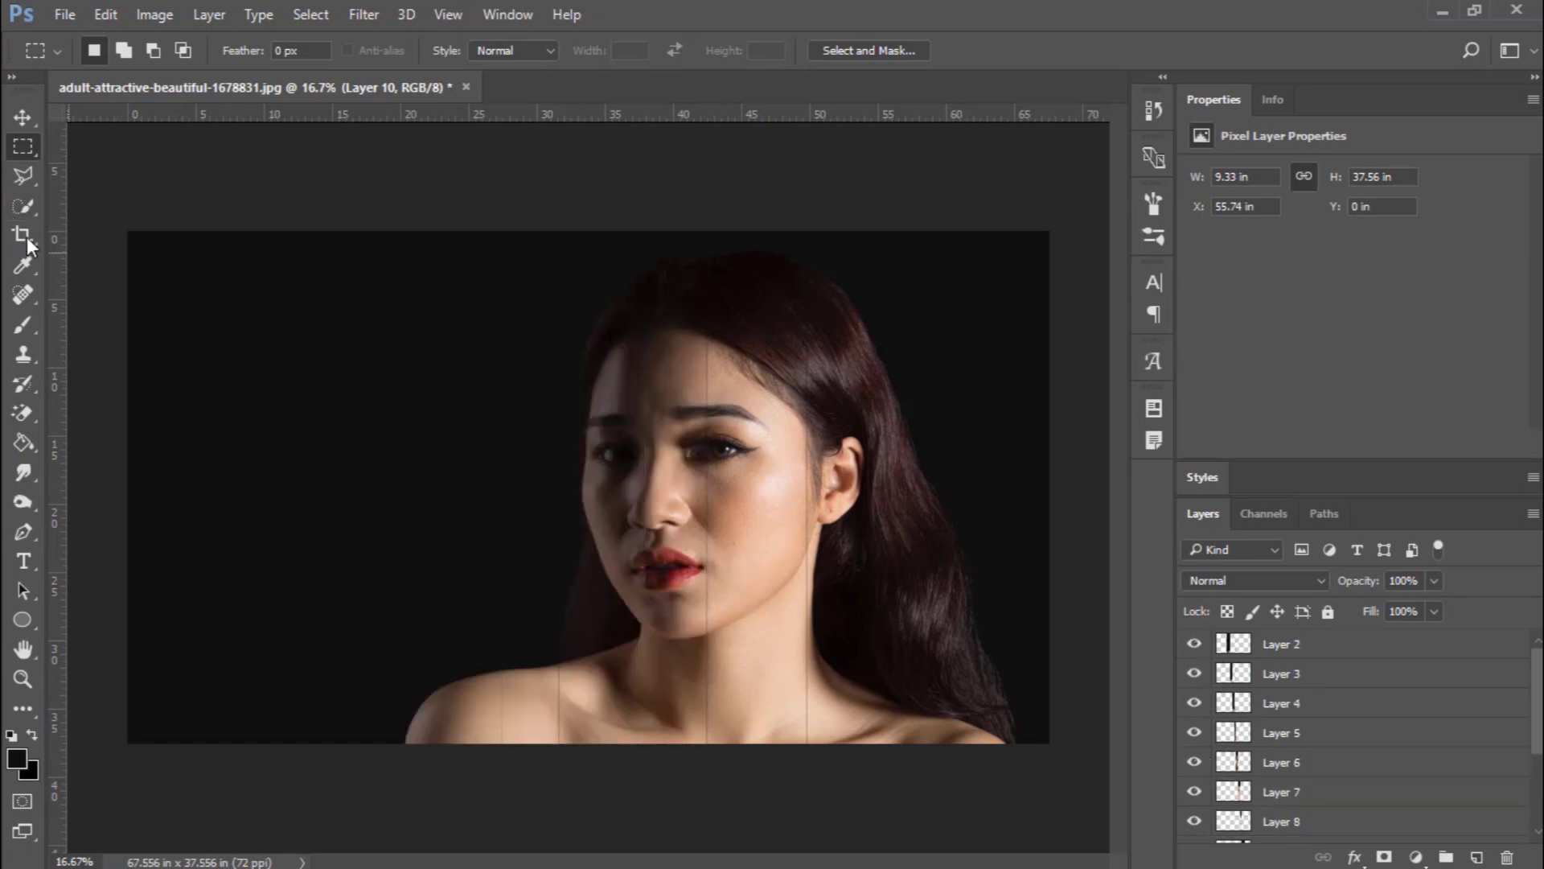
key("c")
key("Return")
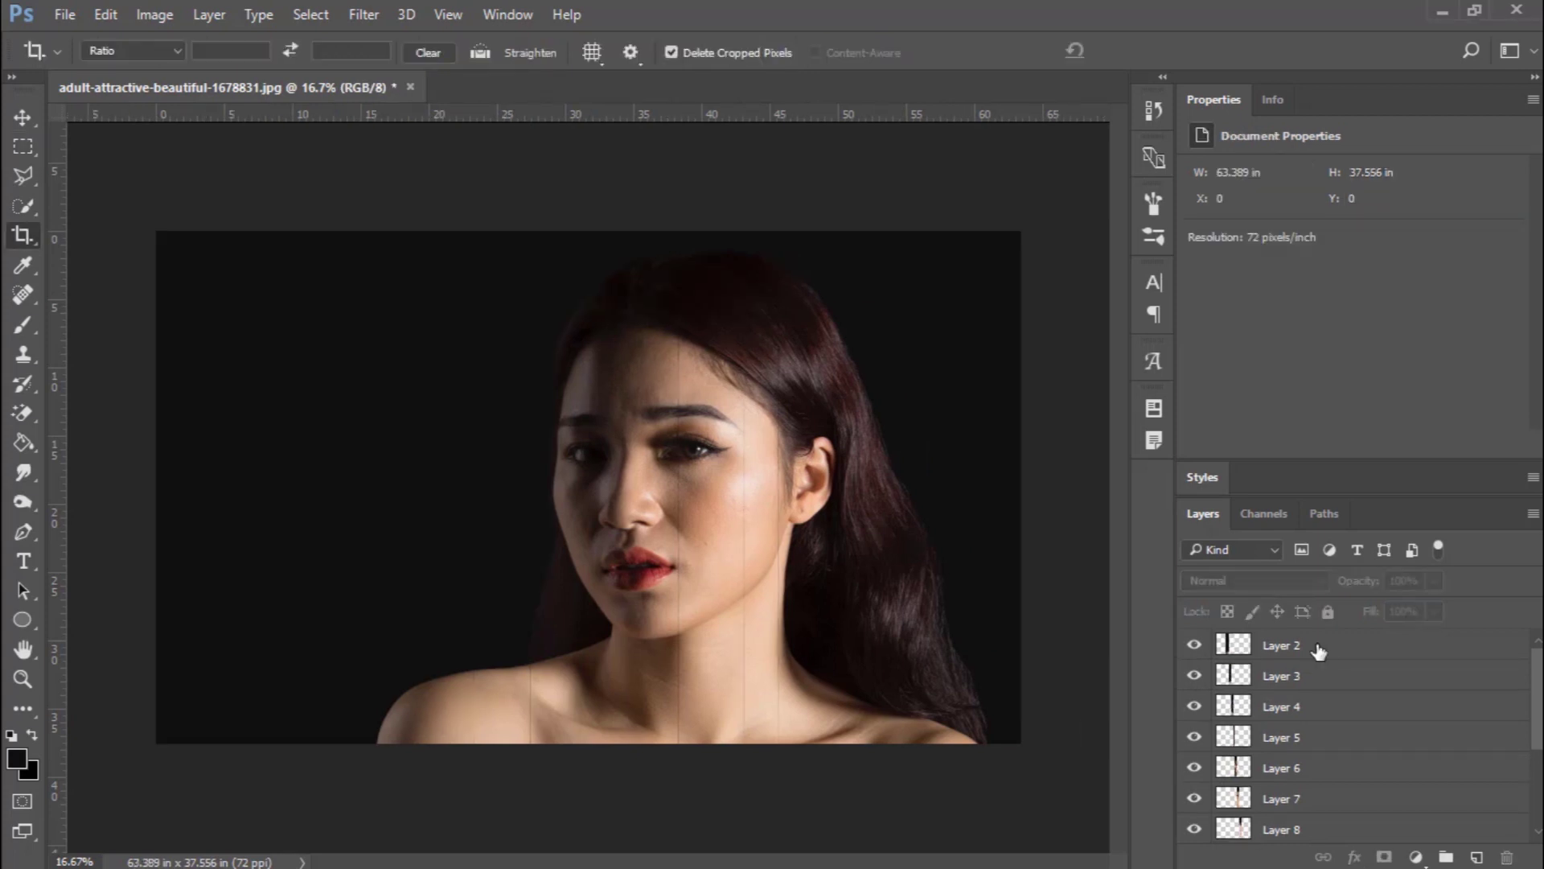
Shift the Layer 2 shoulder strip left and the Layer 10 hair strip right
left_click(1316, 644)
left_click(23, 119)
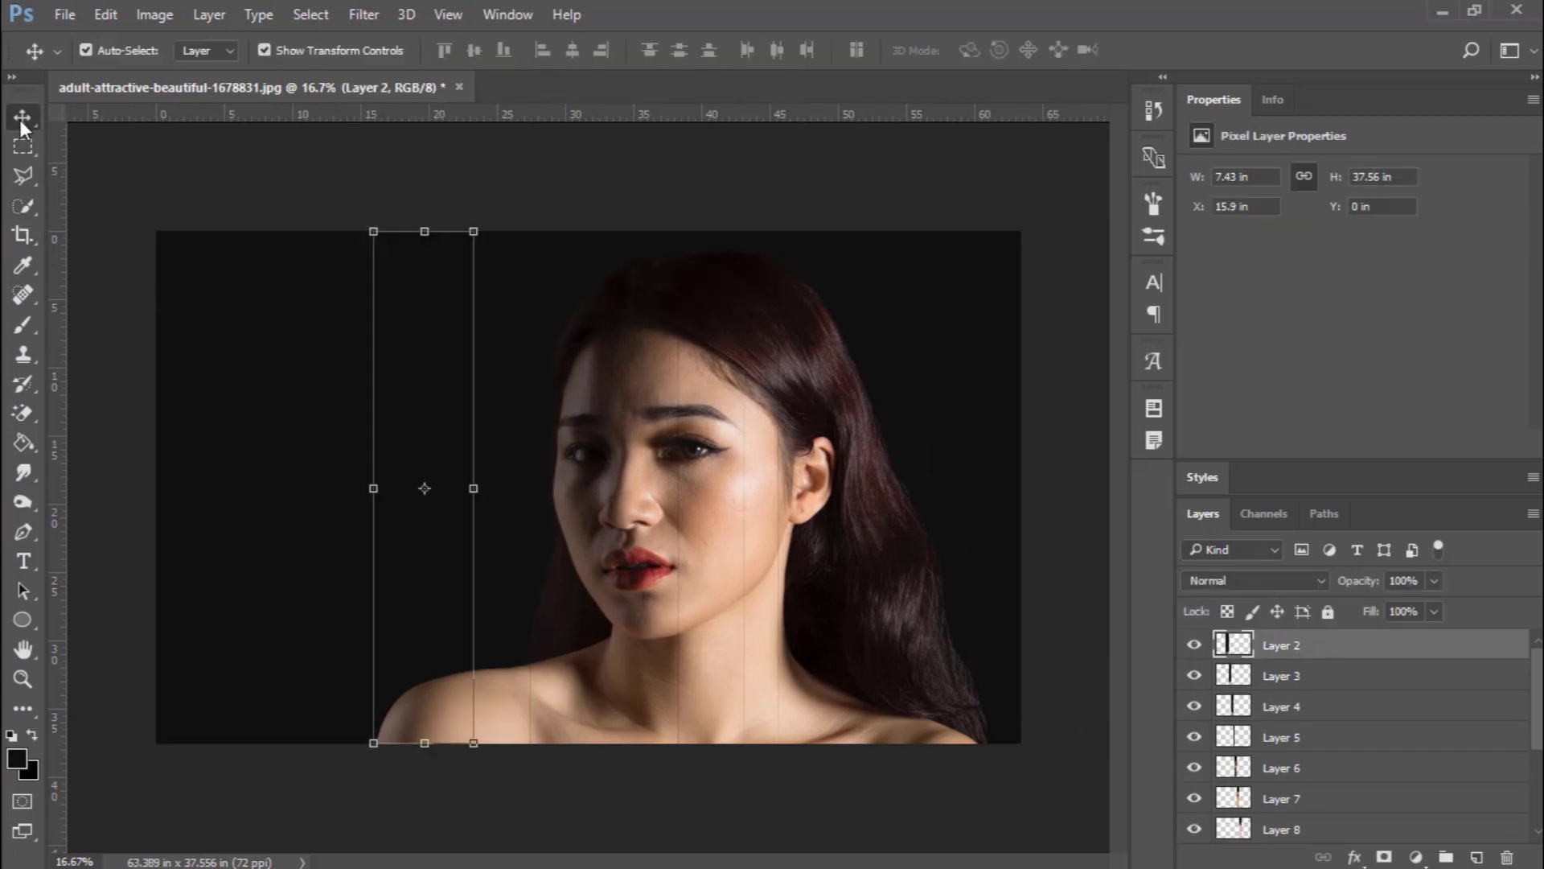
left_click_drag(390, 674, 267, 667)
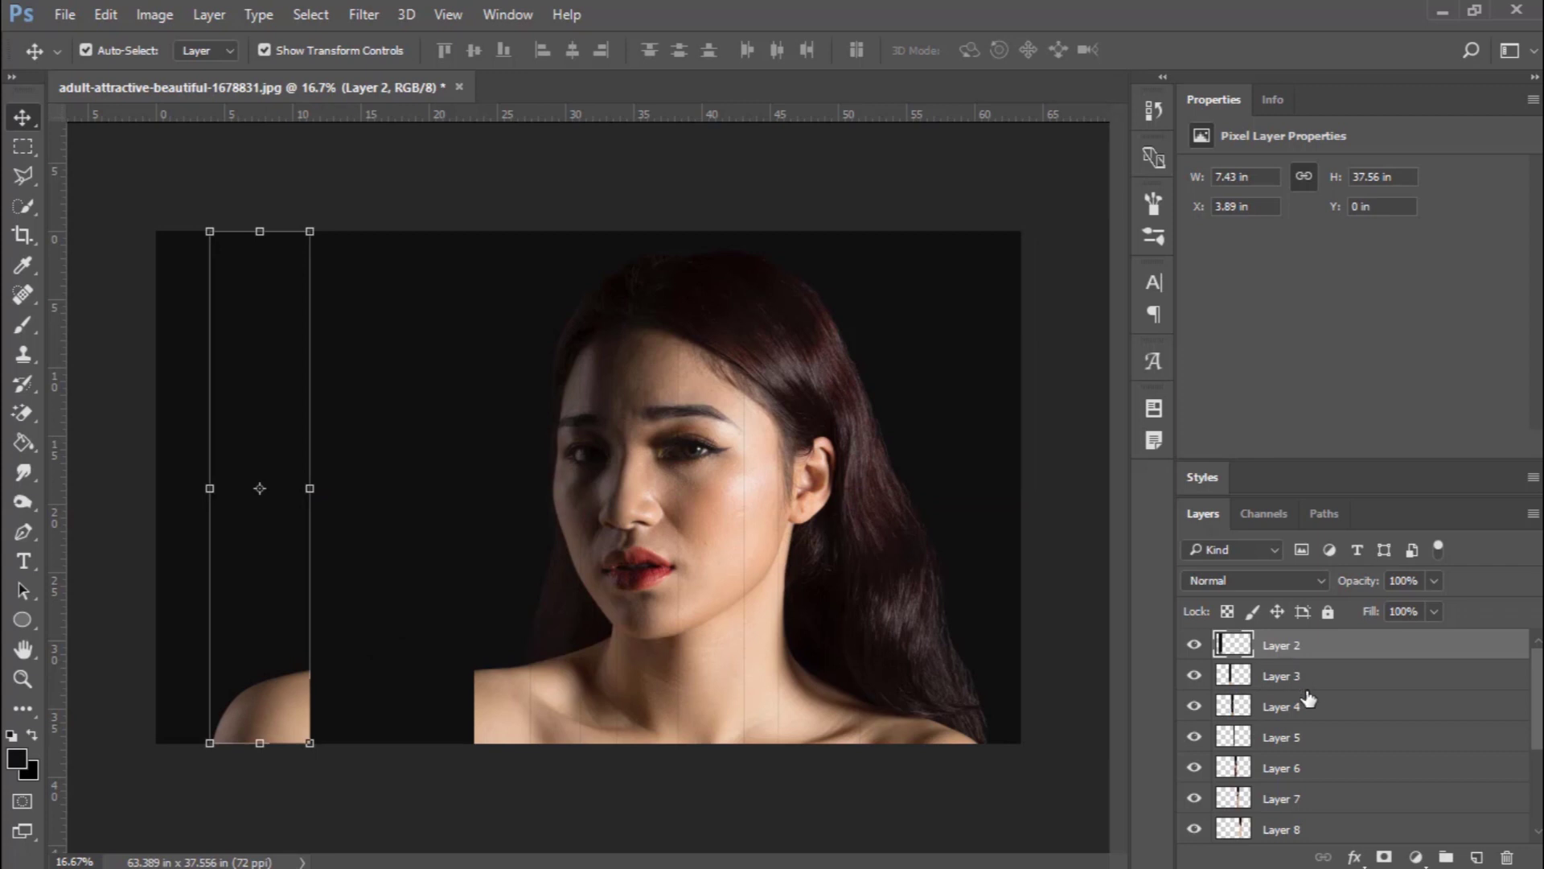
scroll(1304, 712, "down", 2)
left_click(1216, 796)
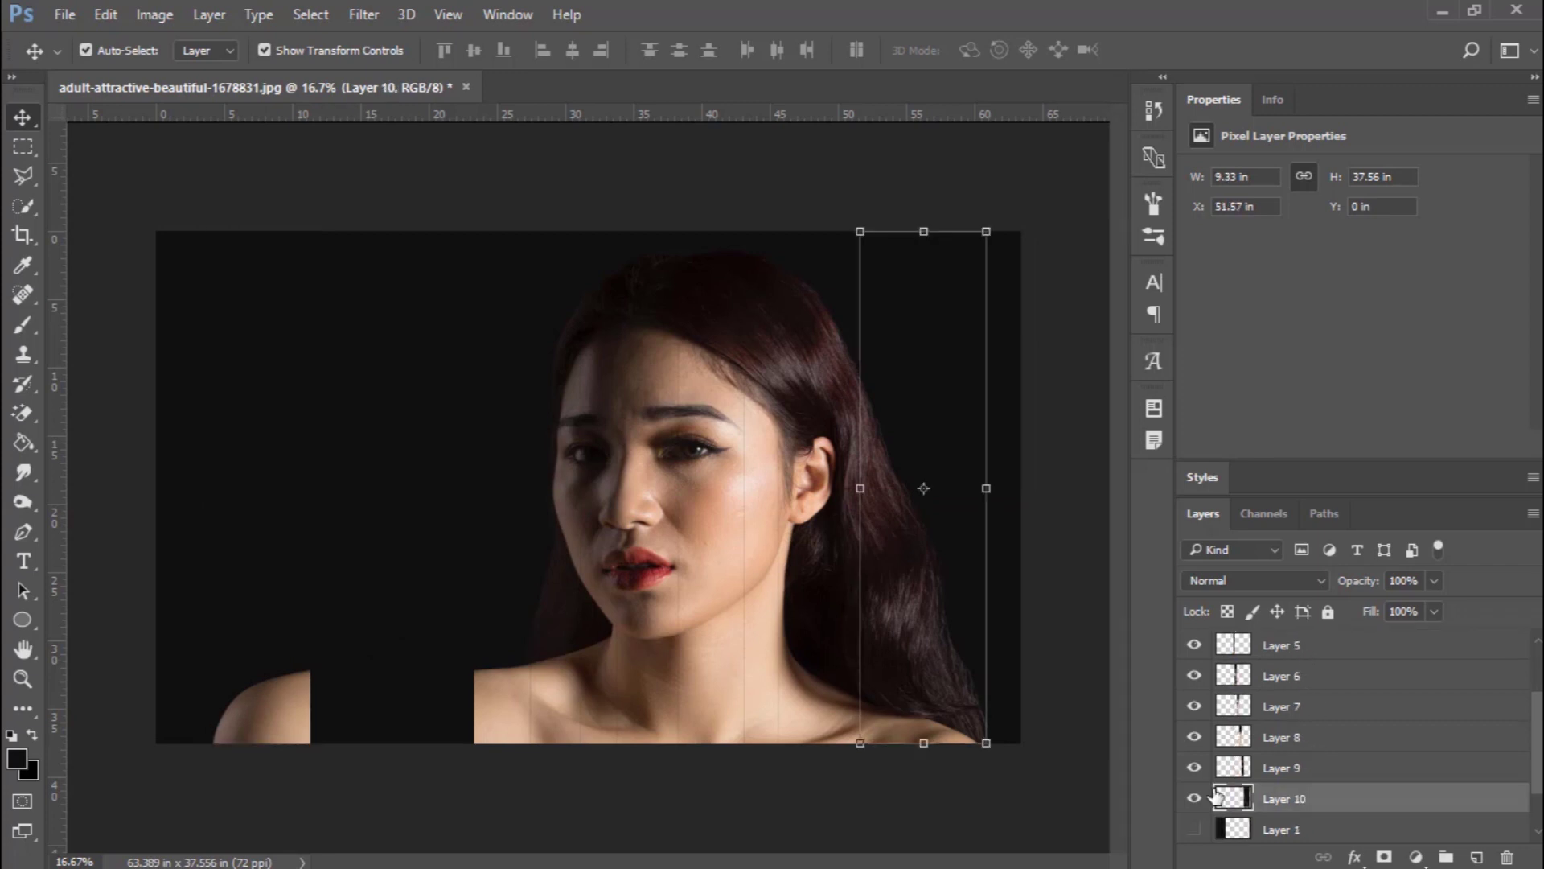
left_click_drag(899, 681, 925, 687)
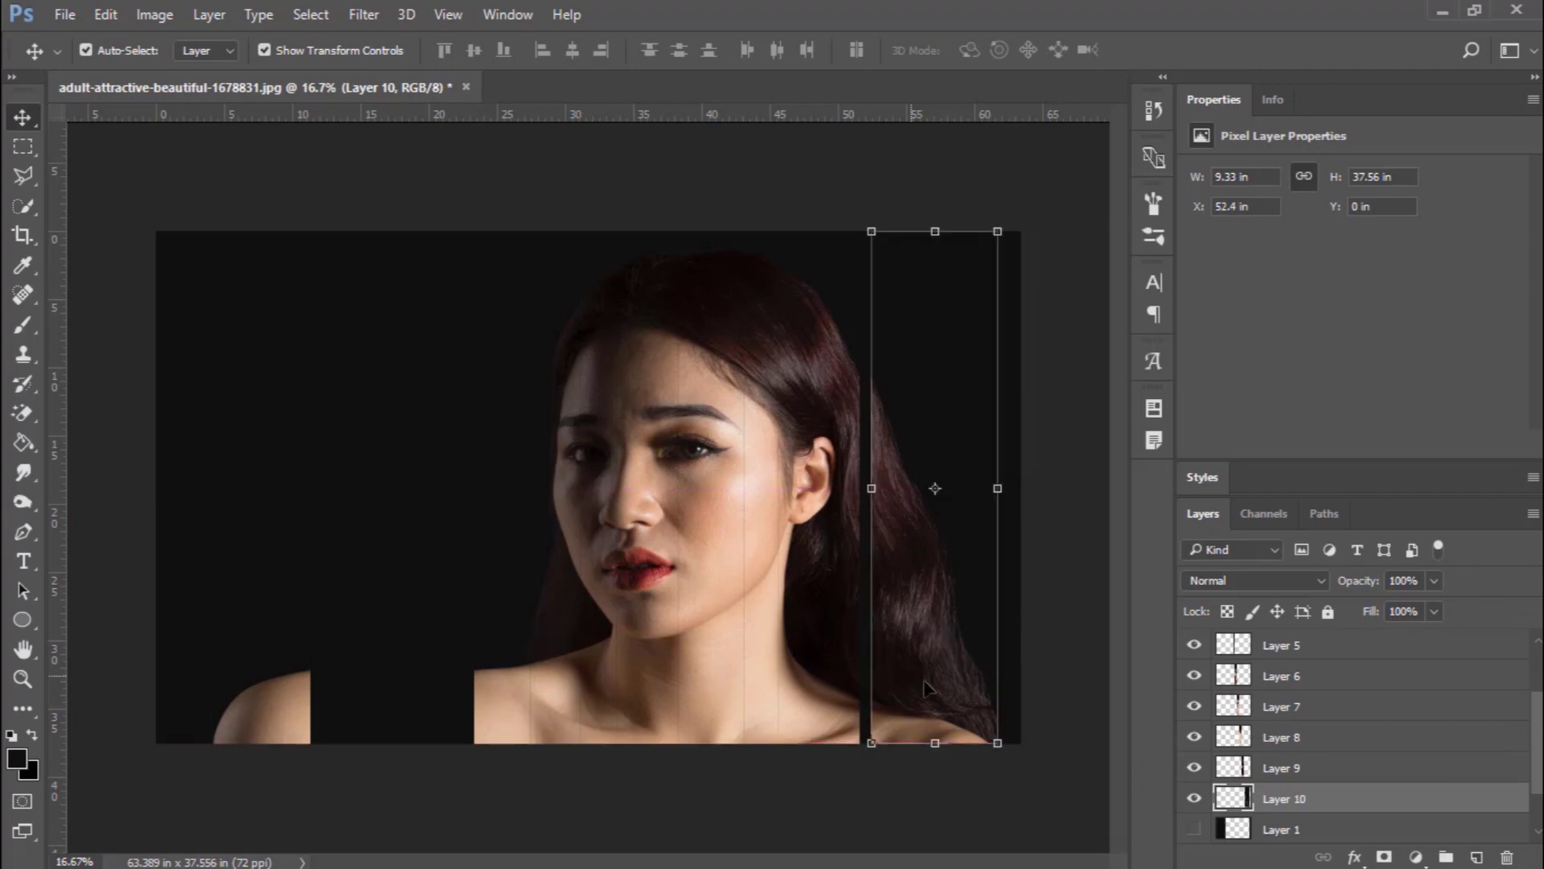
scroll(1311, 661, "up", 2)
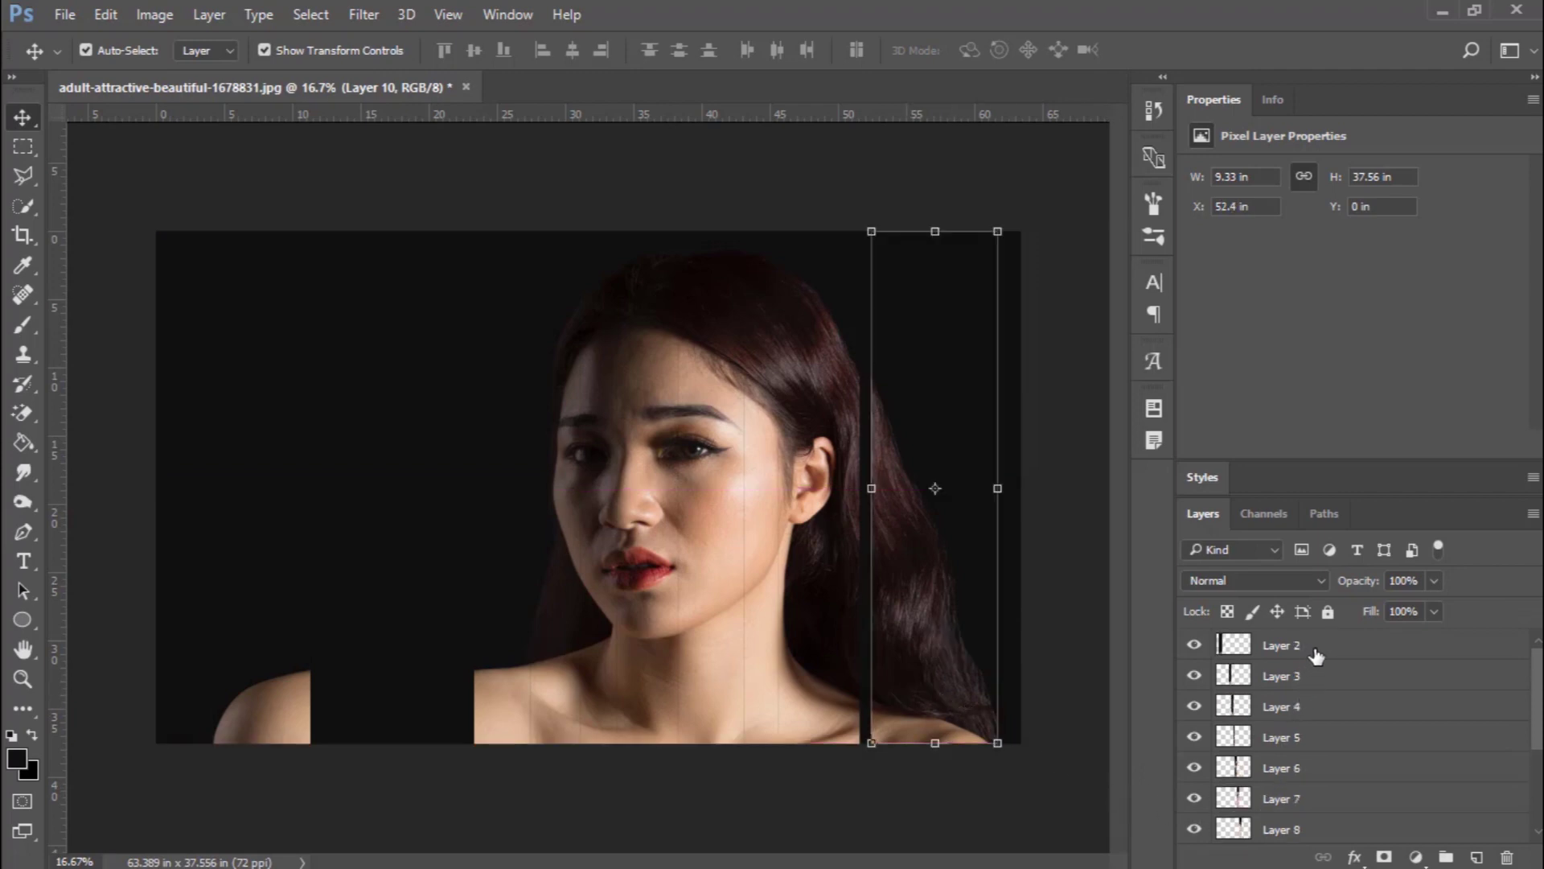
left_click(1319, 658)
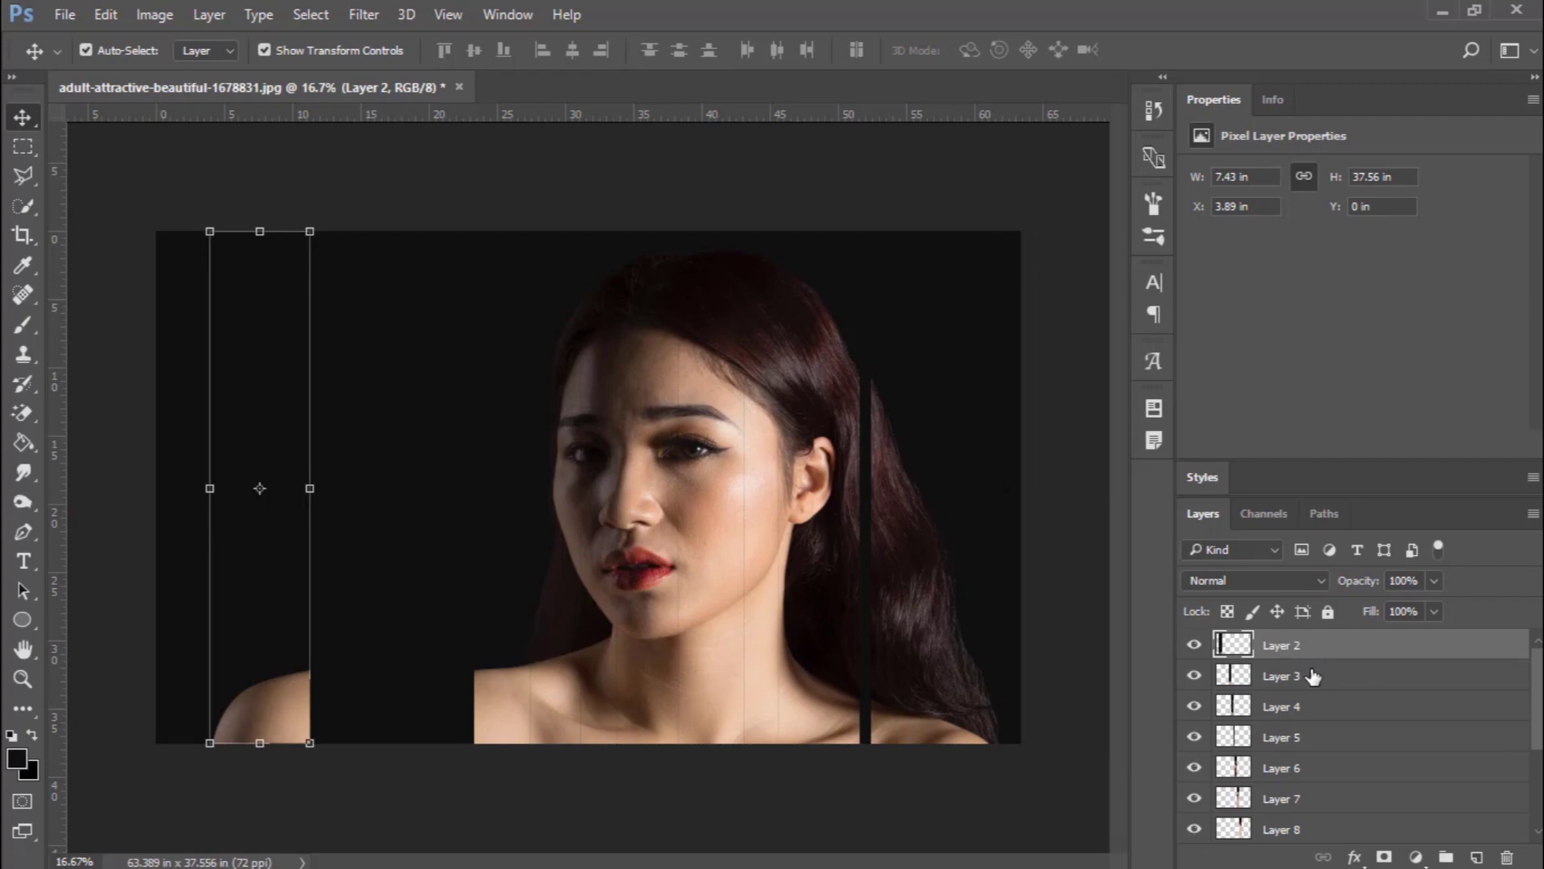
key("shift")
Select Layers 2–10 and distribute them evenly by horizontal centres
scroll(1333, 734, "down", 2)
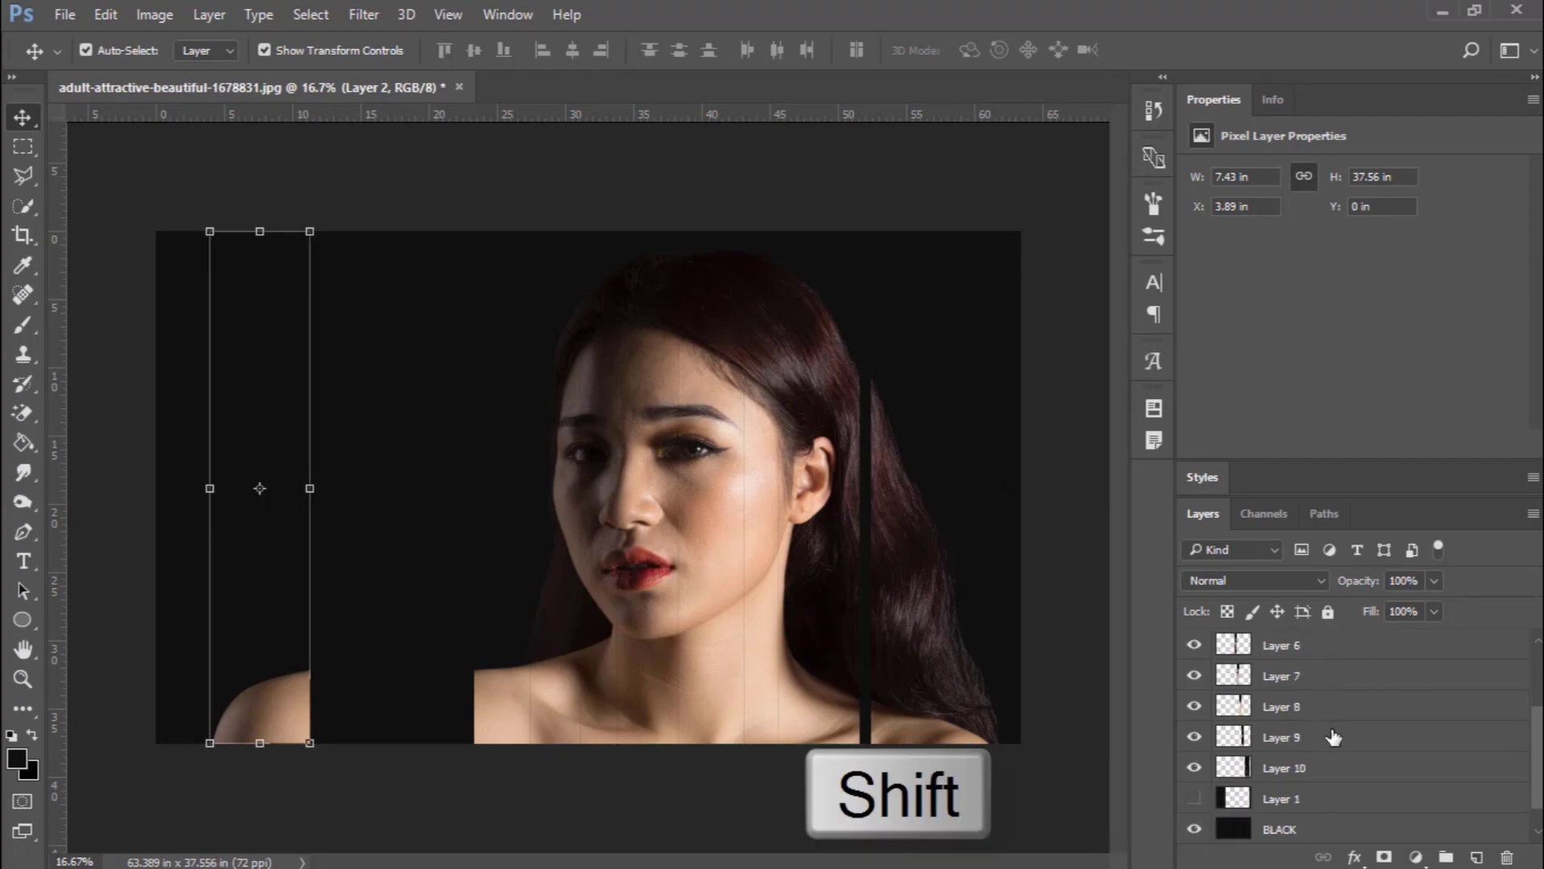
left_click(1295, 770, "shift")
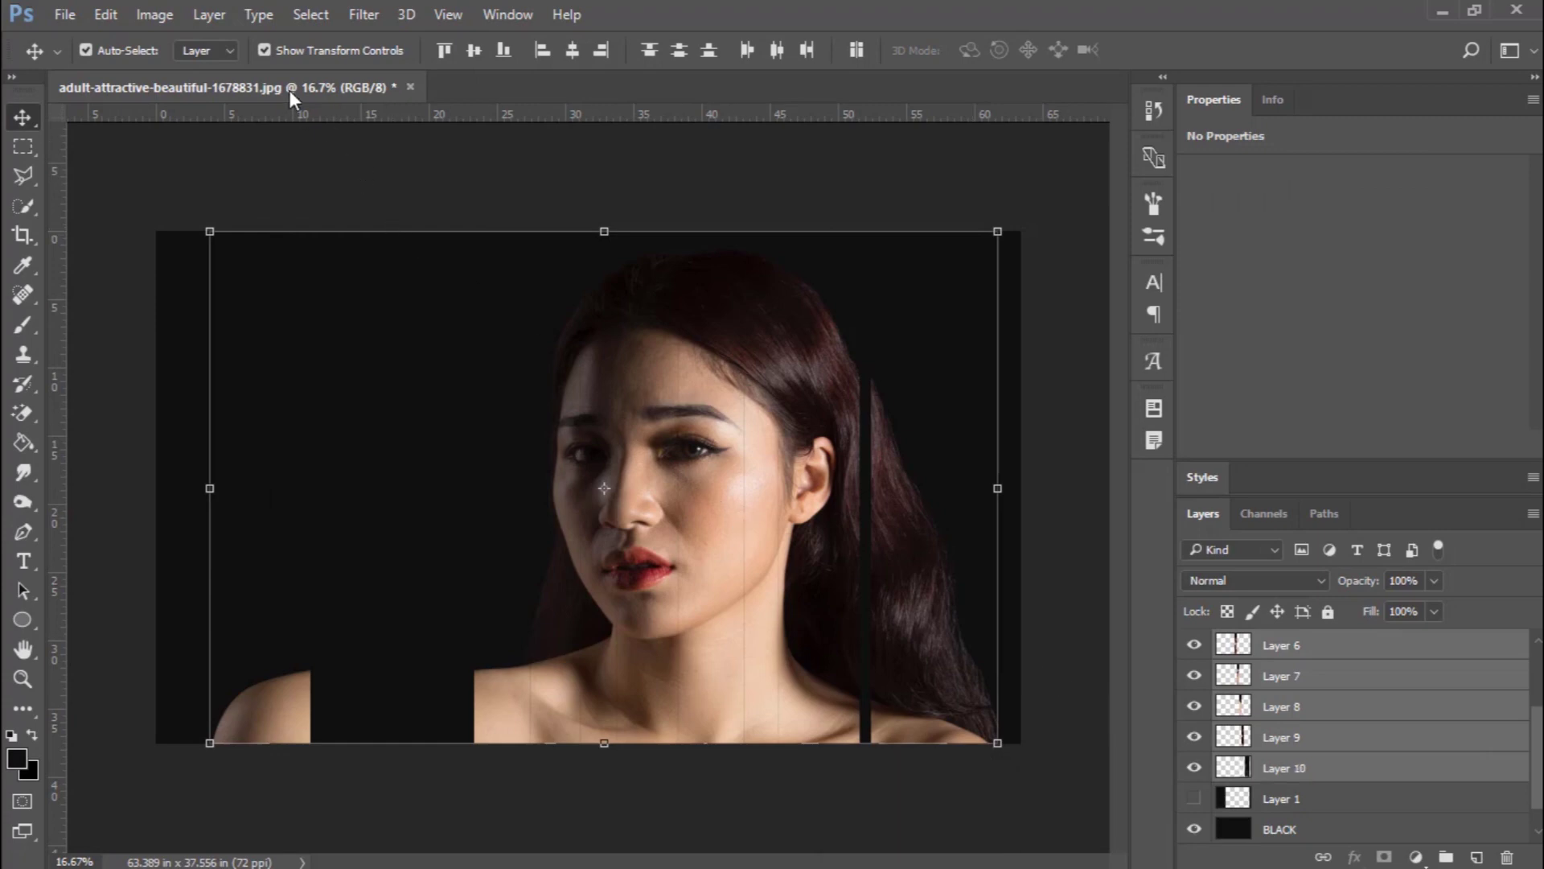
left_click(209, 15)
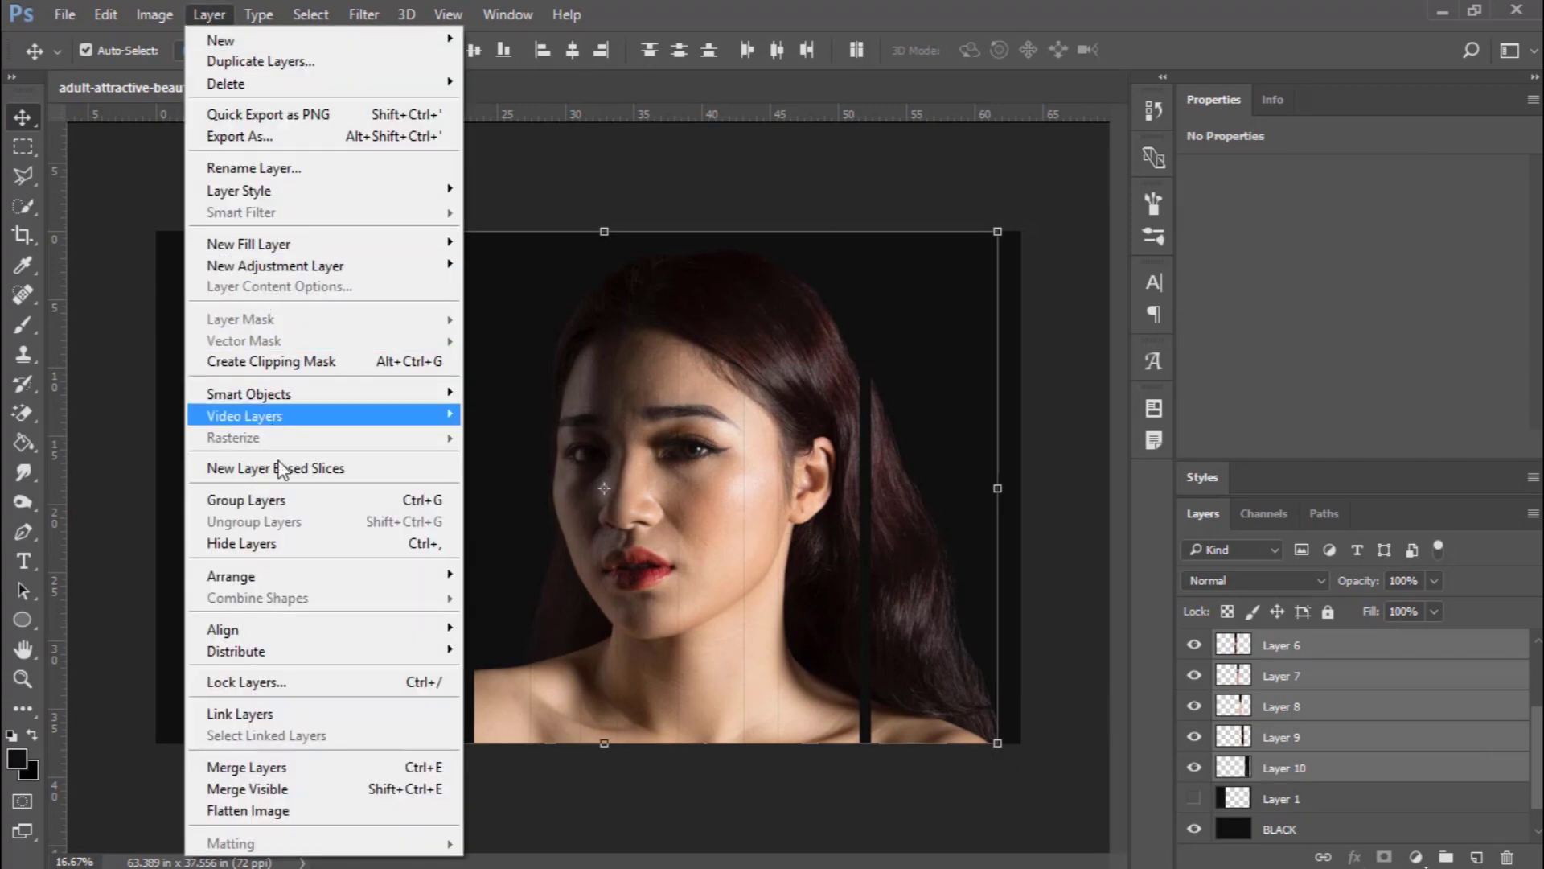
mouse_move(269, 651)
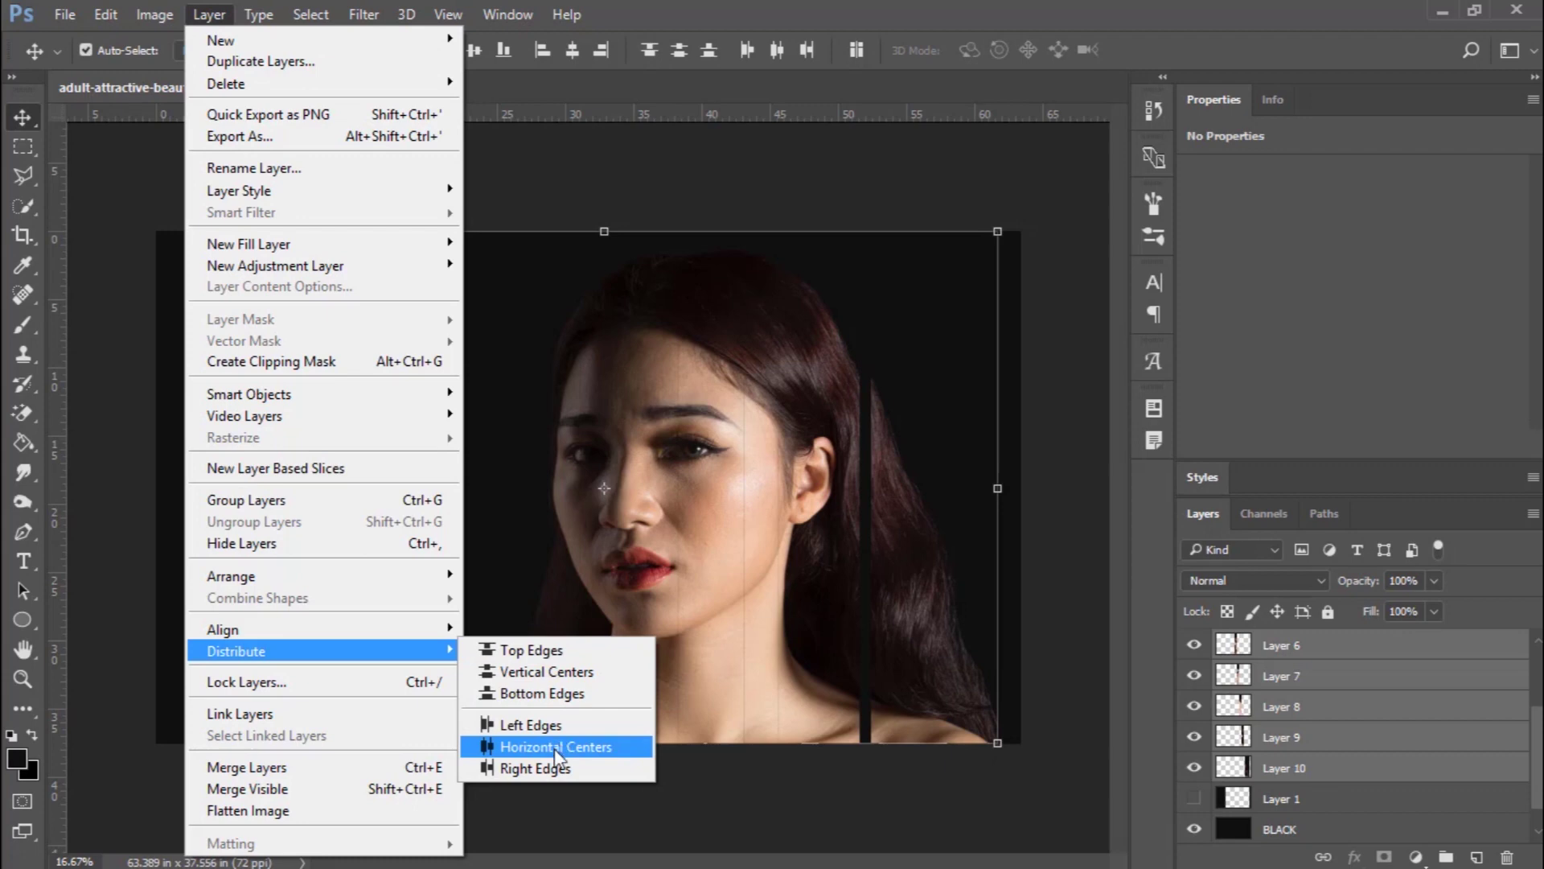
left_click(555, 747)
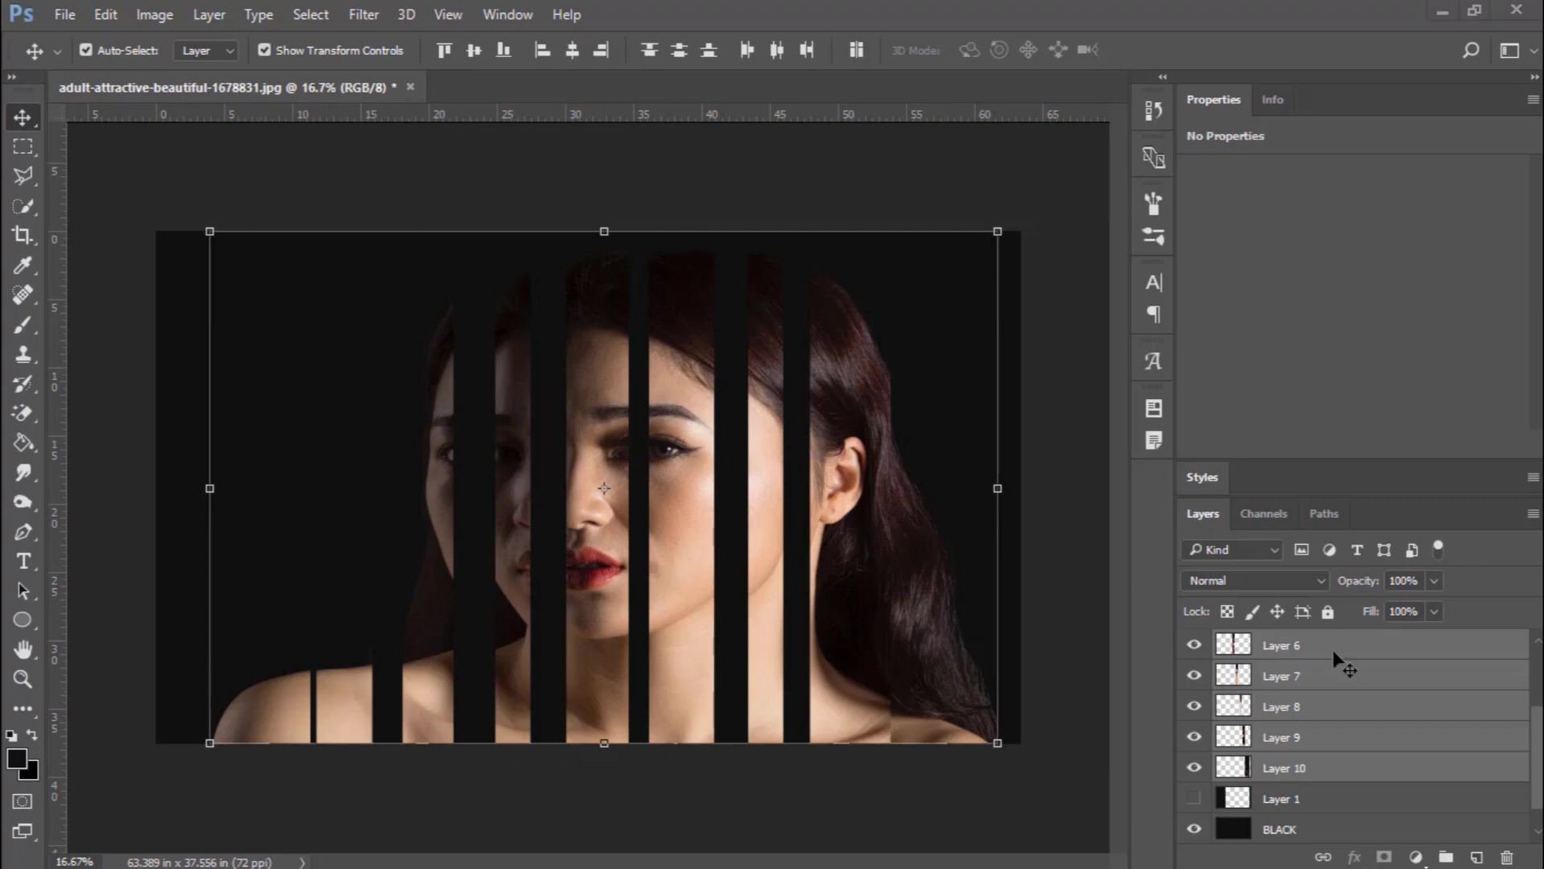
scroll(1322, 688, "up", 3)
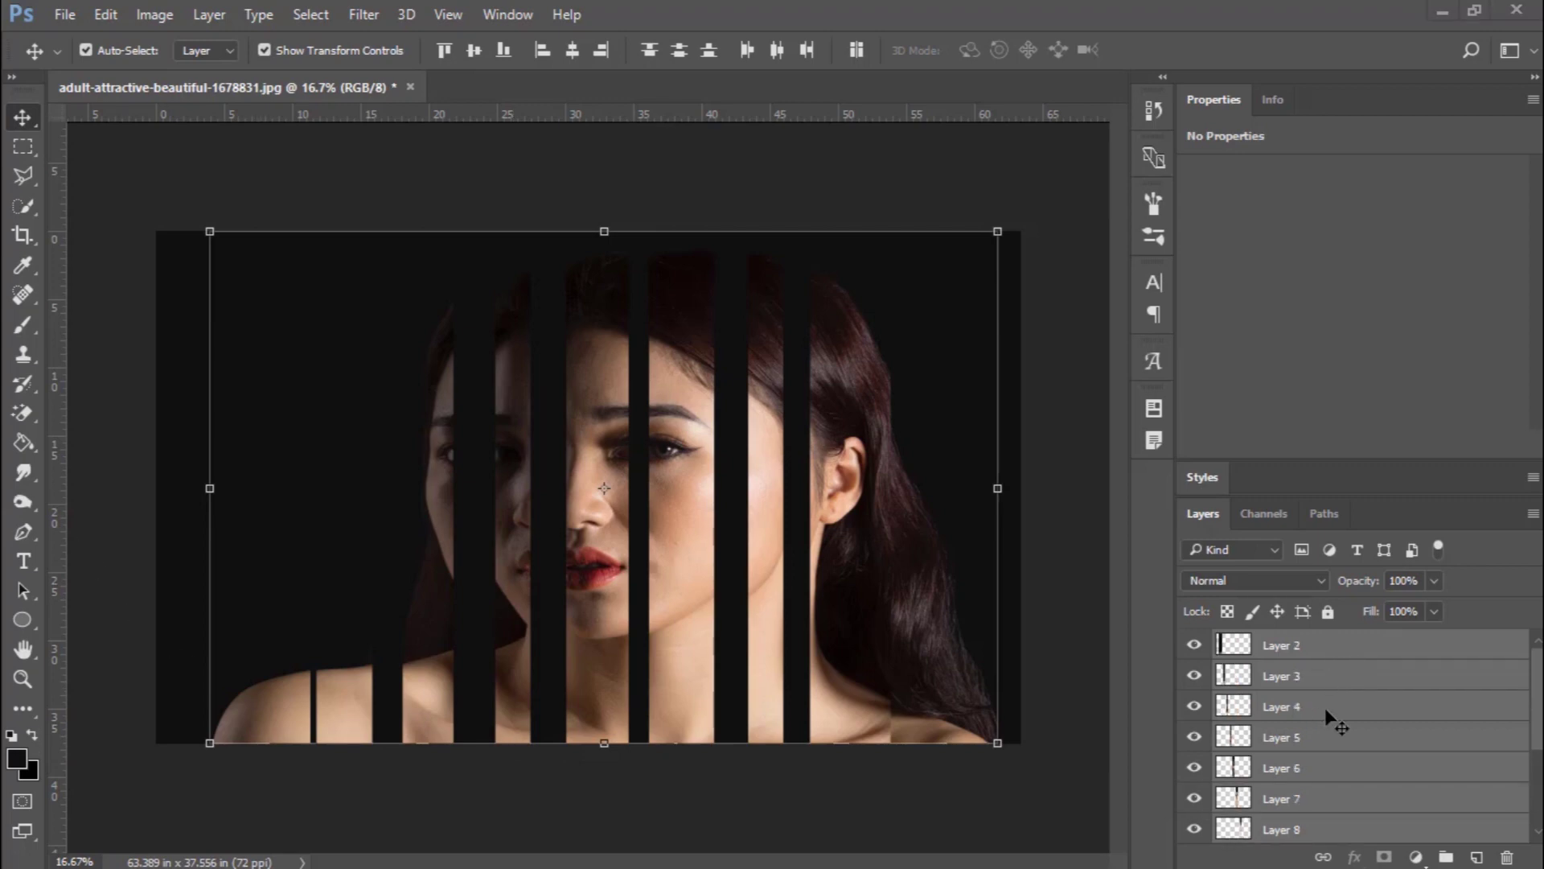
left_click(209, 14)
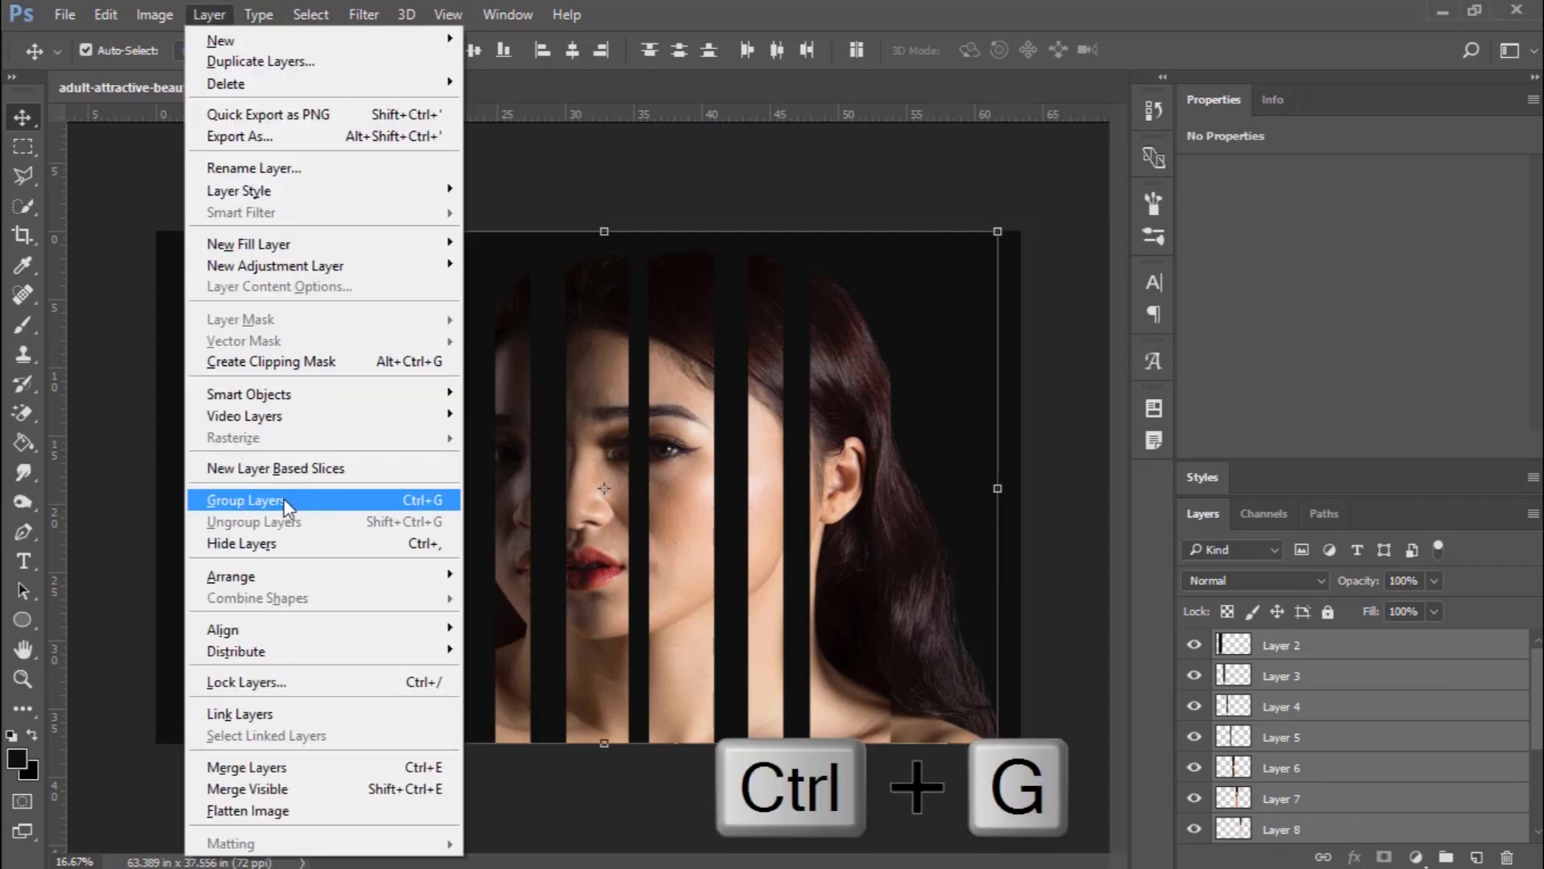
Group the selected strip layers and name the group Mirror1
left_click(282, 500)
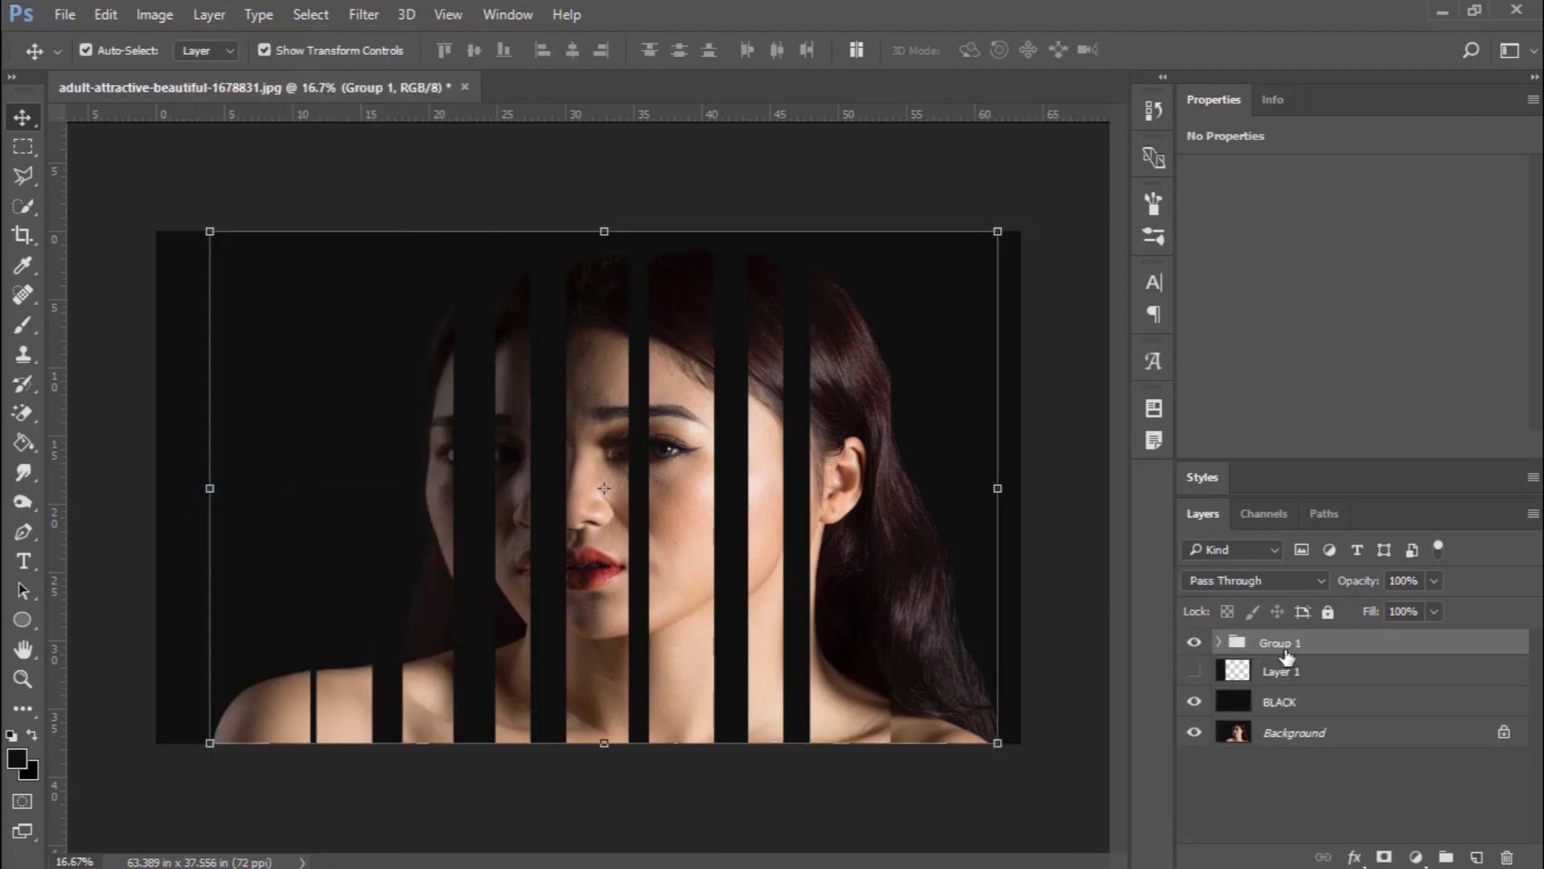
type("Mirror1")
Duplicate the Mirror1 group as Mirror1 copy and convert that copy to a smart object
key("Return")
right_click(1339, 643)
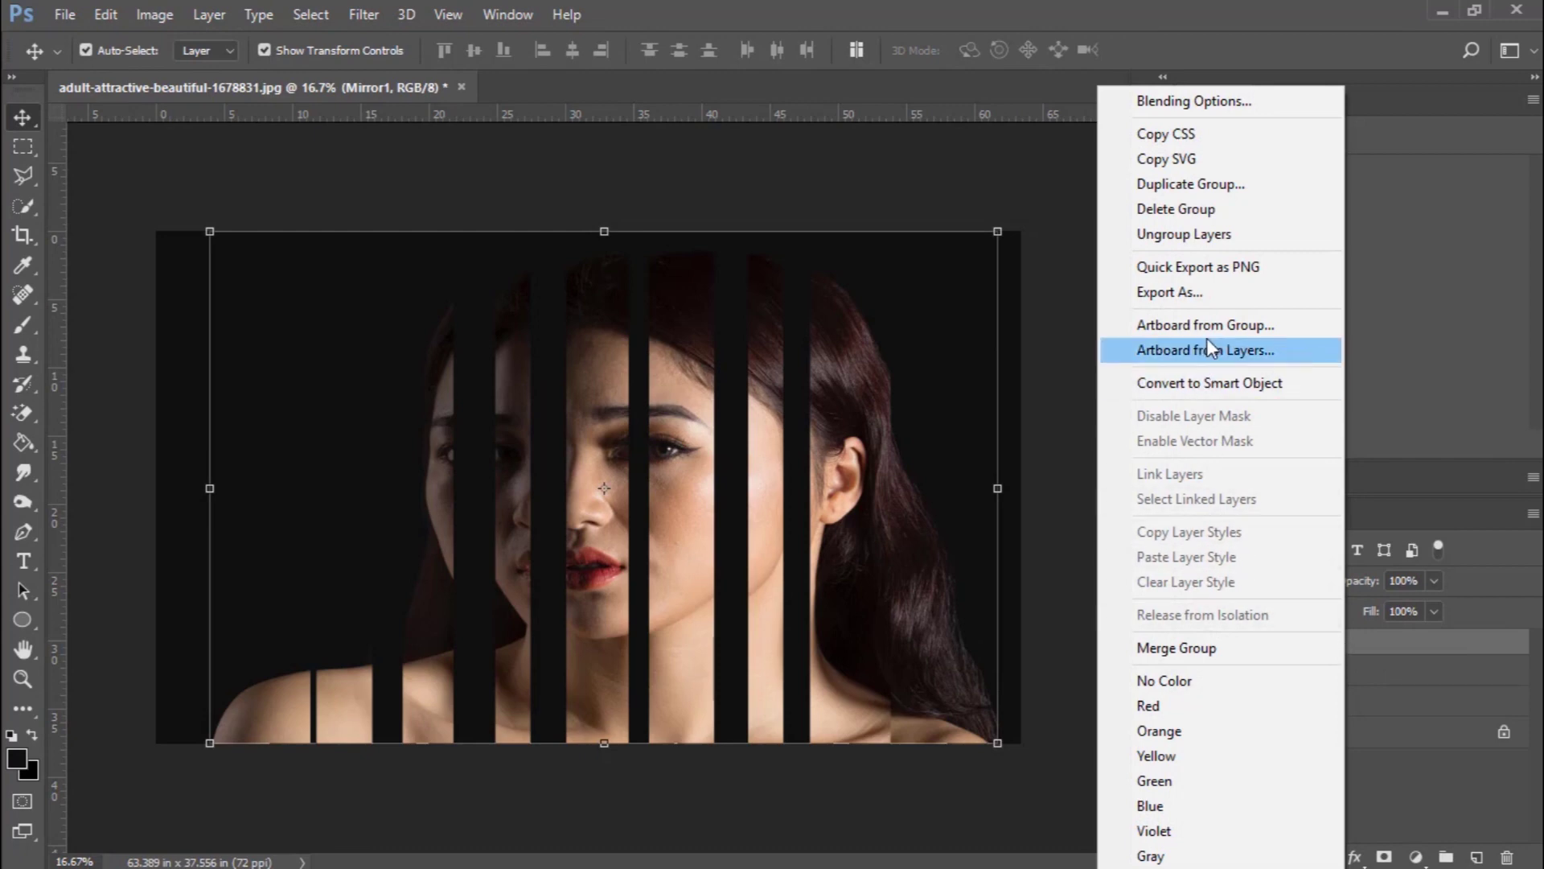
left_click(1199, 184)
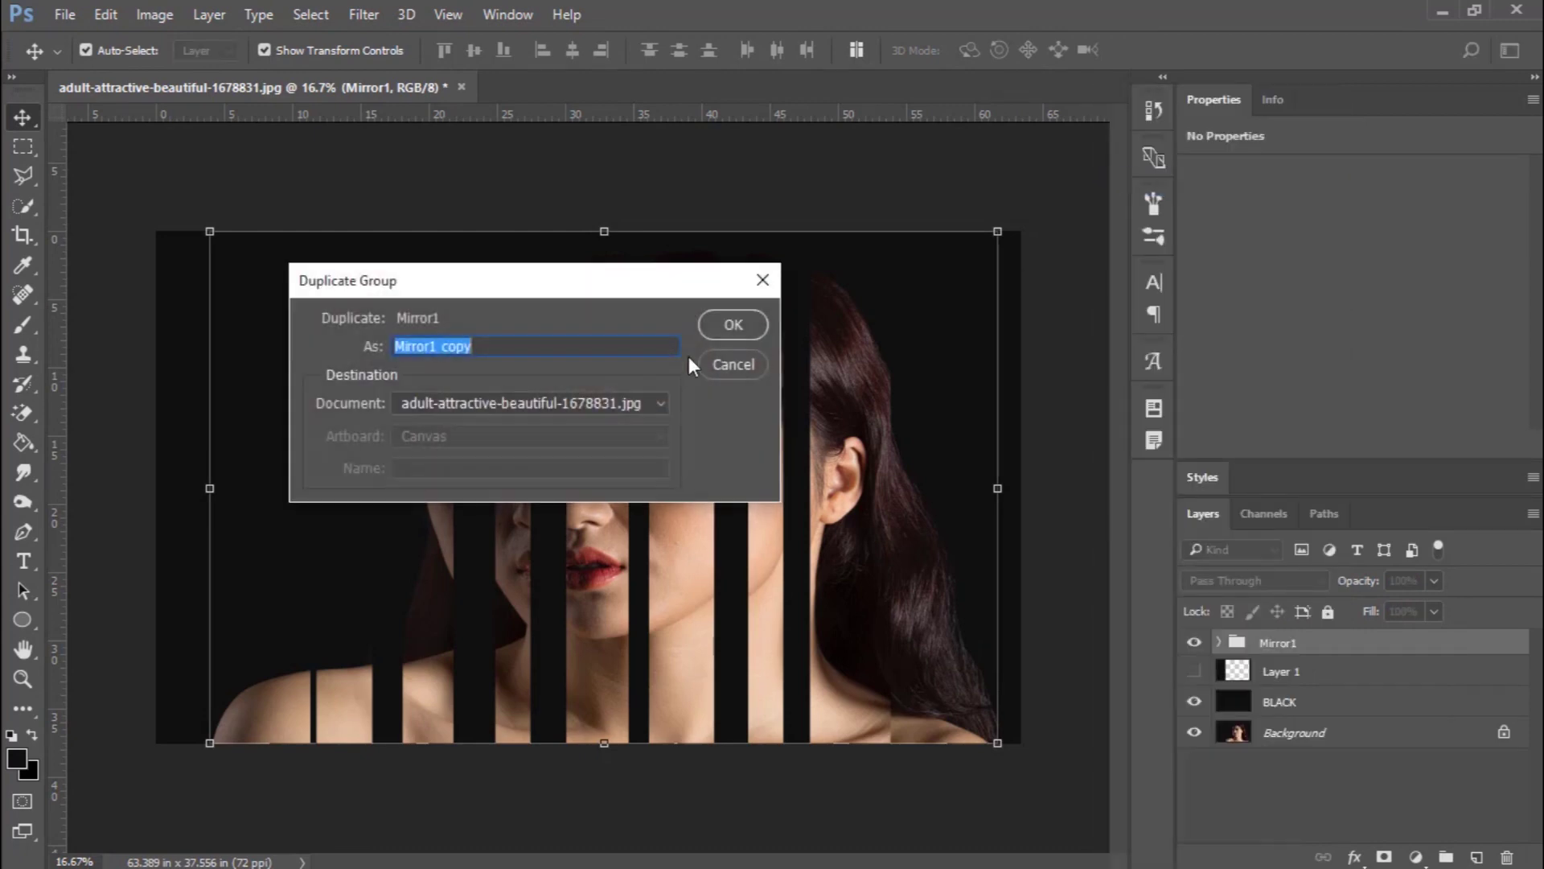
left_click(733, 325)
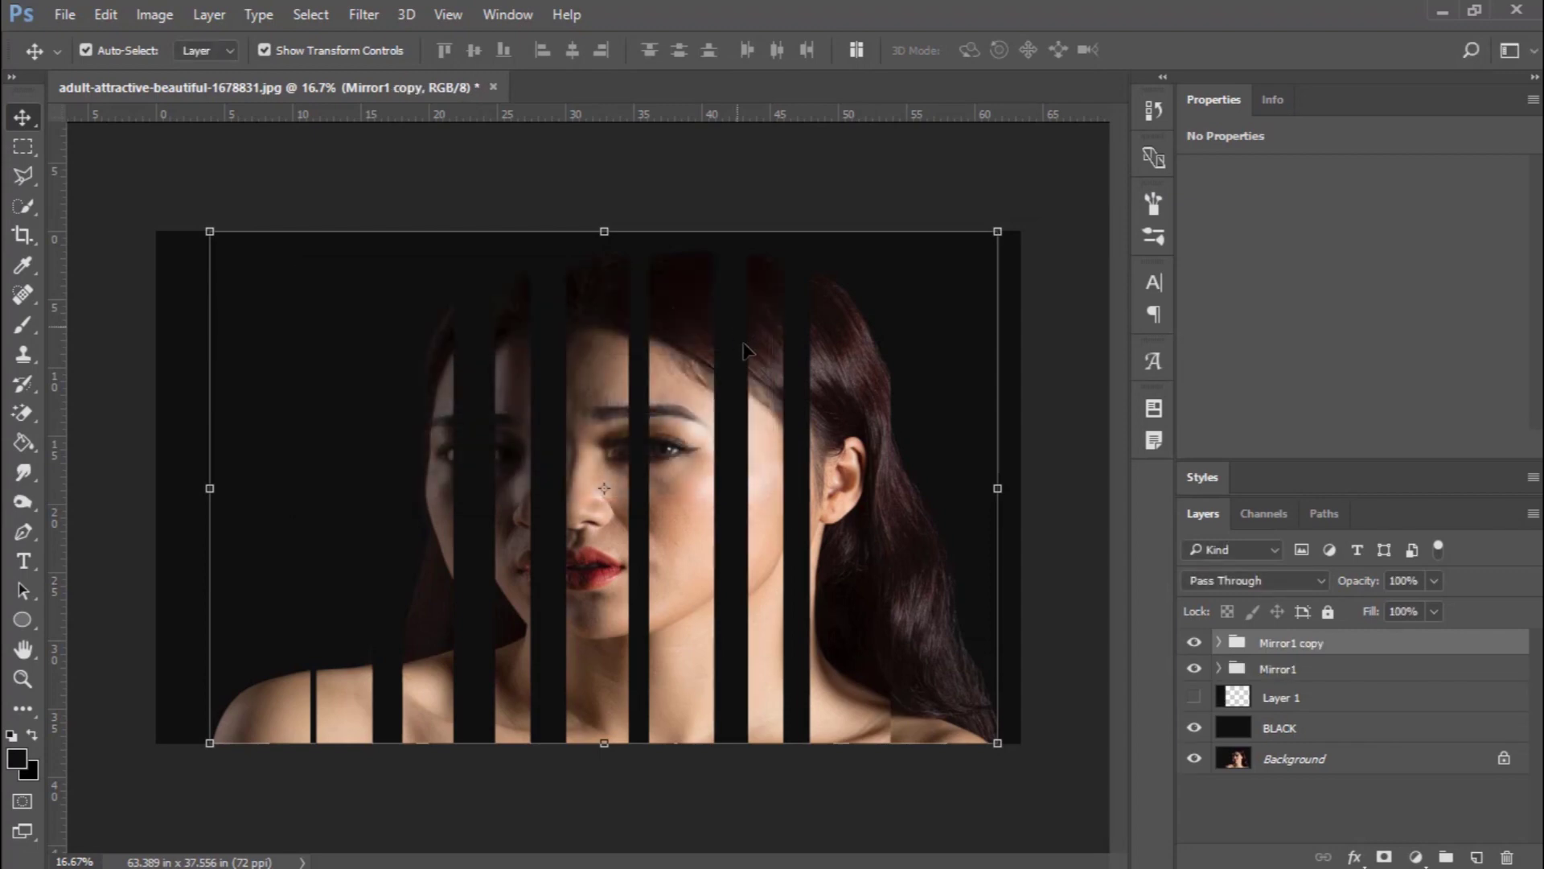
right_click(1340, 650)
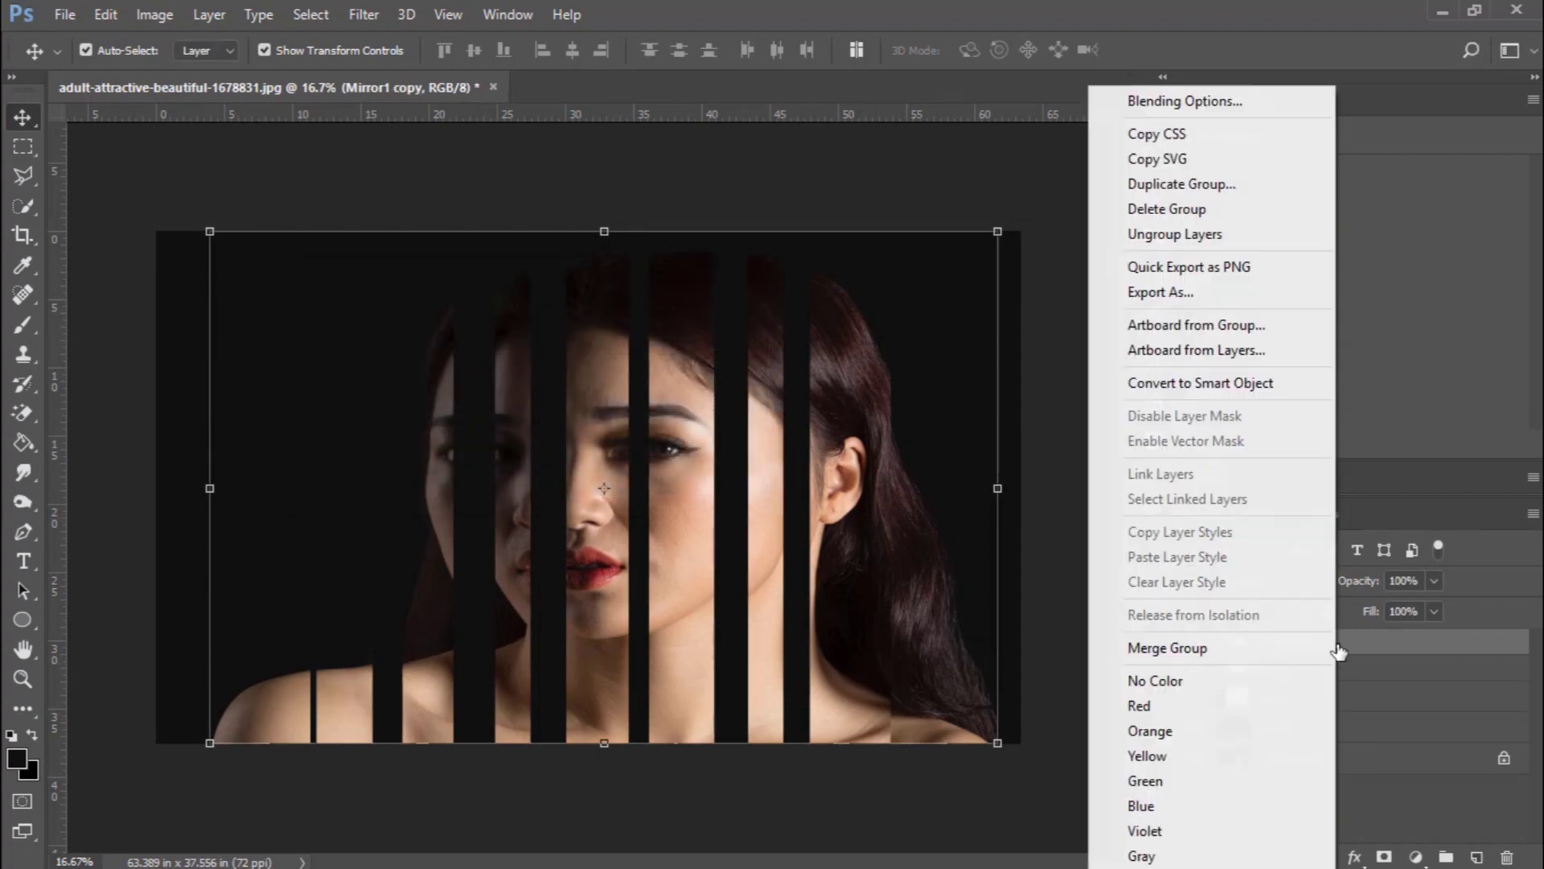
left_click(1204, 386)
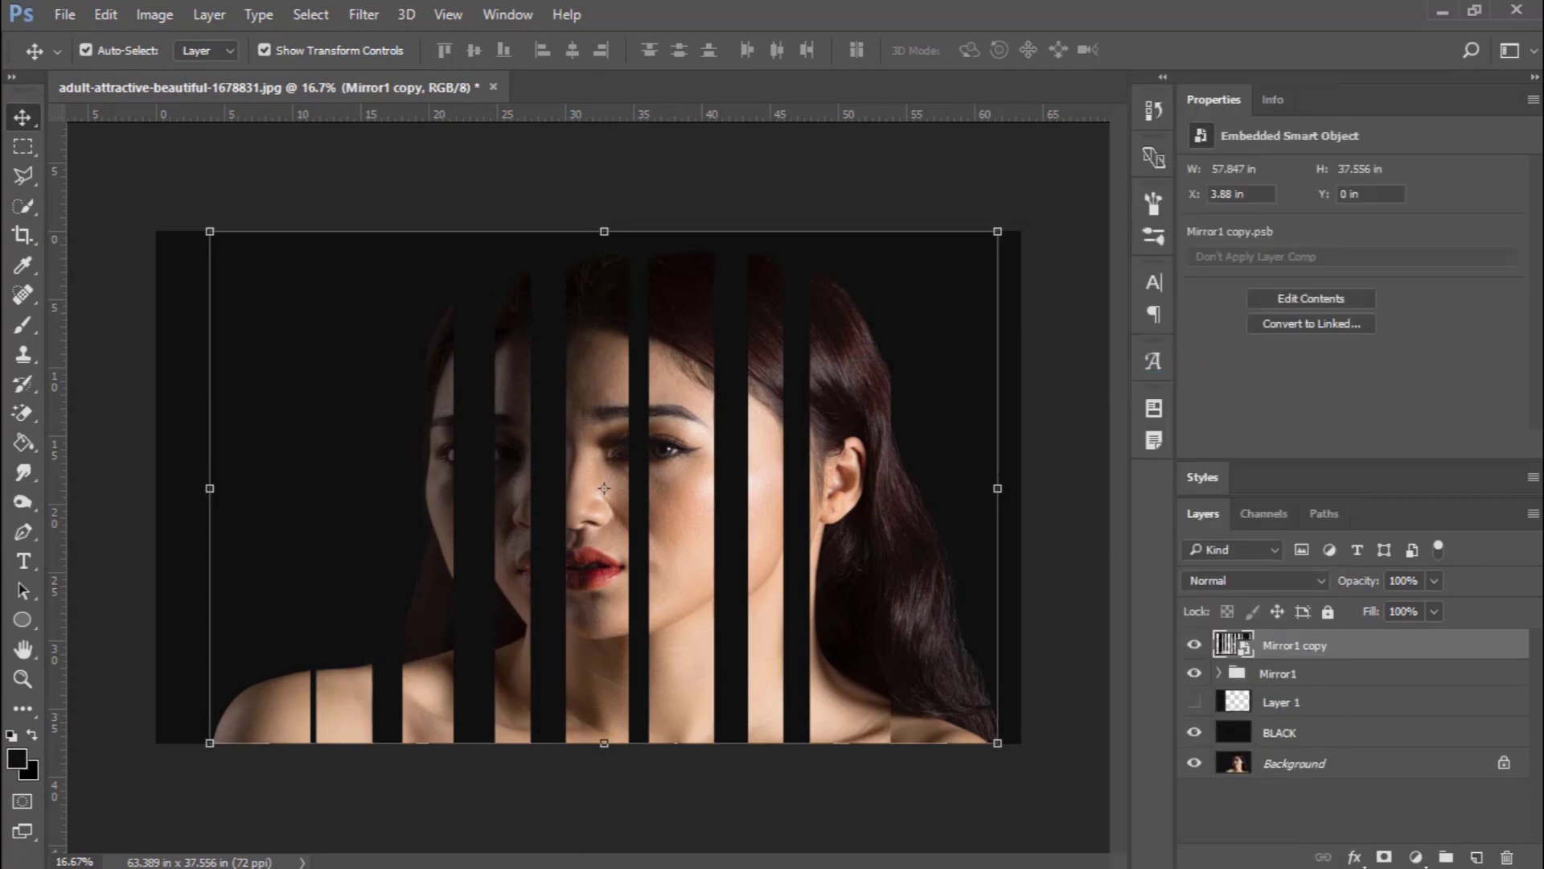
Apply a Gaussian Blur with a 10-pixel radius to the Mirror1 copy smart object
left_click(369, 16)
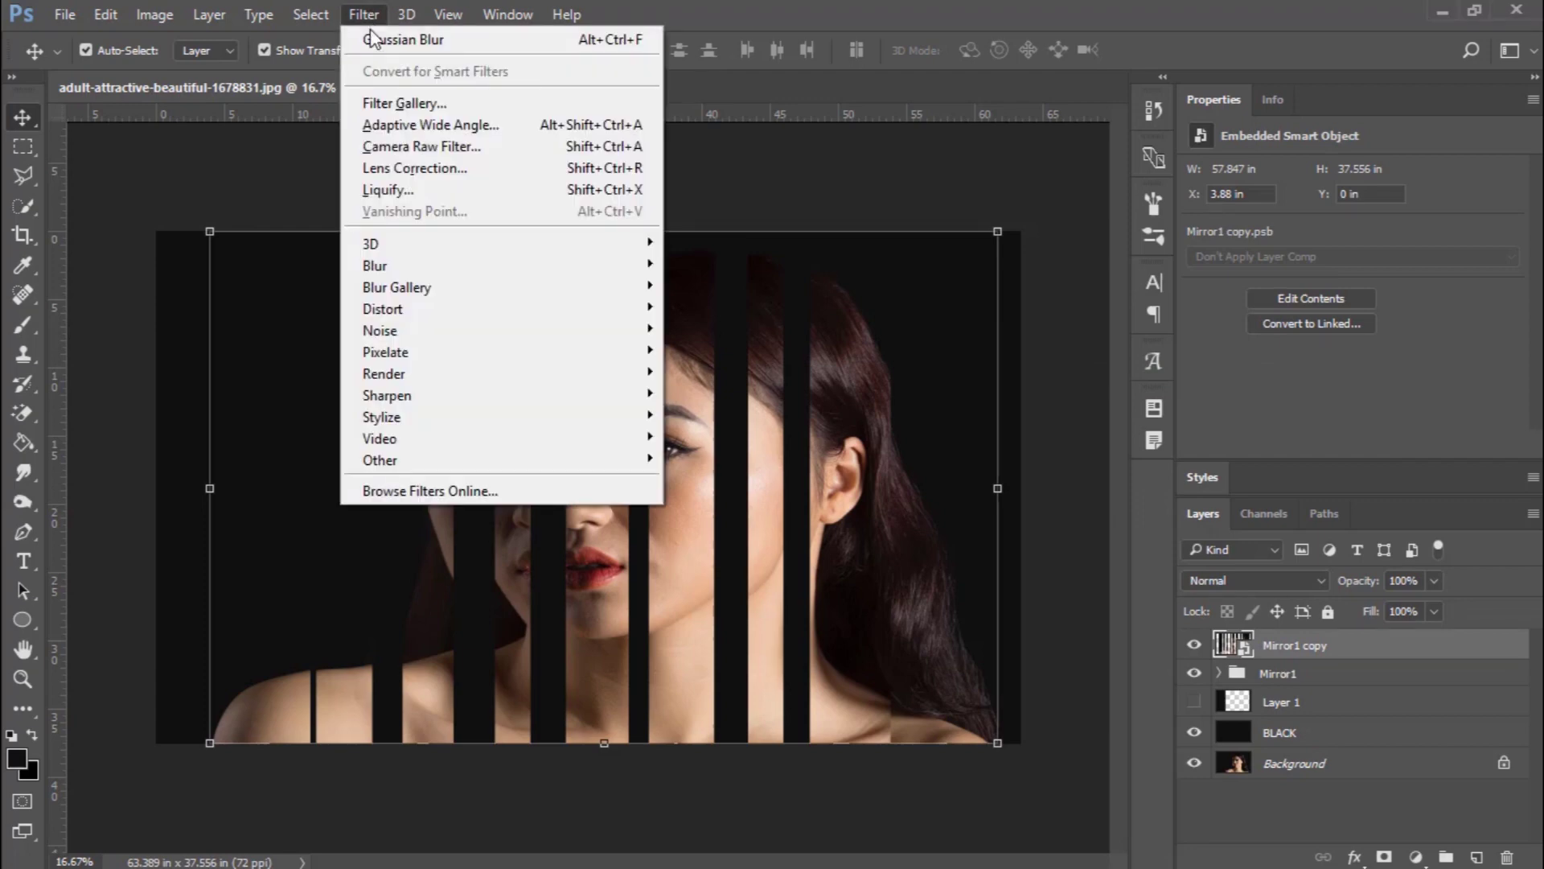
mouse_move(391, 274)
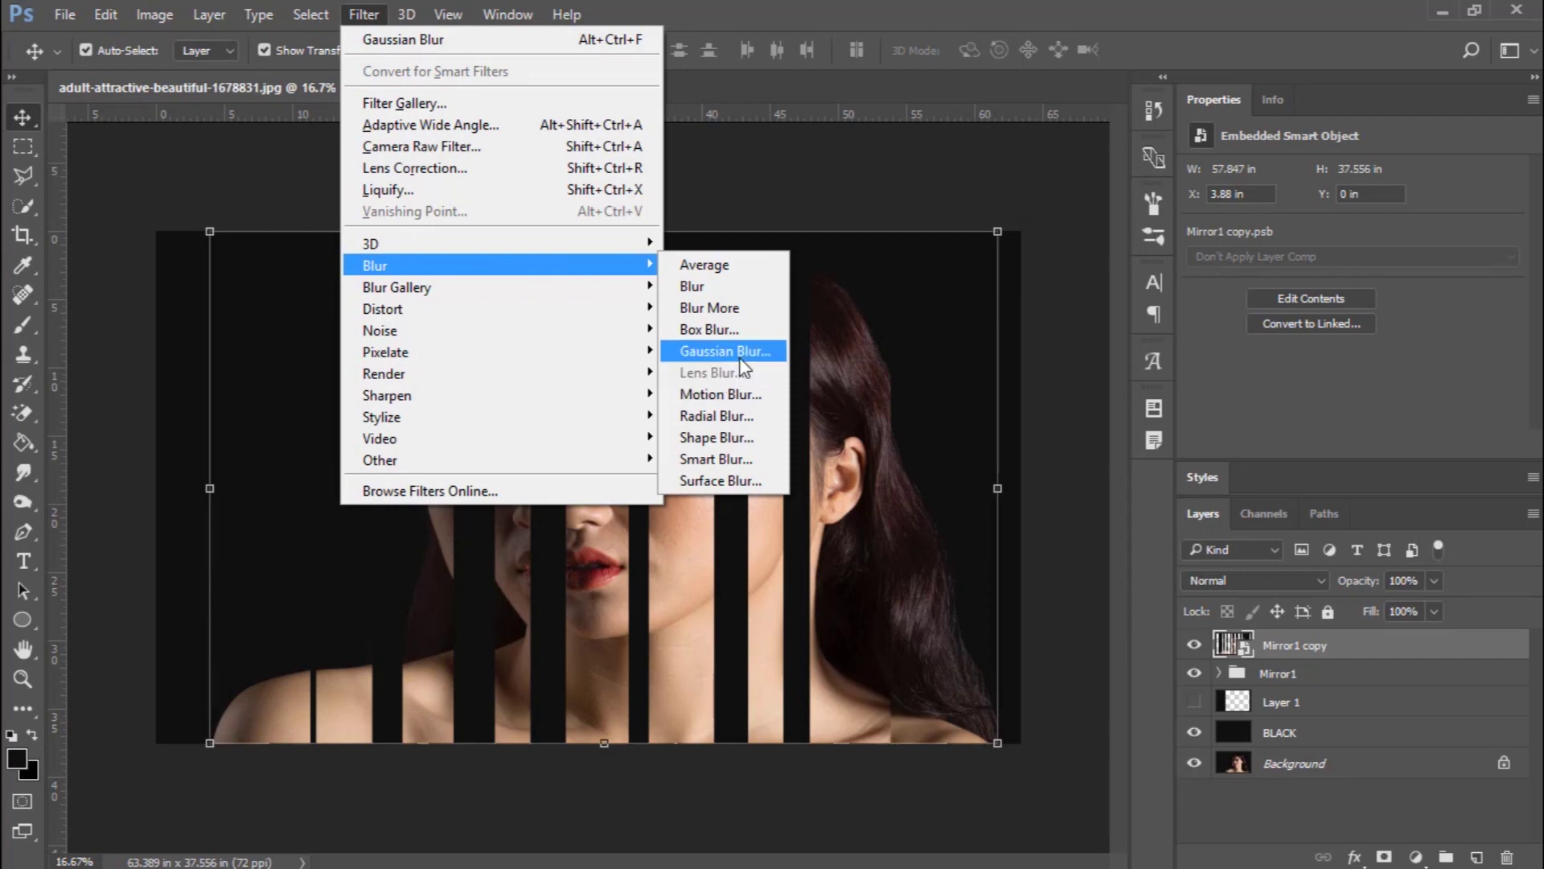
left_click(739, 359)
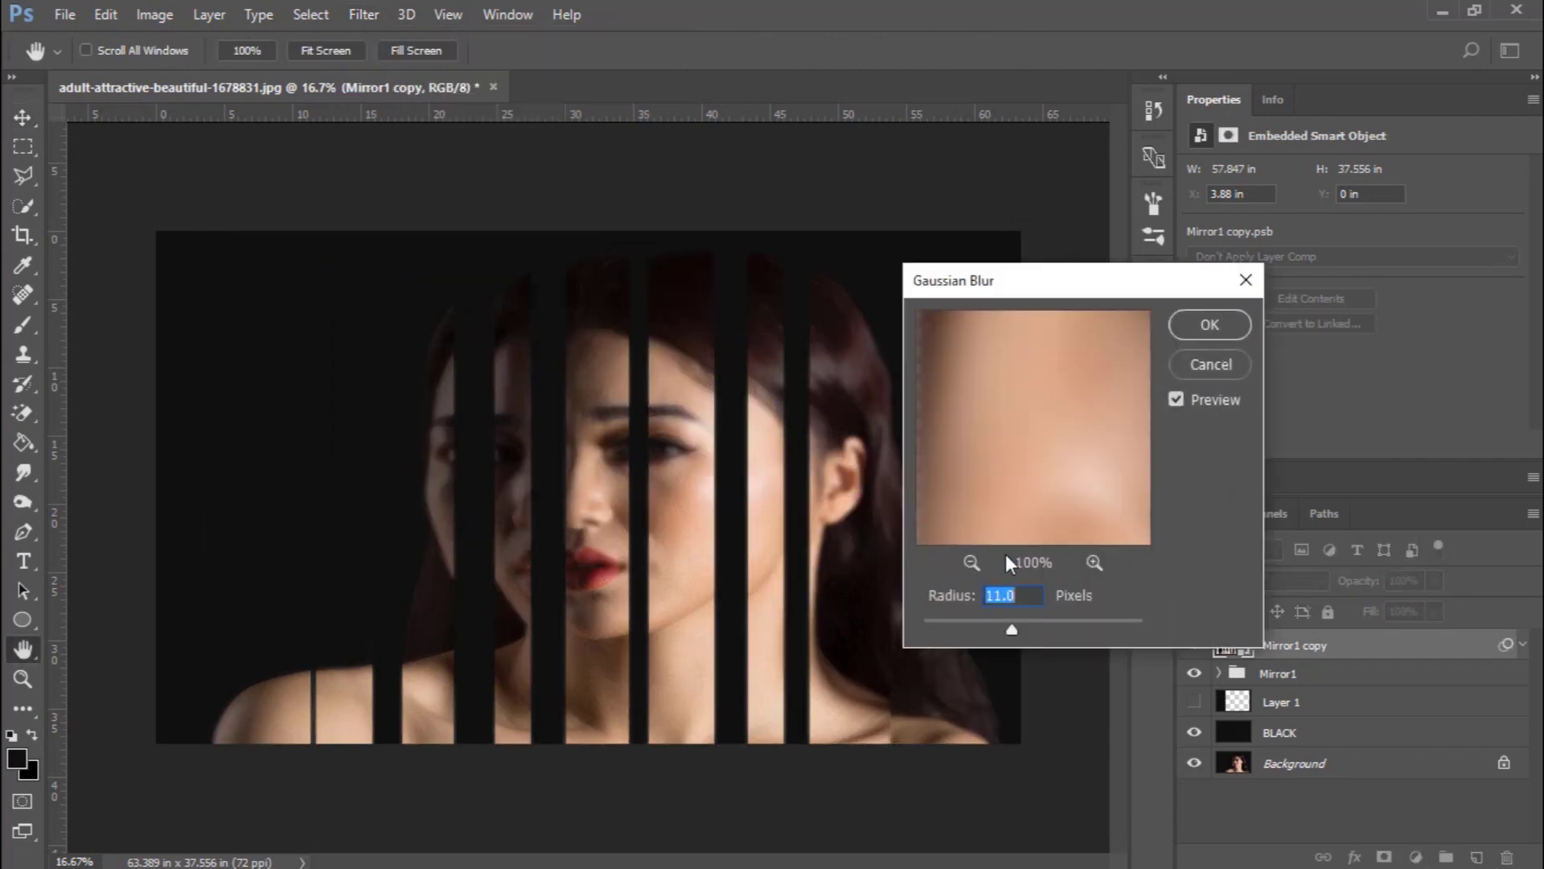
type("10")
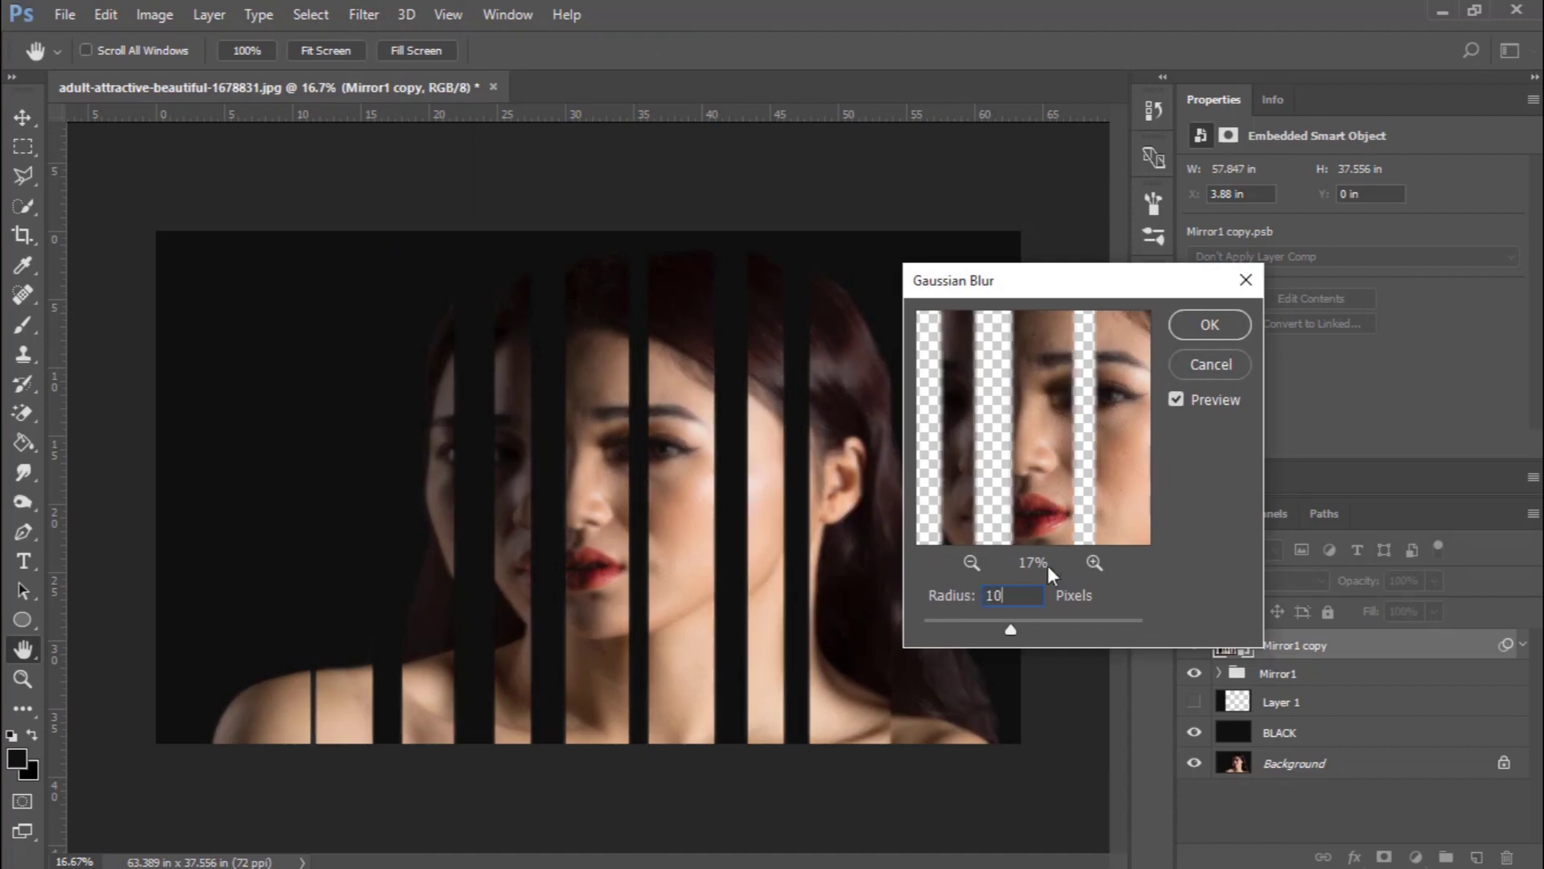
left_click(1209, 325)
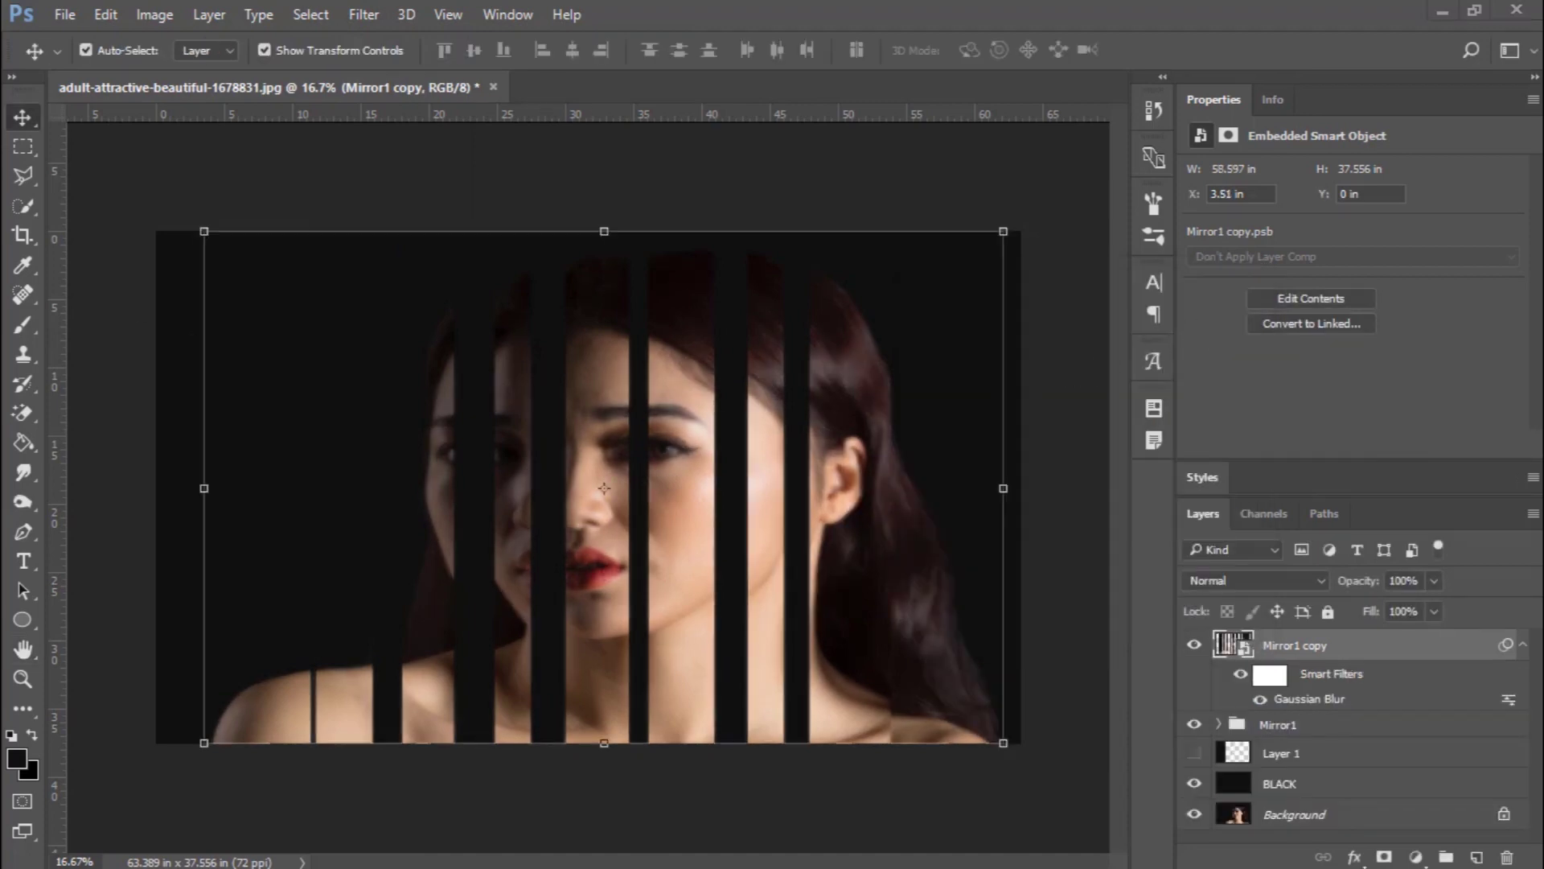
key("m")
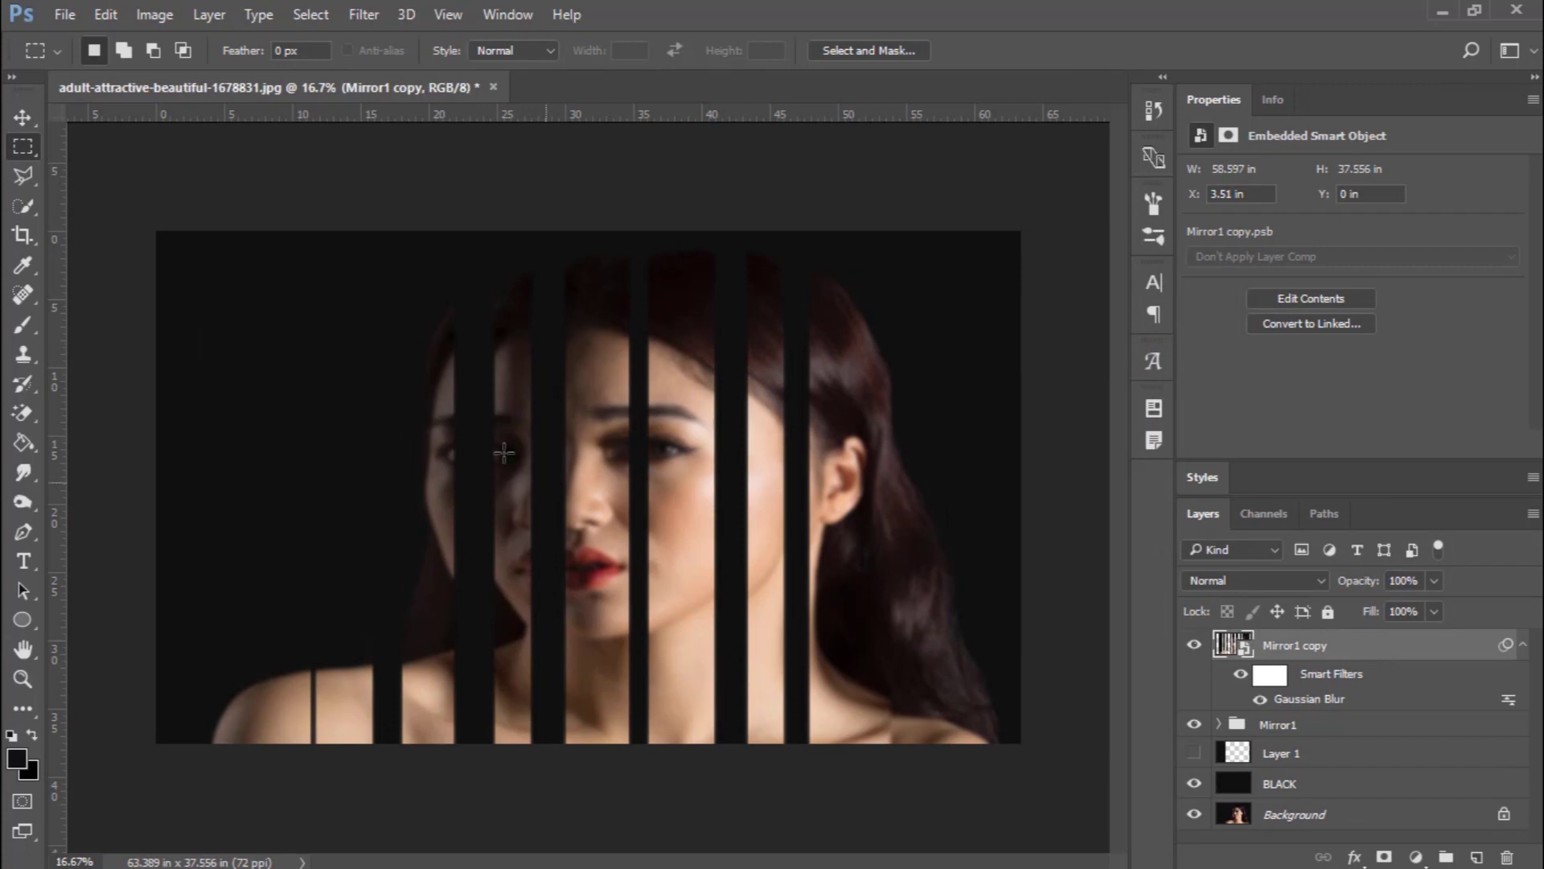
left_click(25, 115)
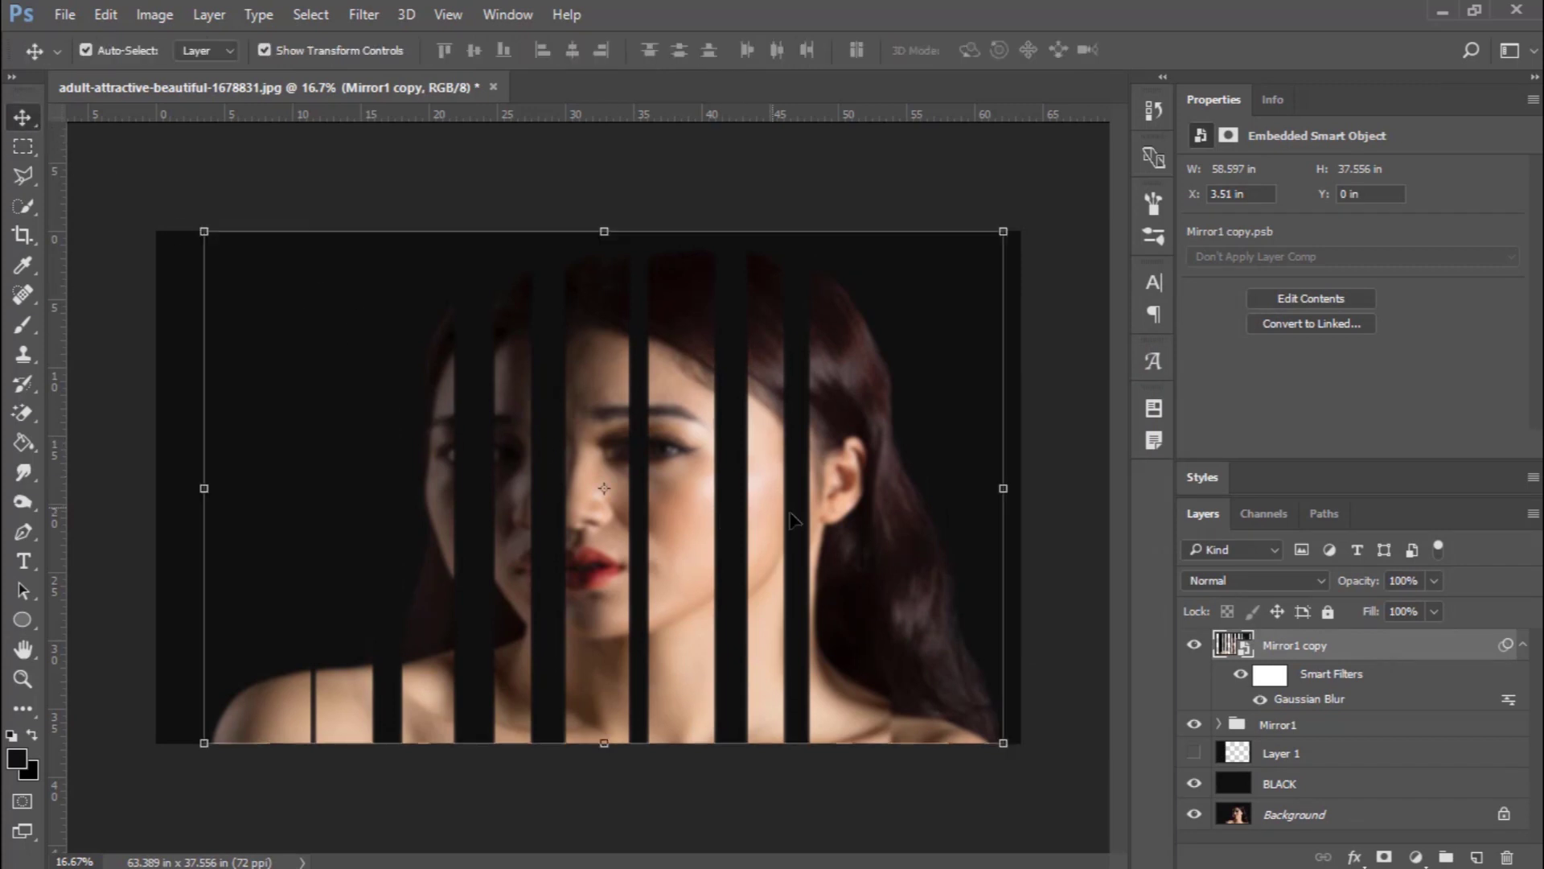
Move the blurred Mirror1 copy left and up to X 0.73 in, Y -0.66 in
left_click_drag(837, 521, 803, 519)
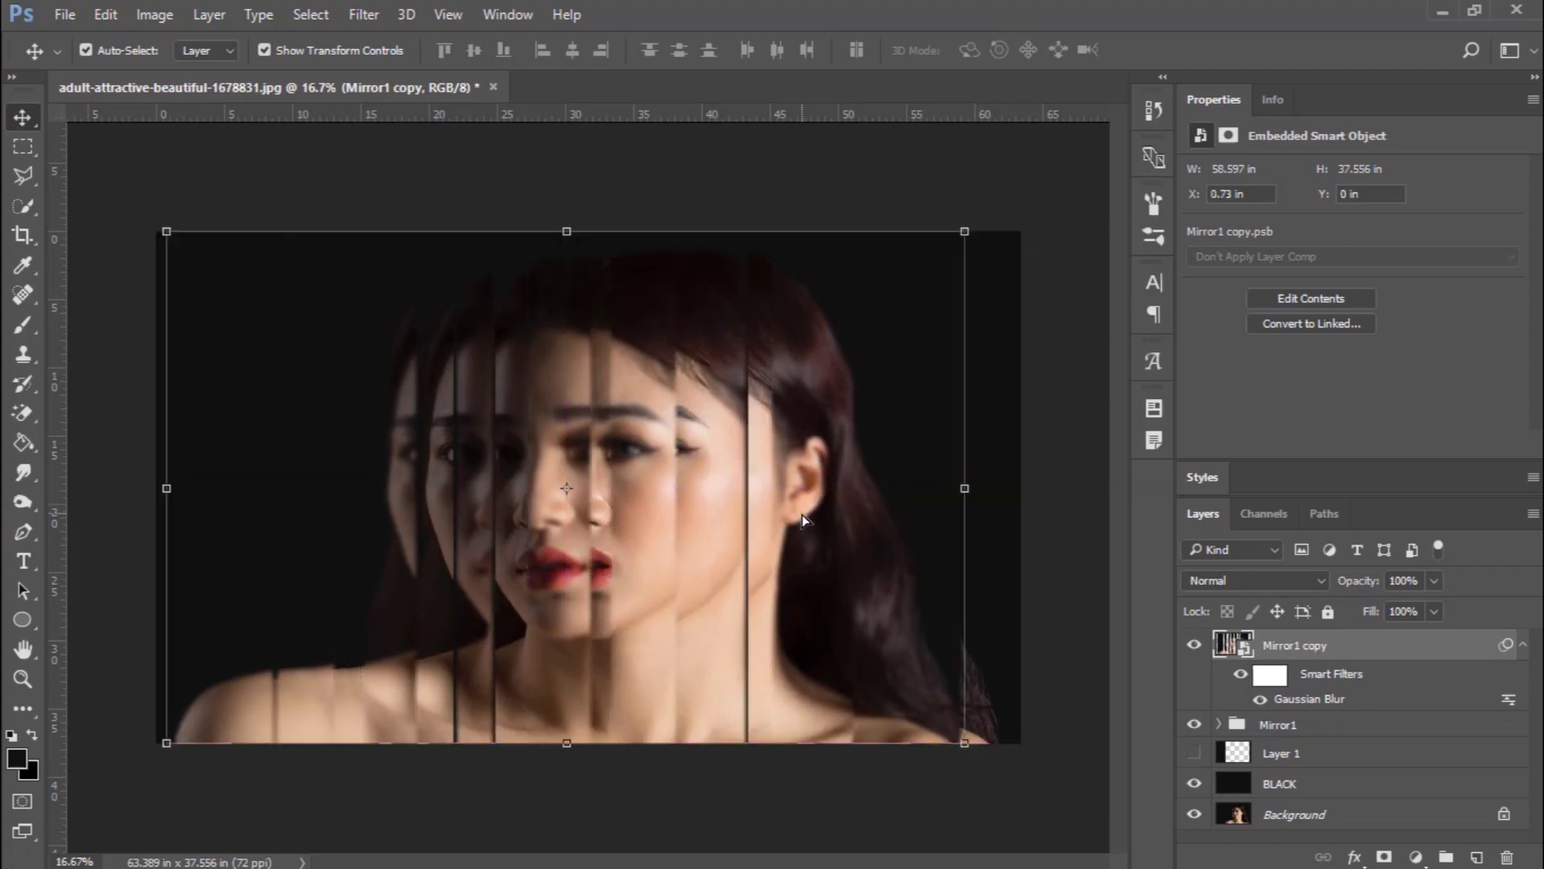
key("shift+Up")
key("shift+Up")
key("shift+Up")
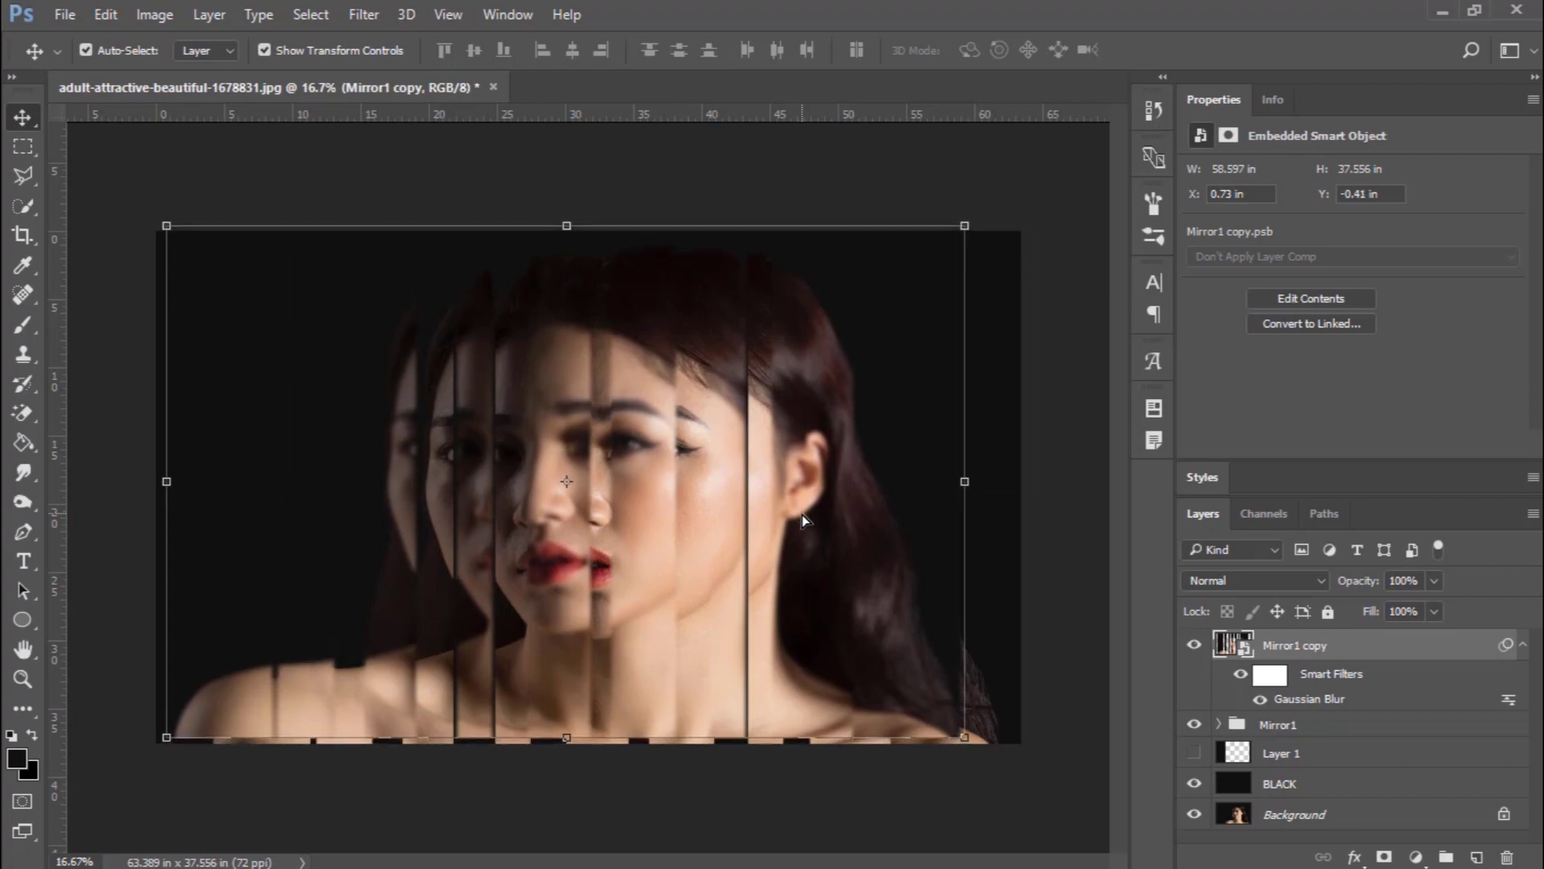
key("shift+Up")
key("shift+Up")
key("shift+Up")
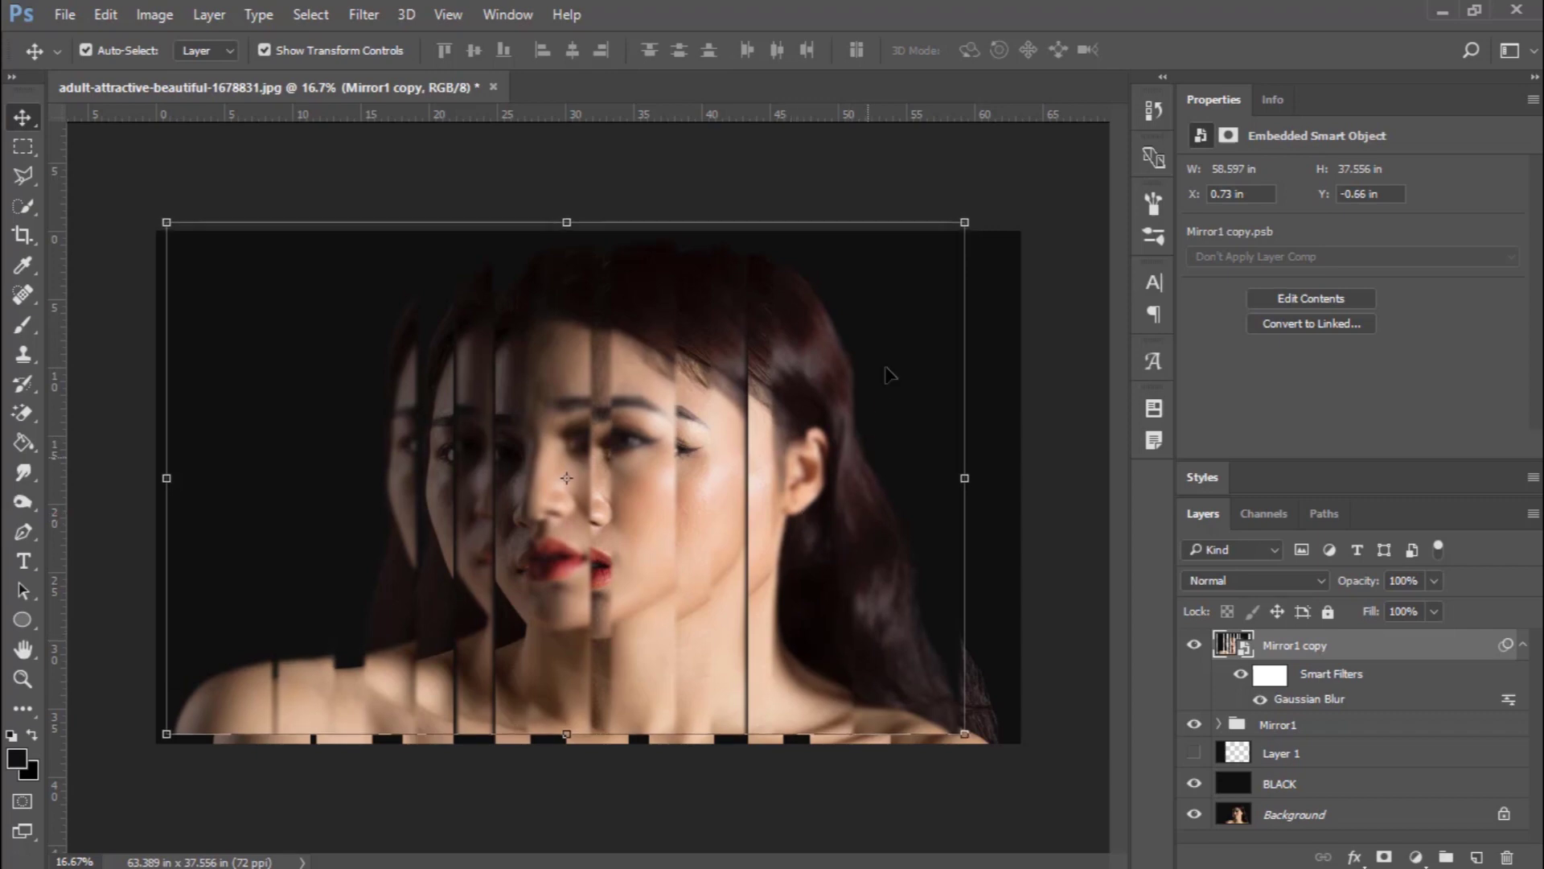
left_click(24, 148)
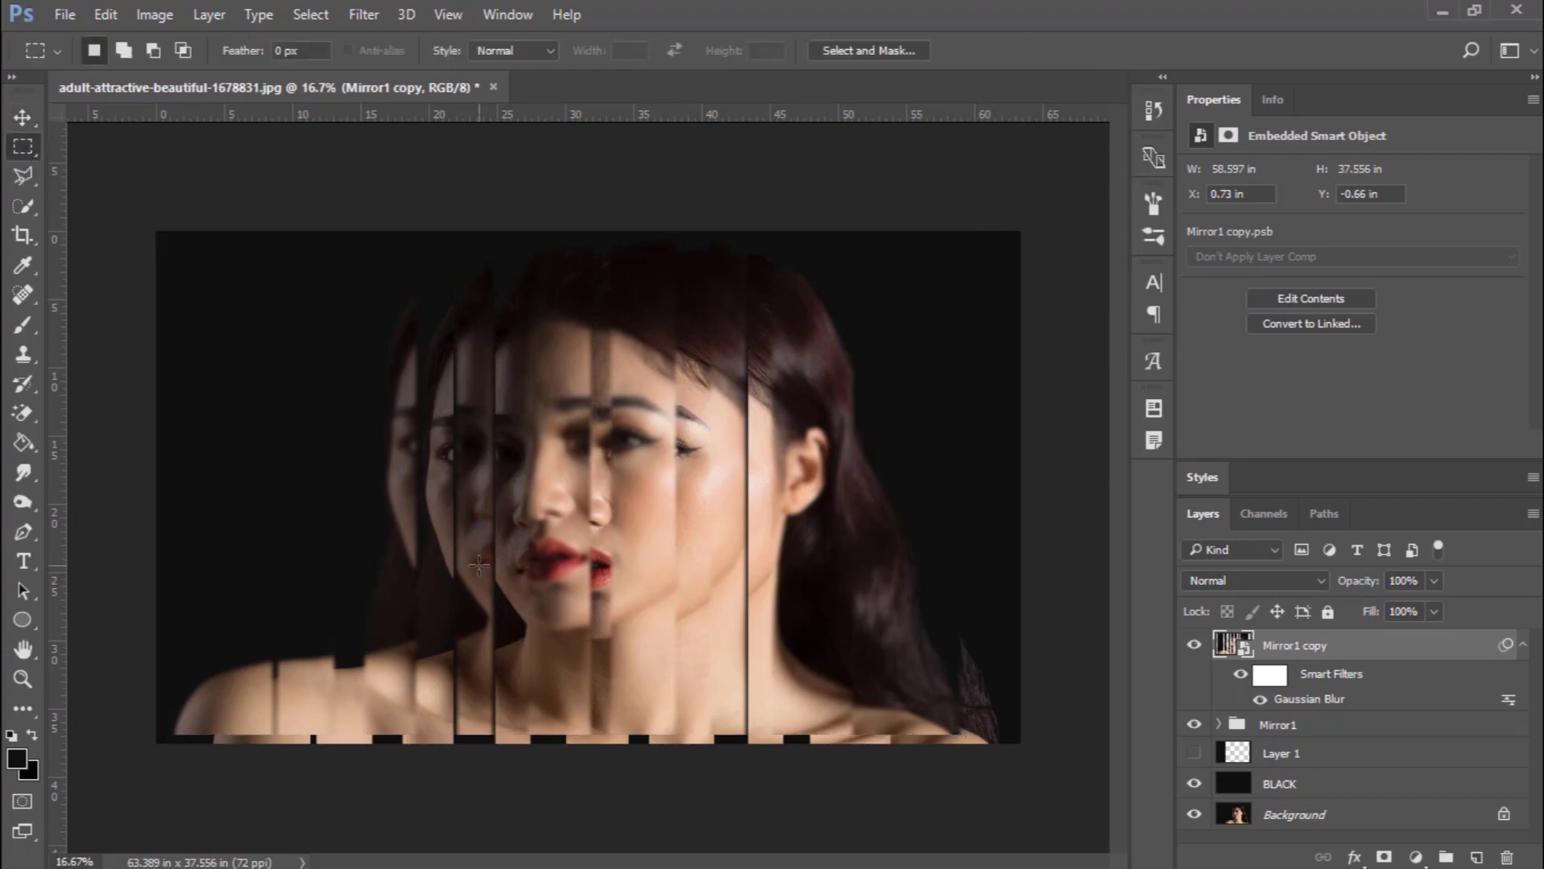
Duplicate the blurred Mirror1 copy, rename it mirror 3, and place it below Mirror1 copy
right_click(1375, 653)
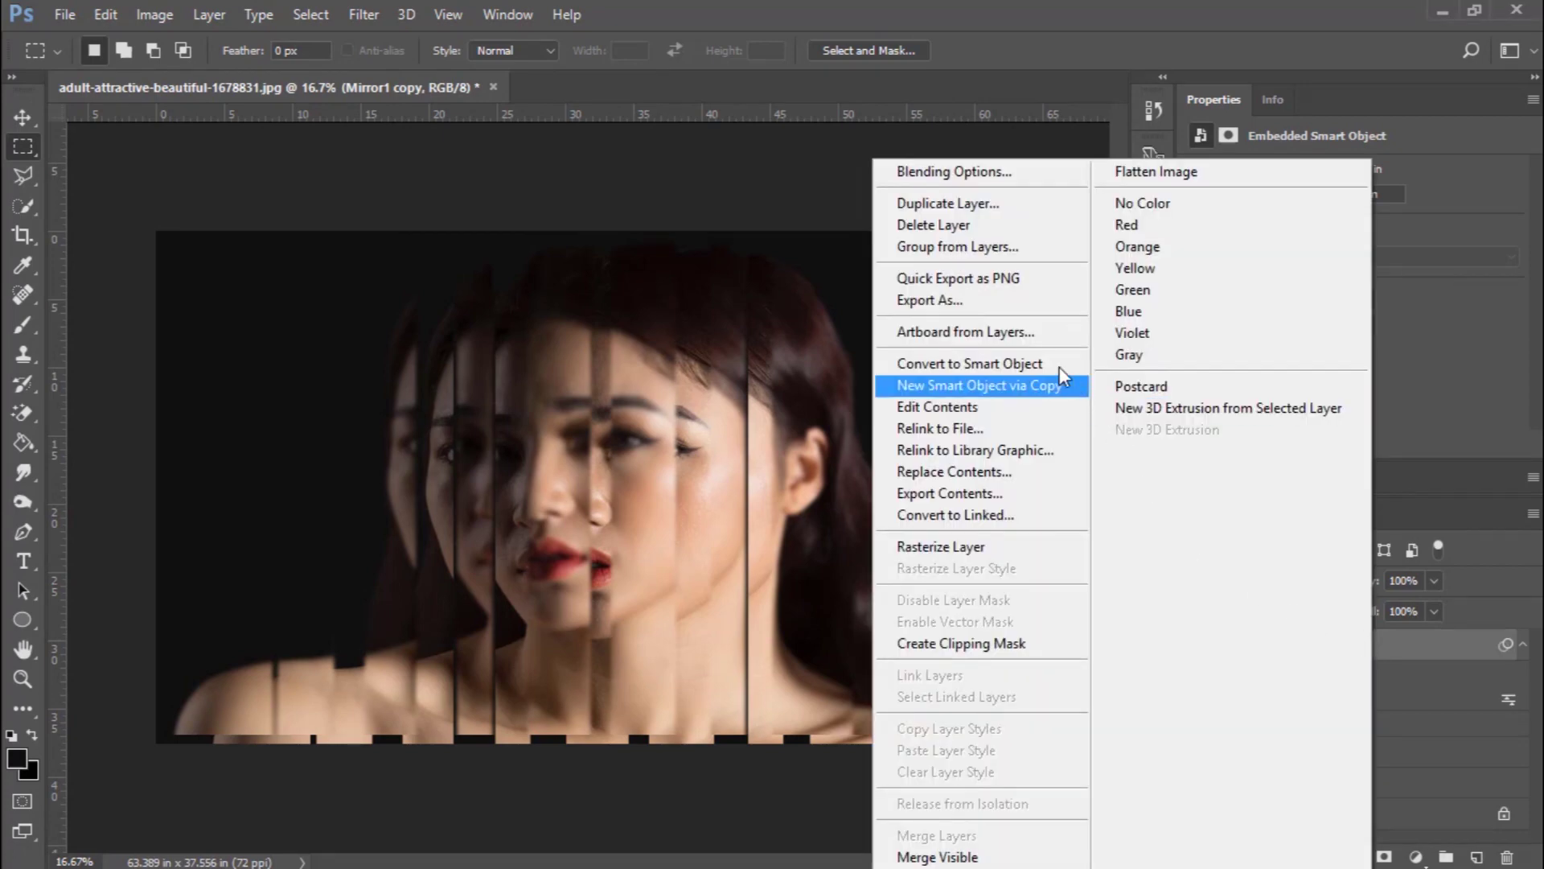
left_click(992, 207)
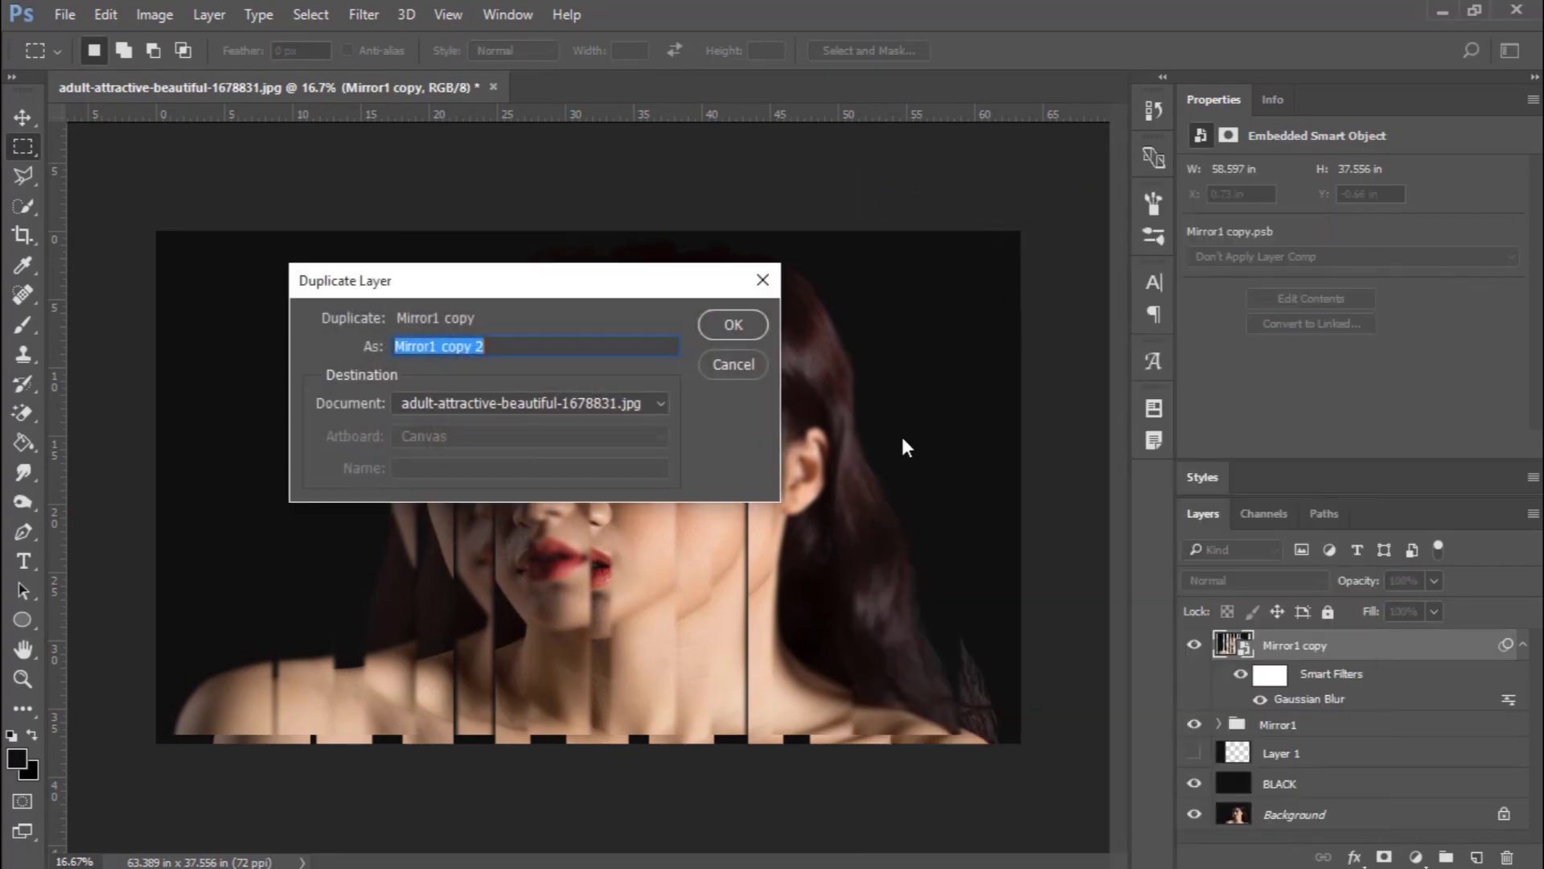
left_click(725, 321)
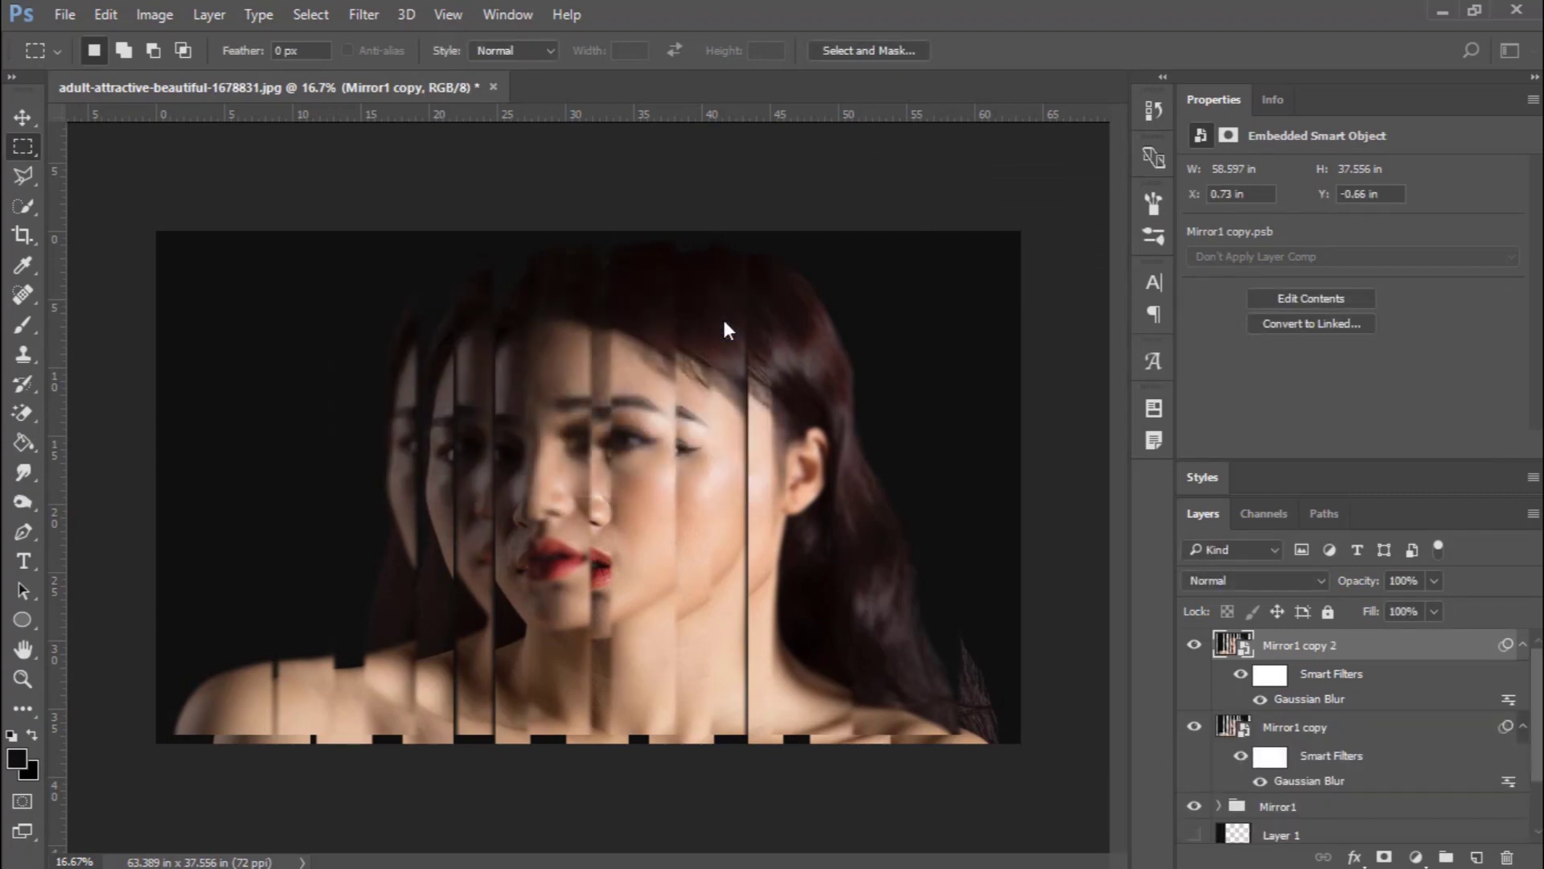
double_click(1292, 649)
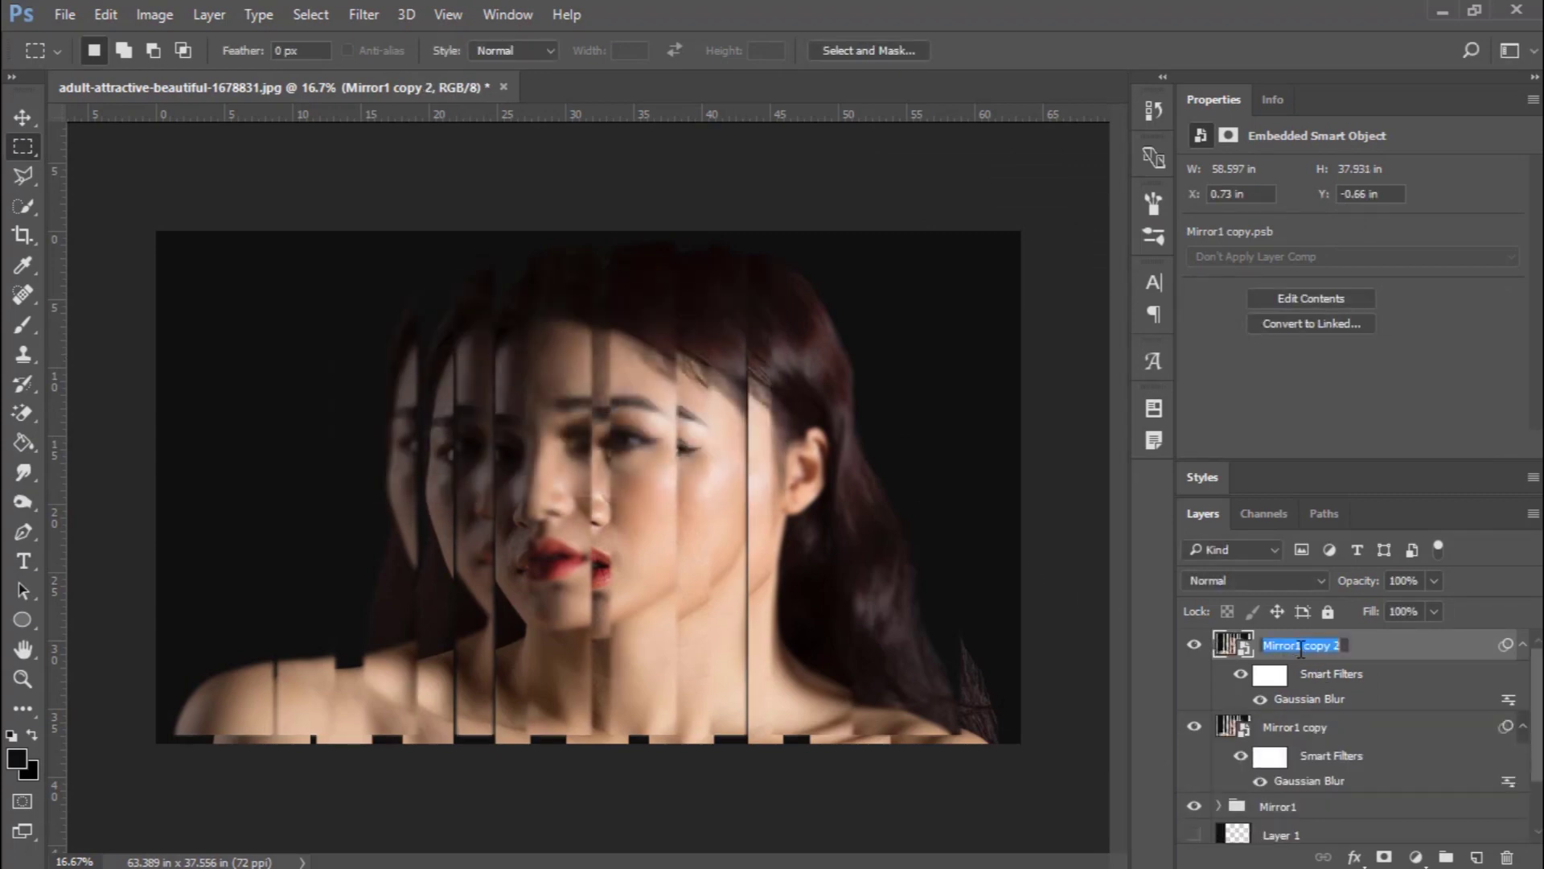
type("mirror 3")
key("Return")
left_click_drag(1390, 660, 1366, 782)
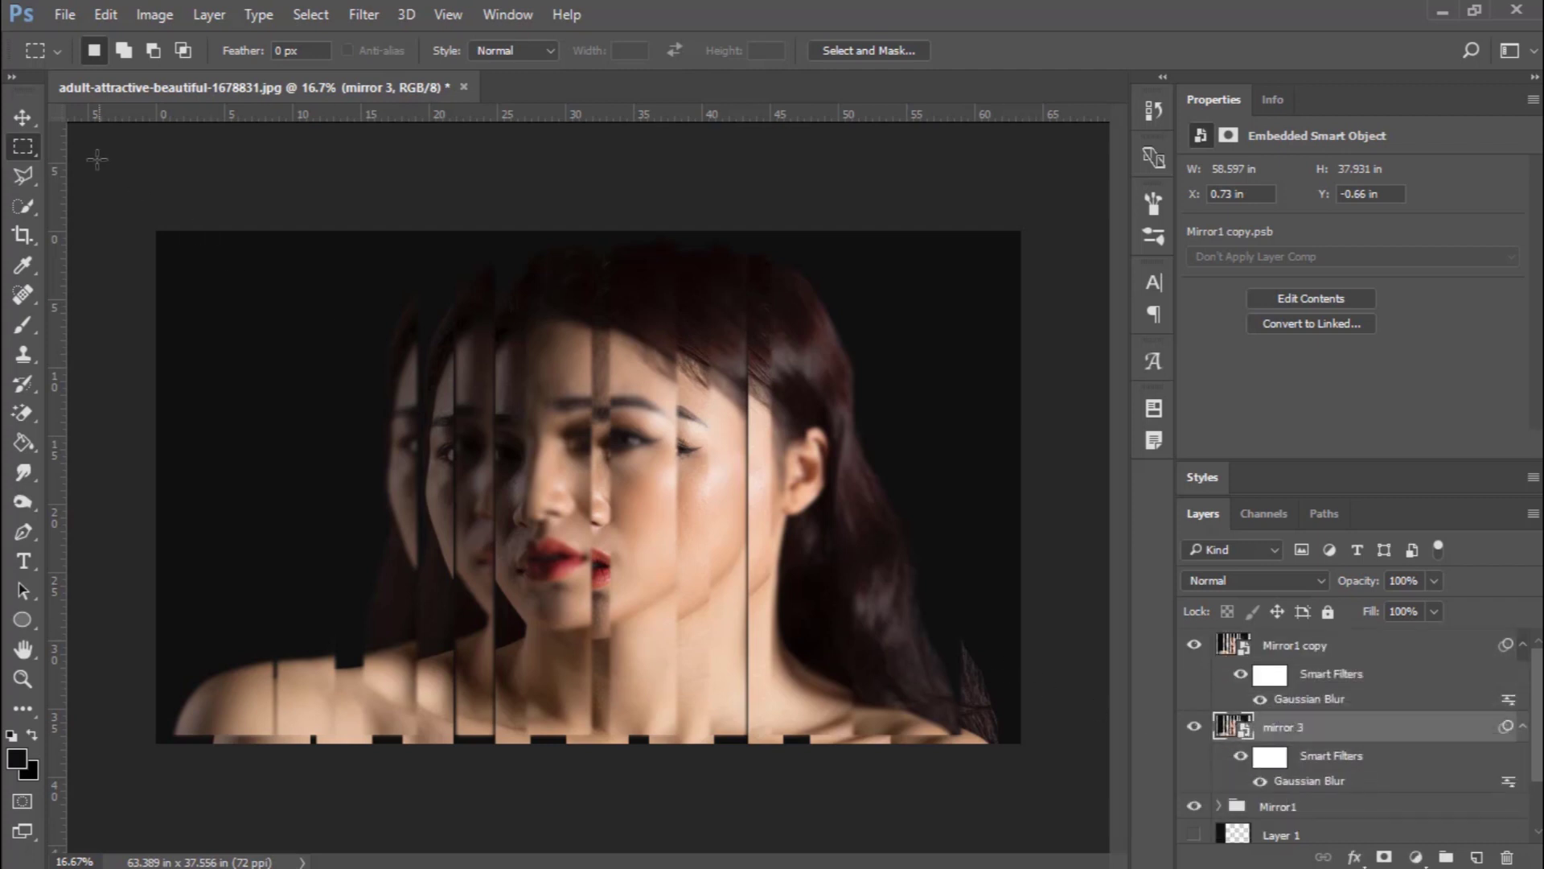
left_click(24, 117)
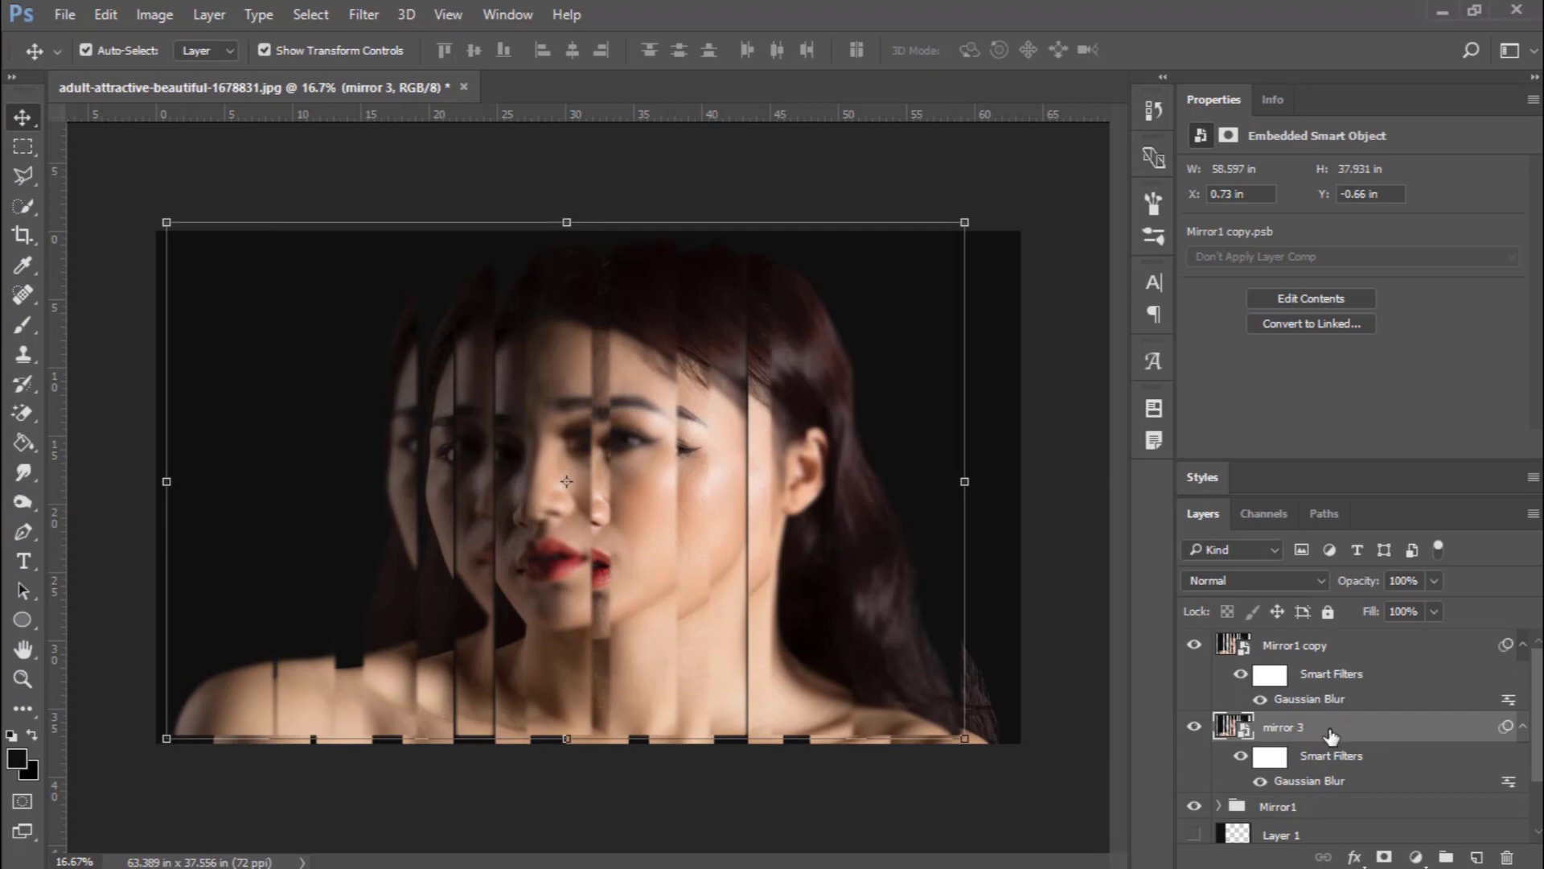
Nudge the blurred mirror 3 copy right with the arrow keys, settling at X 6.56 in
key("Right")
key("Right")
key("Right")
key("Right")
key("Right")
key("Right")
key("Right")
key("Right")
key("Right")
key("Right")
key("Right")
key("Right")
key("Right")
key("Right")
key("Right")
key("Right")
key("Right")
key("Right")
key("Right")
key("Right")
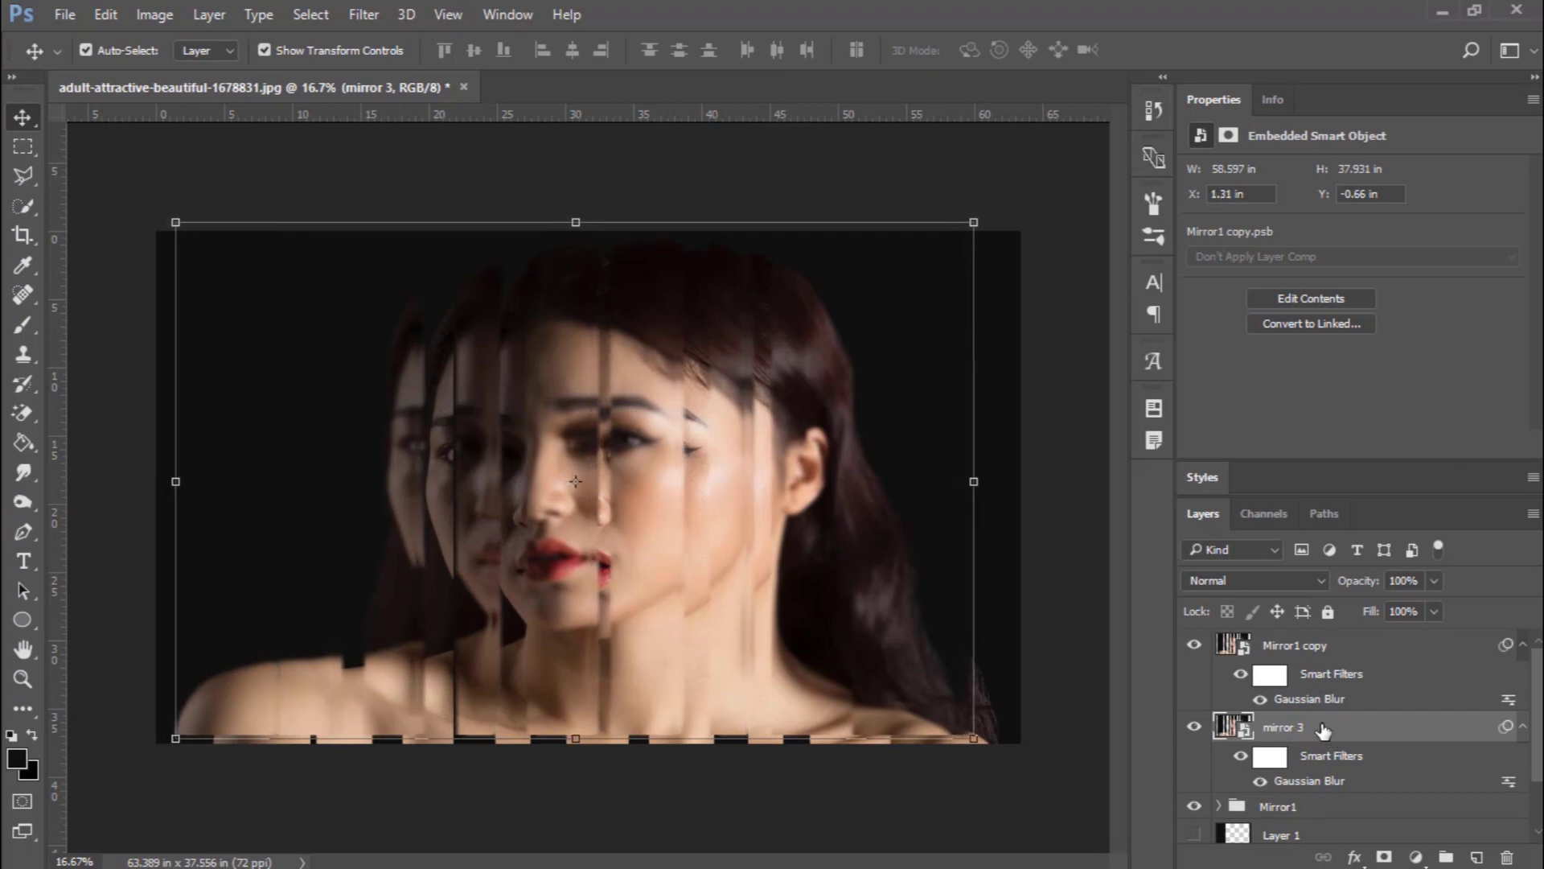
key("Right")
key("Right")
key("Right")
key("Right")
key("Right")
key("Right")
key("Right")
key("Right")
key("Right")
key("Right")
key("Right")
key("Right")
key("Right")
key("Right")
key("Right")
key("Right")
key("Right")
key("Right")
key("Right")
key("Right")
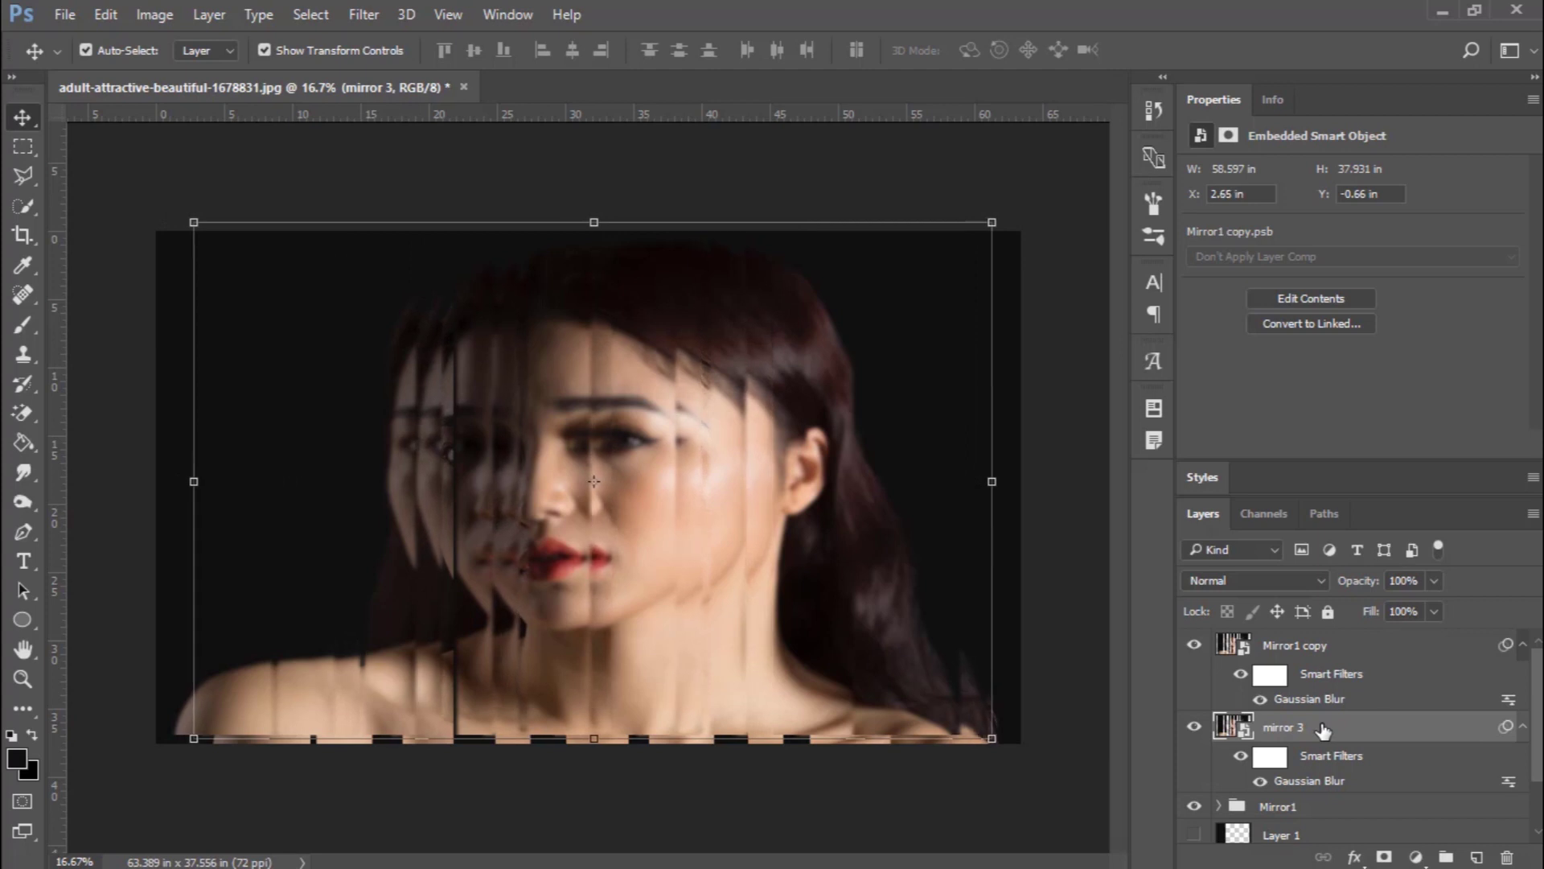
key("Right")
key("Right")
key("Right")
key("Right")
key("Right")
key("Right")
key("Right")
key("Right")
key("Right")
key("Right")
key("Right")
key("Right")
key("Right")
key("Right")
key("Right")
key("Right")
key("Right")
key("Right")
key("Right")
key("Right")
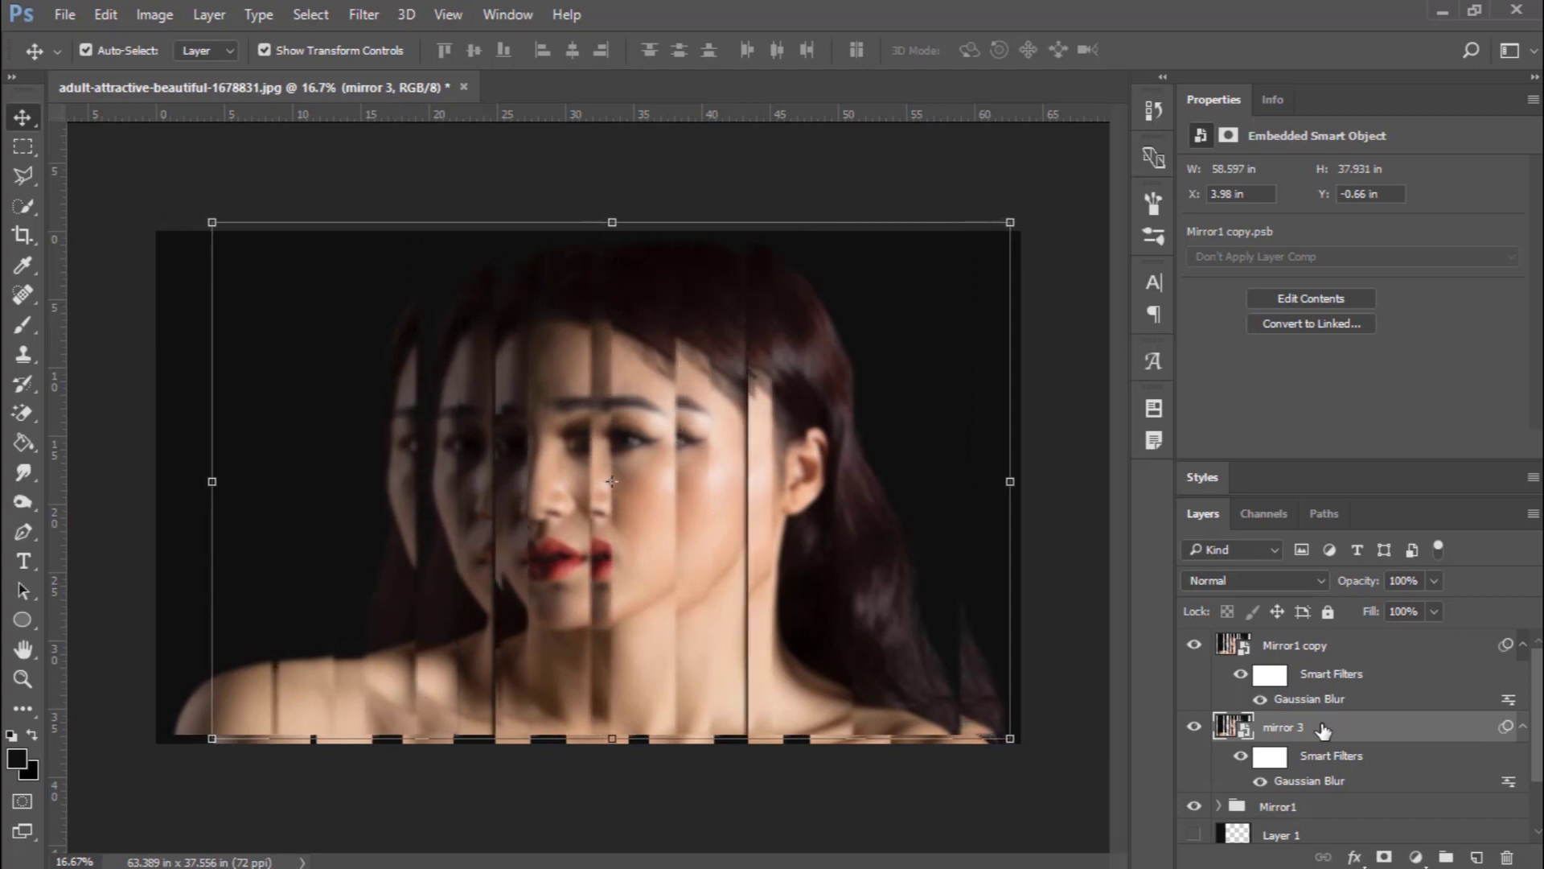
key("Right")
key("Right")
key("Right")
key("Right")
key("Right")
key("Right")
key("Right")
key("Right")
key("Right")
key("Right")
key("Right")
key("Right")
key("Right")
key("Right")
key("Right")
key("Right")
key("Right")
key("Right")
key("Right")
key("Right")
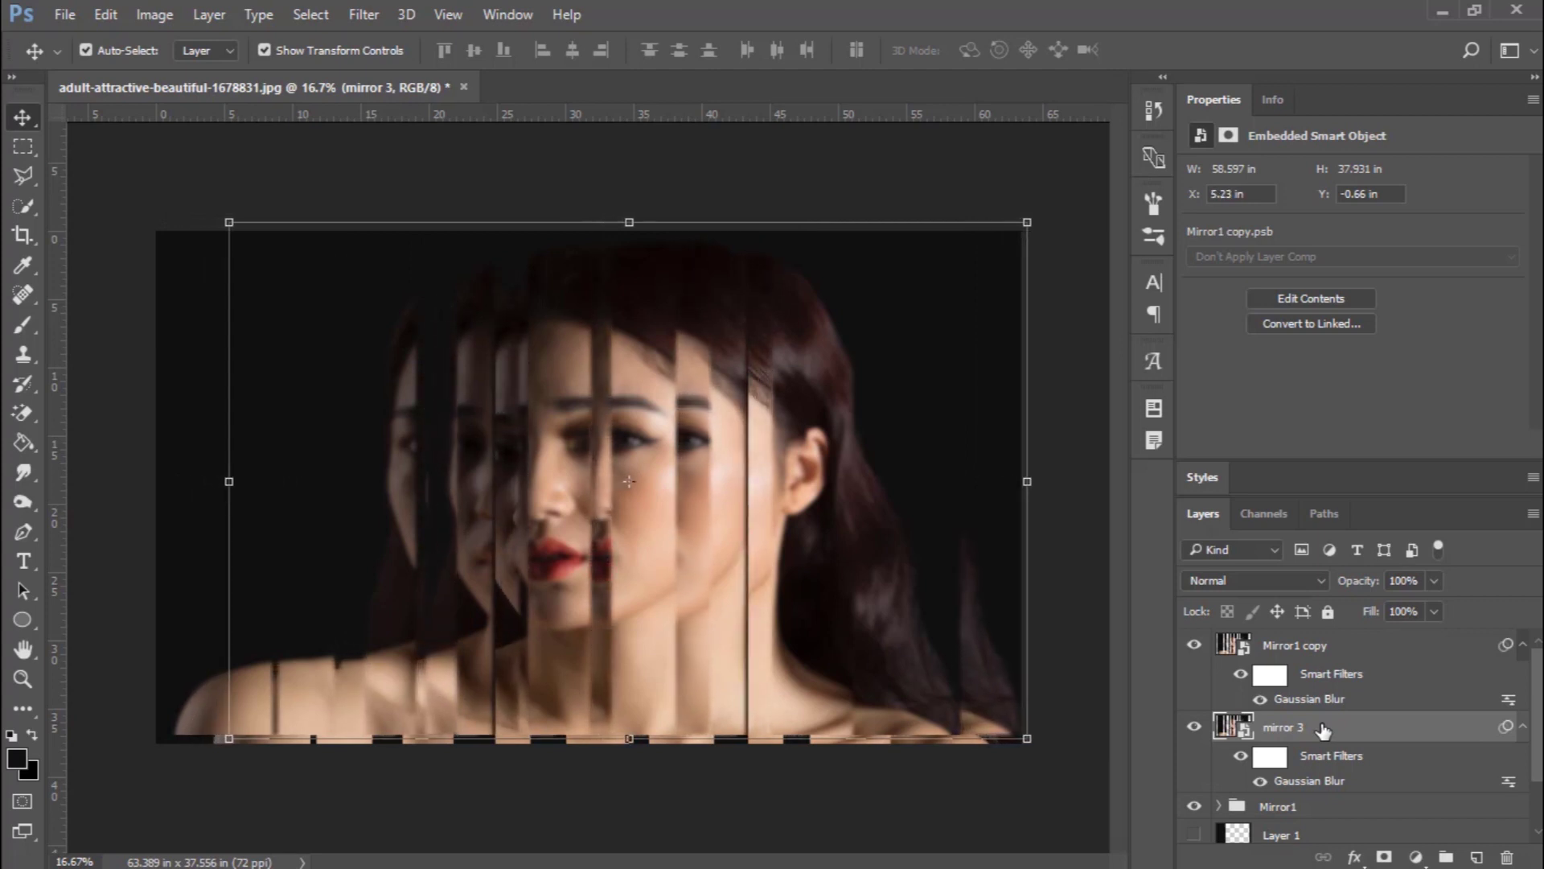
key("Right")
key("Right")
key("Right")
key("Right")
key("Right")
key("Right")
key("Right")
key("Right")
key("Right")
key("Right")
key("Right")
key("Right")
key("Right")
key("Right")
key("Right")
key("Right")
key("Right")
key("Right")
key("Right")
key("Right")
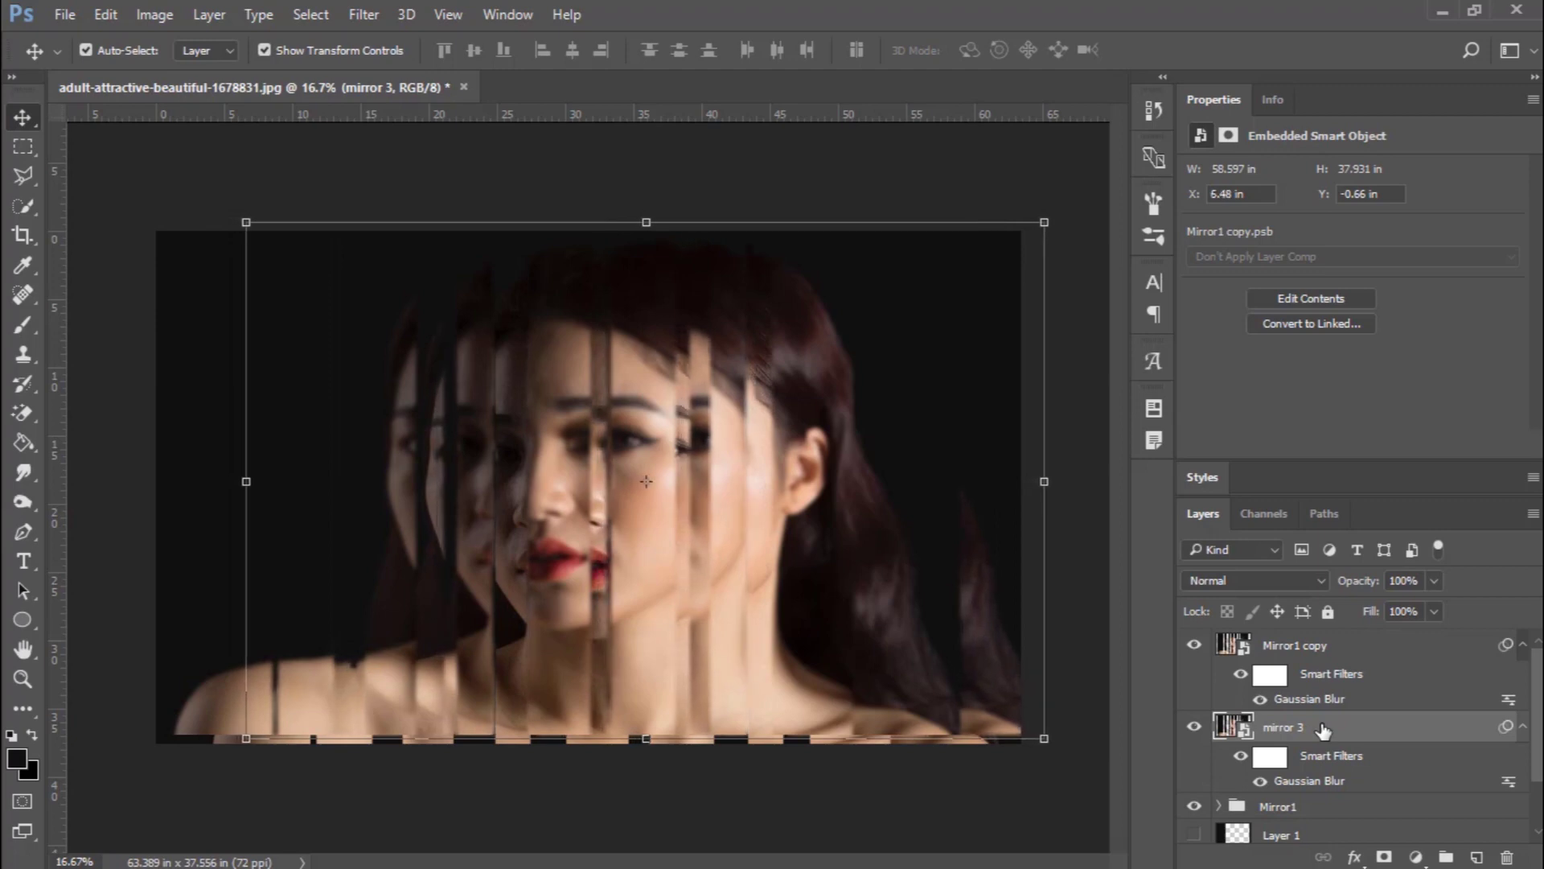
key("Right")
key("Right")
key("Right")
key("Right")
key("Right")
key("Right")
key("Right")
key("Right")
key("Right")
key("Right")
key("Right")
key("Right")
key("Right")
key("Right")
key("Right")
key("Right")
key("Right")
key("Right")
key("Right")
key("Right")
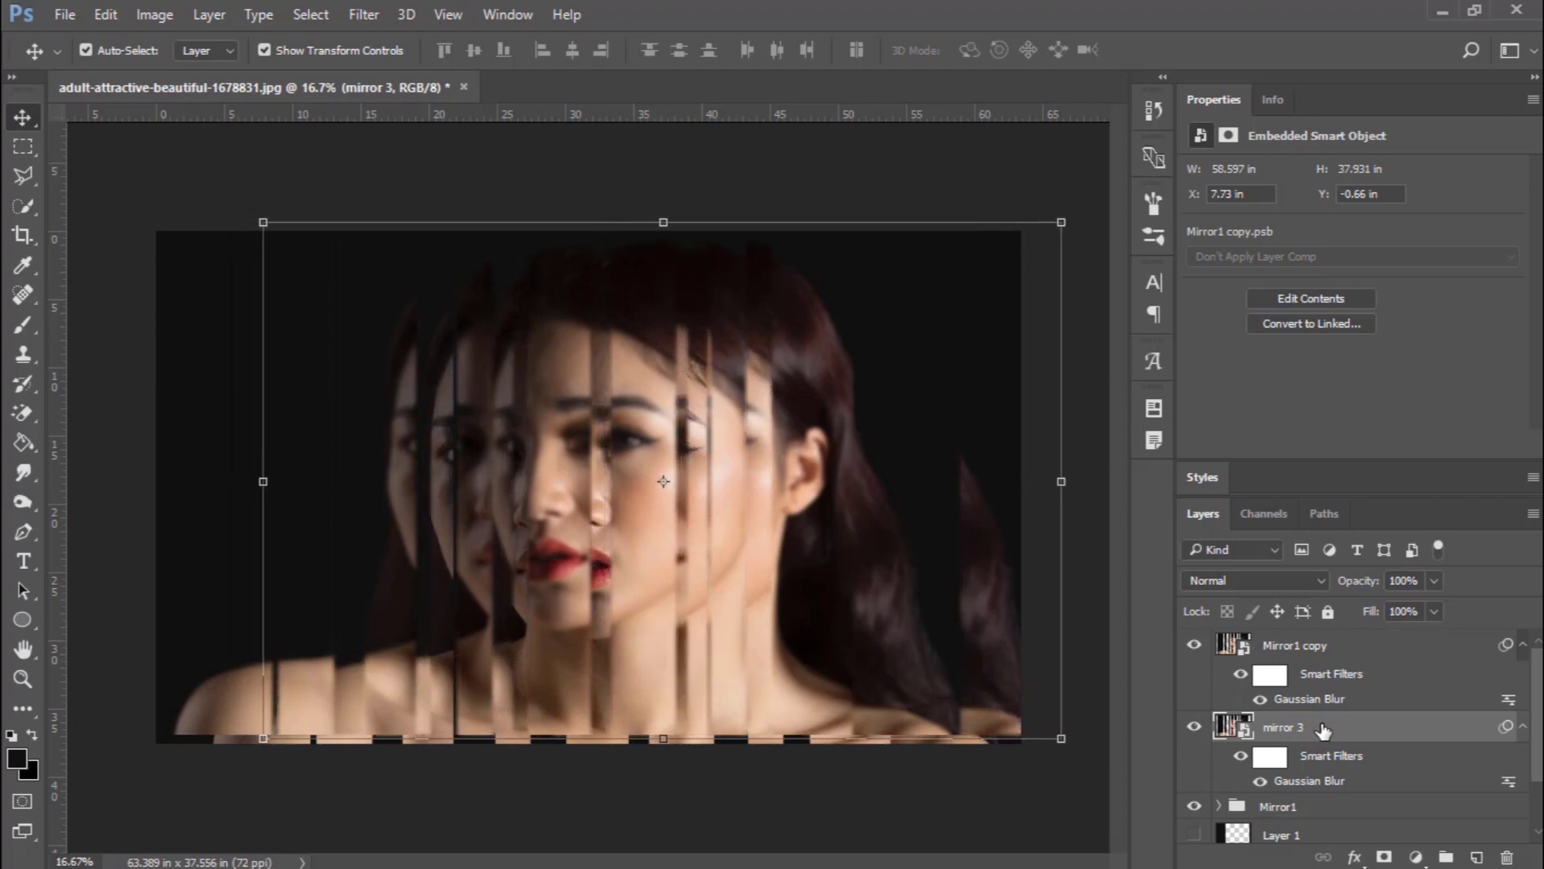
key("Right")
key("Right")
key("Right")
key("Right")
key("Right")
key("Right")
key("Right")
key("Right")
key("Right")
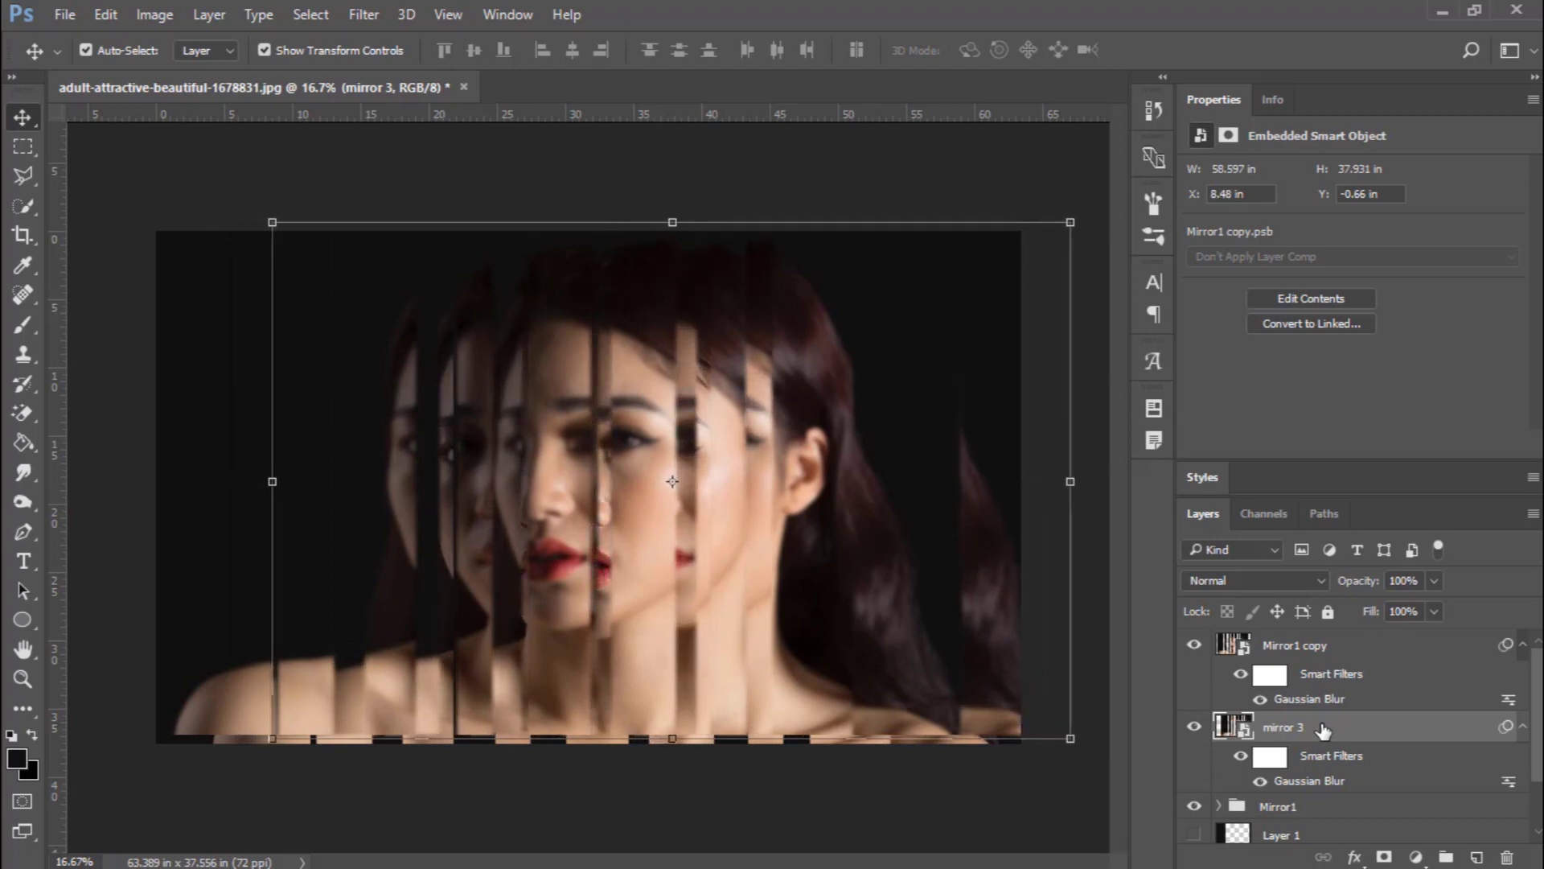
key("Left")
key("Left")
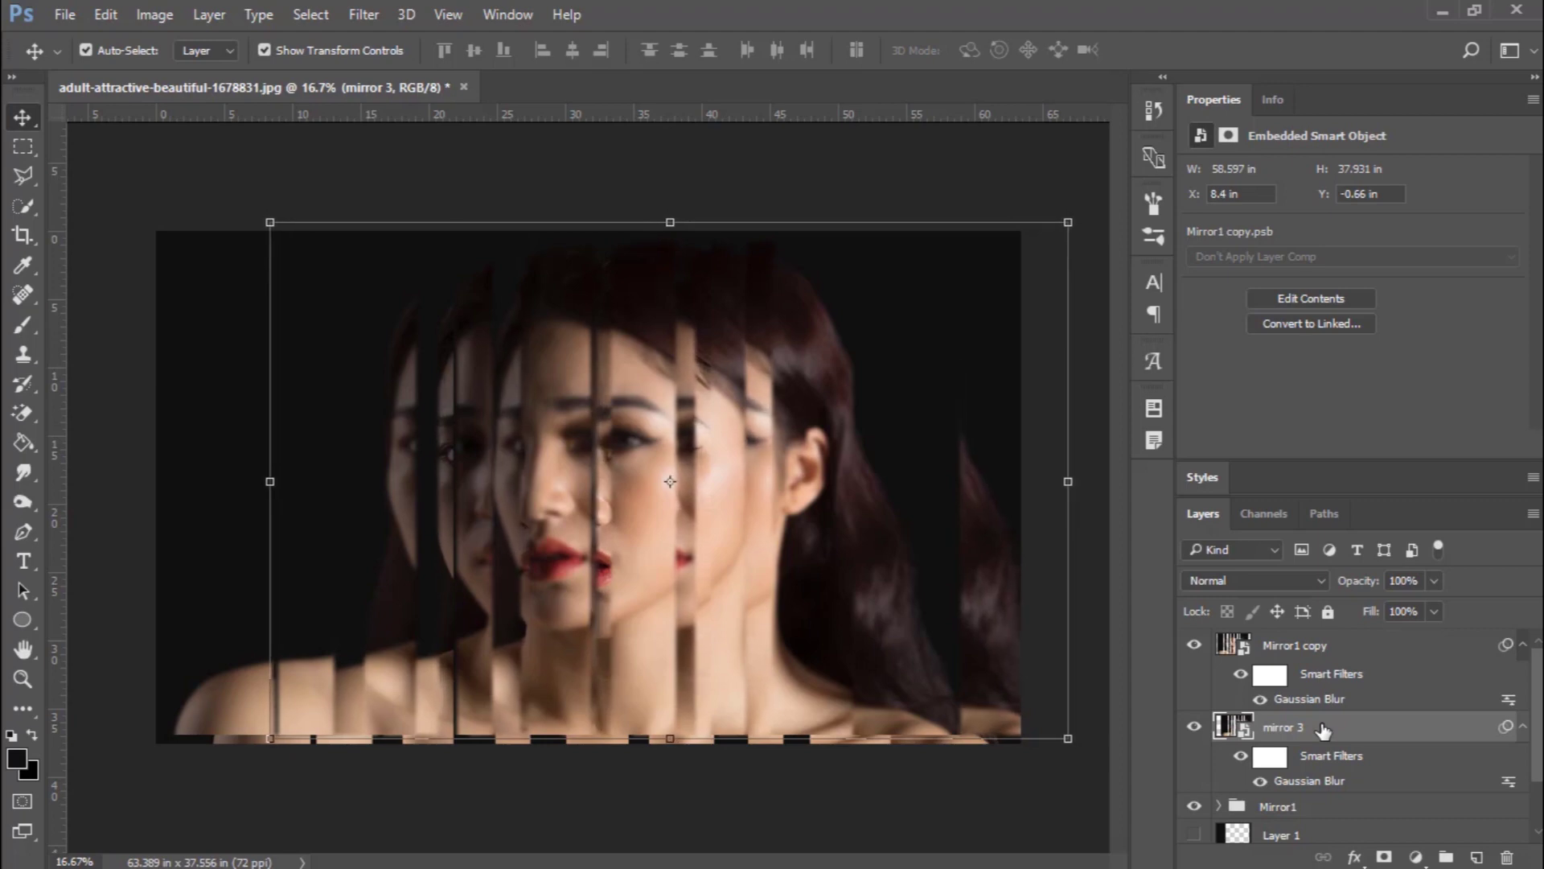
key("Left")
key("Left")
key("Left")
key("Left")
key("Left")
key("Left")
key("Left")
key("Left")
key("Left")
key("Left")
key("Left")
key("Left")
key("Left")
key("Left")
key("Left")
key("Left")
key("Left")
key("Left")
key("Left")
key("Left")
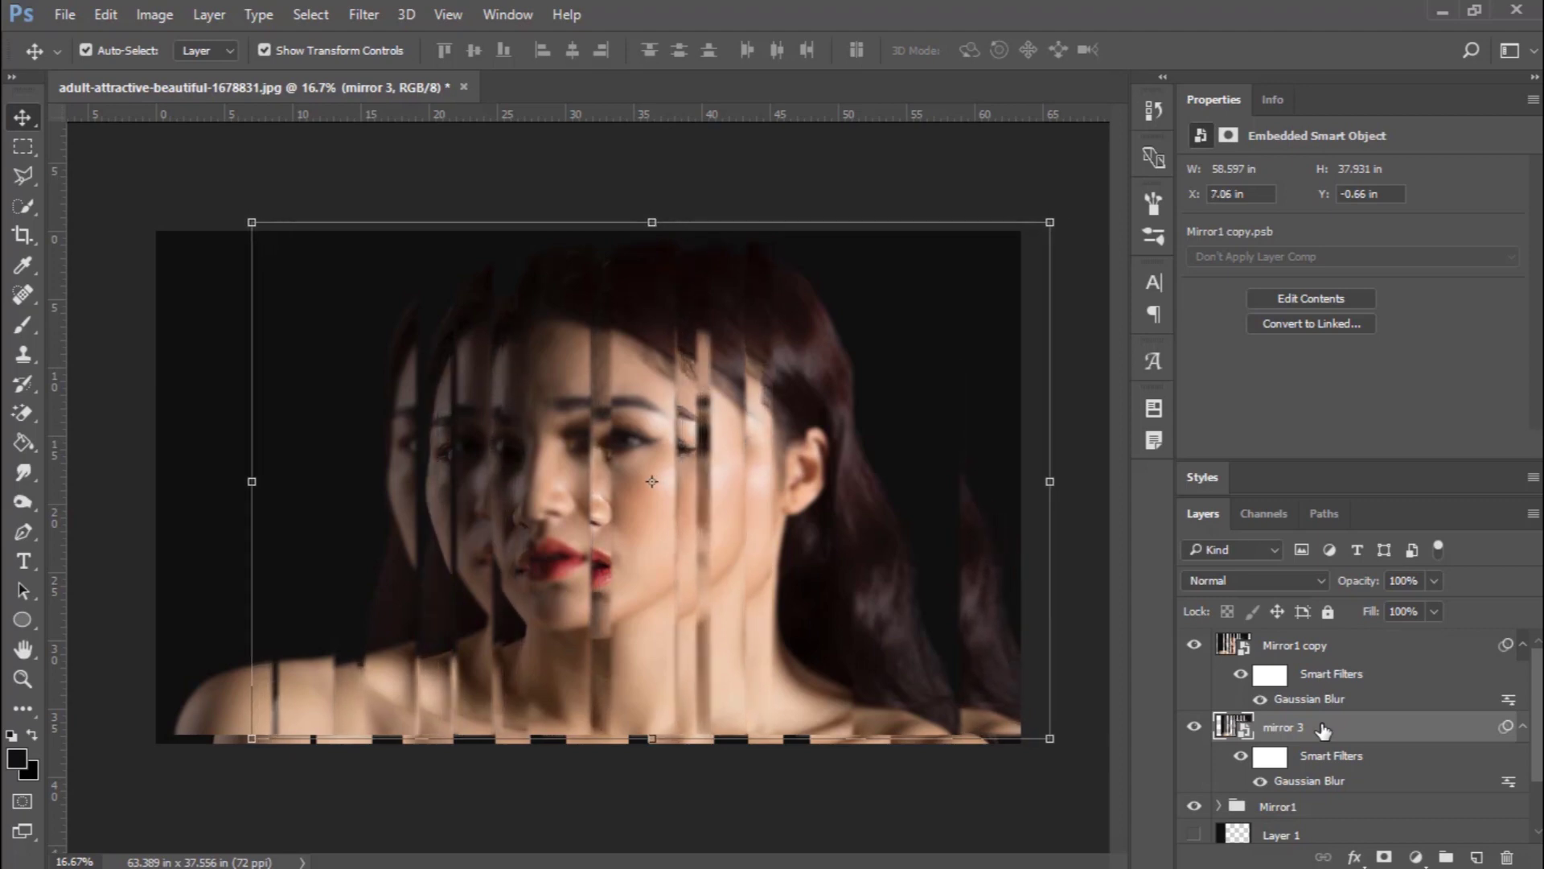
key("Left")
key("Left")
key("Left")
key("Left")
key("Left")
key("Left")
key("Left")
key("Left")
key("Left")
key("Left")
key("Left")
key("Left")
key("Left")
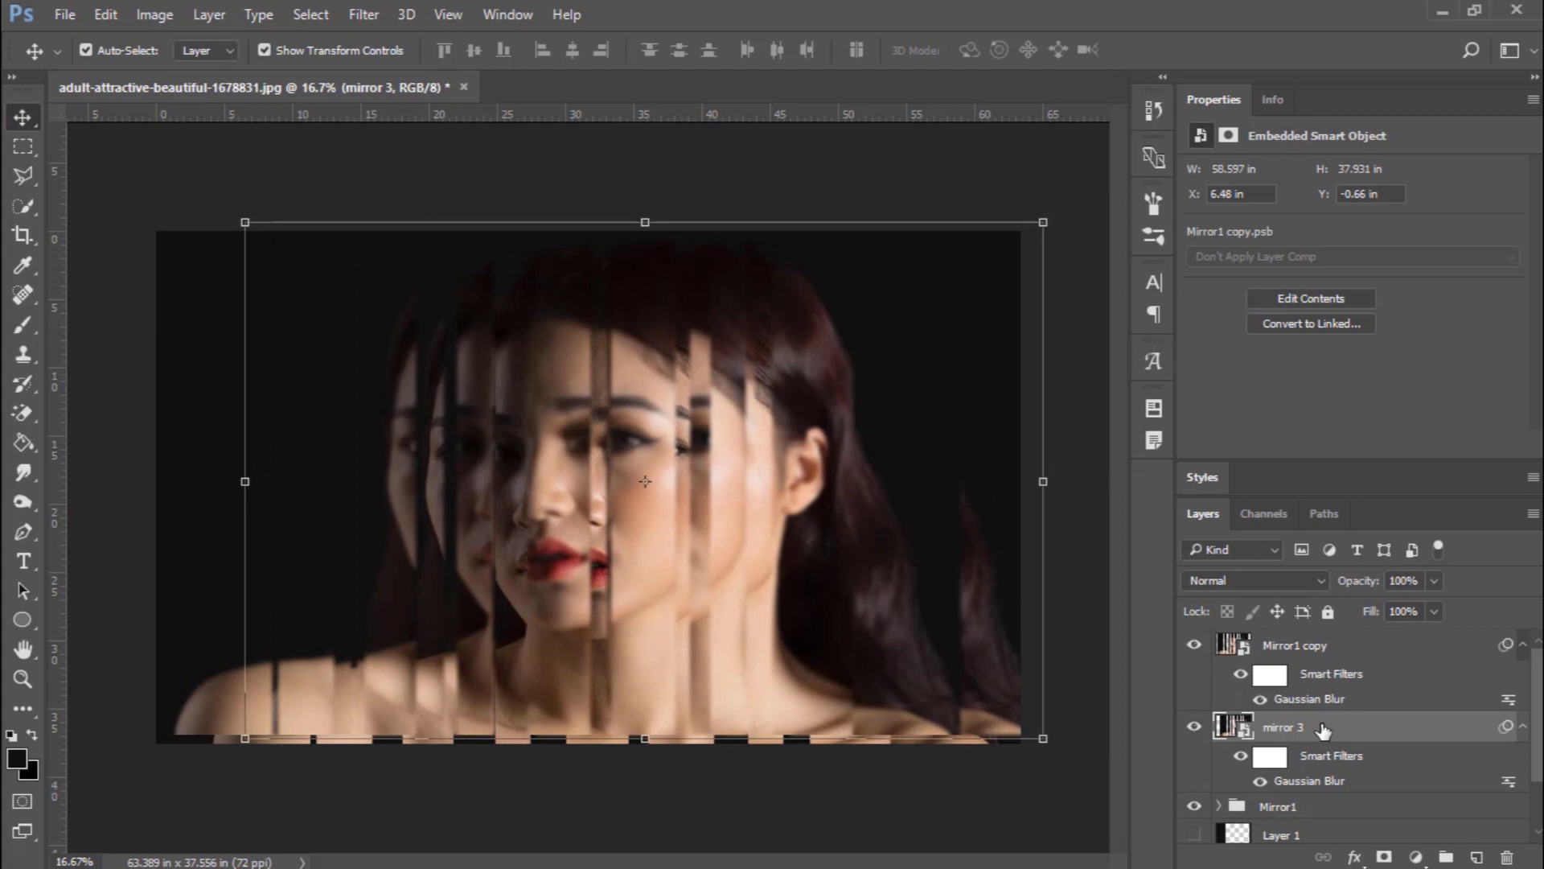
key("Right")
key("Right")
key("Right")
key("Right")
key("Right")
key("Right")
key("Right")
key("Right")
key("Right")
key("Right")
key("Right")
key("Right")
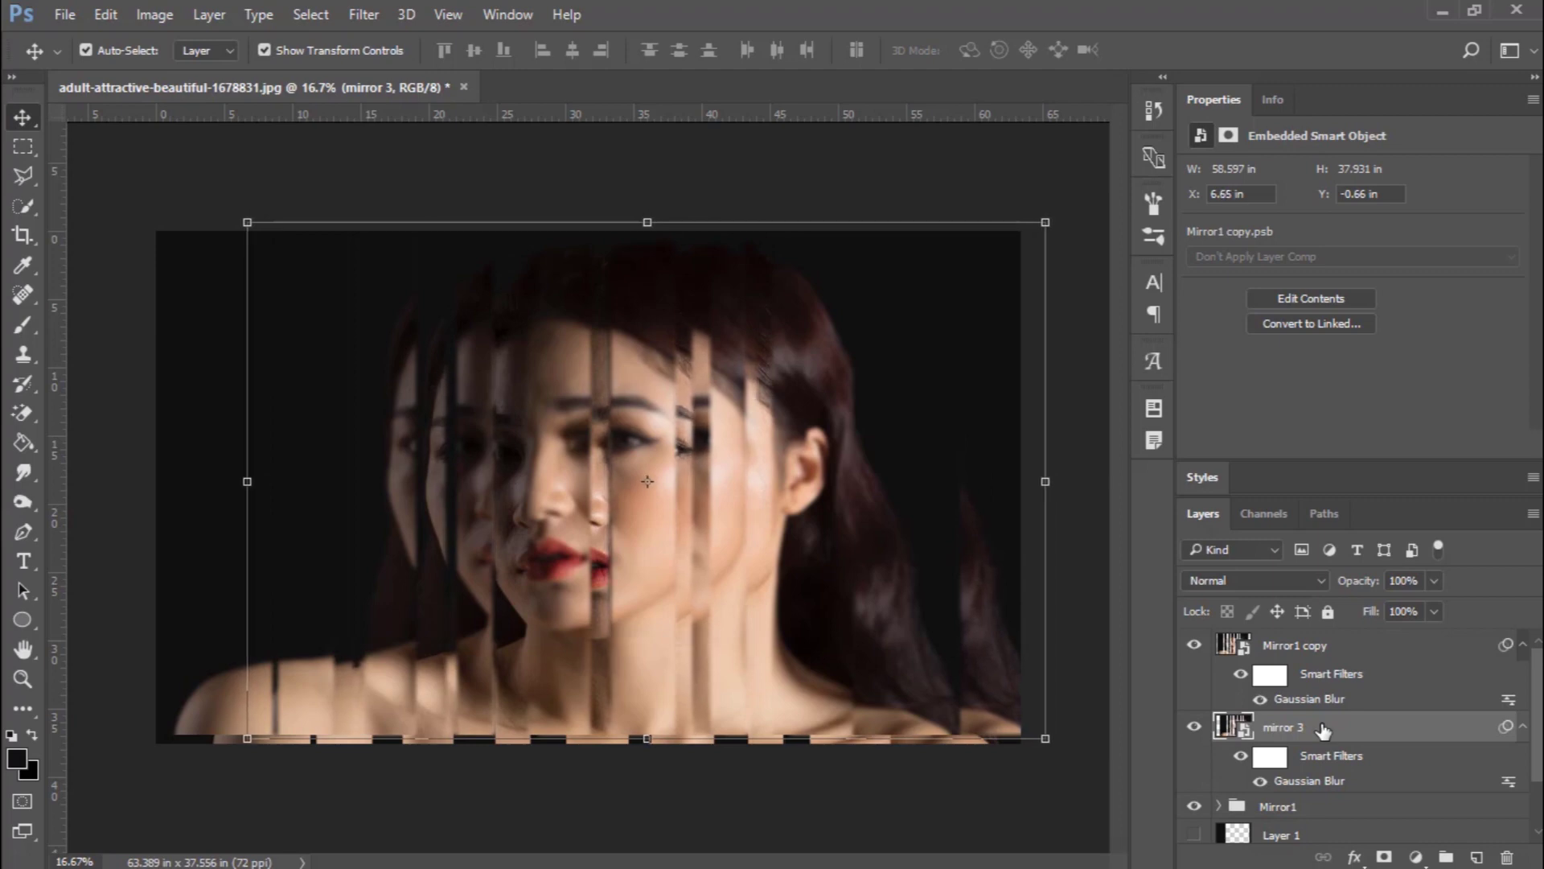
key("Left")
key("Left")
key("Left")
key("Left")
key("Left")
key("Left")
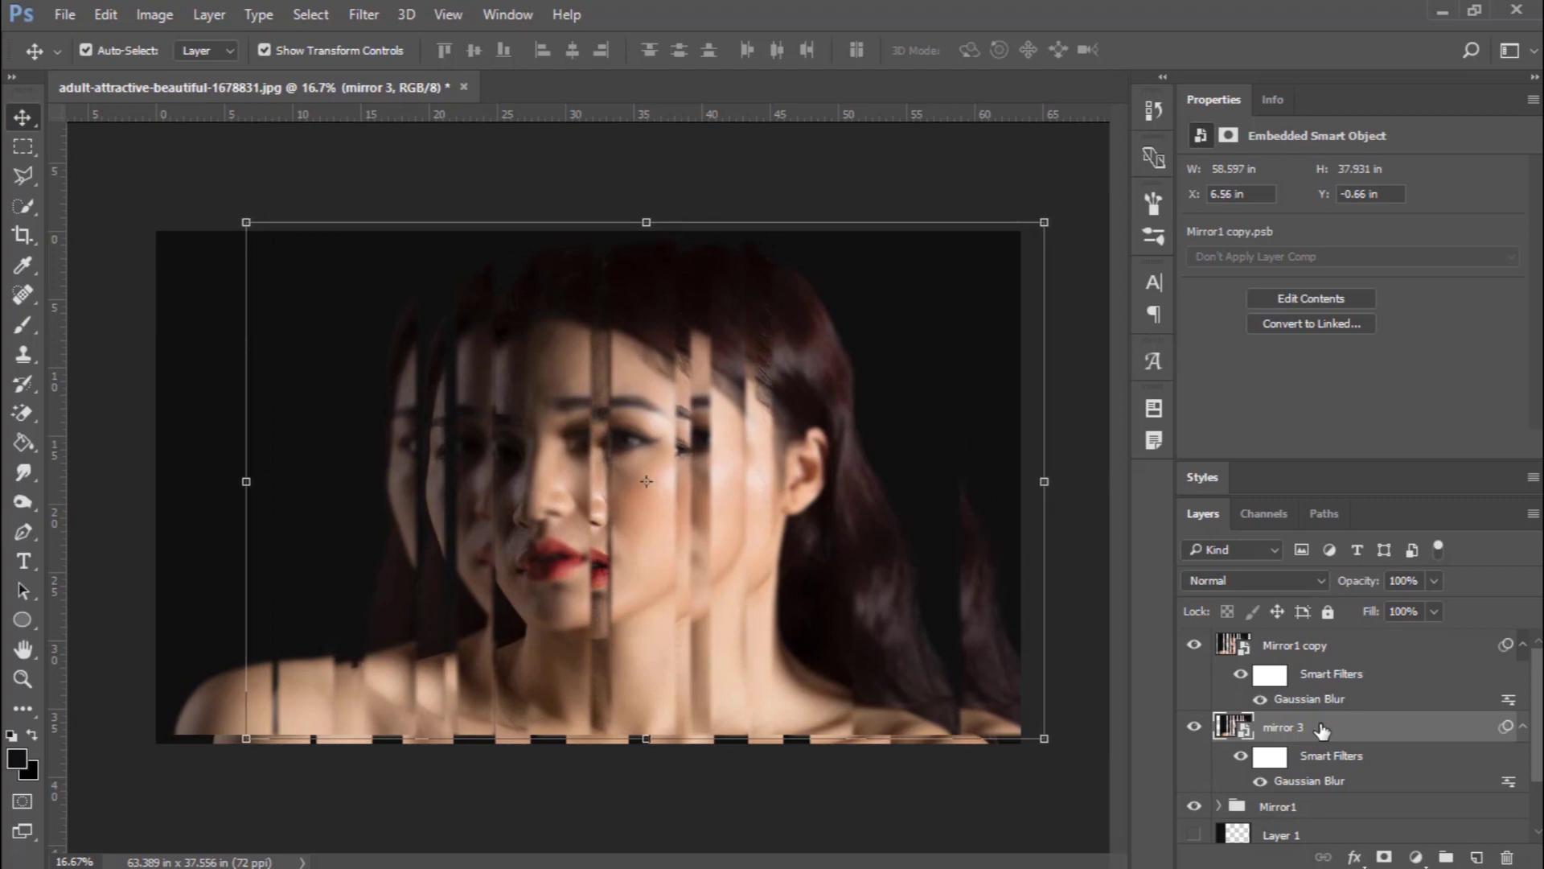
Switch to the Rectangular Marquee and hide the mirror 3 and Mirror1 copy layers
left_click(22, 146)
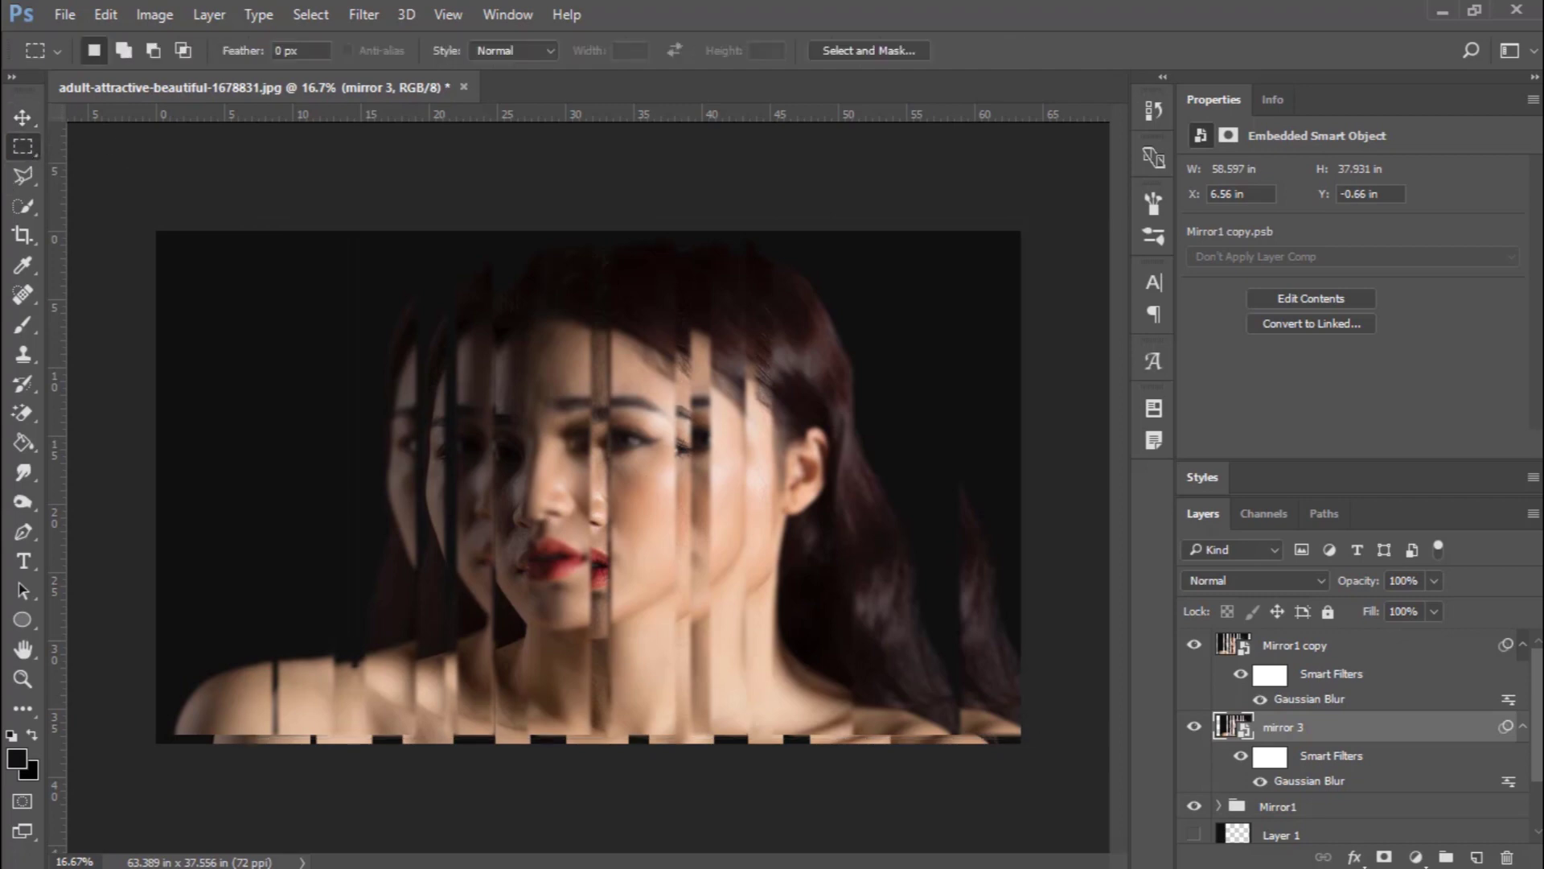
scroll(1223, 759, "down", 2)
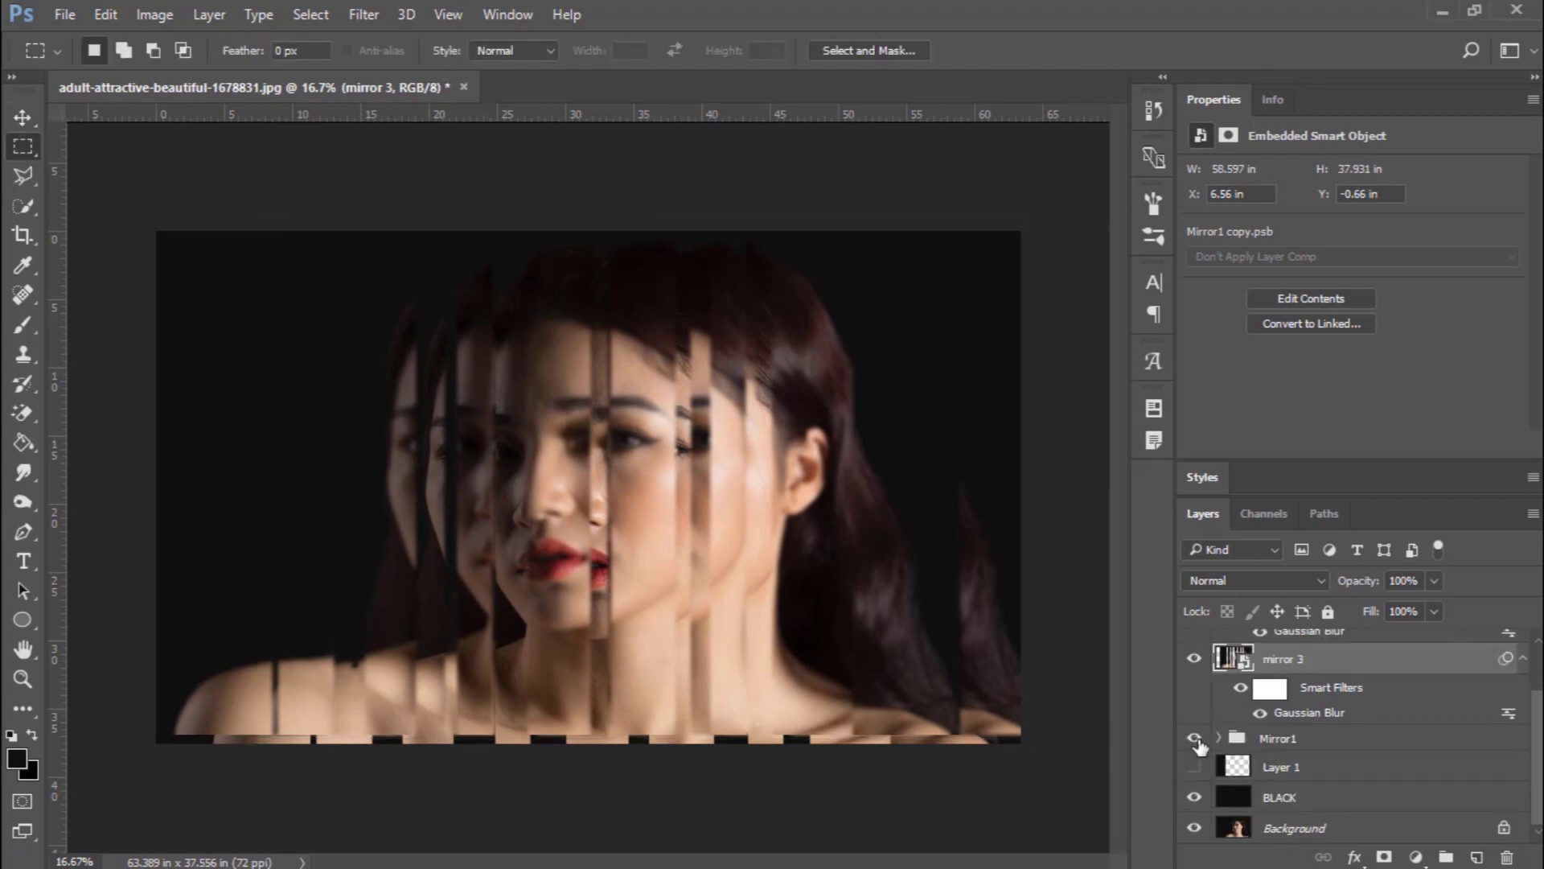
left_click(1194, 658)
scroll(1228, 728, "up", 2)
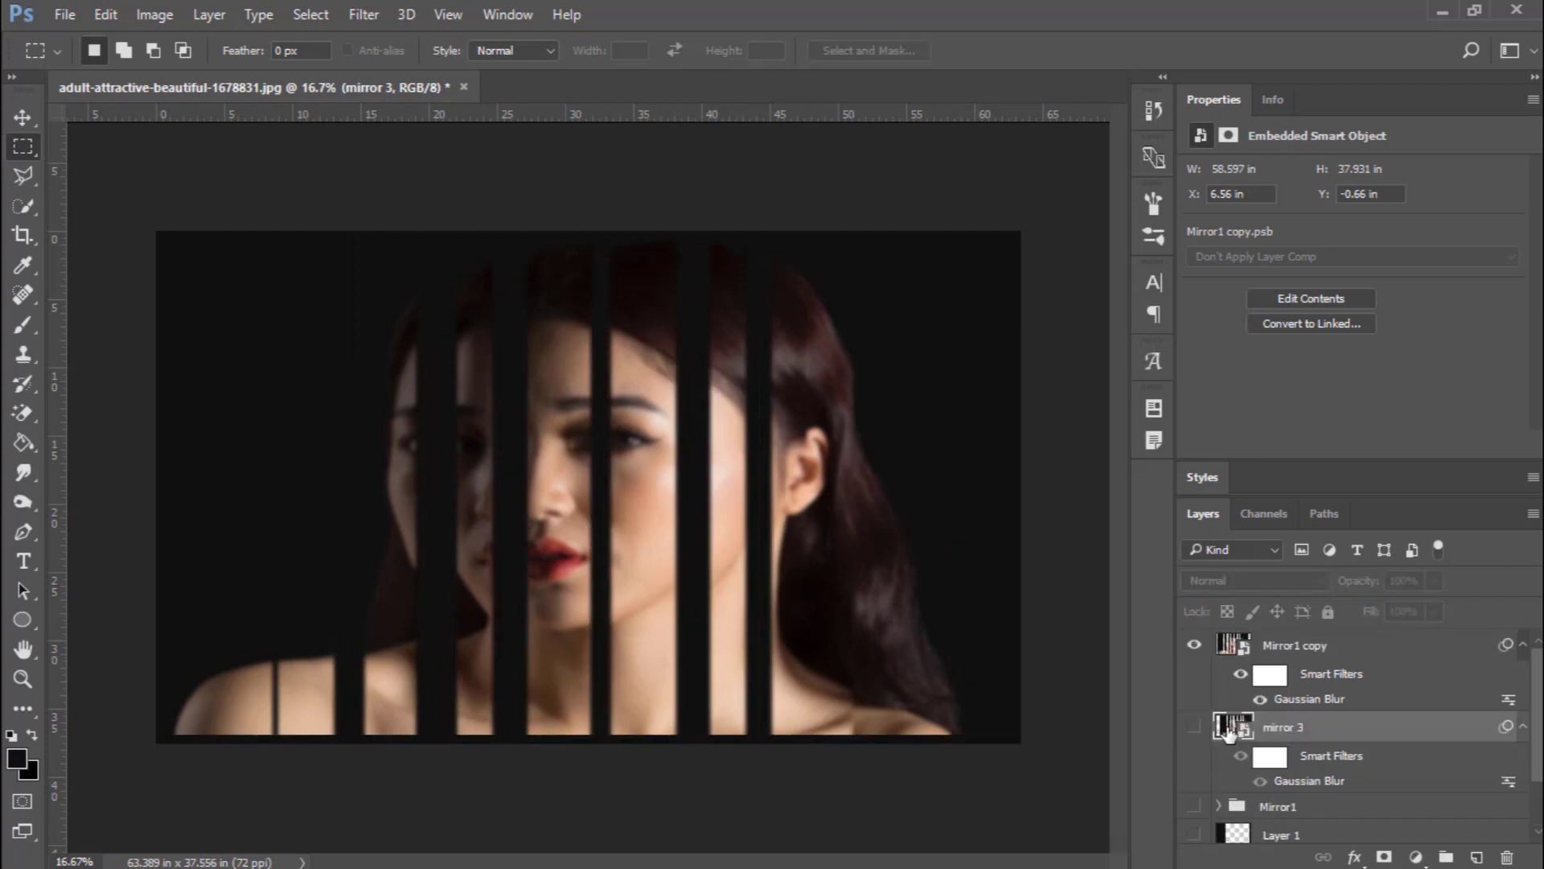
left_click(1194, 645)
Duplicate Background via Layer Via Copy, move it above Layer 1, and marquee a left strip
scroll(1201, 680, "down", 2)
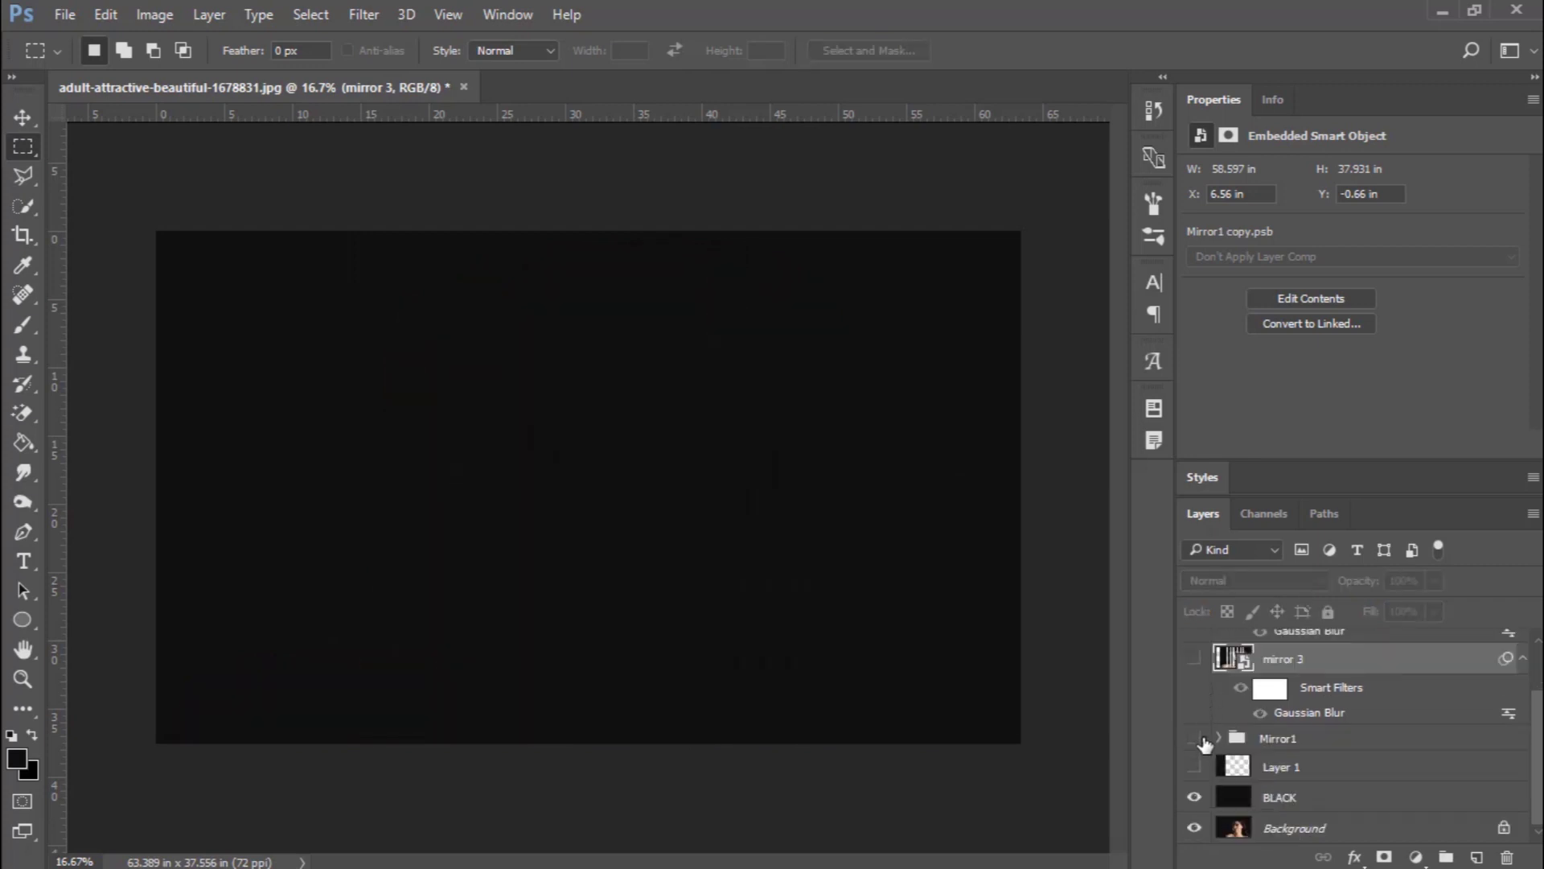
left_click(1286, 828)
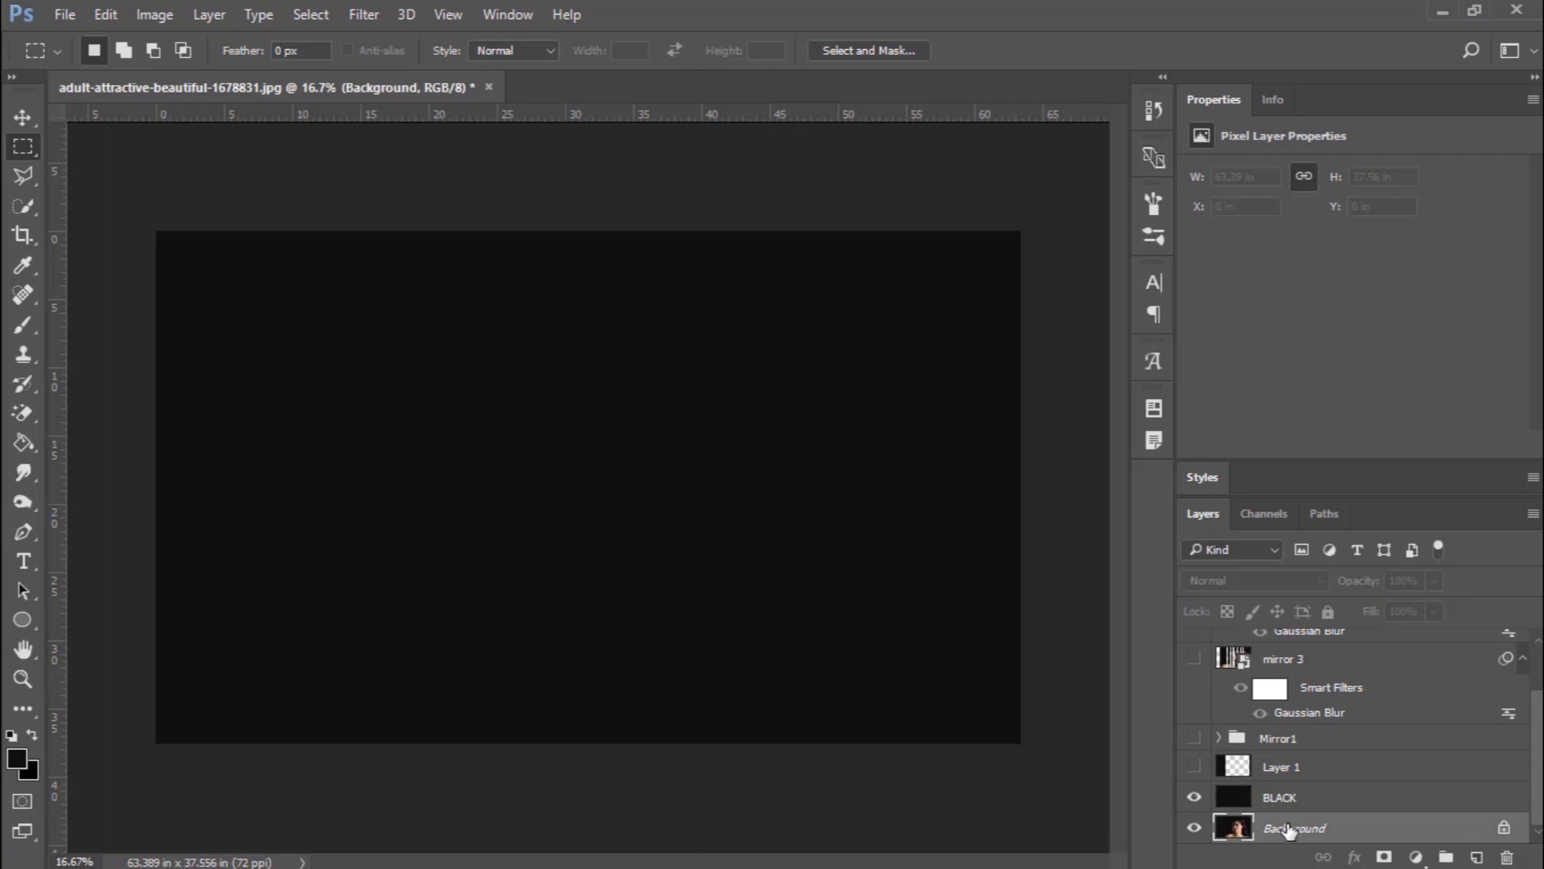
left_click(205, 14)
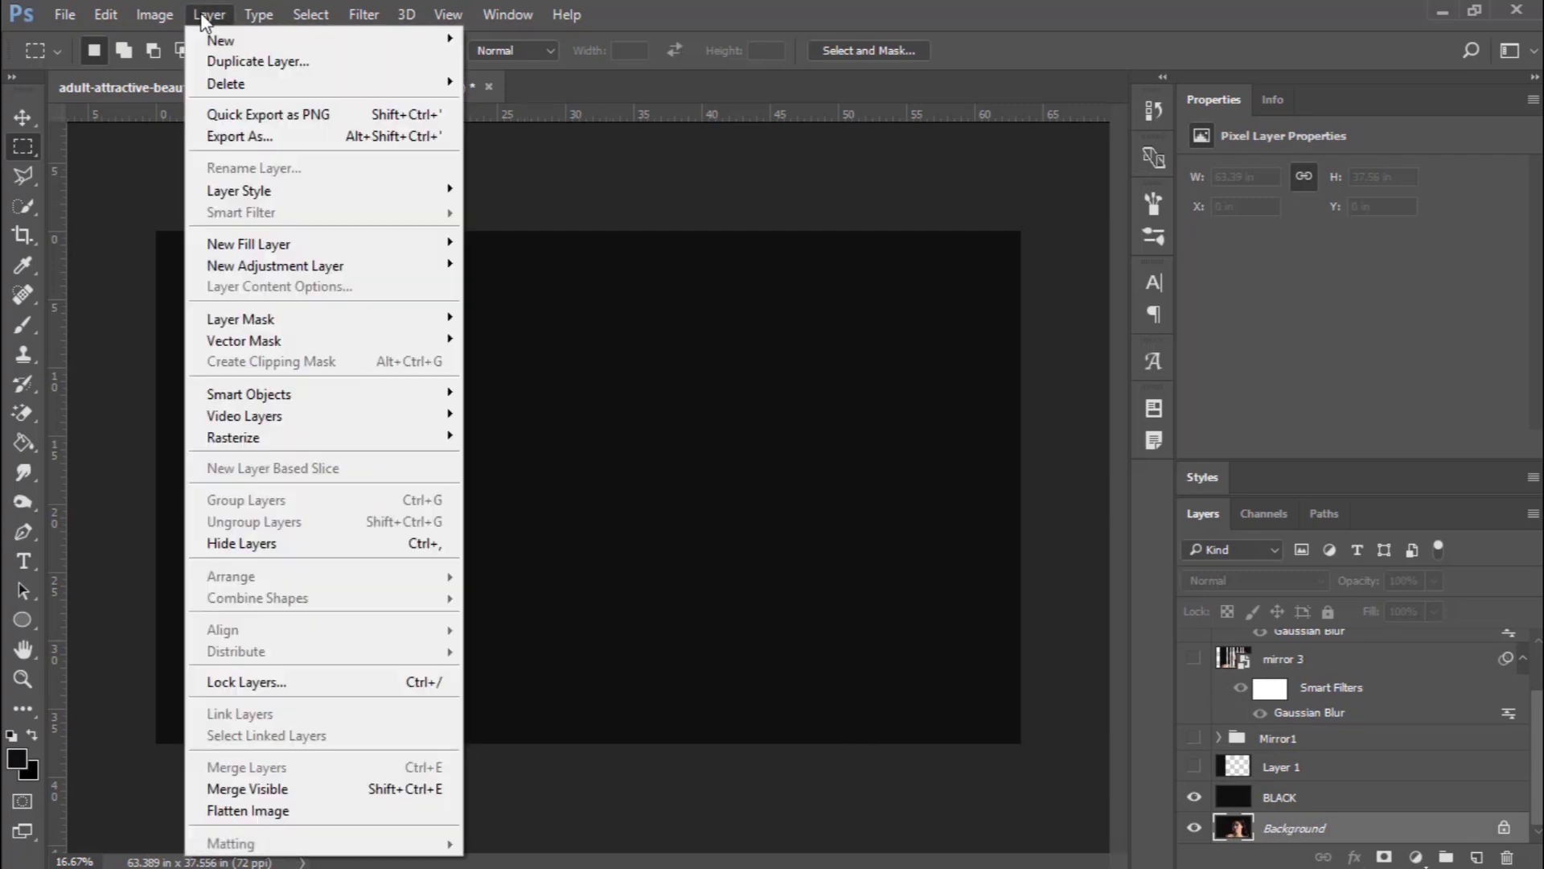
mouse_move(232, 41)
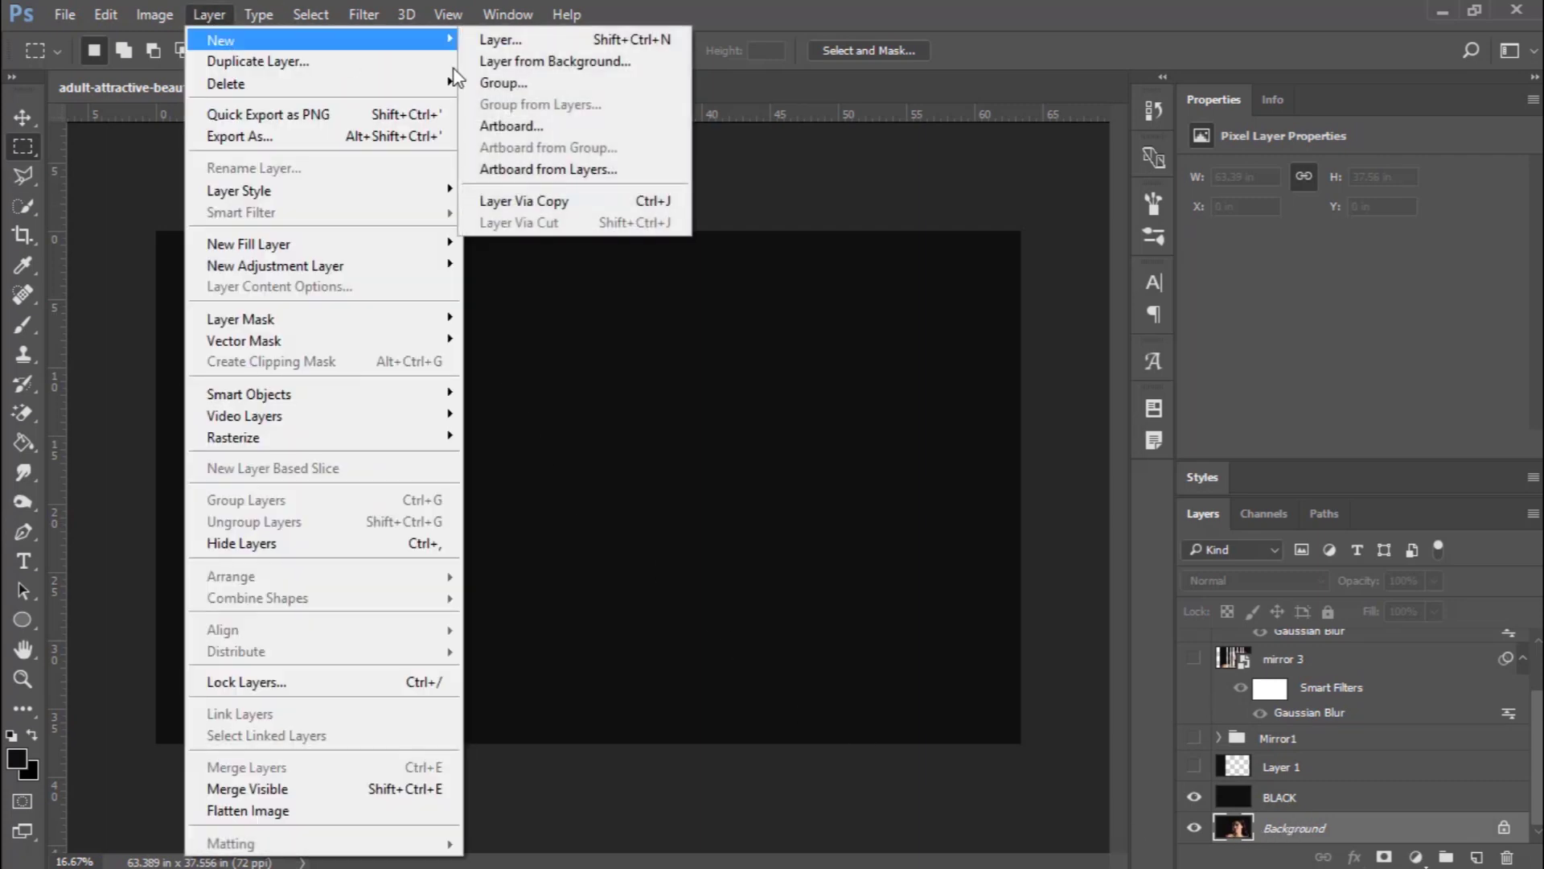
left_click(534, 203)
left_click_drag(1289, 826, 1285, 768)
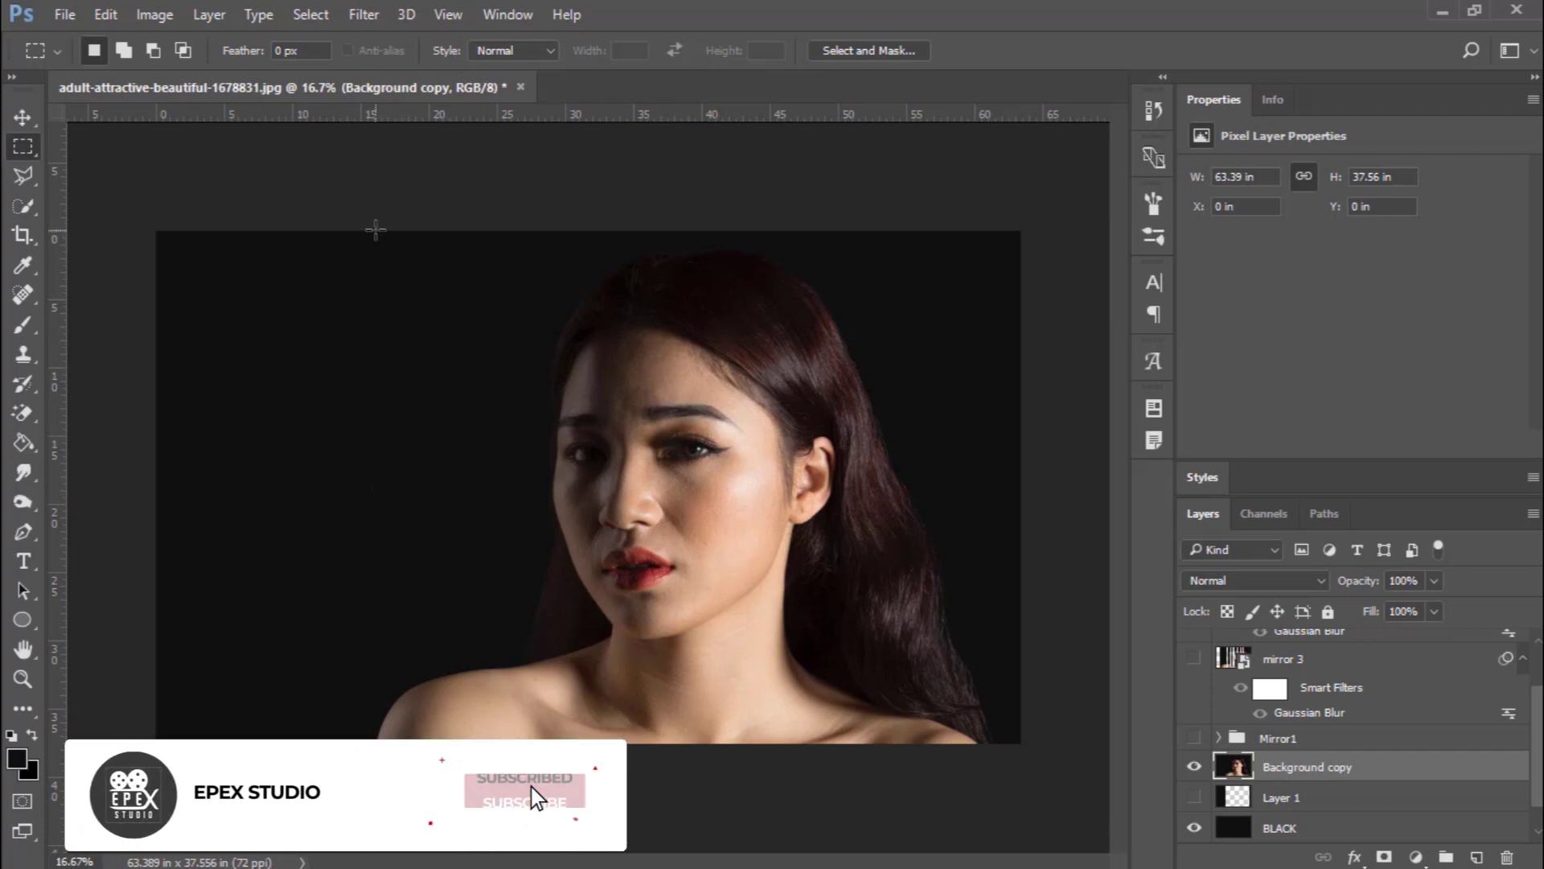
left_click_drag(377, 231, 455, 760)
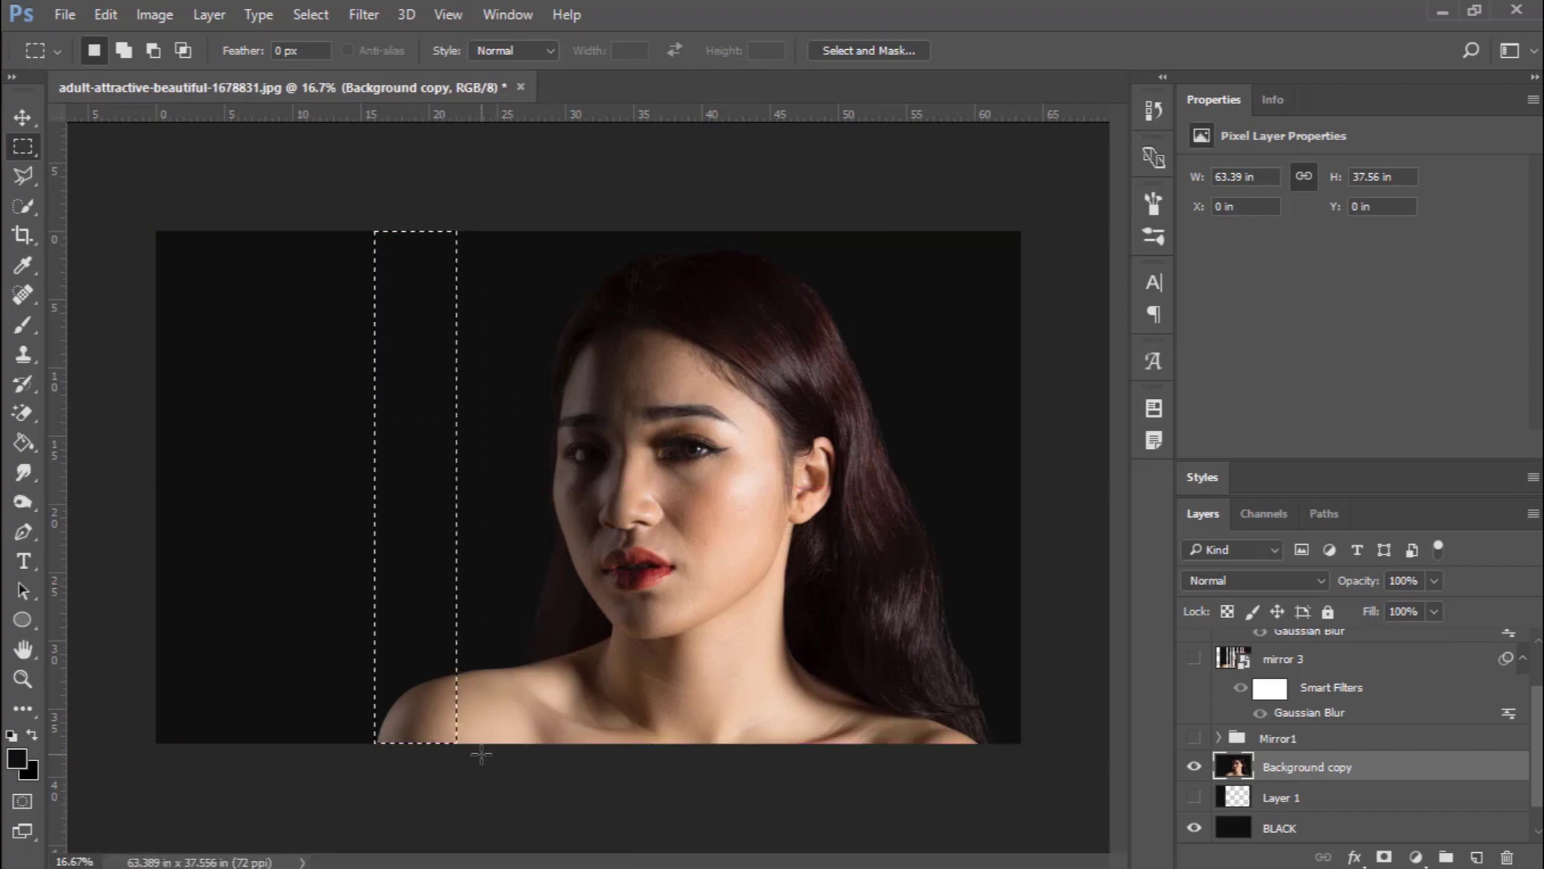
Copy the first strips, left of and over the shoulder, onto new layers, hiding each
key("ctrl+j")
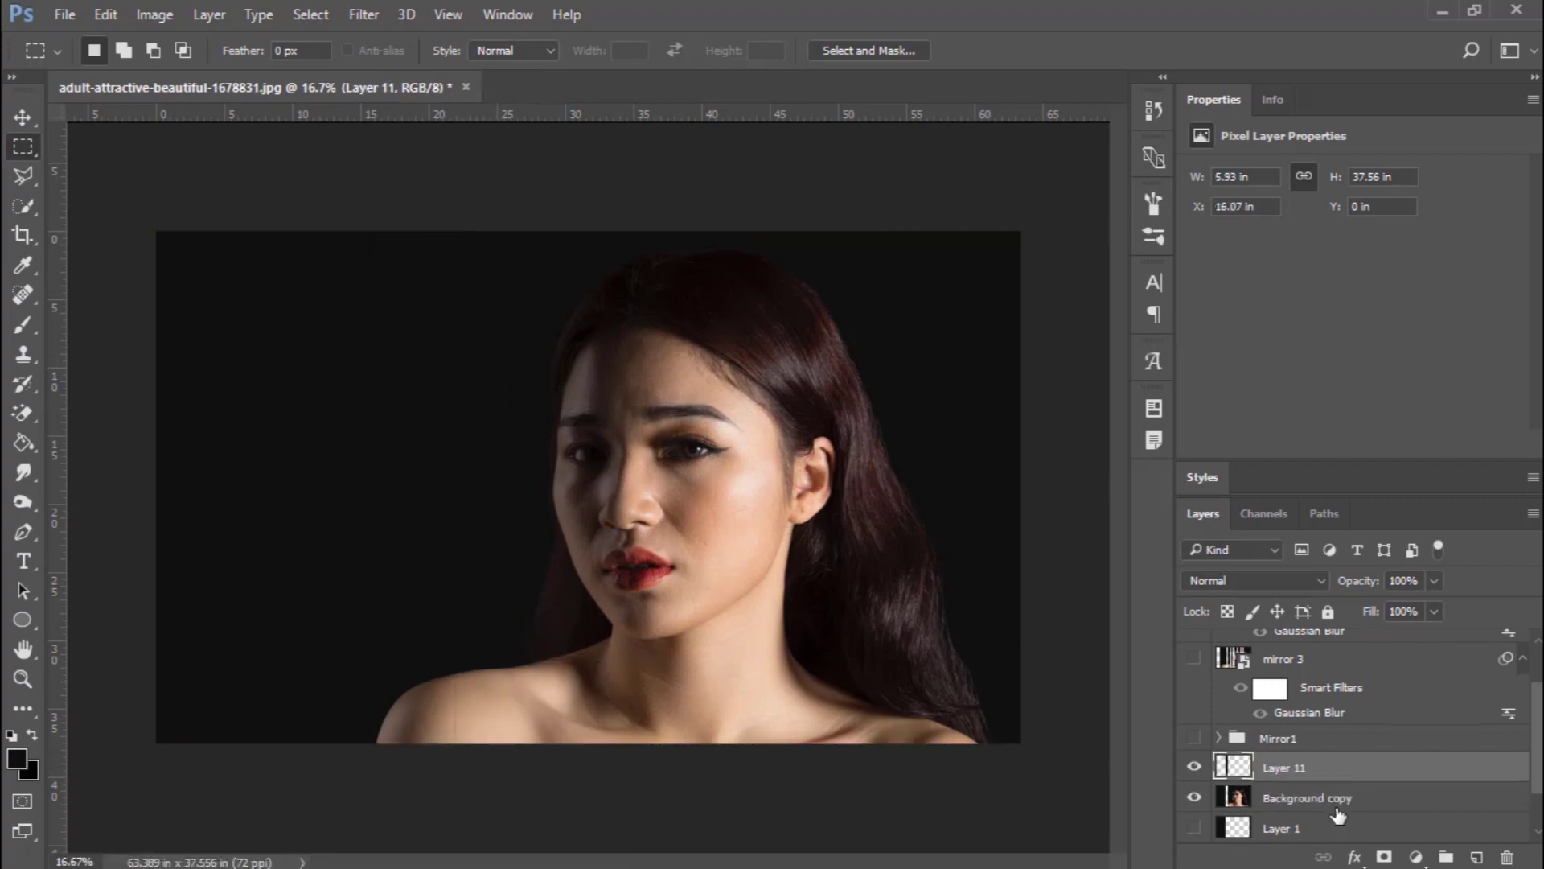
left_click(1269, 807)
left_click(1194, 767)
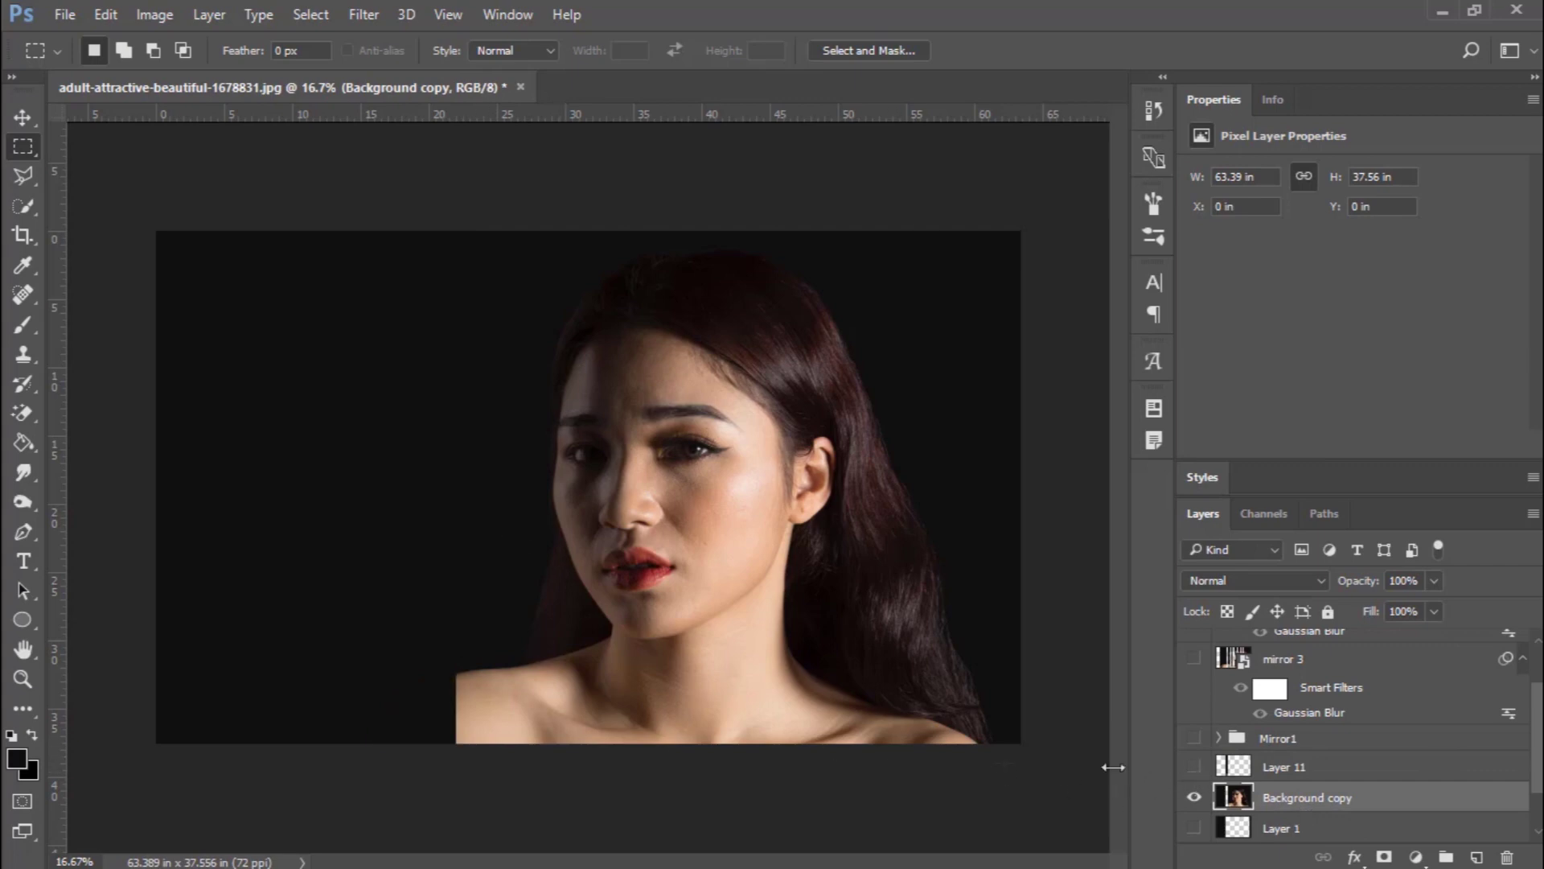
left_click_drag(457, 741, 489, 228)
key("ctrl+shift+j")
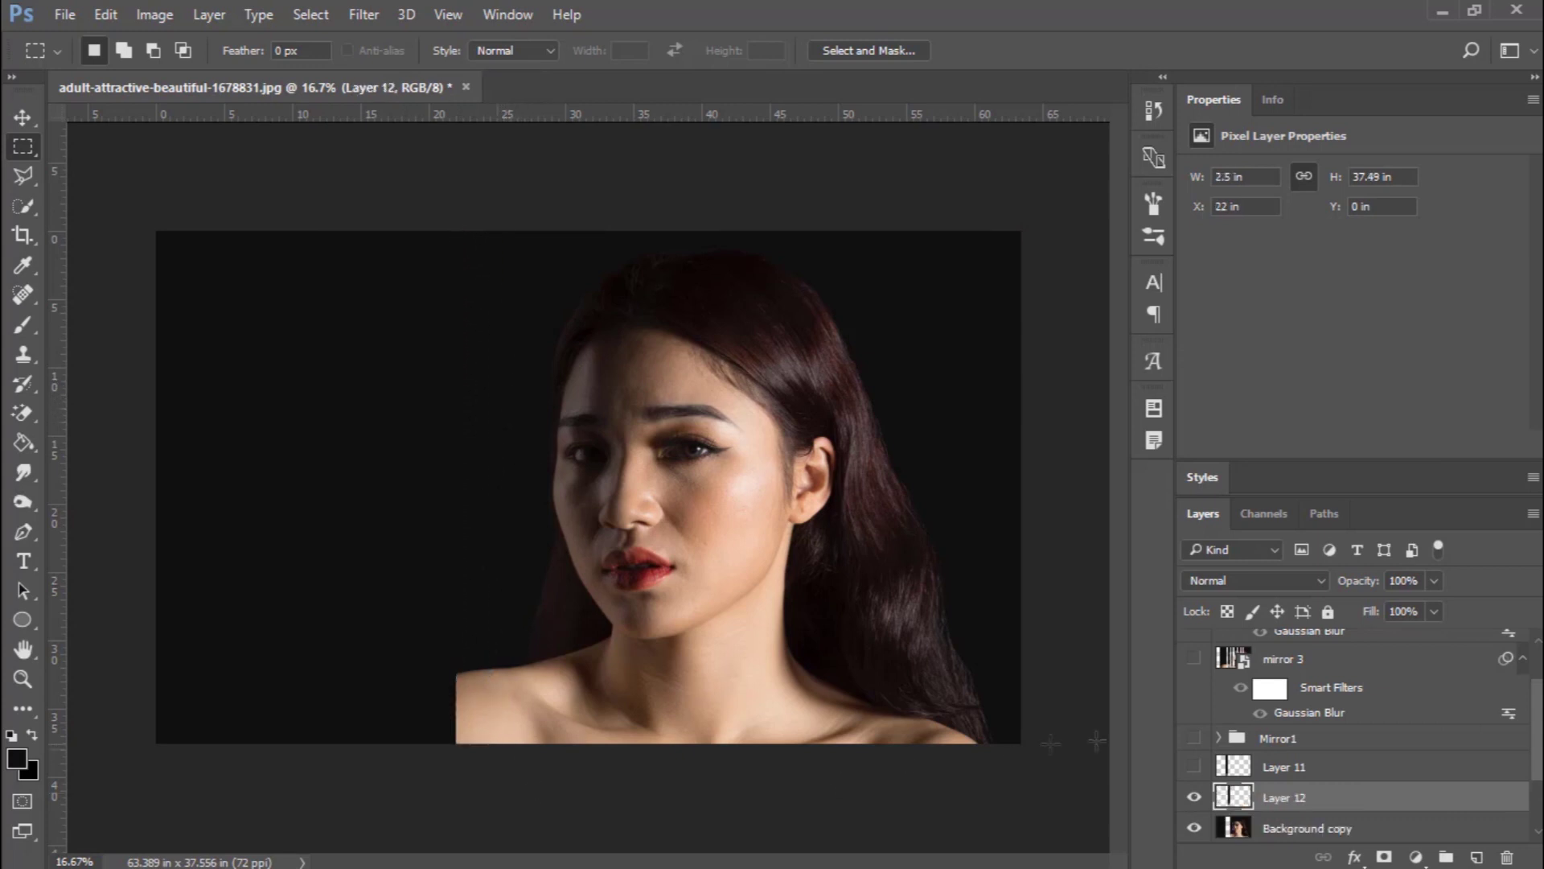
left_click(1195, 797)
left_click(1291, 825)
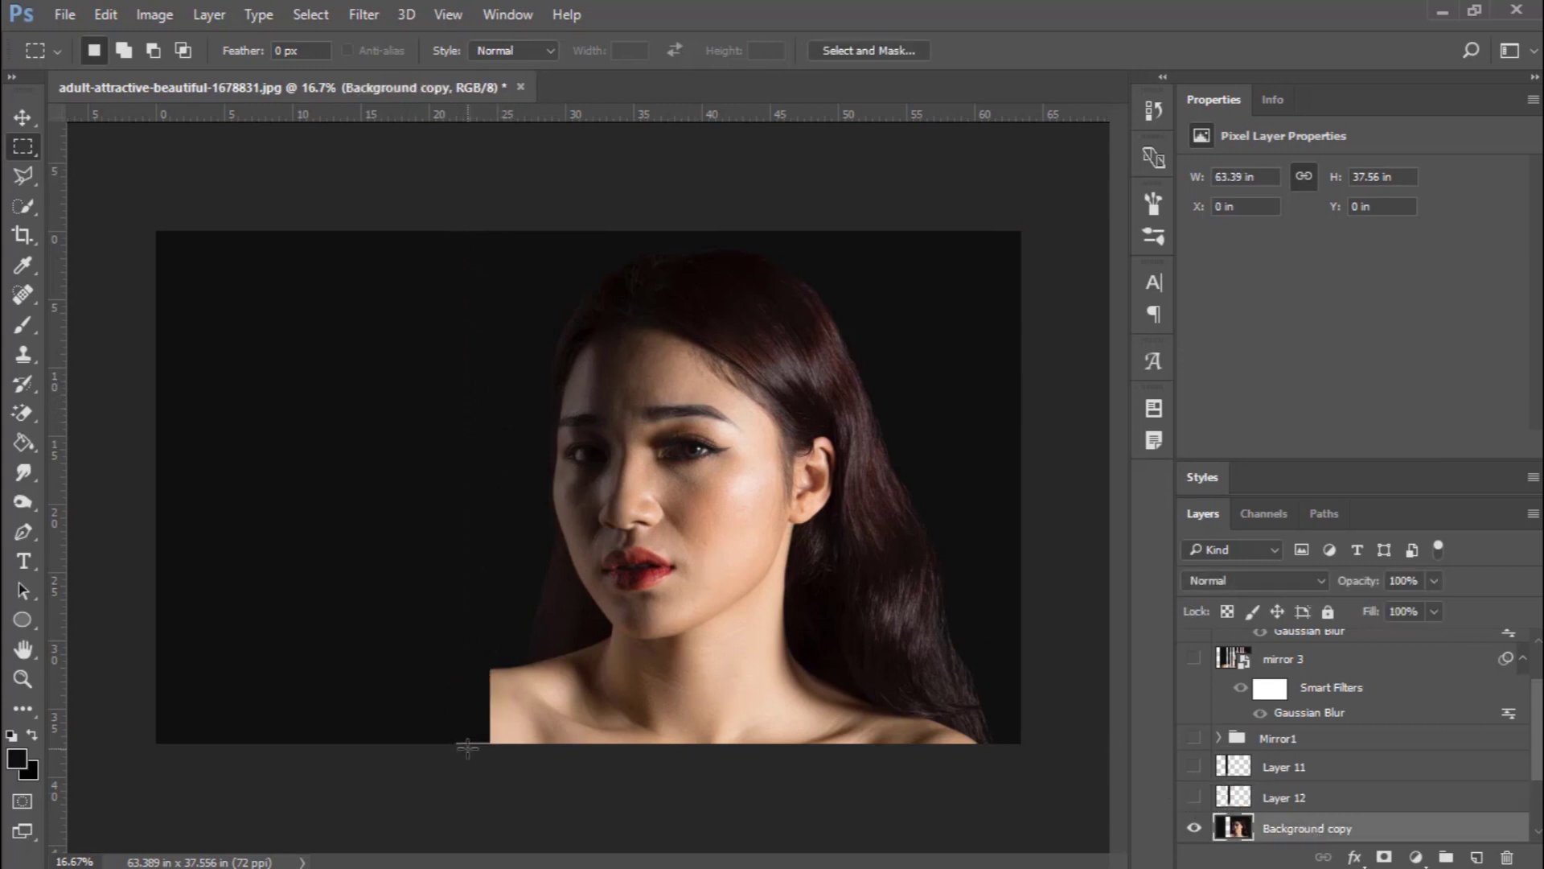
left_click_drag(491, 743, 519, 229)
scroll(1216, 777, "down", 3)
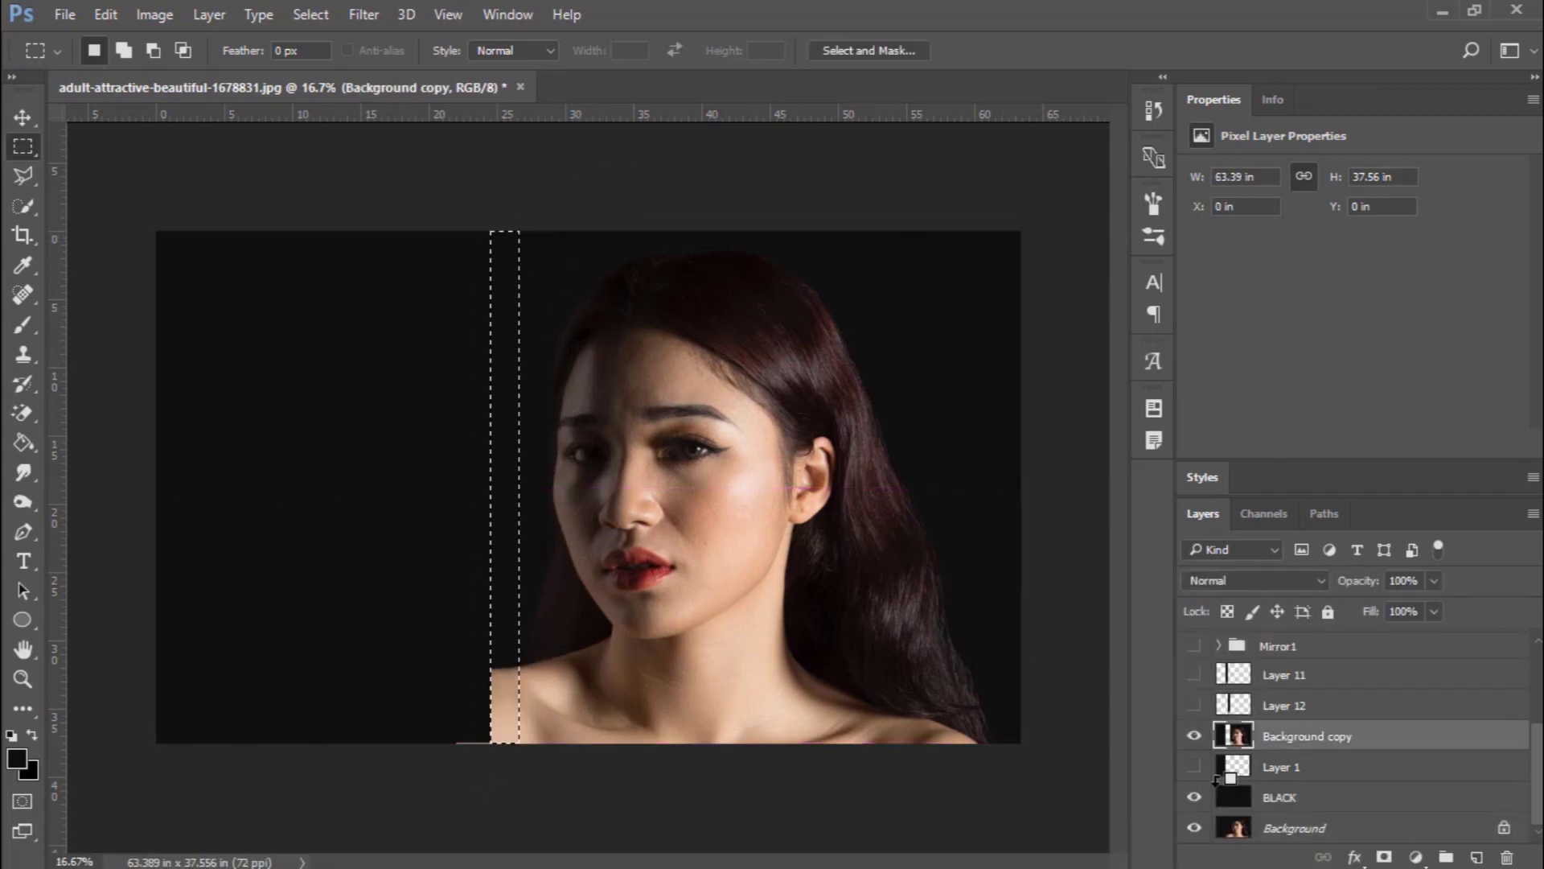
key("ctrl+j")
Cut the next vertical strips across the face and beside the ear onto their own layers
left_click_drag(516, 743, 607, 231)
left_click(1286, 766)
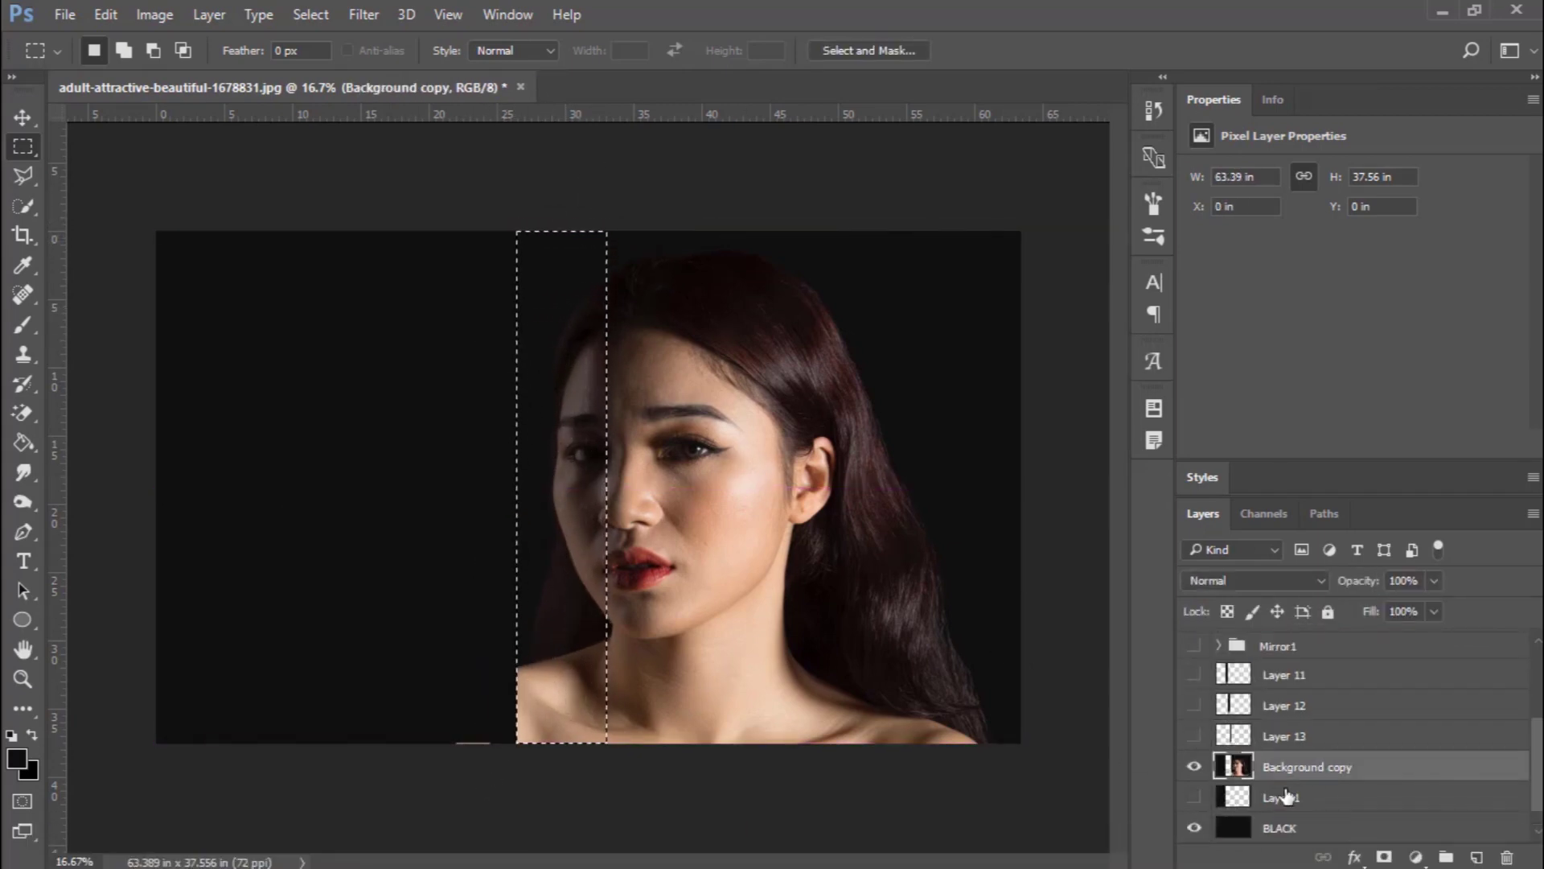
key("ctrl+shift+j")
left_click_drag(607, 743, 706, 231)
key("ctrl+shift+j")
left_click_drag(702, 743, 732, 227)
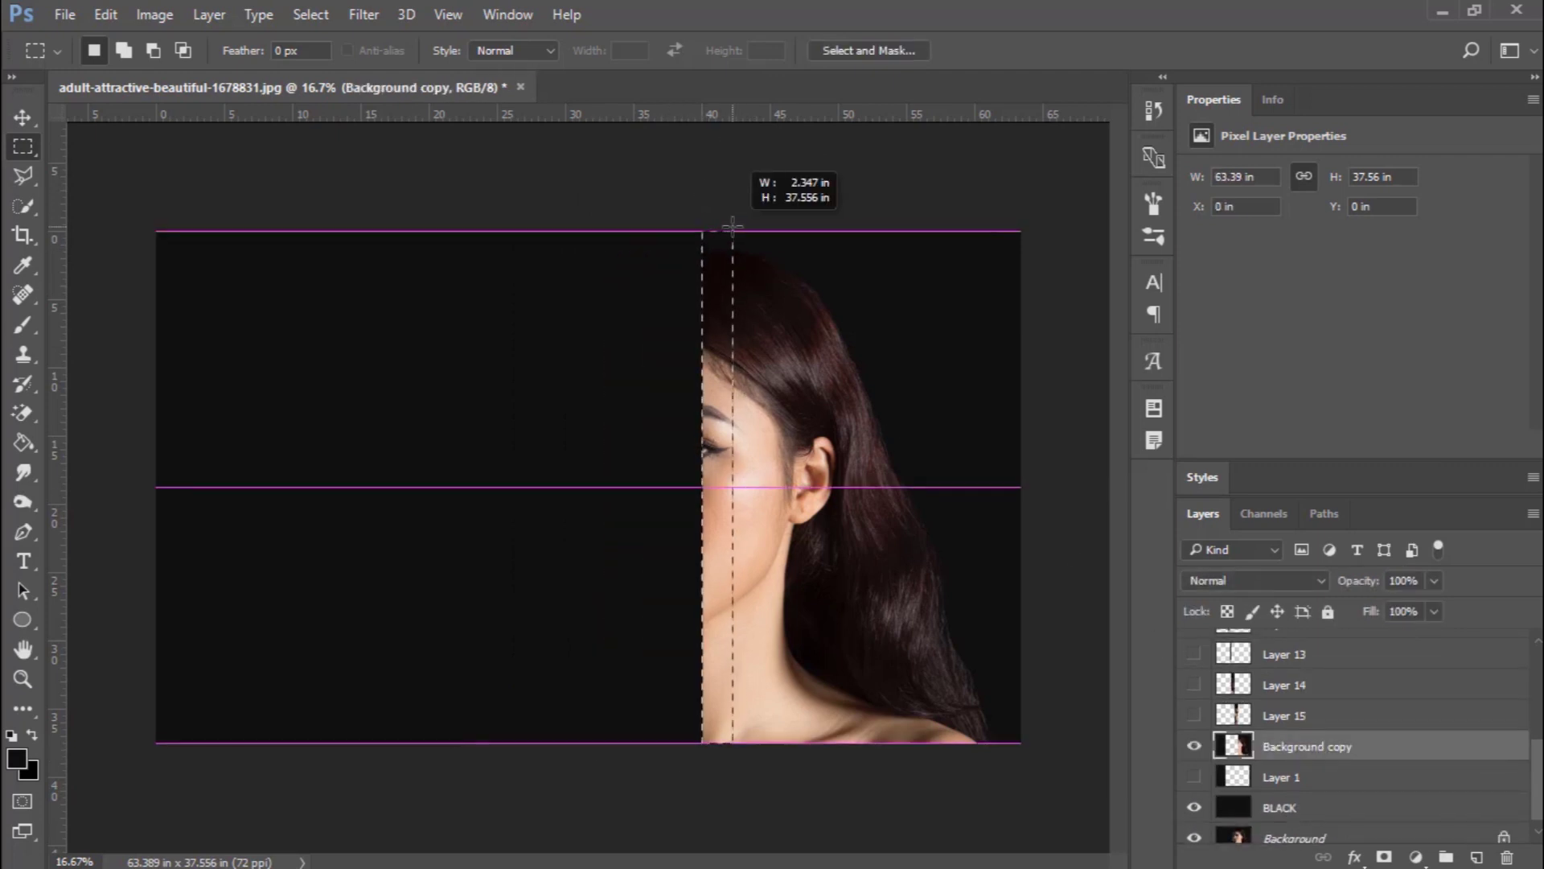
key("ctrl+shift+j")
left_click(1303, 776)
left_click_drag(732, 743, 786, 214)
left_click_drag(730, 745, 748, 213)
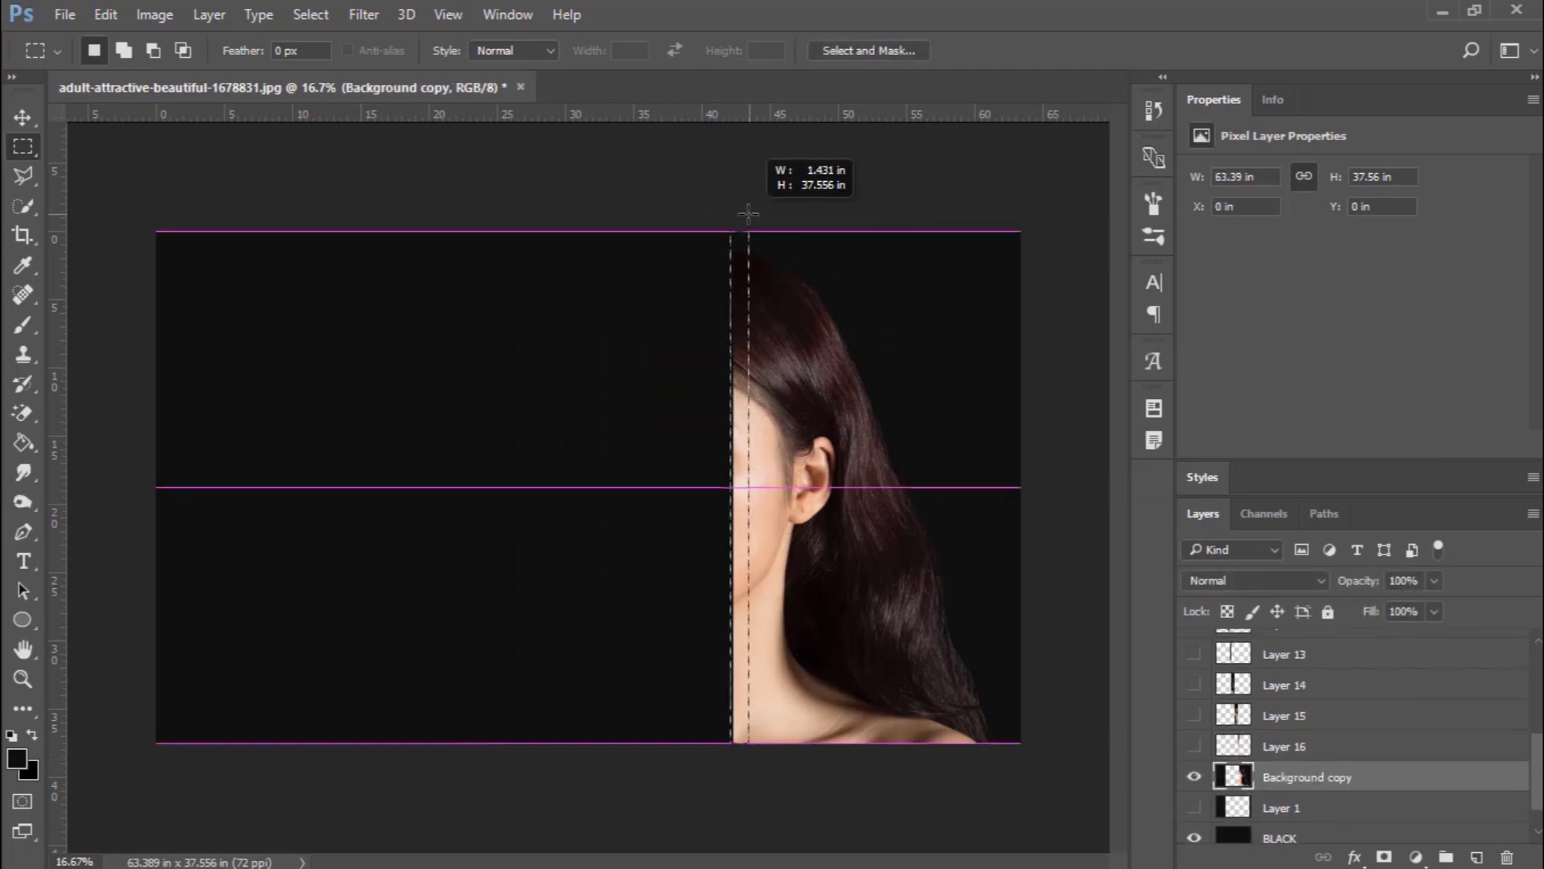
key("ctrl+shift+j")
Cut the remaining hair and right-edge strips onto layers through Layer 22, then select Layer 11
left_click(1303, 776)
left_click_drag(751, 743, 800, 214)
key("ctrl+shift+j")
left_click(1303, 776)
left_click_drag(861, 743, 889, 214)
key("ctrl+shift+j")
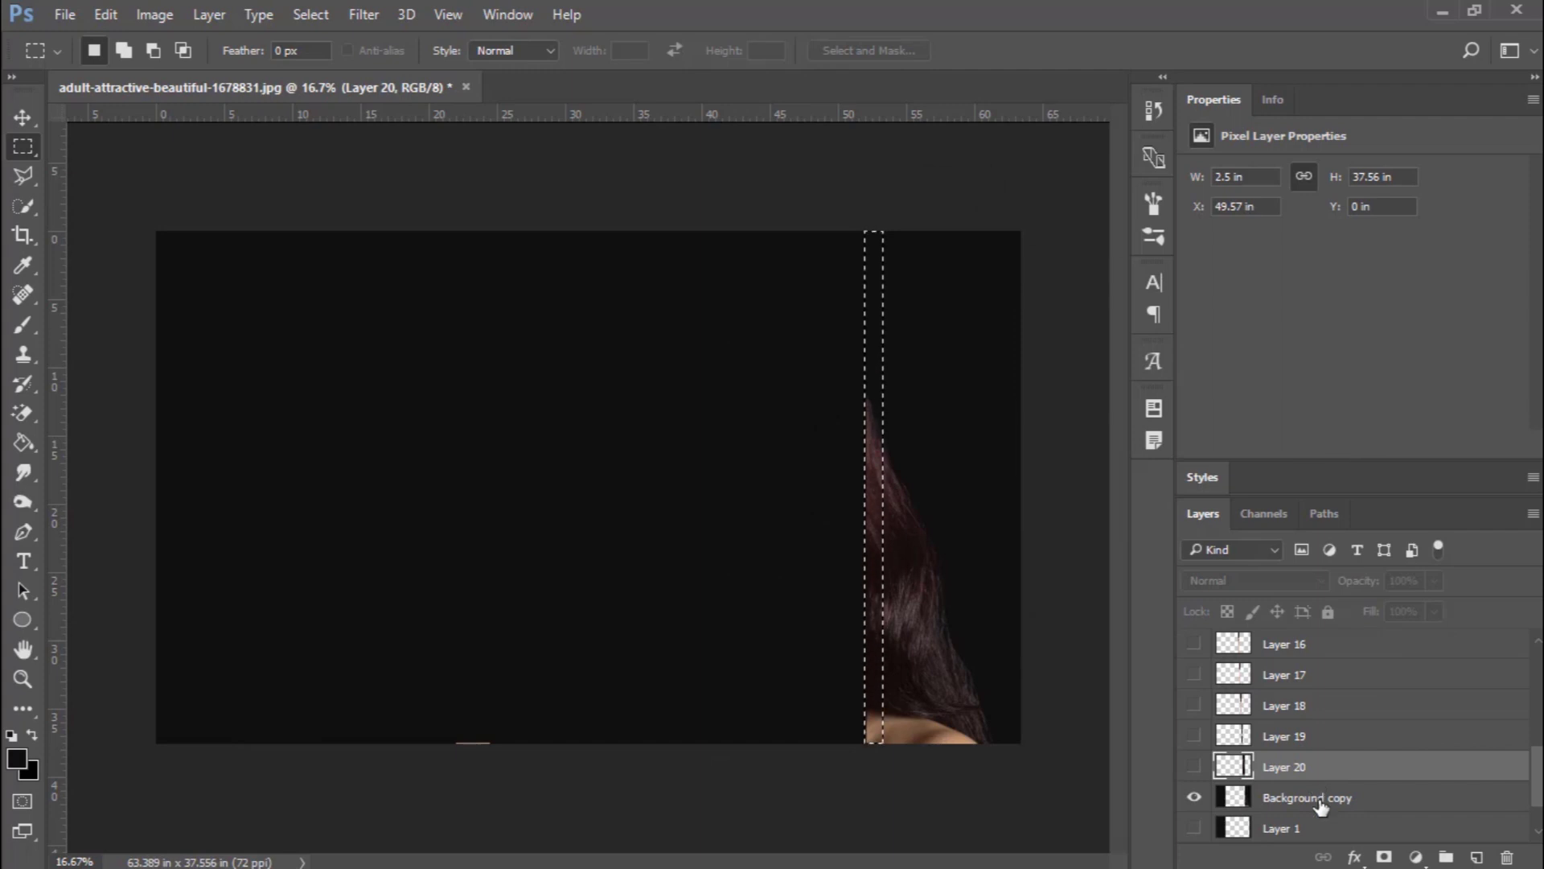
left_click(1322, 807)
key("ctrl+shift+j")
left_click(1303, 735)
left_click_drag(883, 743, 933, 230)
key("ctrl+shift+j")
left_click_drag(935, 743, 1001, 176)
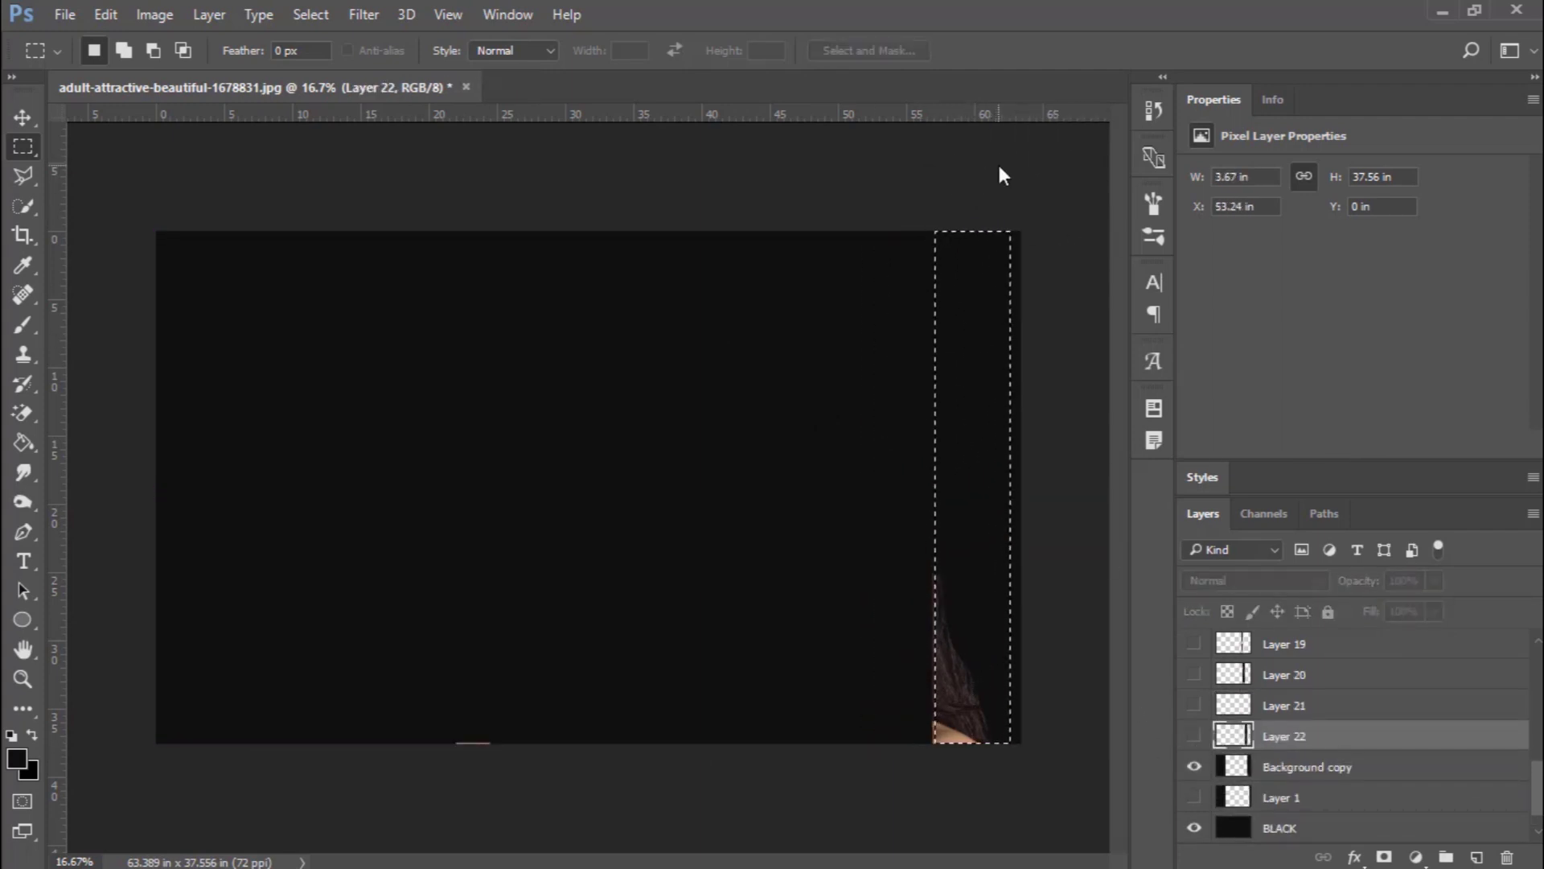
left_click(1326, 766)
key("ctrl+shift+j")
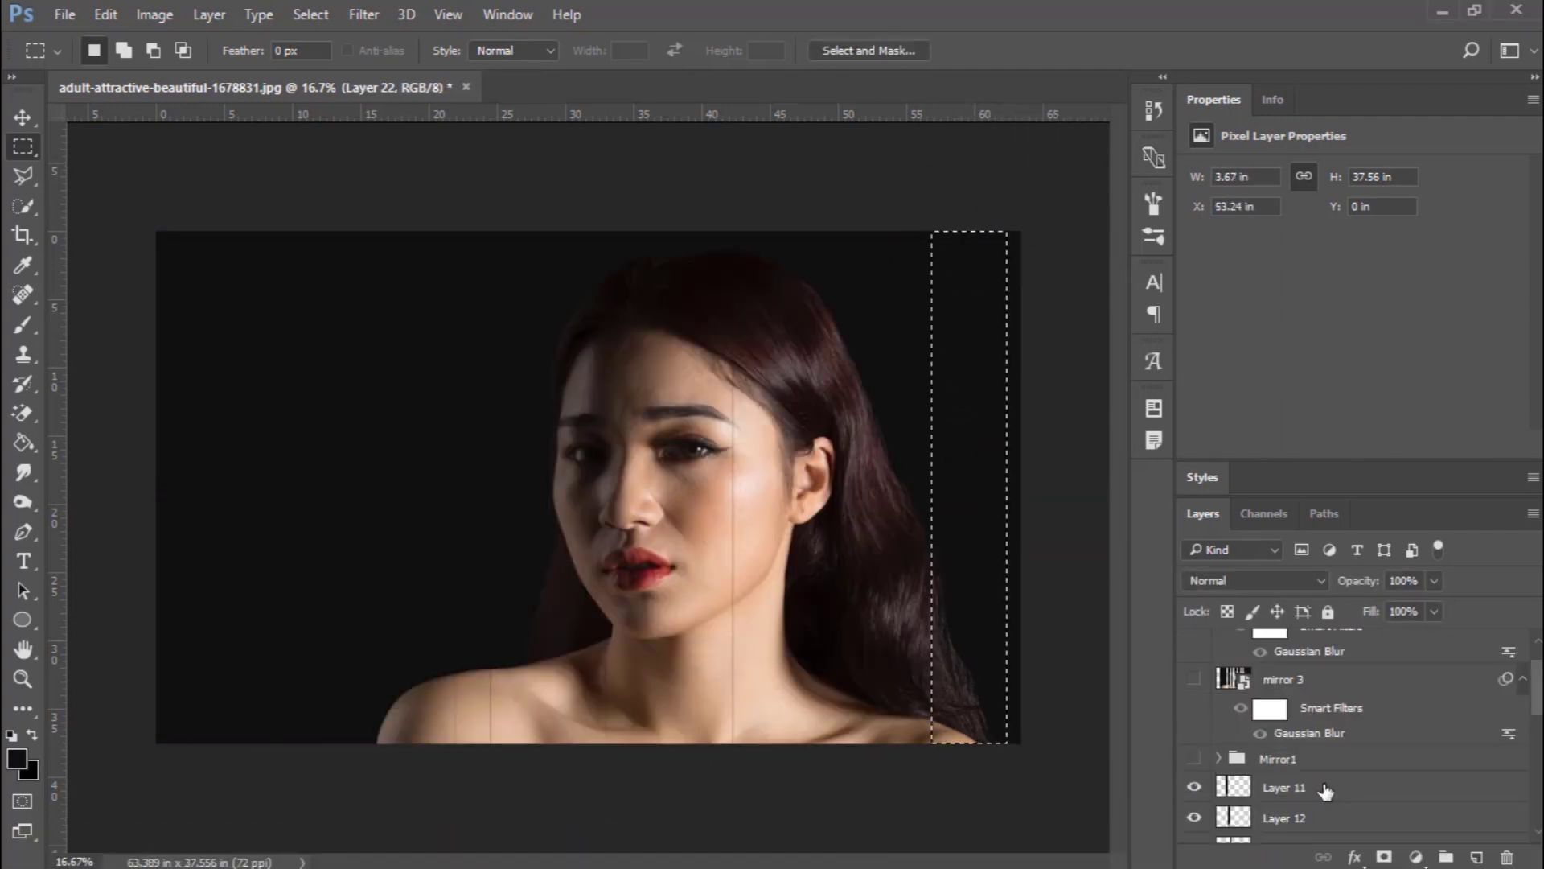
left_click(1323, 792)
Move the Layer 11 strip toward the canvas's left side with the Move tool
key("v")
scroll(1336, 792, "down", 3)
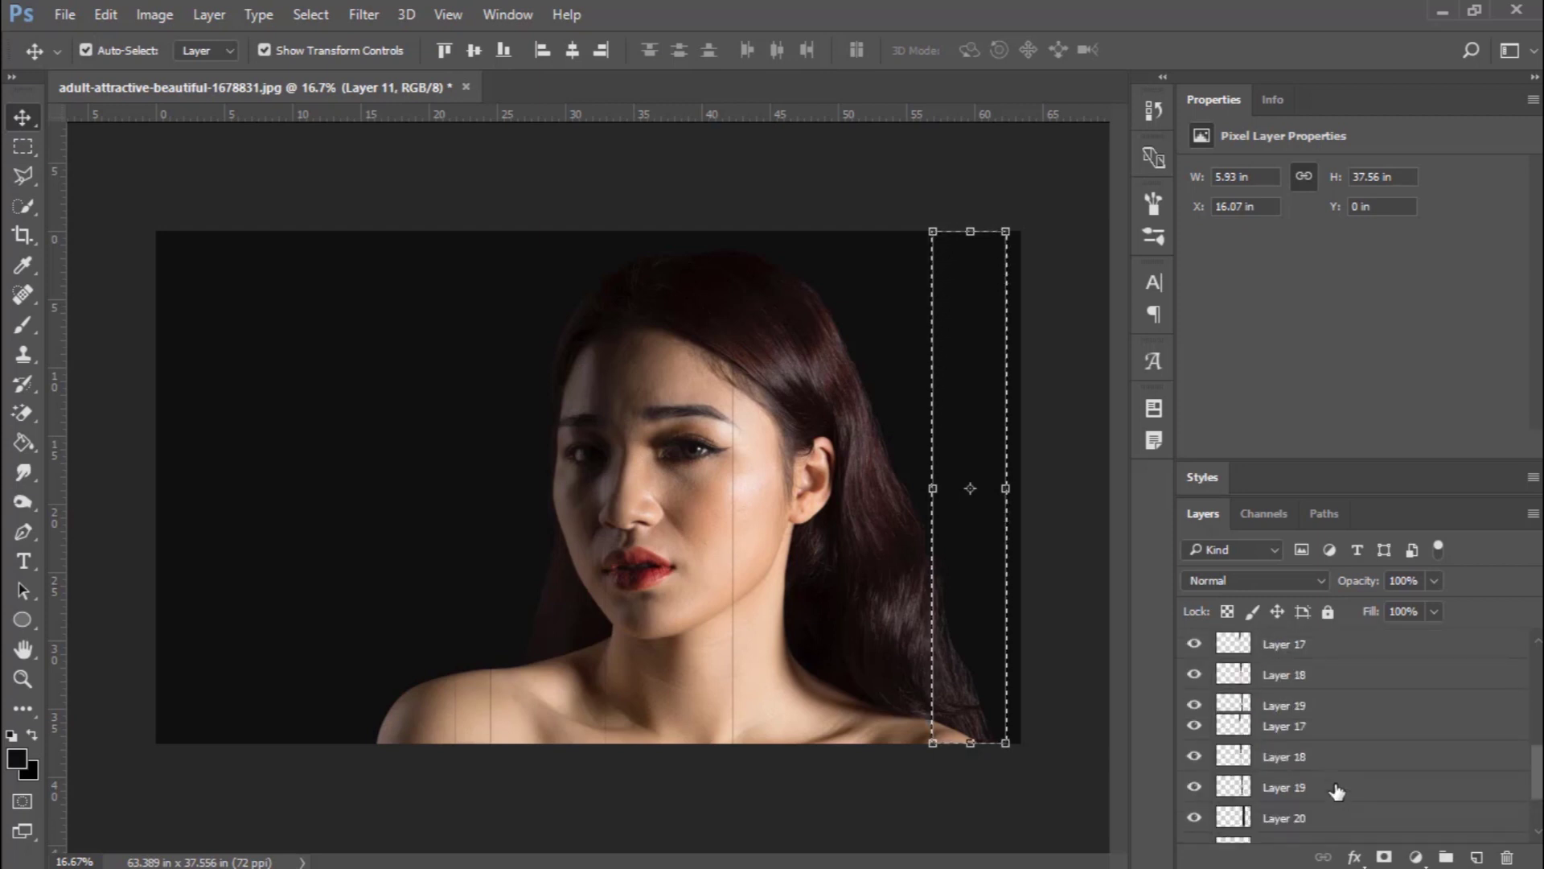
scroll(1337, 792, "up", 3)
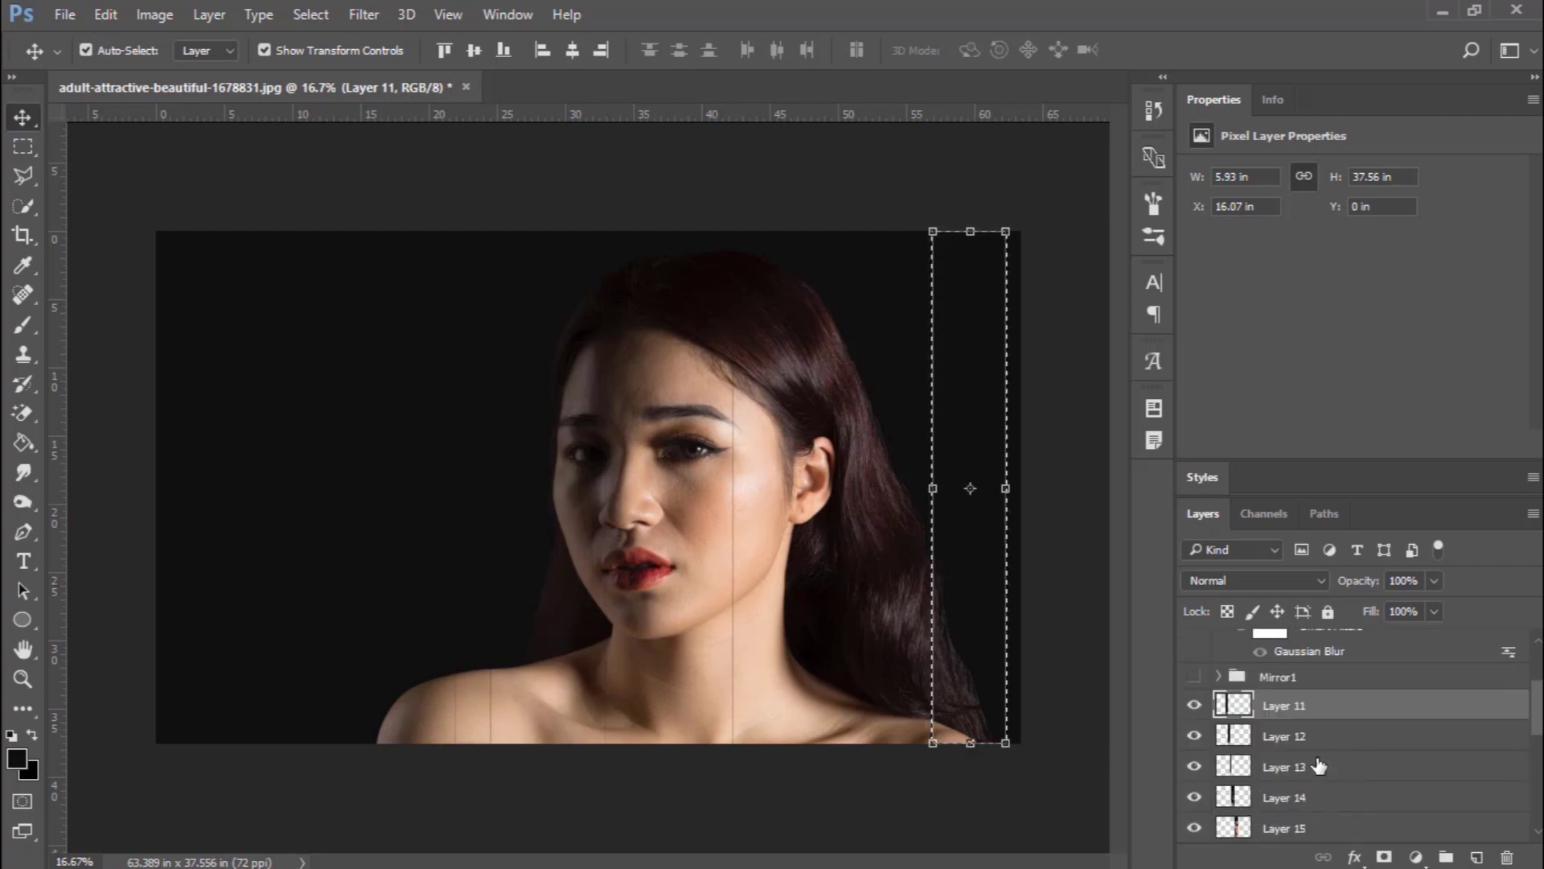
left_click(22, 147)
left_click(18, 117)
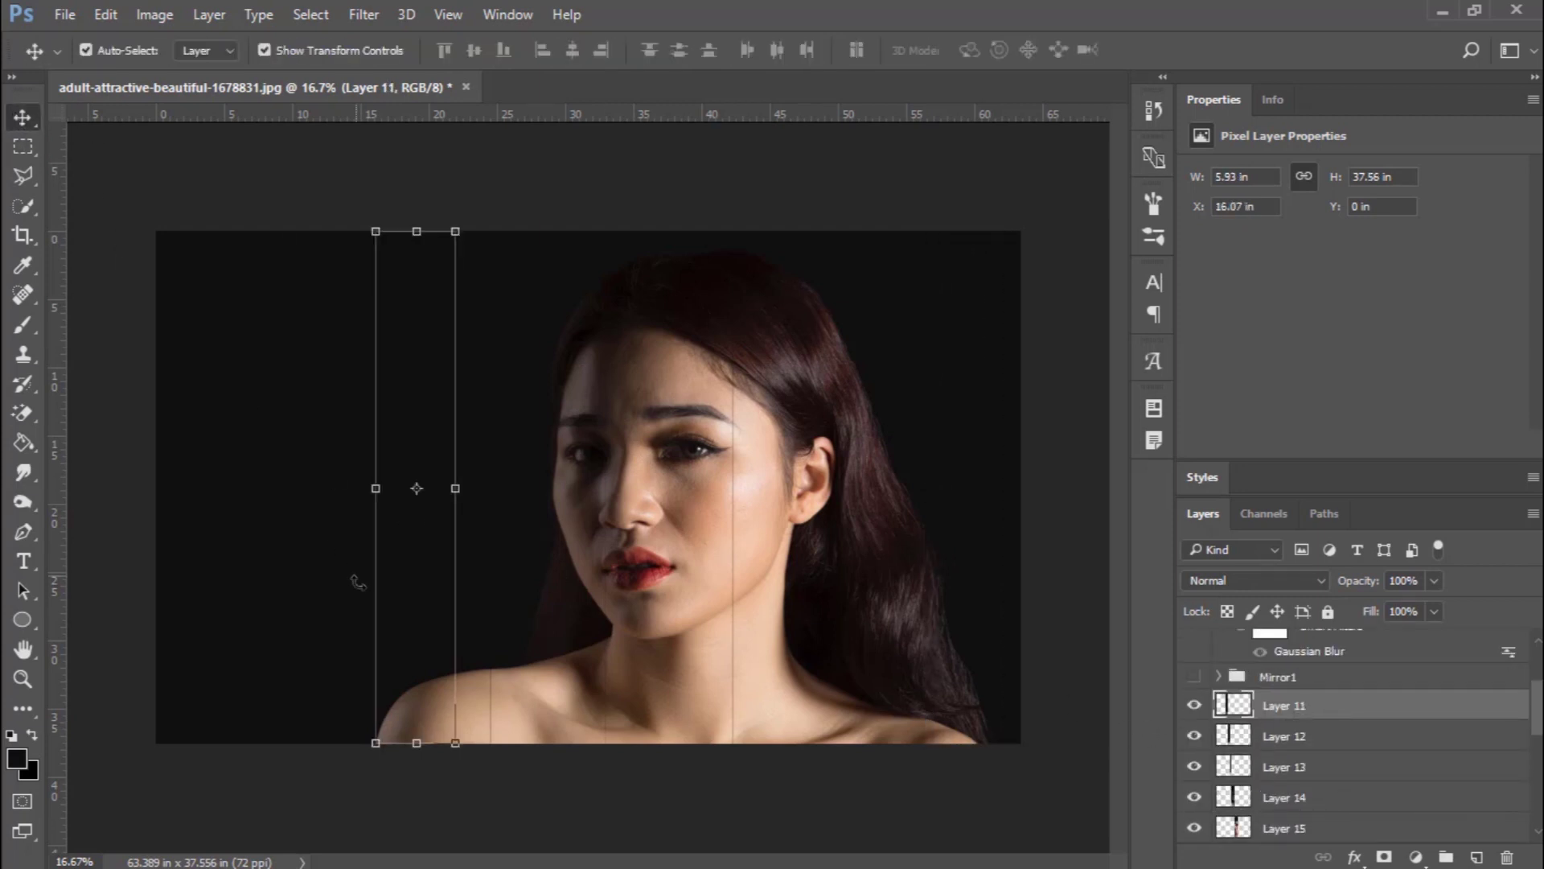
left_click_drag(357, 585, 258, 595)
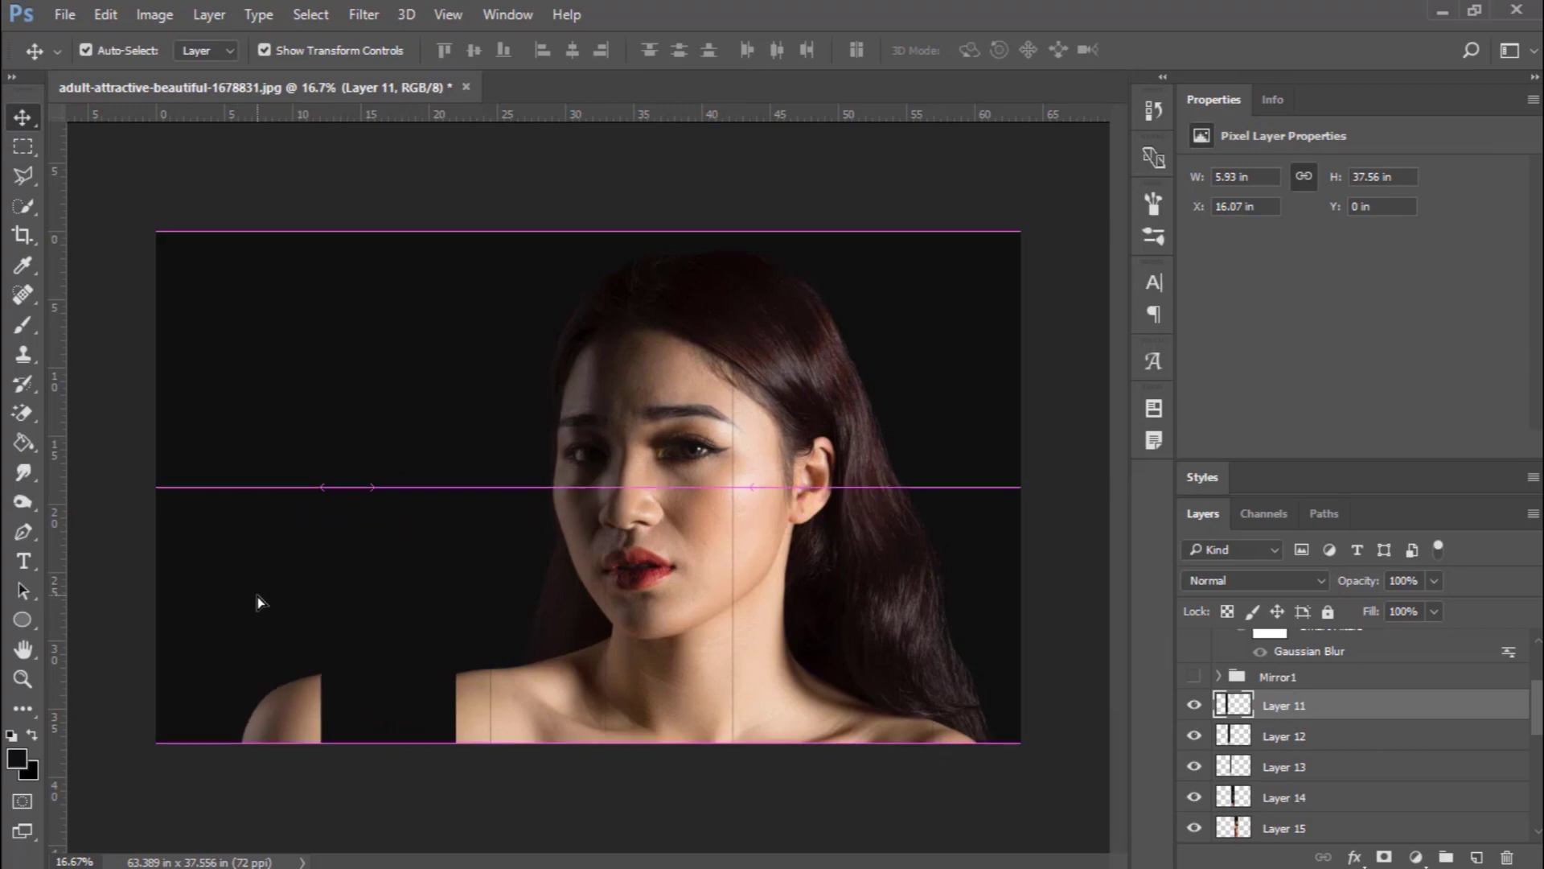
Hide Background copy and move the Layer 22 strip toward the portrait's right edge
scroll(1314, 756, "down", 5)
left_click(1319, 727)
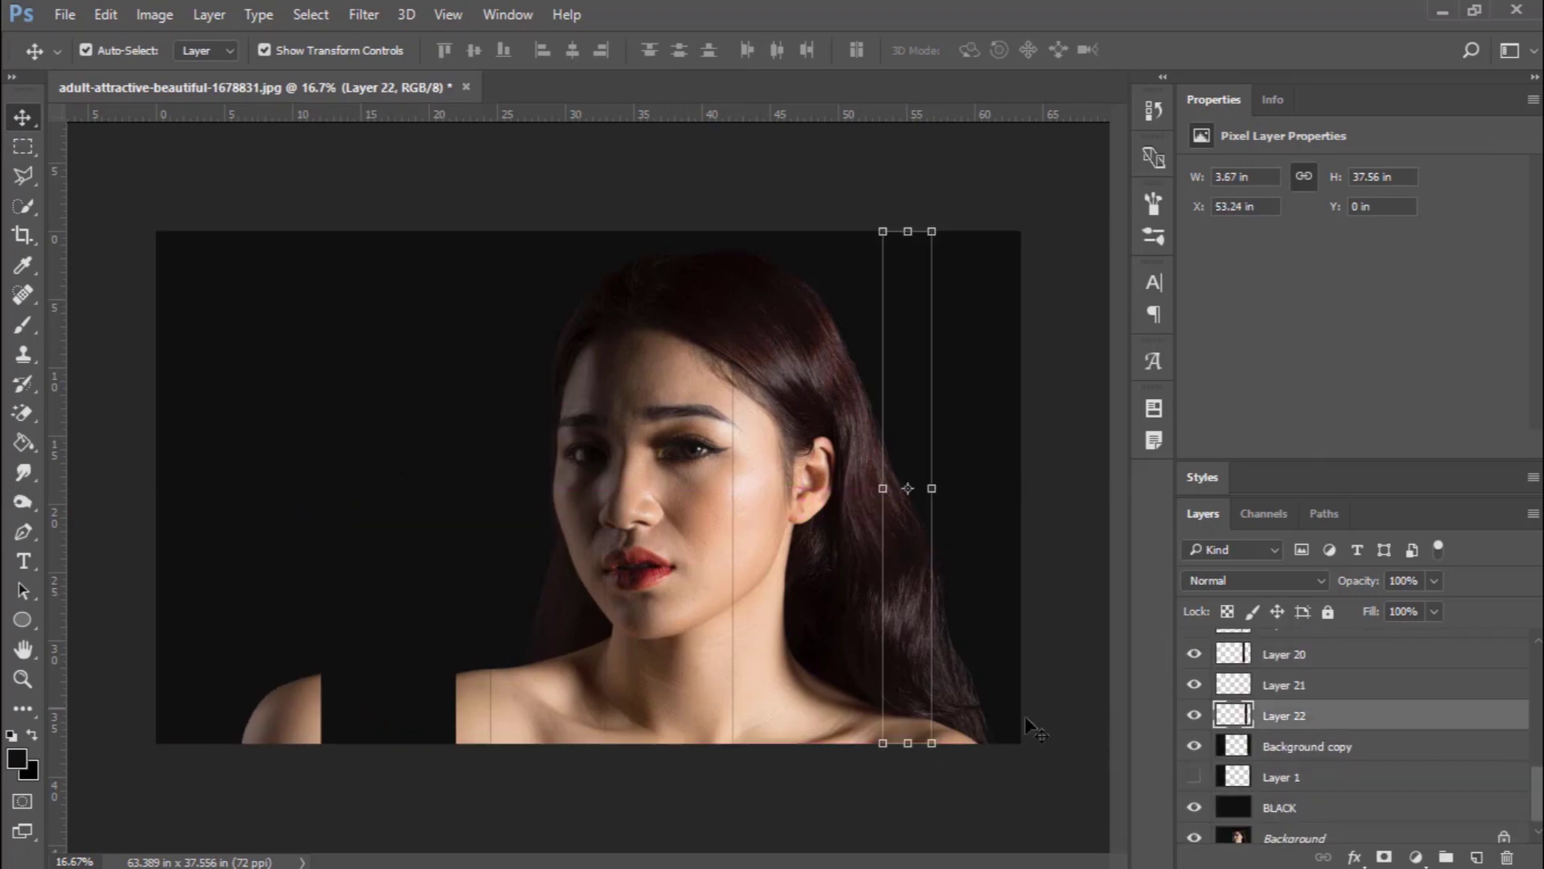
left_click(1294, 687)
left_click(1291, 655)
left_click(1290, 685)
left_click(1287, 716)
left_click(1282, 748)
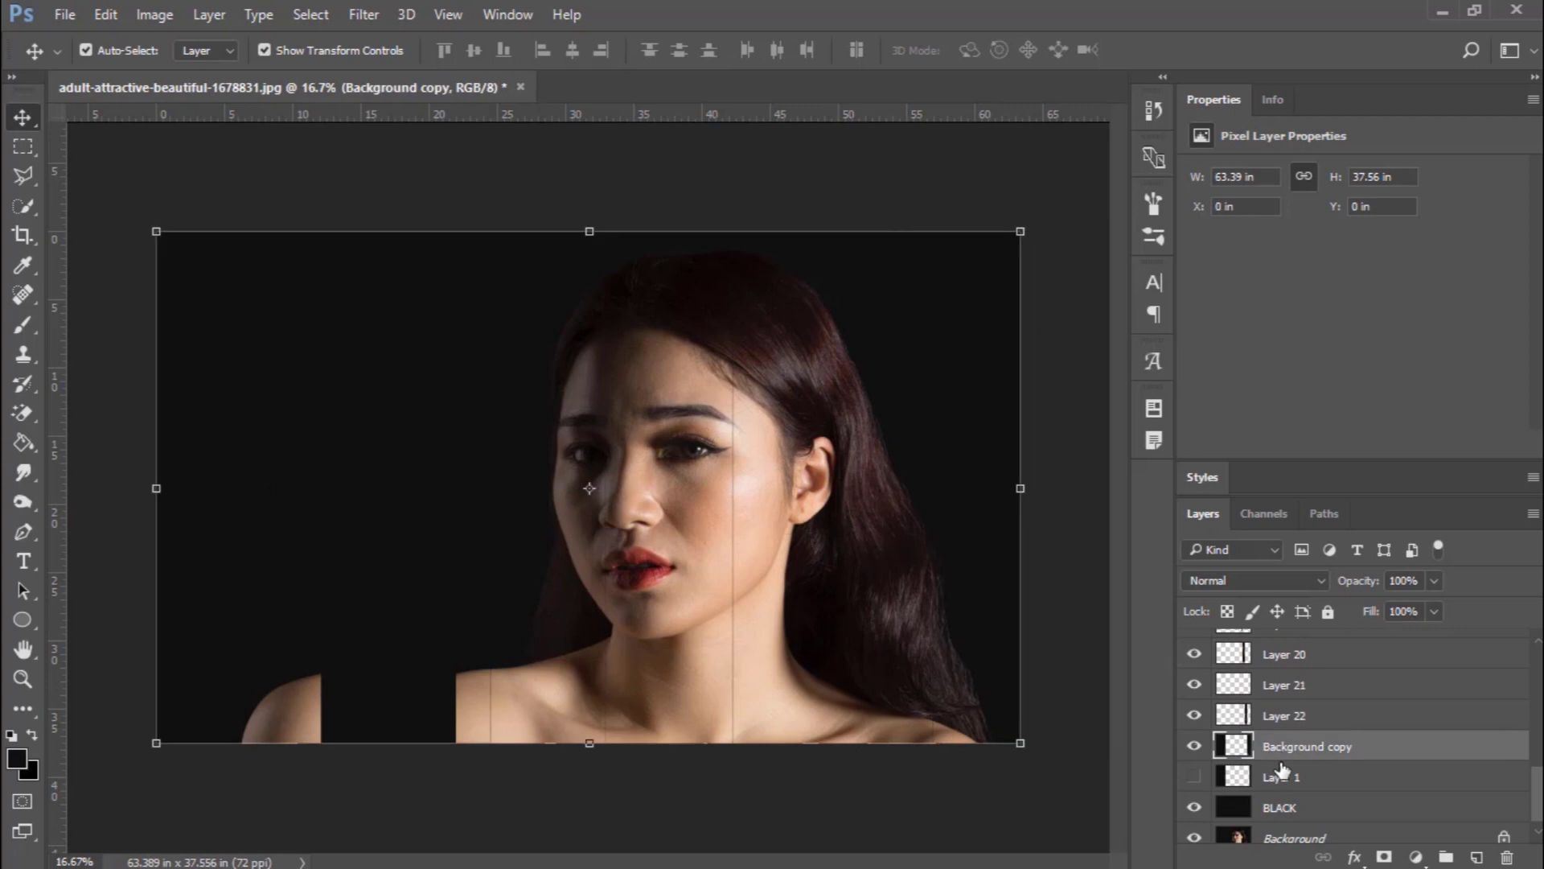
left_click(1194, 745)
left_click(1287, 715)
left_click_drag(917, 688, 991, 688)
Select Layers 11 through 22 and distribute them by horizontal centers
scroll(1311, 714, "up", 3)
left_click(1311, 707)
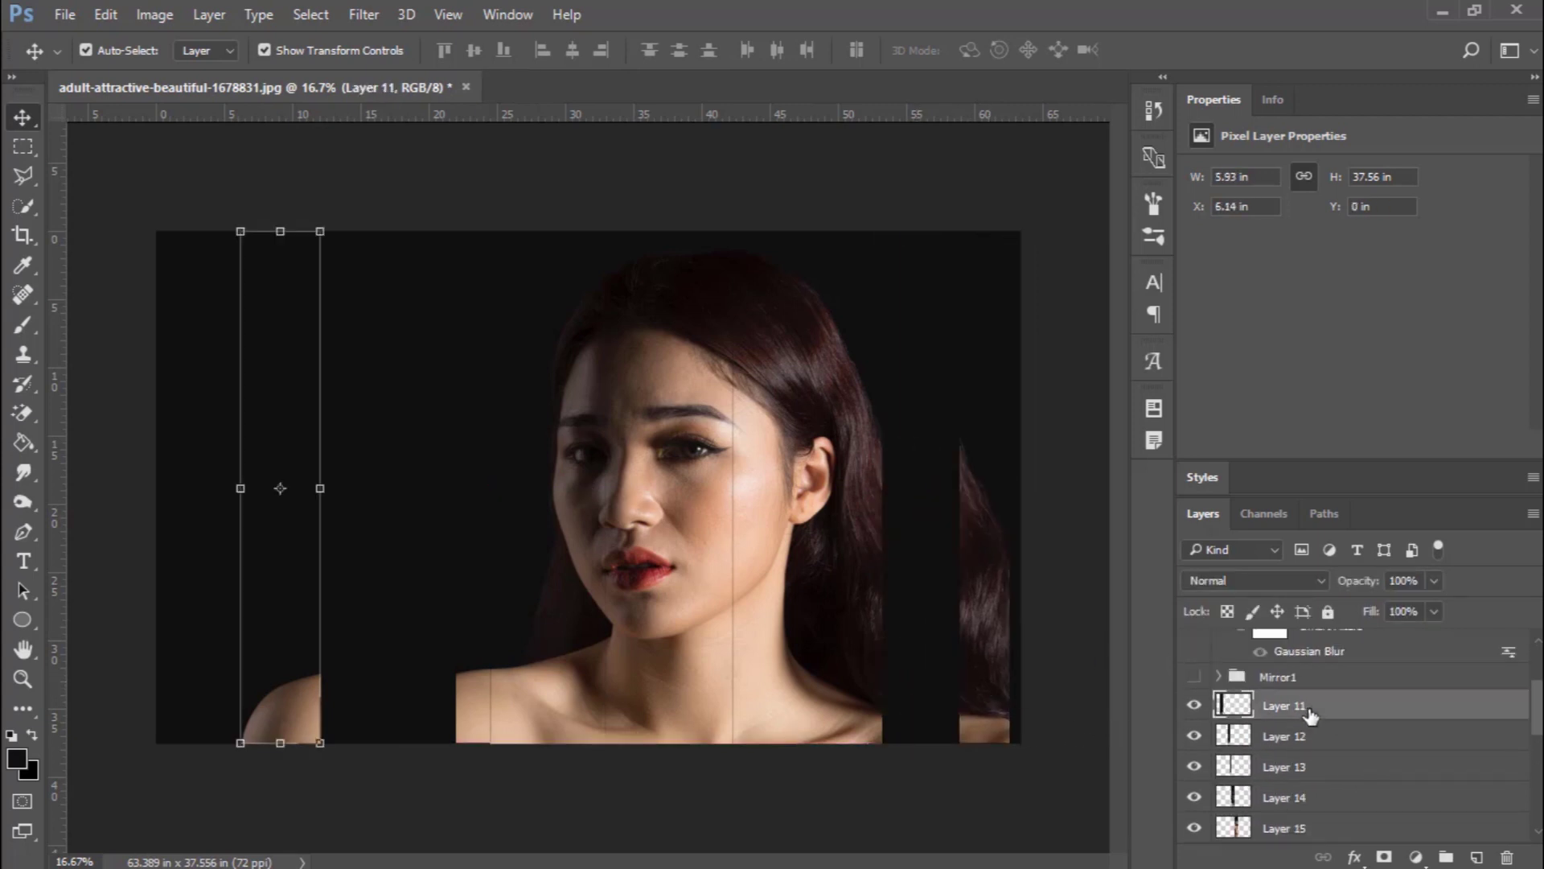
scroll(1312, 724, "down", 3)
left_click(1311, 716, "ctrl")
scroll(1319, 721, "up", 3)
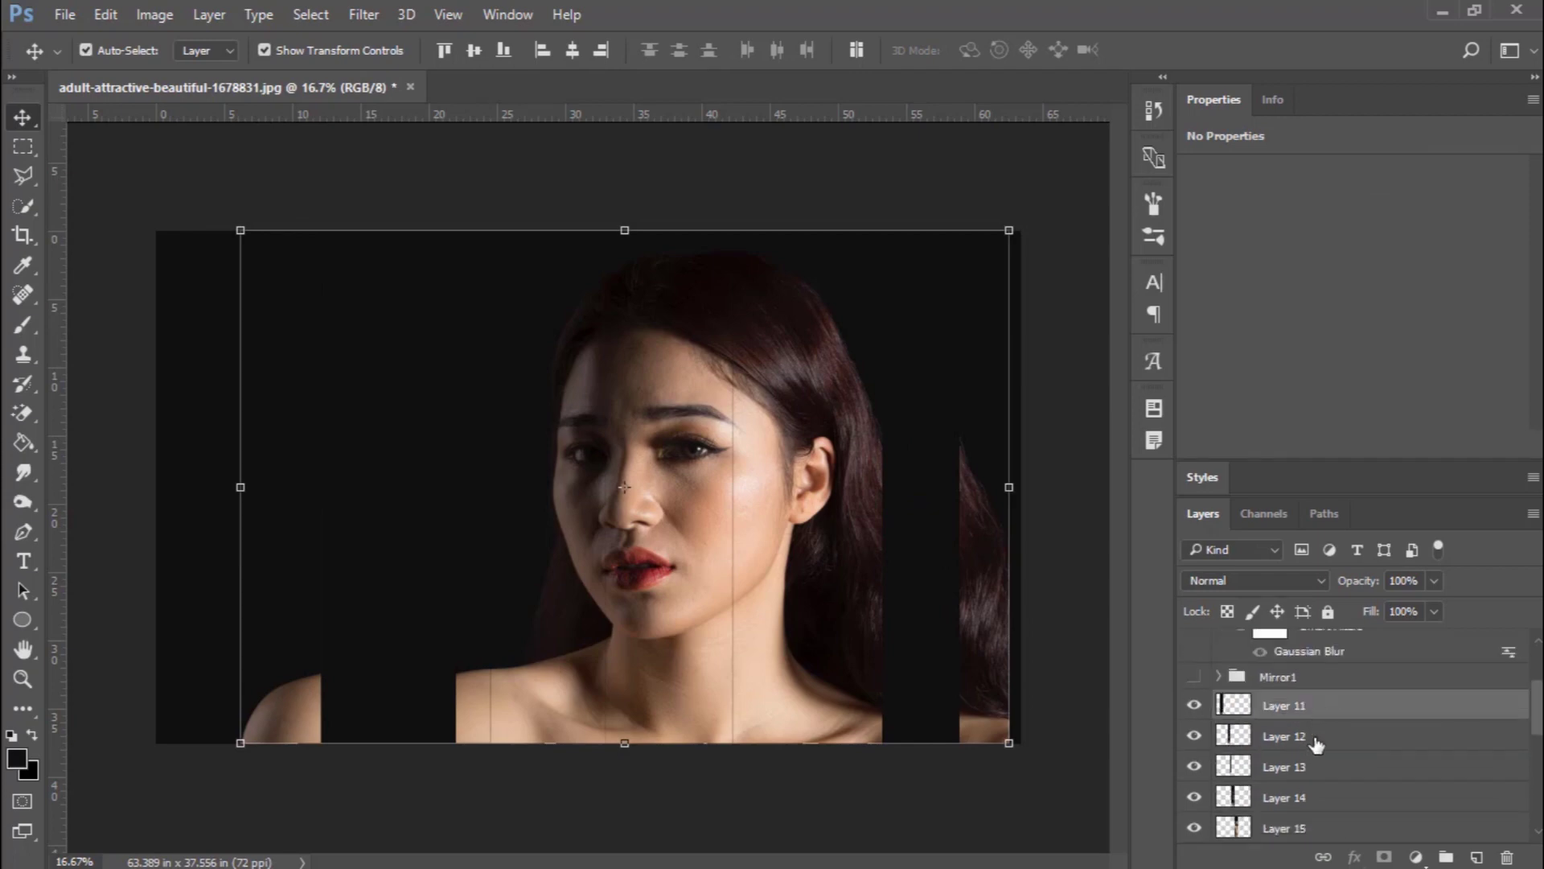
left_click(1317, 739)
scroll(1317, 740, "down", 3)
left_click(1309, 718, "shift")
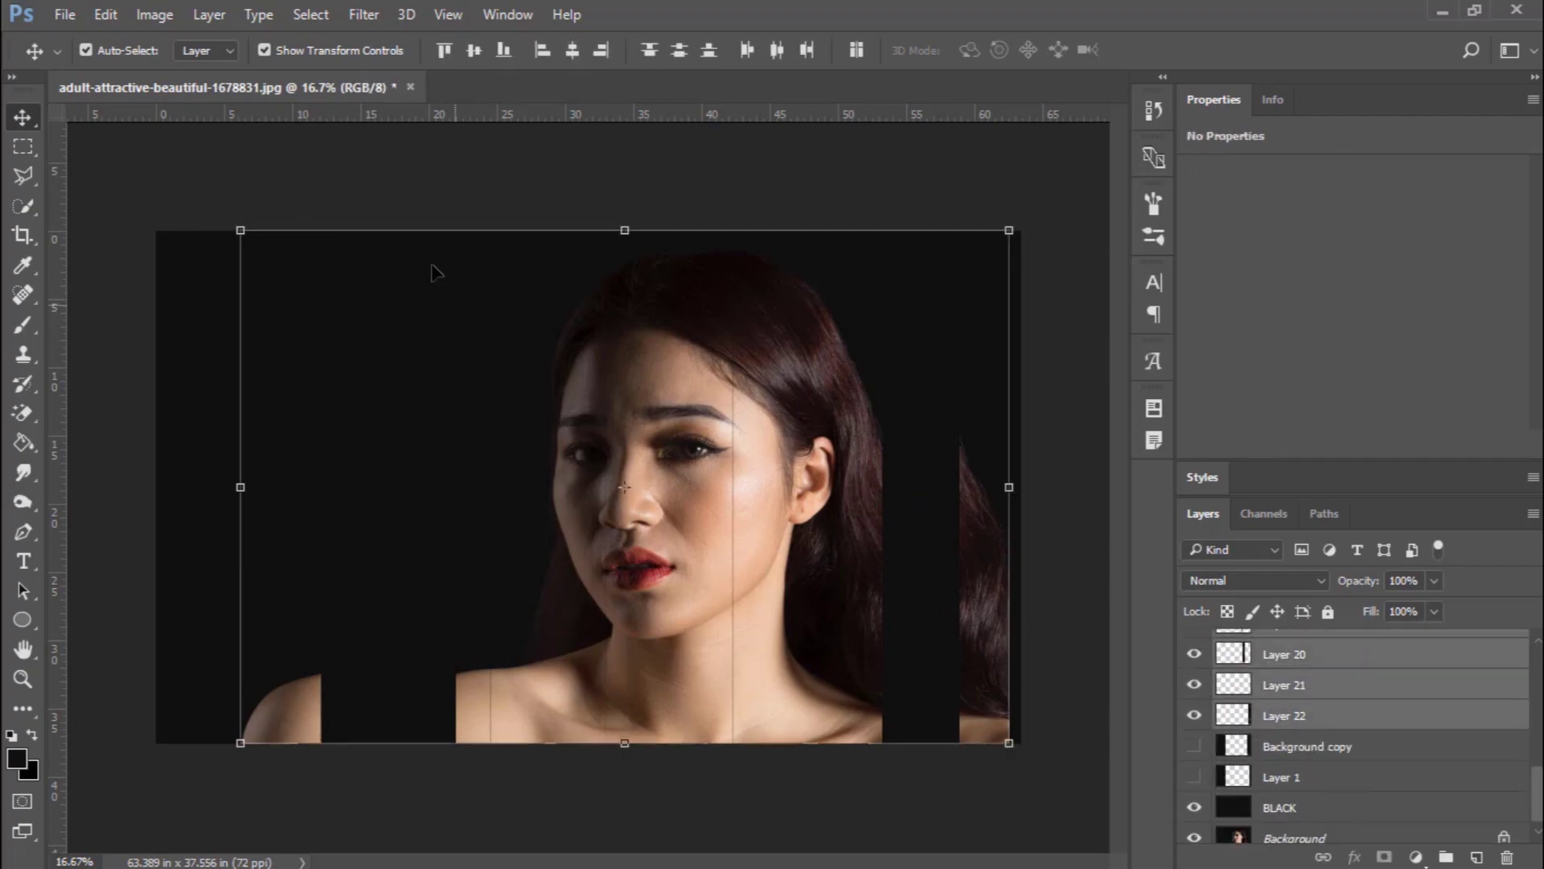
left_click(210, 14)
mouse_move(280, 648)
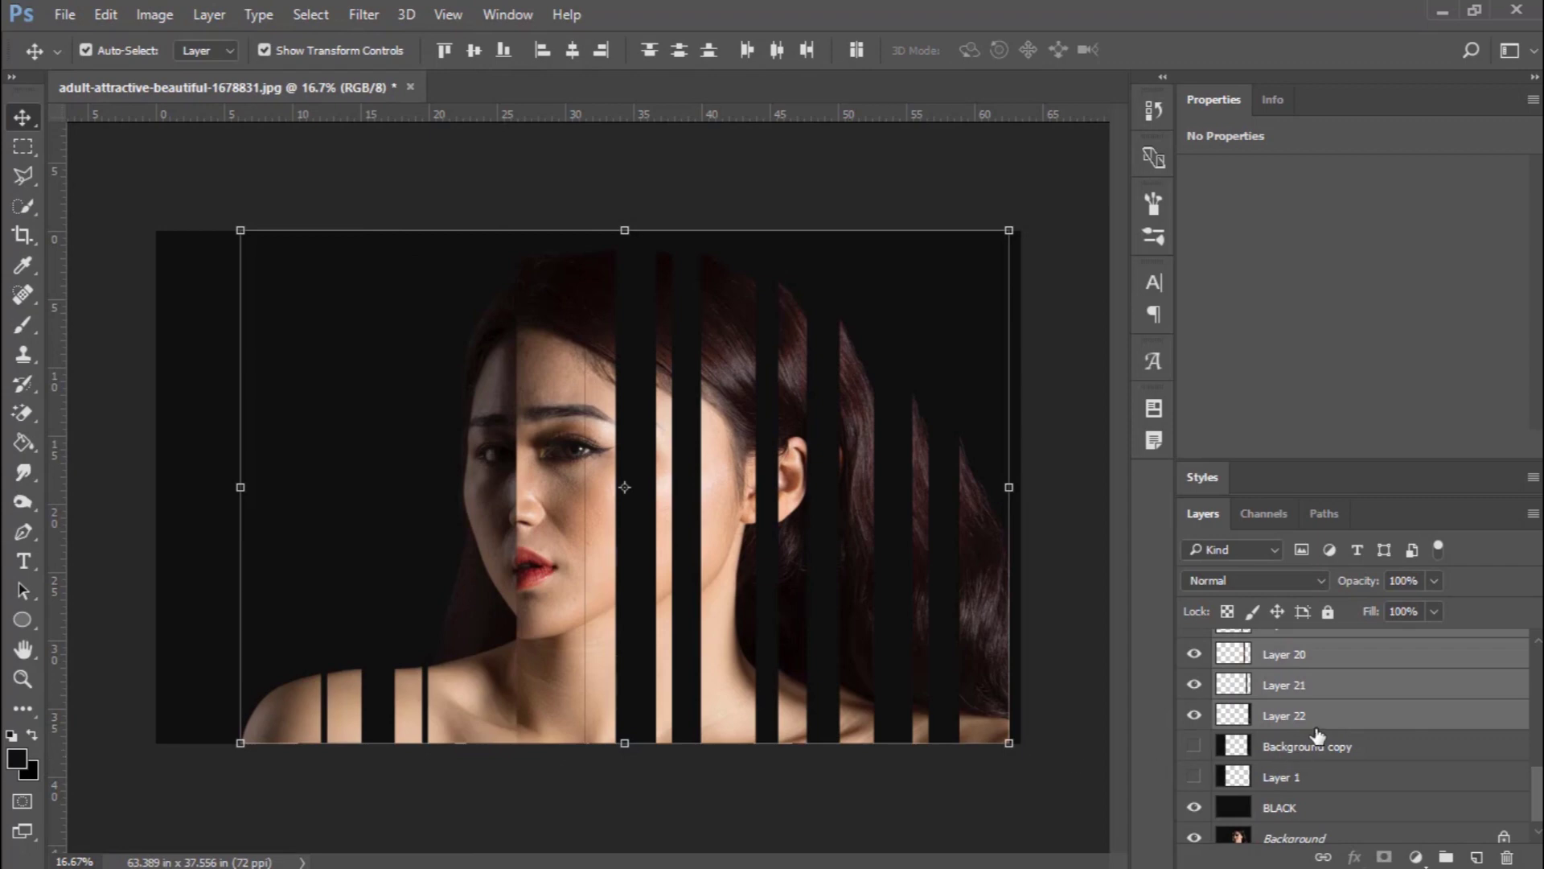
scroll(1298, 768, "up", 10)
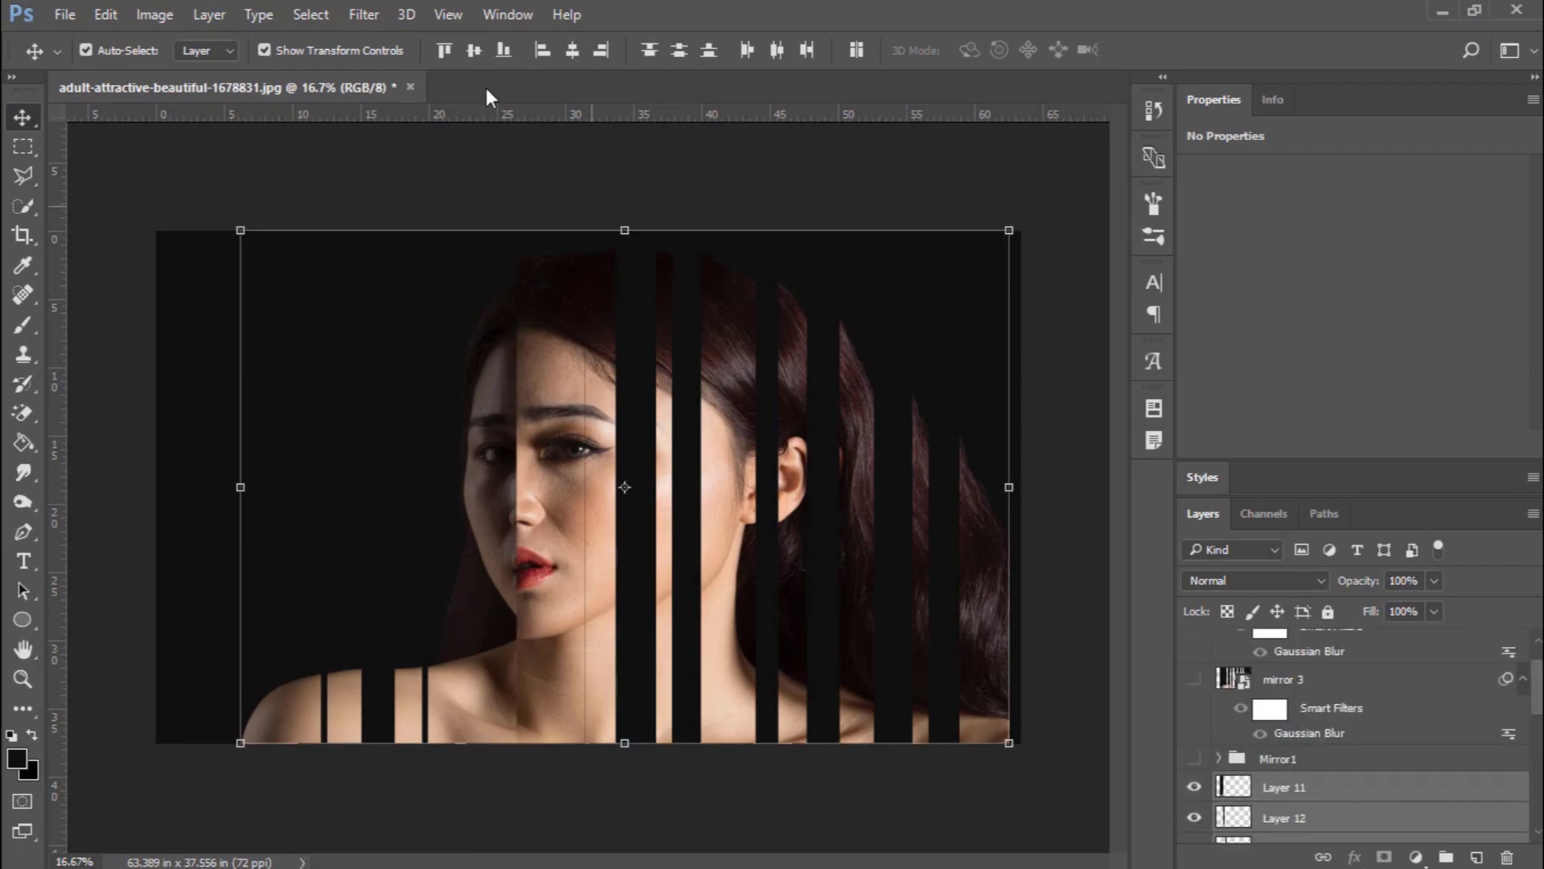
Group the selected strip layers and name the group Mirror 4
left_click(215, 16)
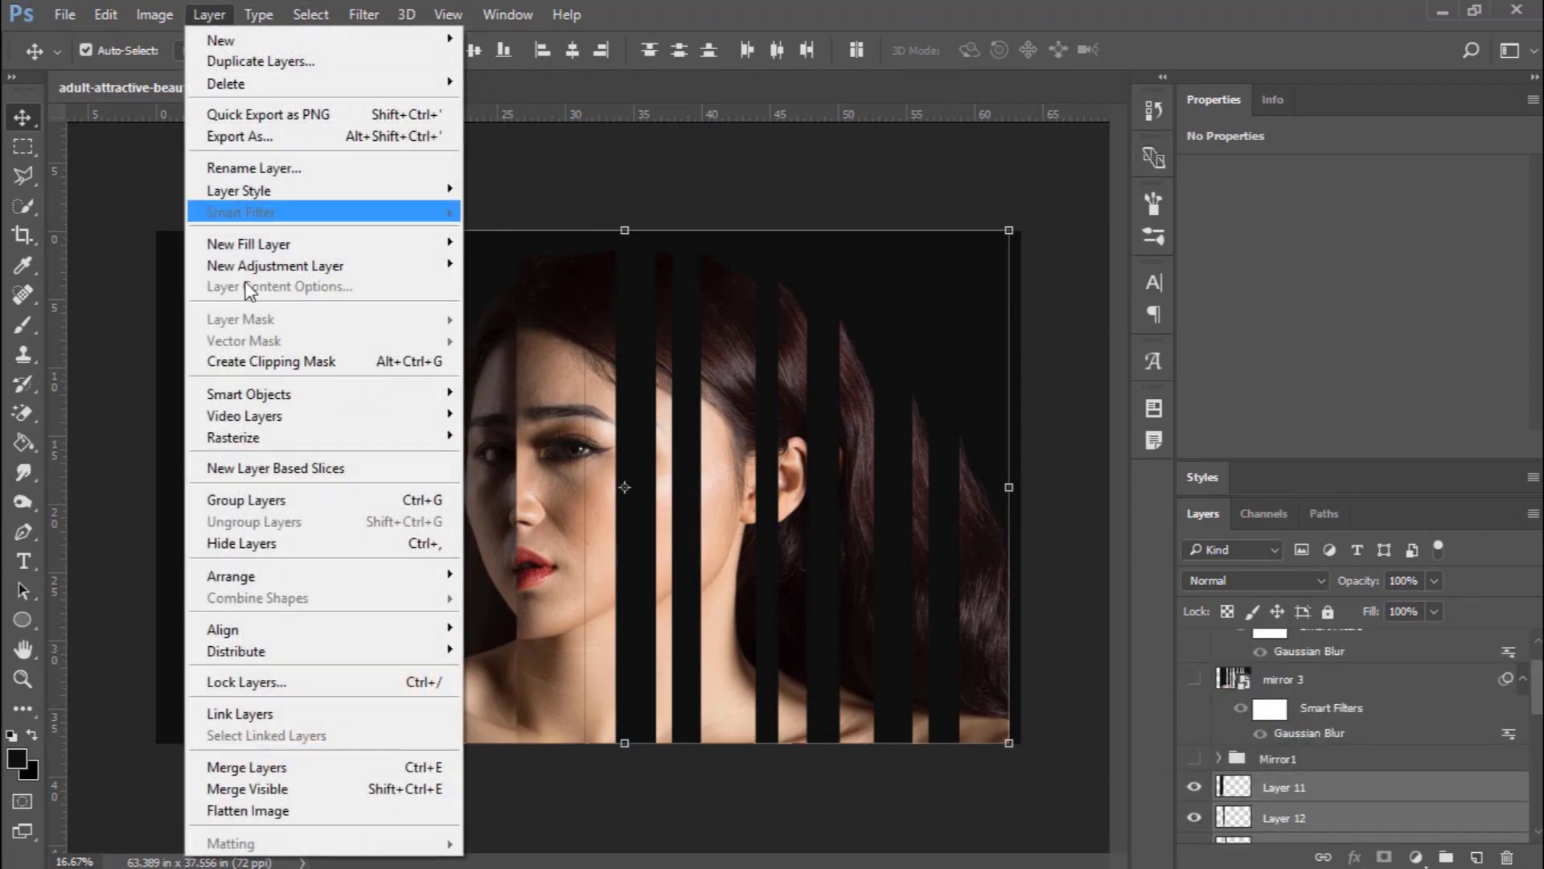
left_click(283, 492)
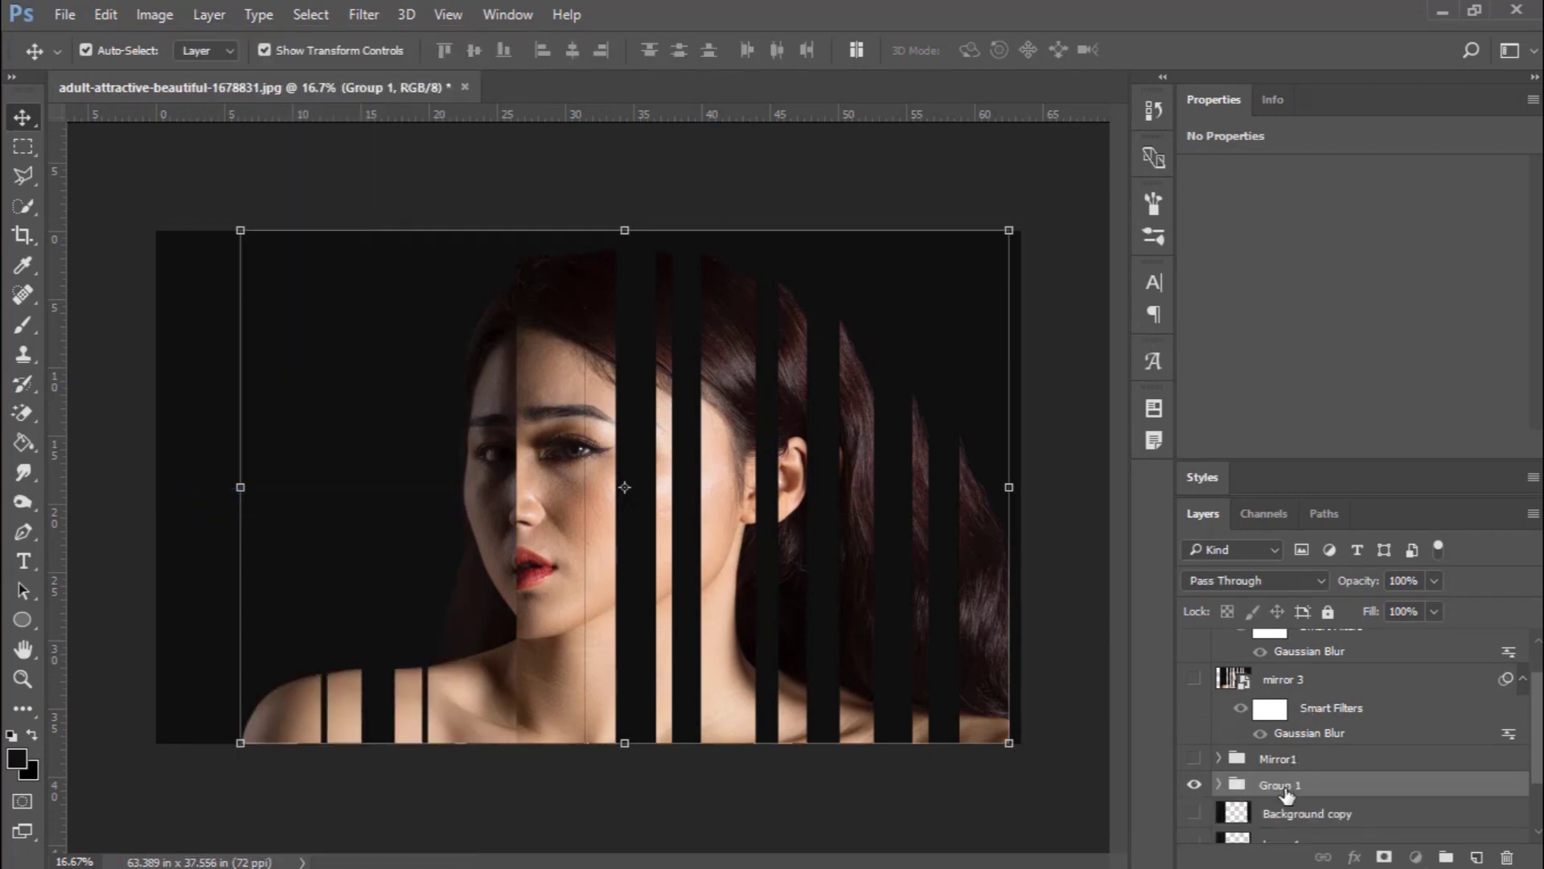
double_click(1286, 785)
type("Mirror 4")
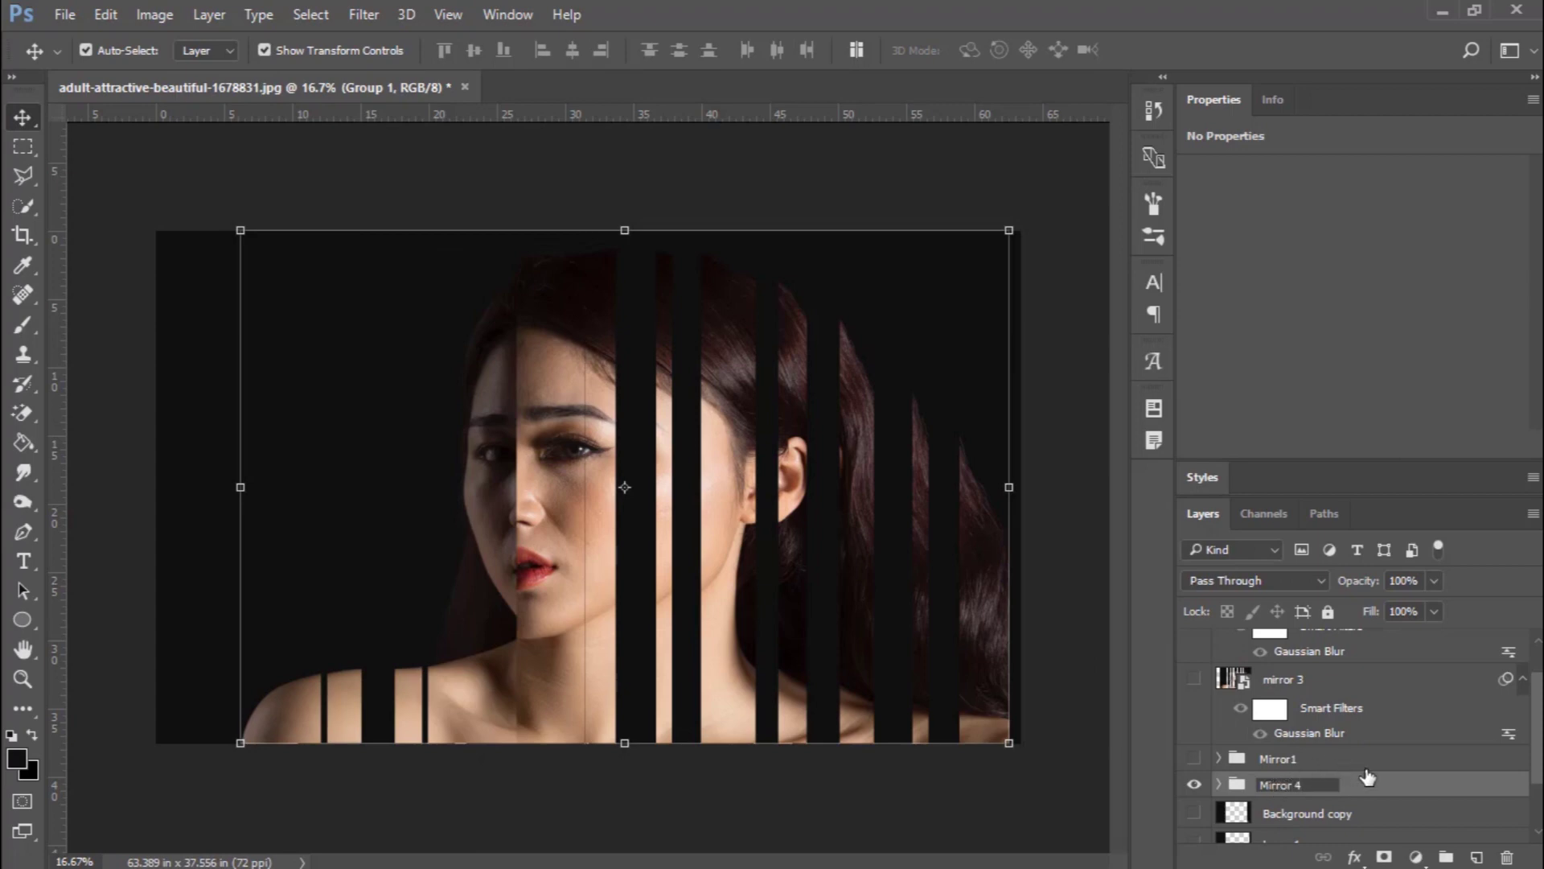
left_click(1367, 784)
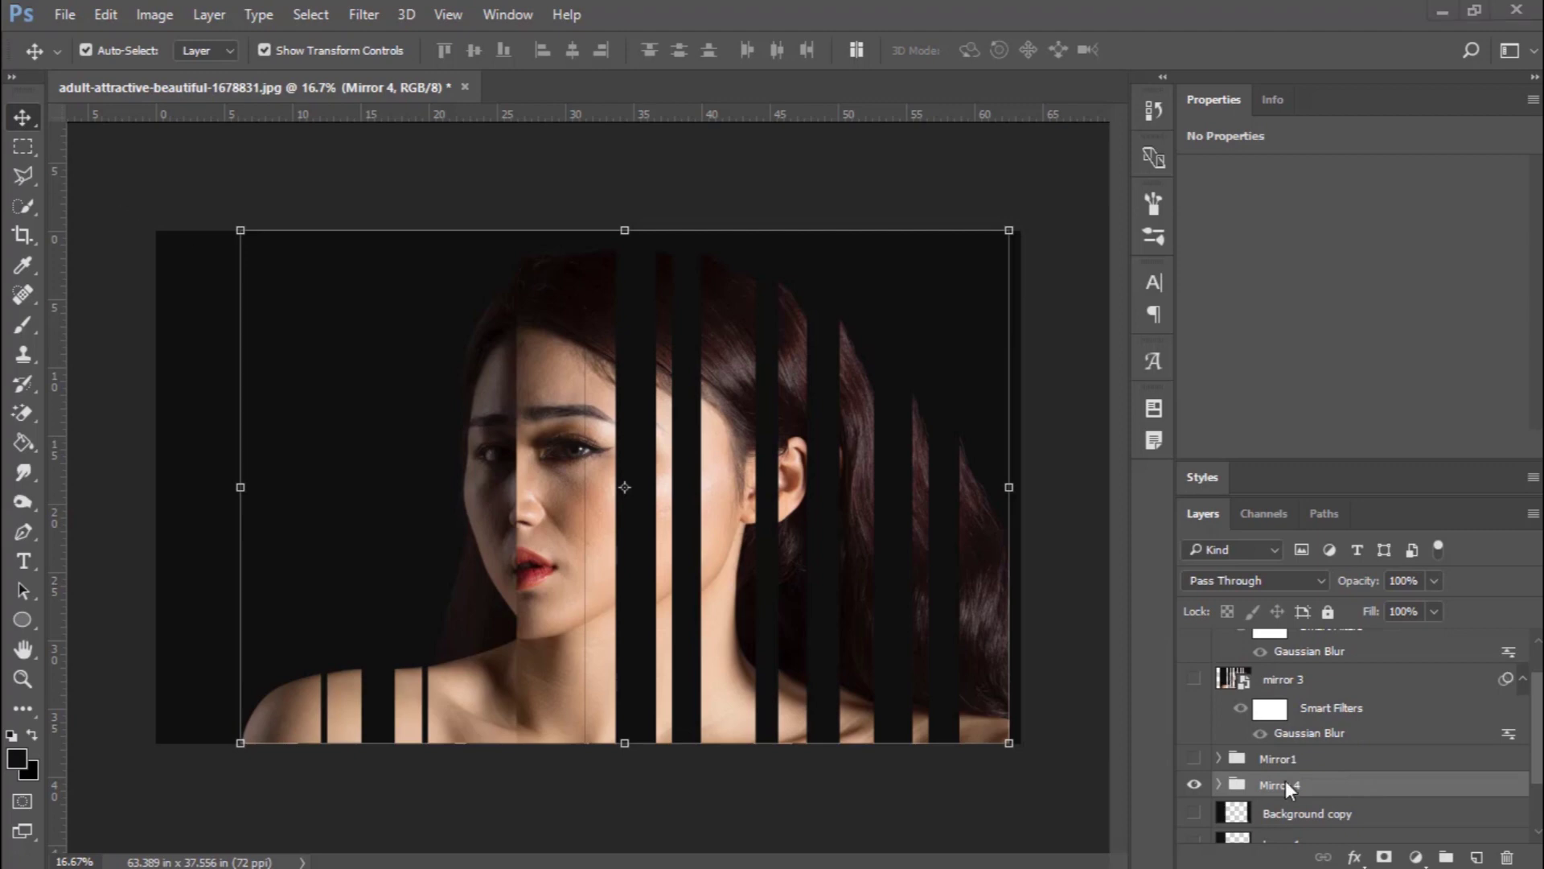
Move Mirror 4 to the top of the layer stack and show the blurred Mirror1 copy
left_click_drag(1285, 780, 1335, 663)
left_click_drag(1311, 726, 1226, 644)
left_click(1193, 671)
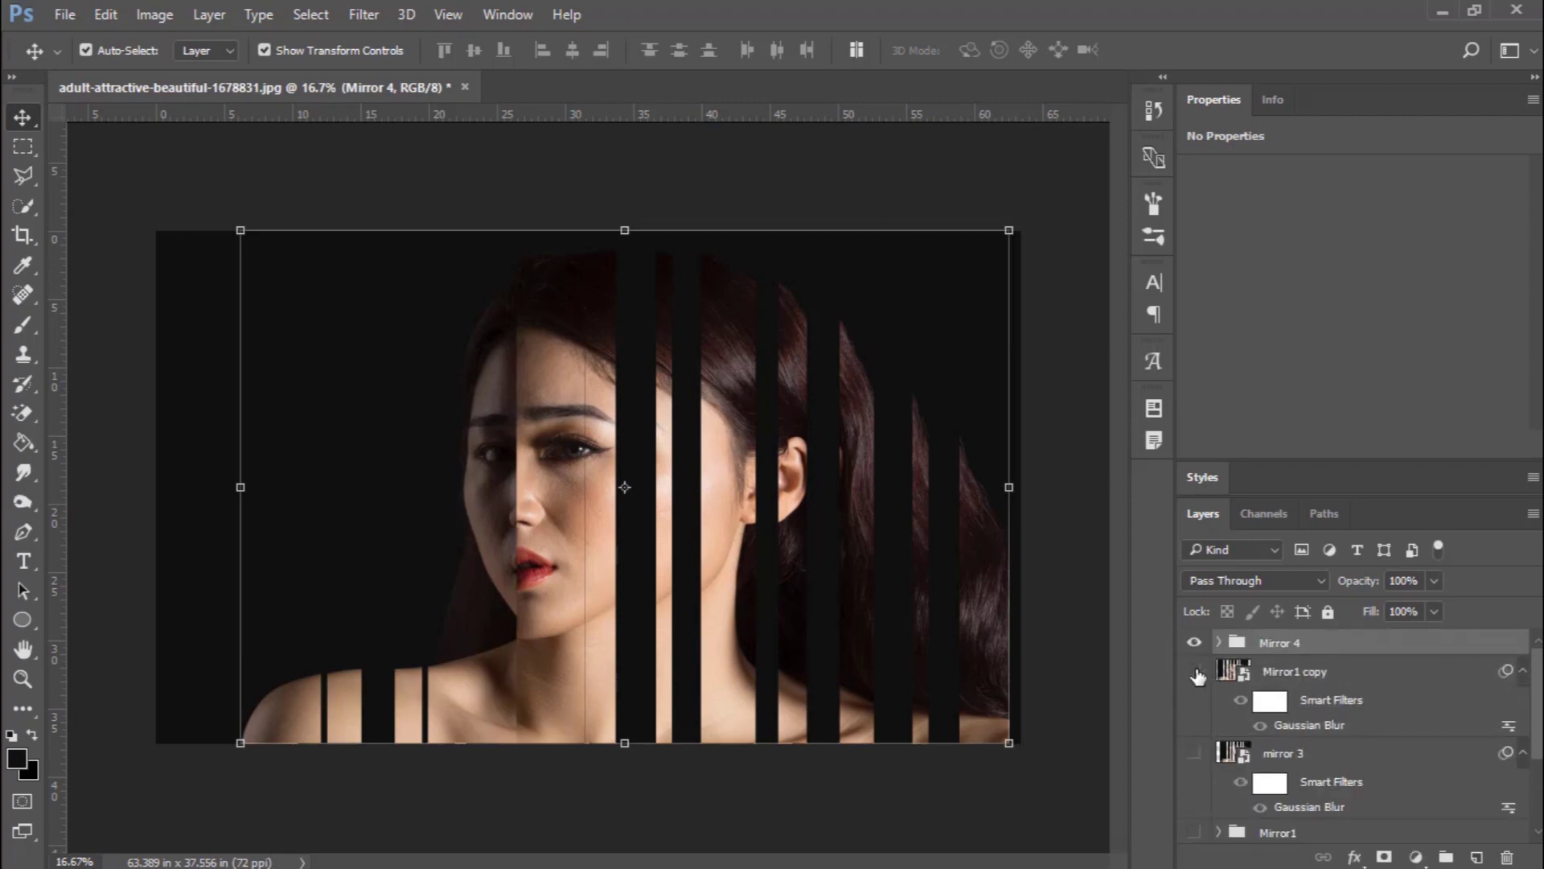
Show mirror 3 and Mirror1, then move Mirror1 copy to X 0.75 in and mirror 3 to X 6.56 in
left_click(1194, 753)
left_click(1194, 832)
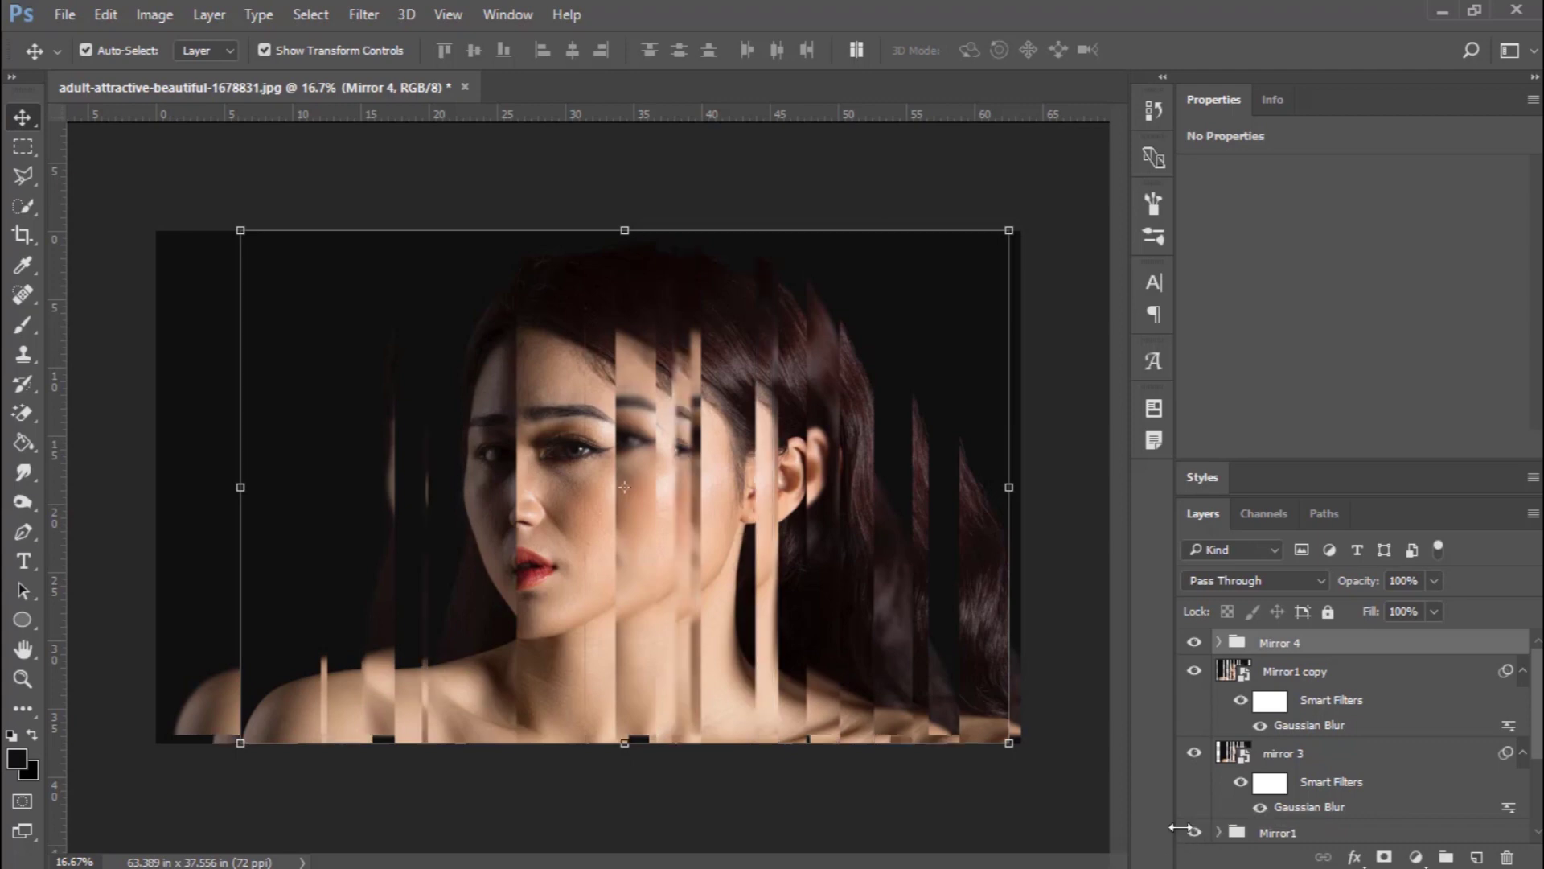
left_click(1351, 682)
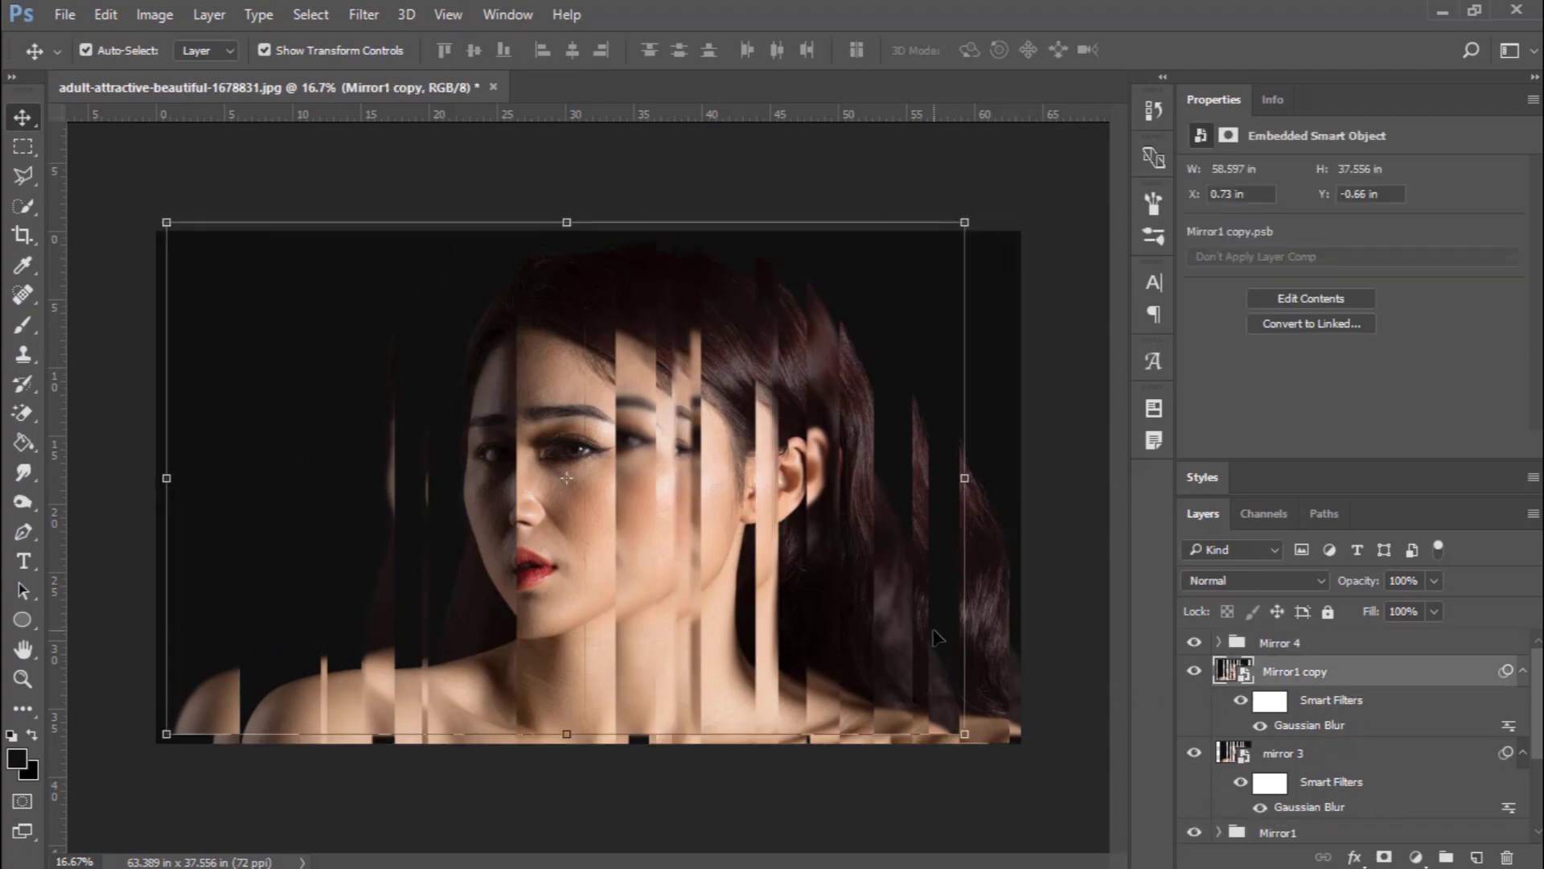
mouse_move(938, 637)
left_mouse_down()
mouse_move(938, 662)
mouse_move(925, 650)
mouse_move(966, 634)
left_mouse_up()
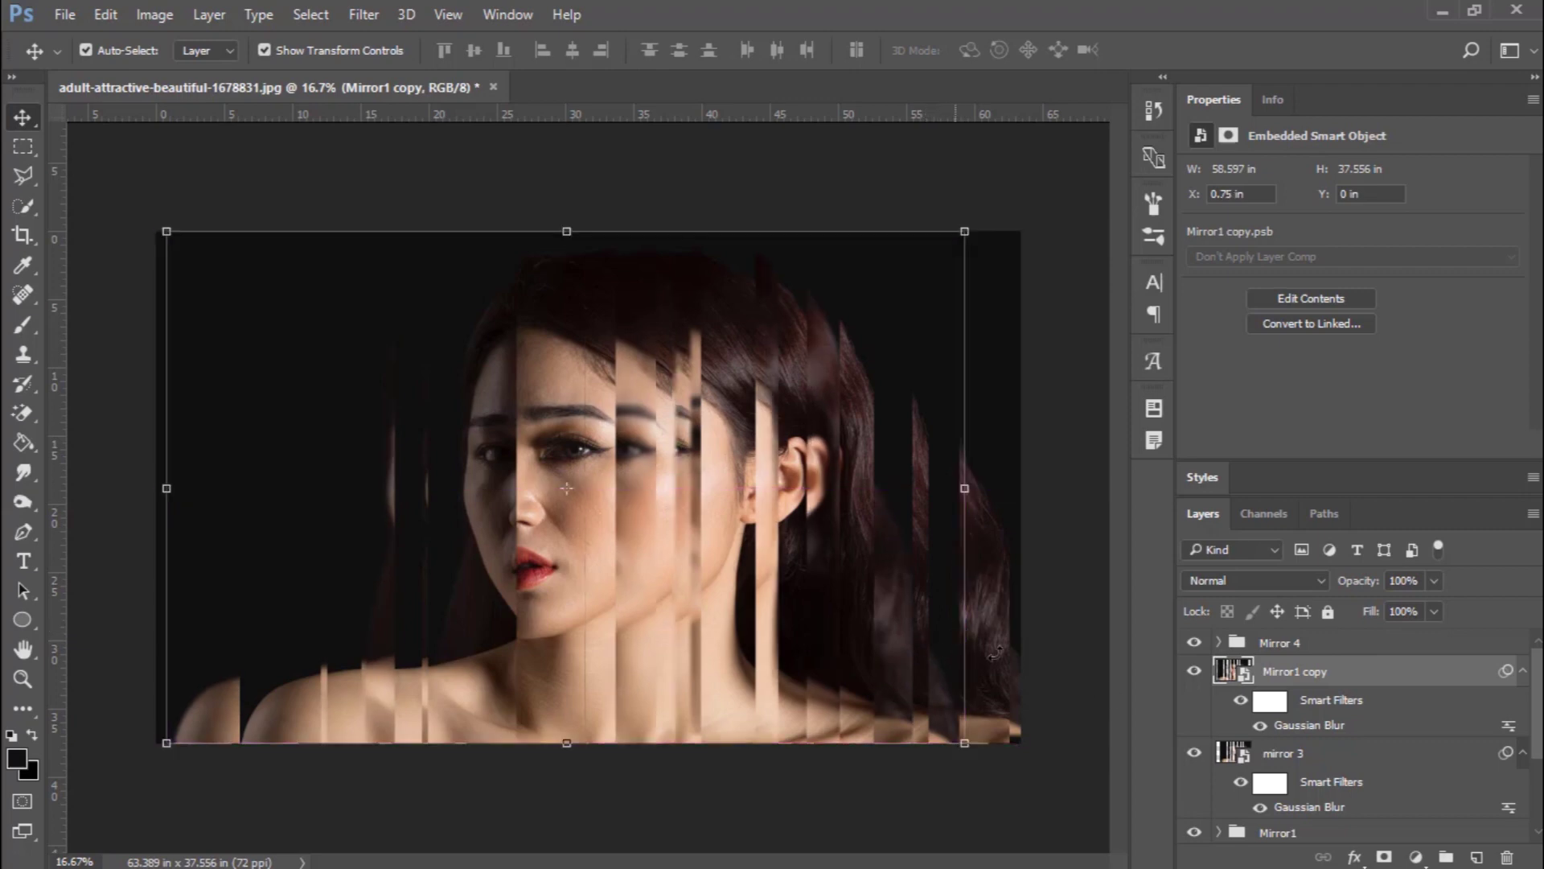
left_click(1345, 756)
left_click_drag(1025, 674, 1016, 689)
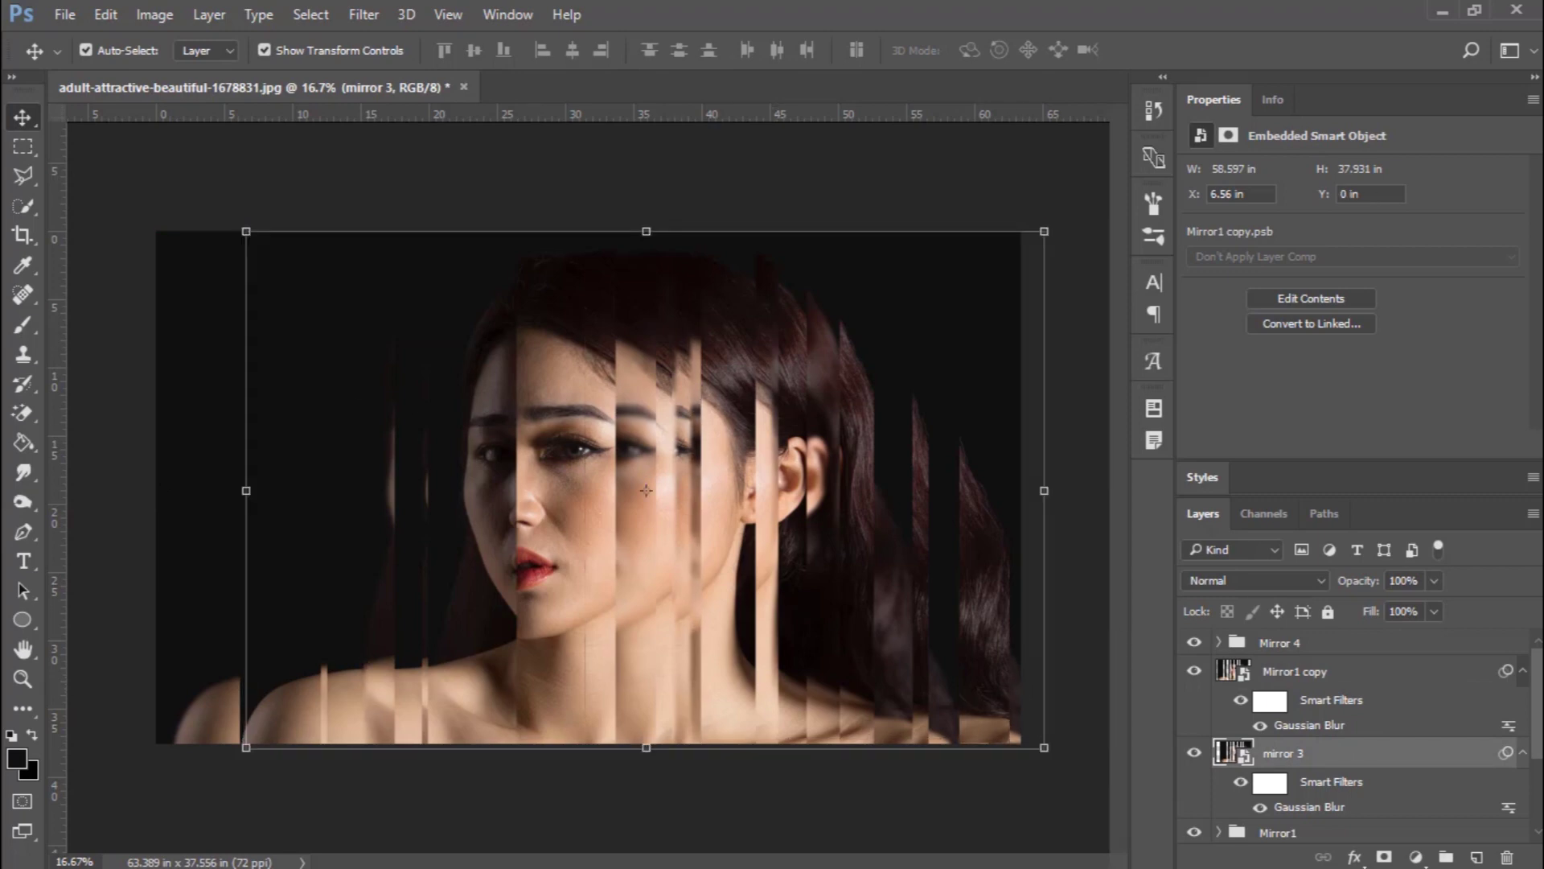
left_click(1314, 642)
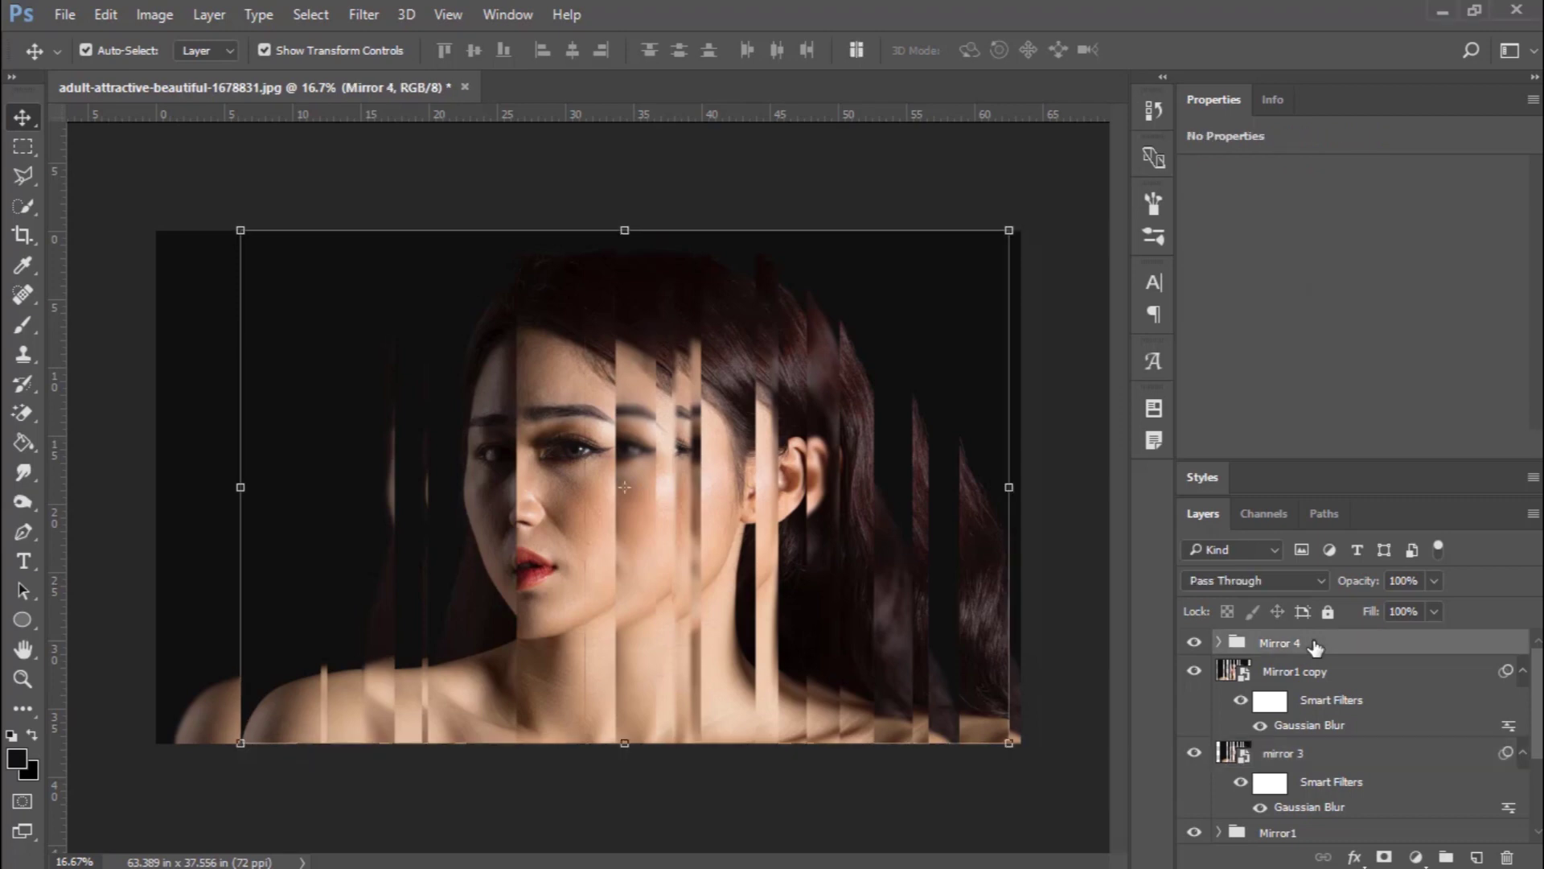
Duplicate the Mirror 4 group as Mirror 4 copy and convert that copy to an embedded smart object
right_click(1314, 642)
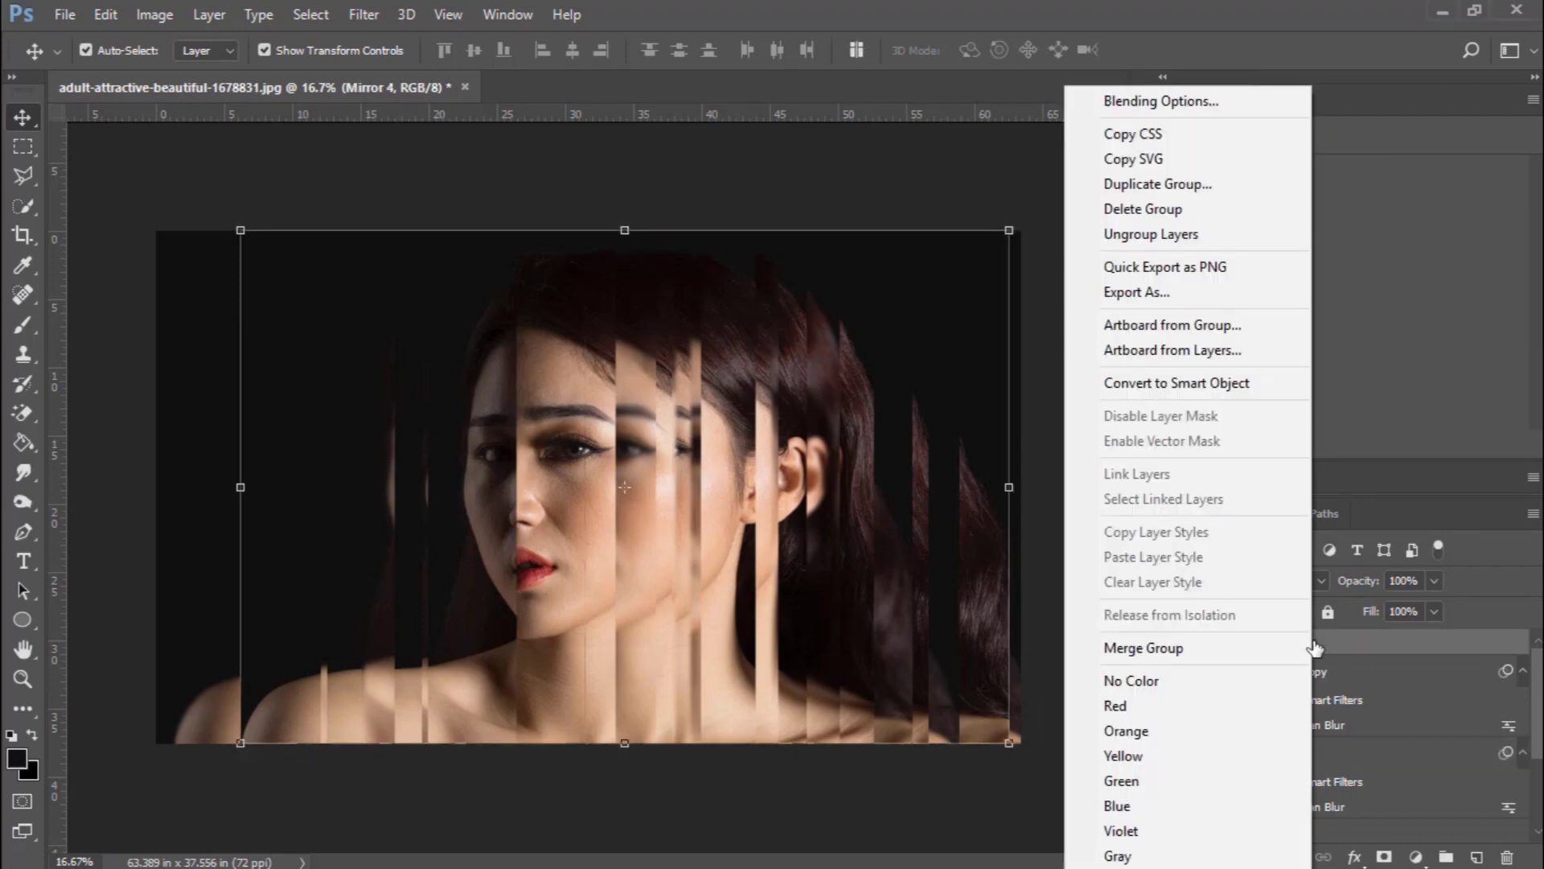
left_click(1236, 201)
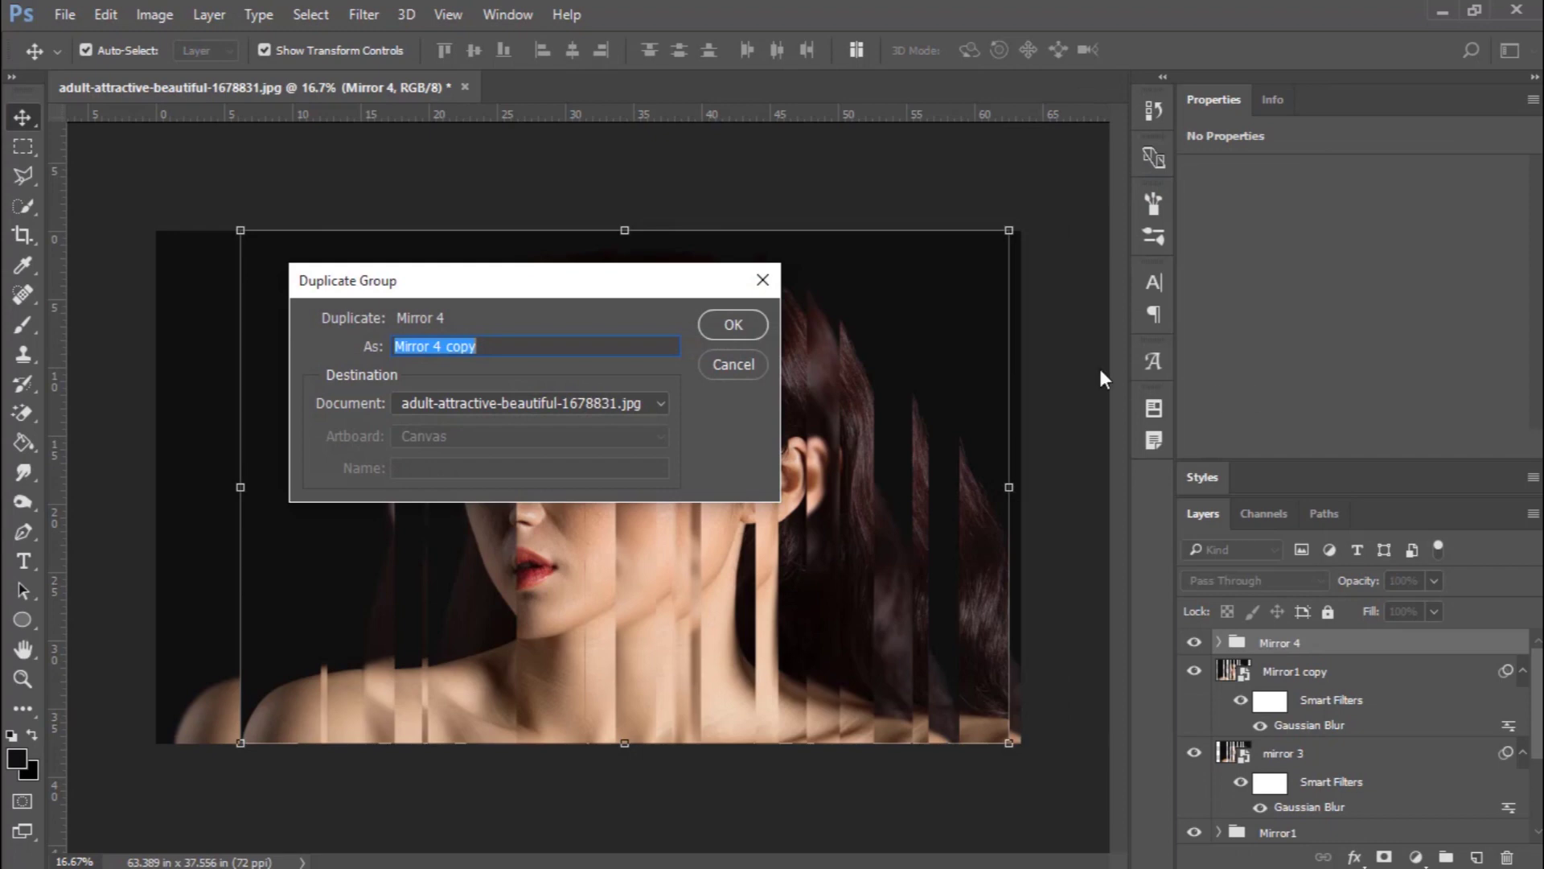
left_click(729, 326)
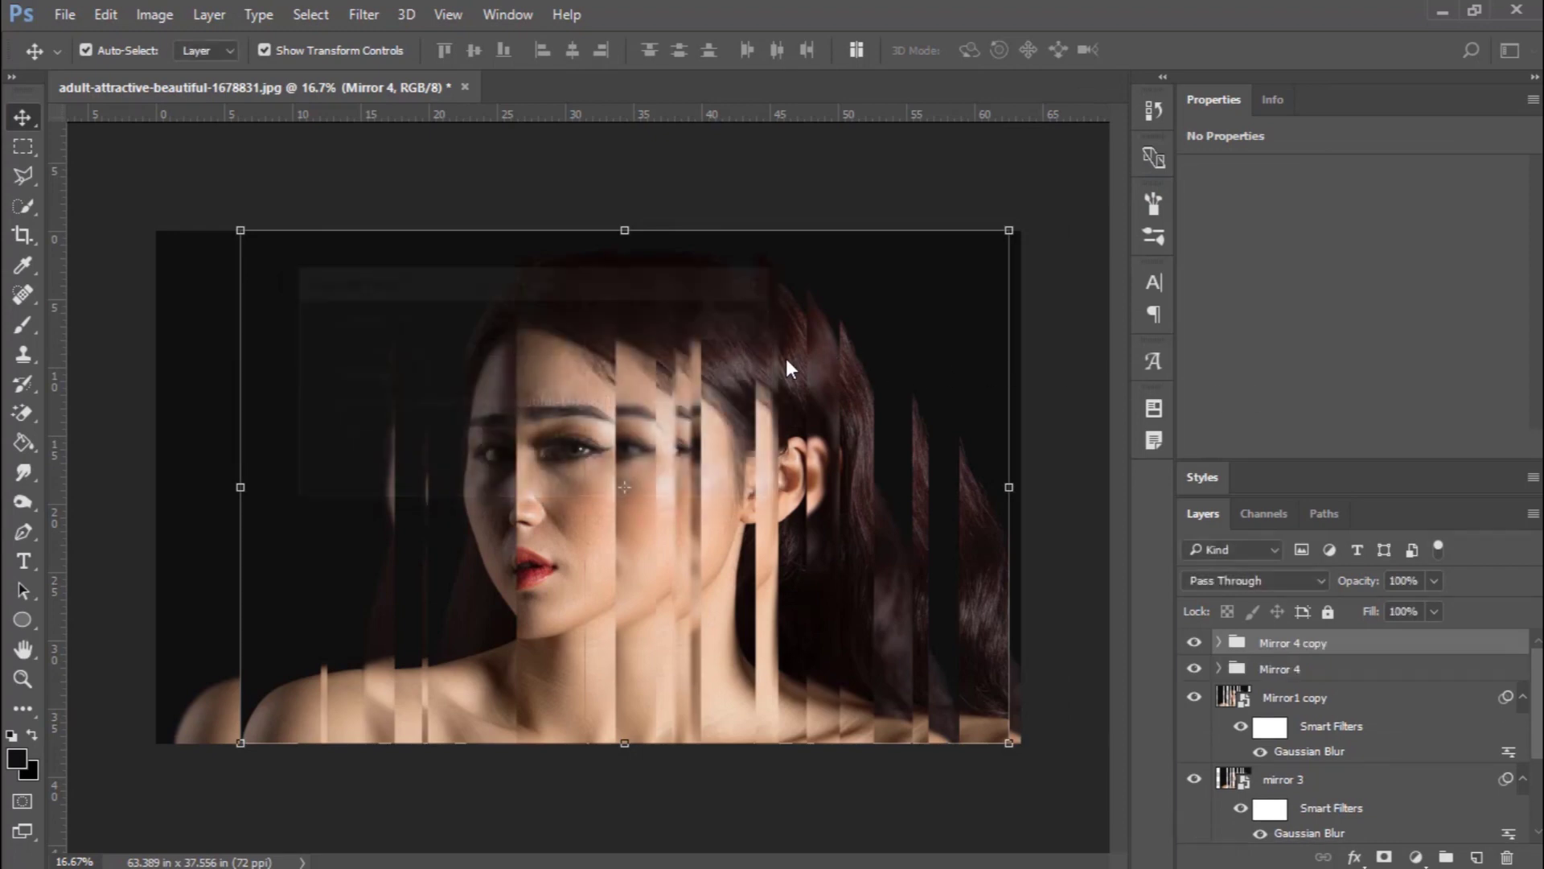
right_click(1298, 654)
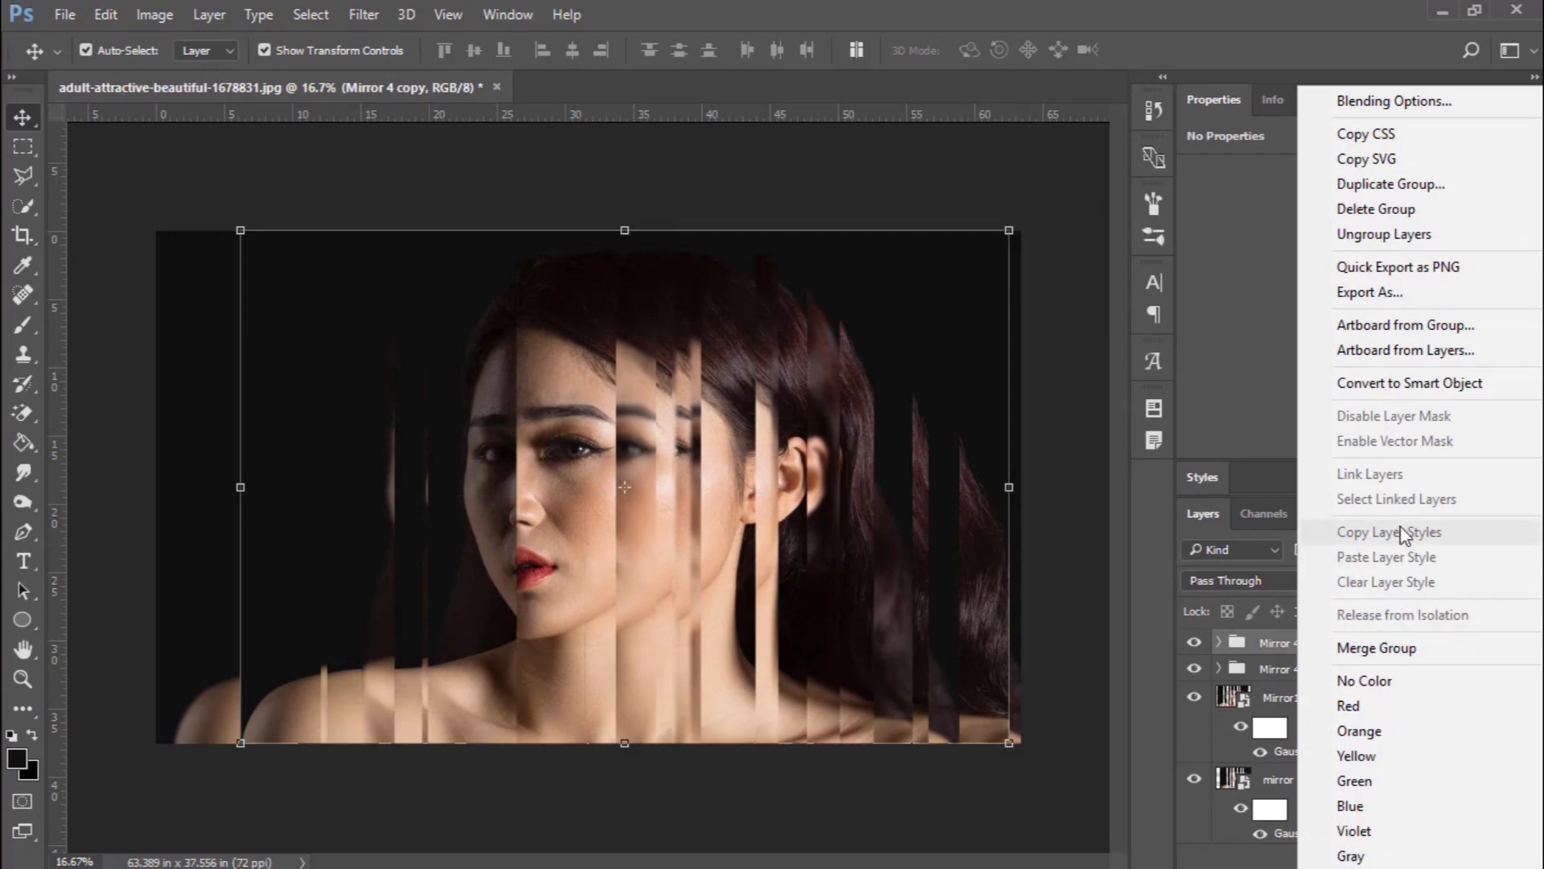
left_click(1394, 387)
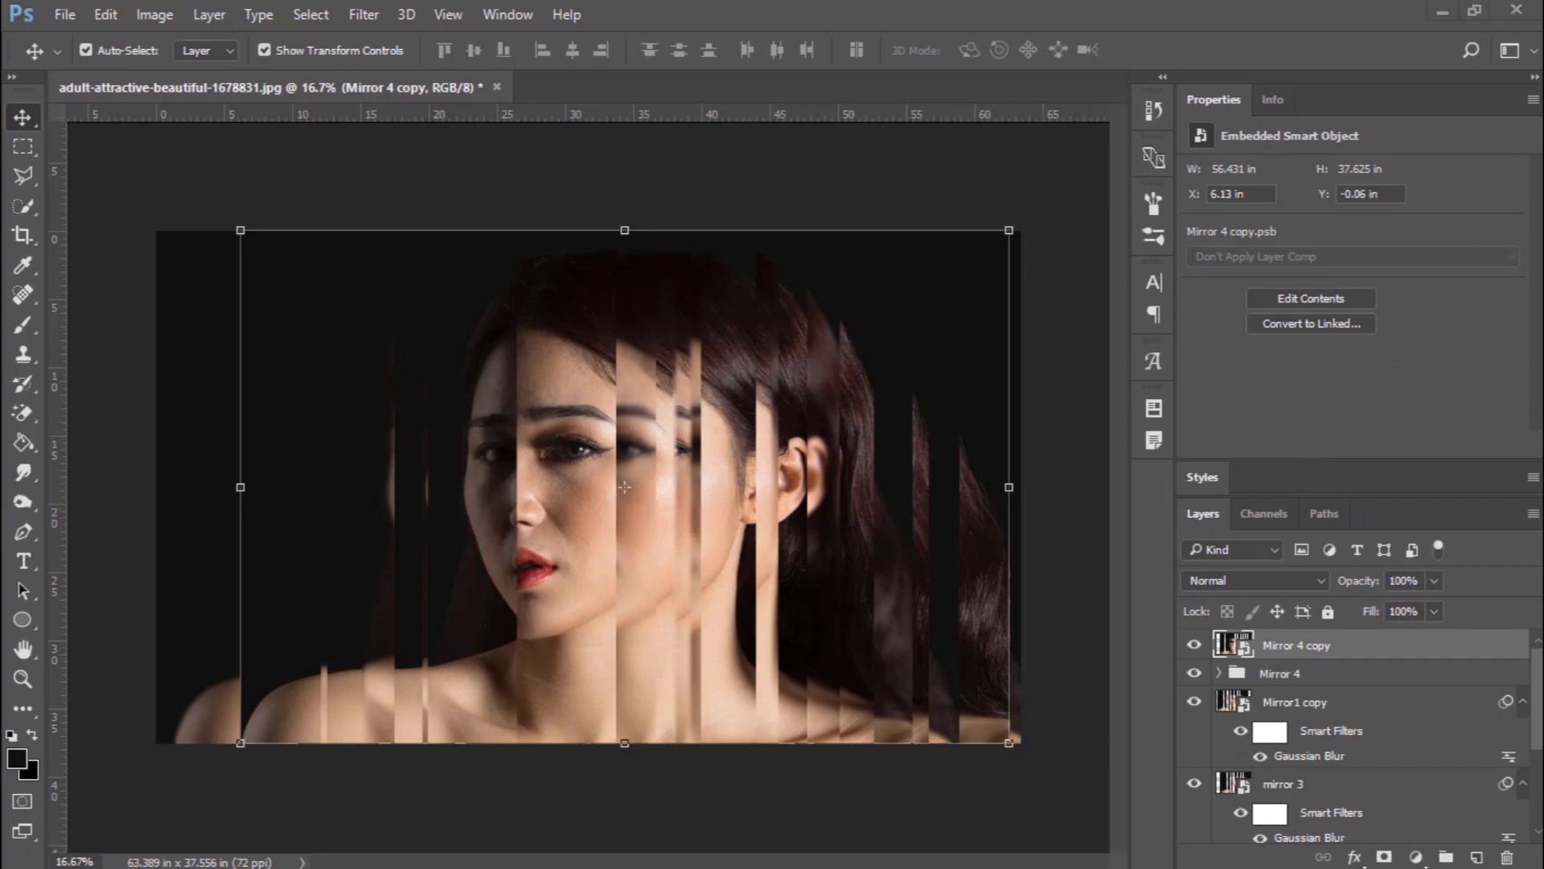
Apply a Gaussian Blur smart filter with a 10-pixel radius to Mirror 4 copy
left_click(364, 16)
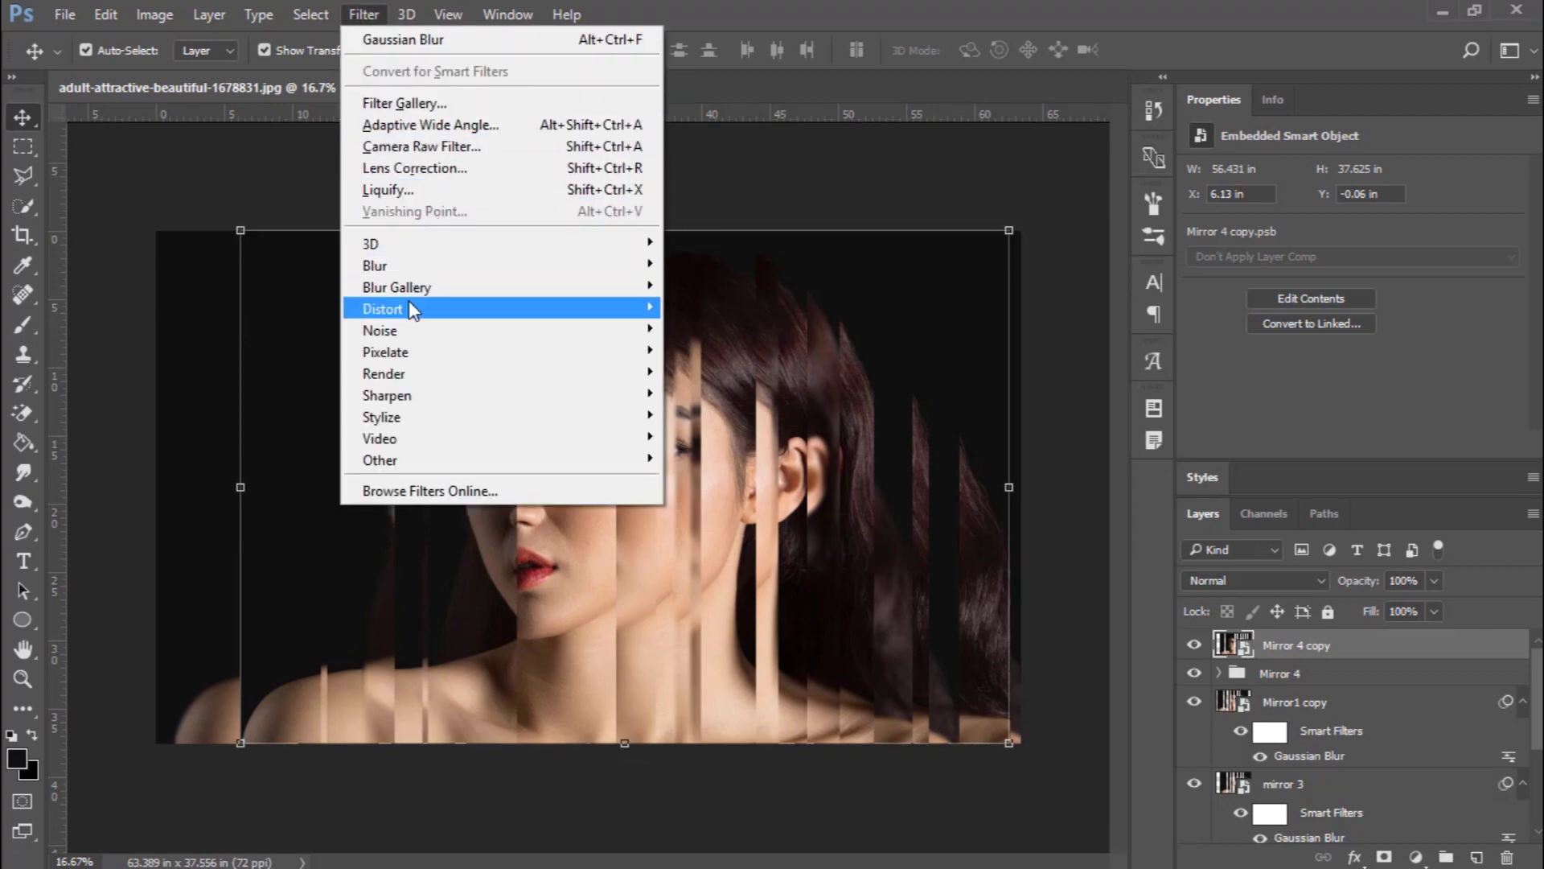
mouse_move(555, 272)
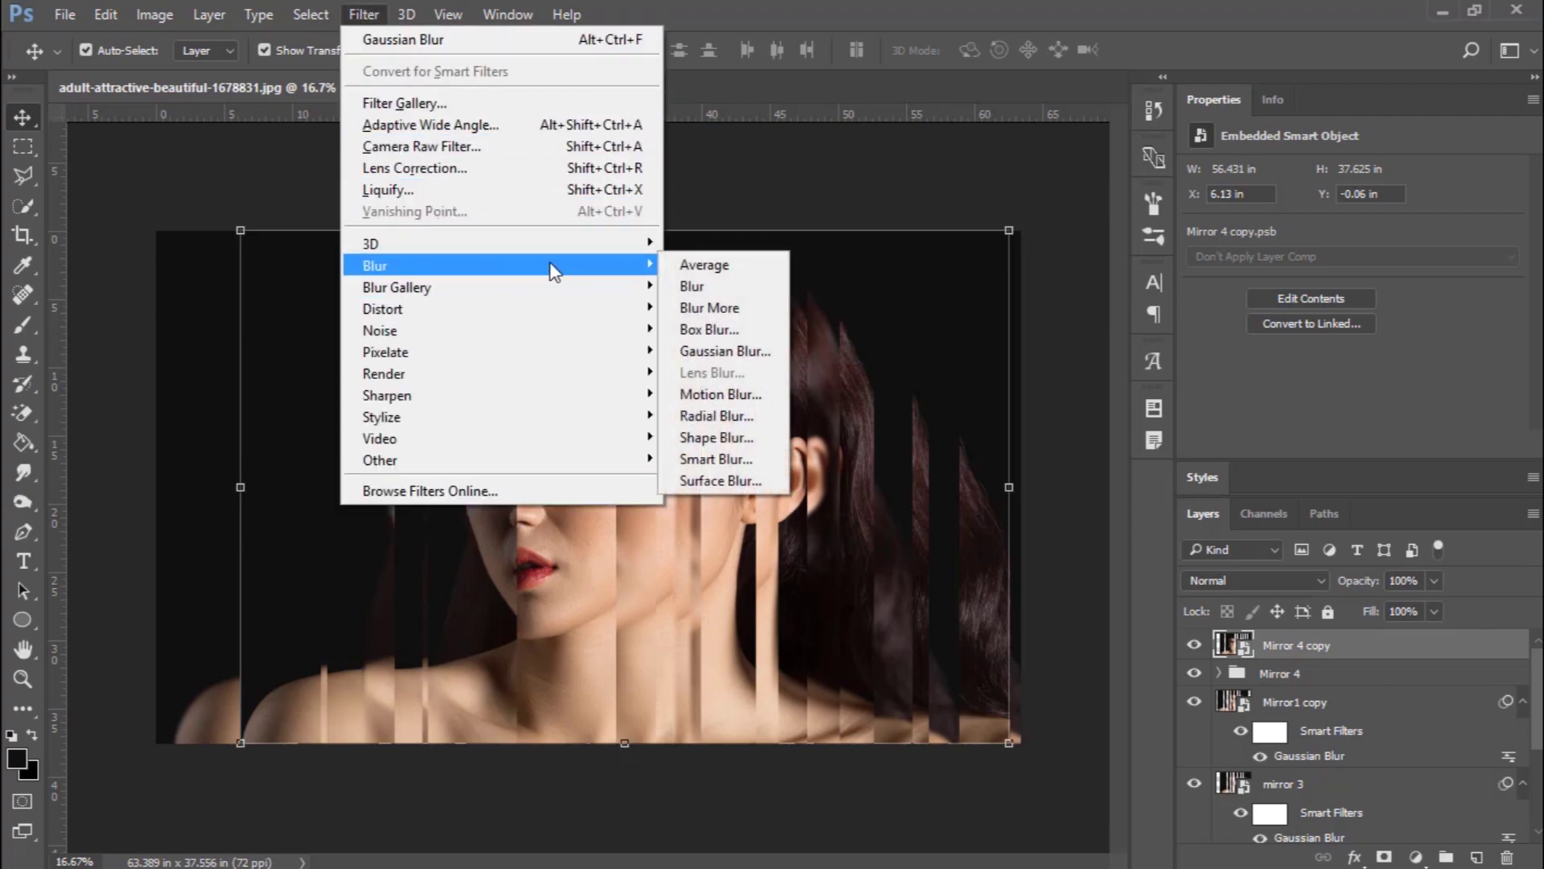
left_click(703, 352)
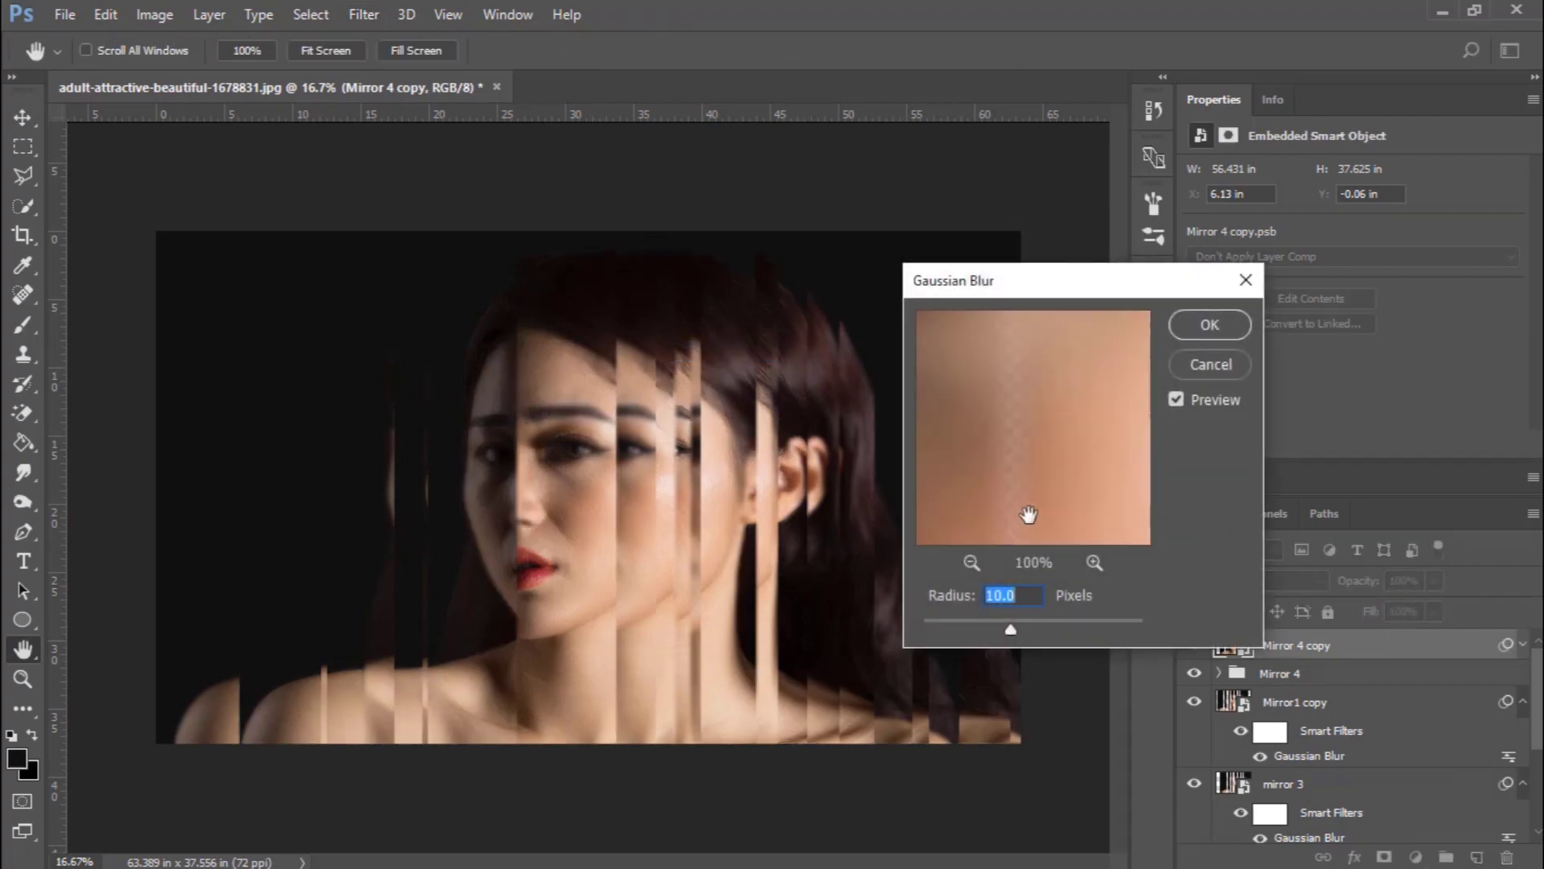
type("10")
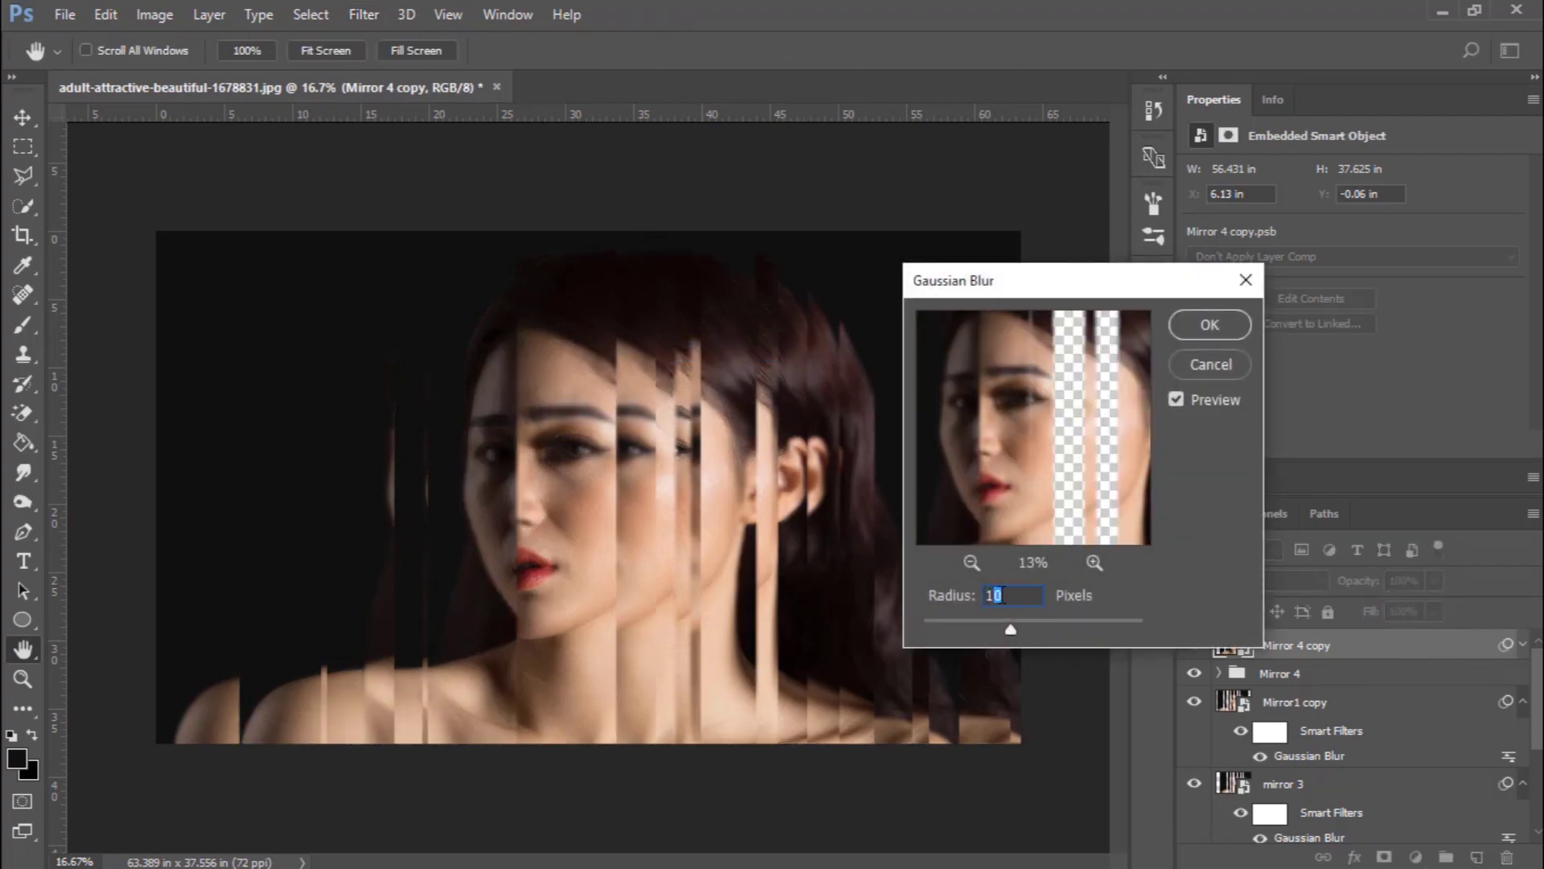
left_click(1208, 325)
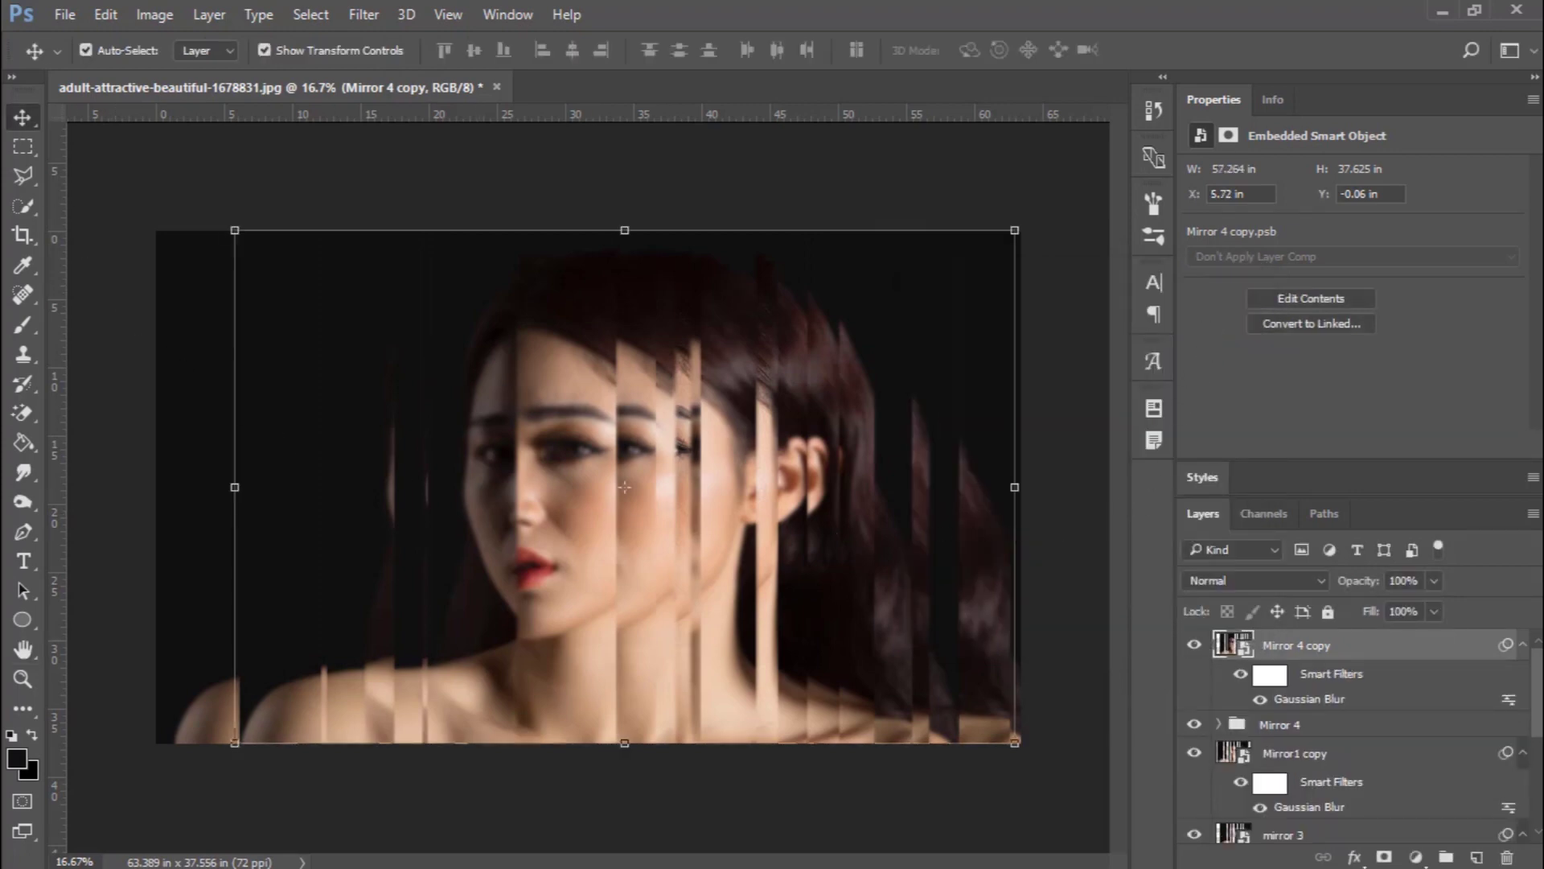
Shift blurred Mirror 4 copy right to about X 15.47 in and place it below Mirror 4
left_click_drag(706, 631, 855, 631)
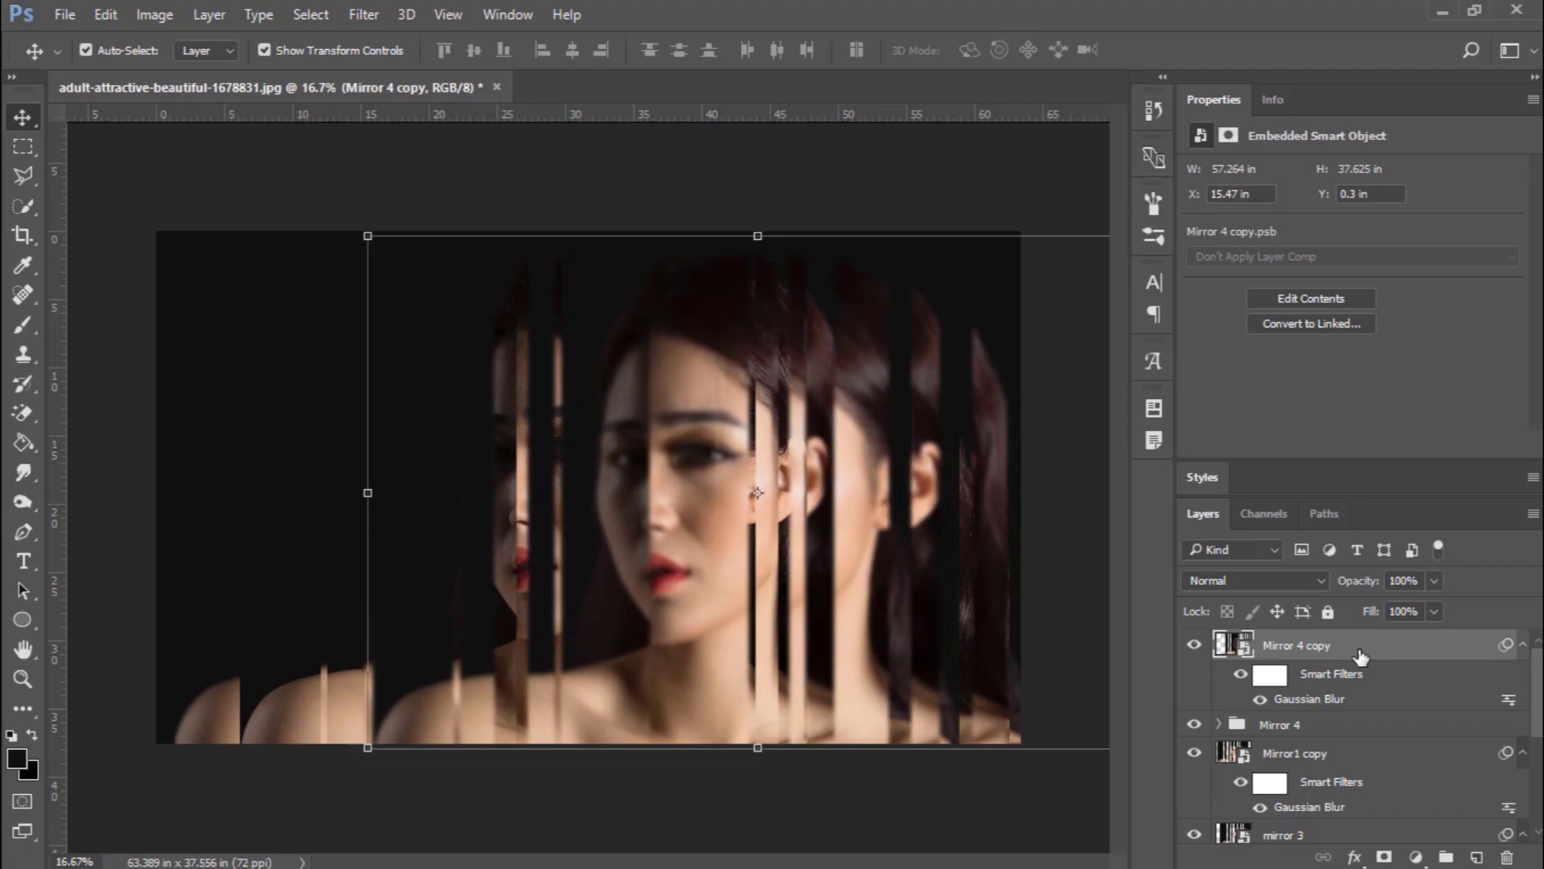
left_click_drag(1355, 656, 1322, 743)
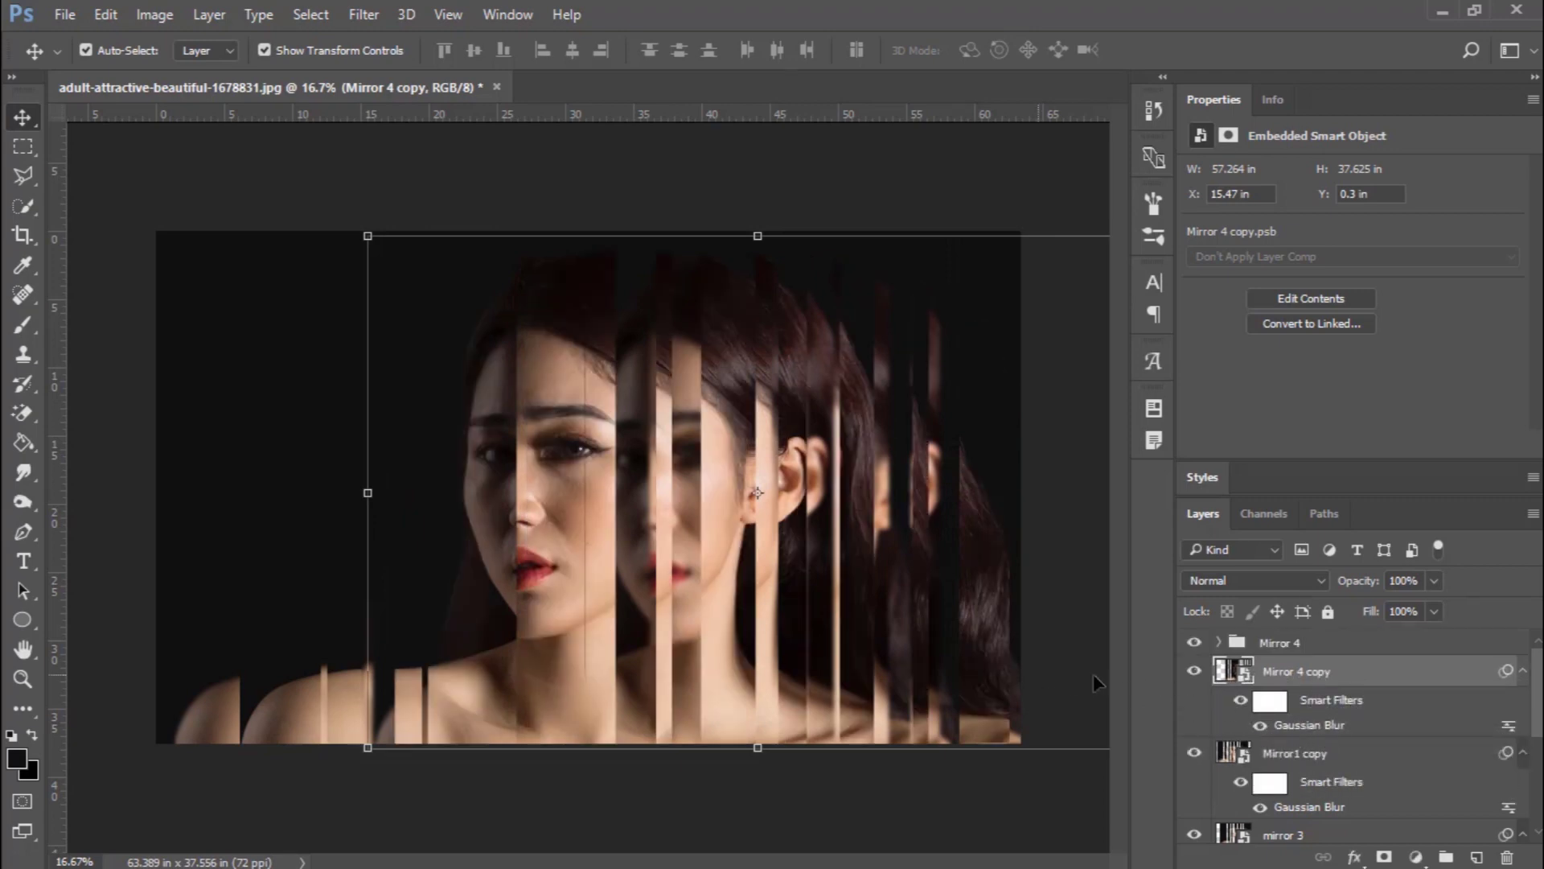
Add a Reveal All layer mask to the Mirror 4 group
left_click(1307, 644)
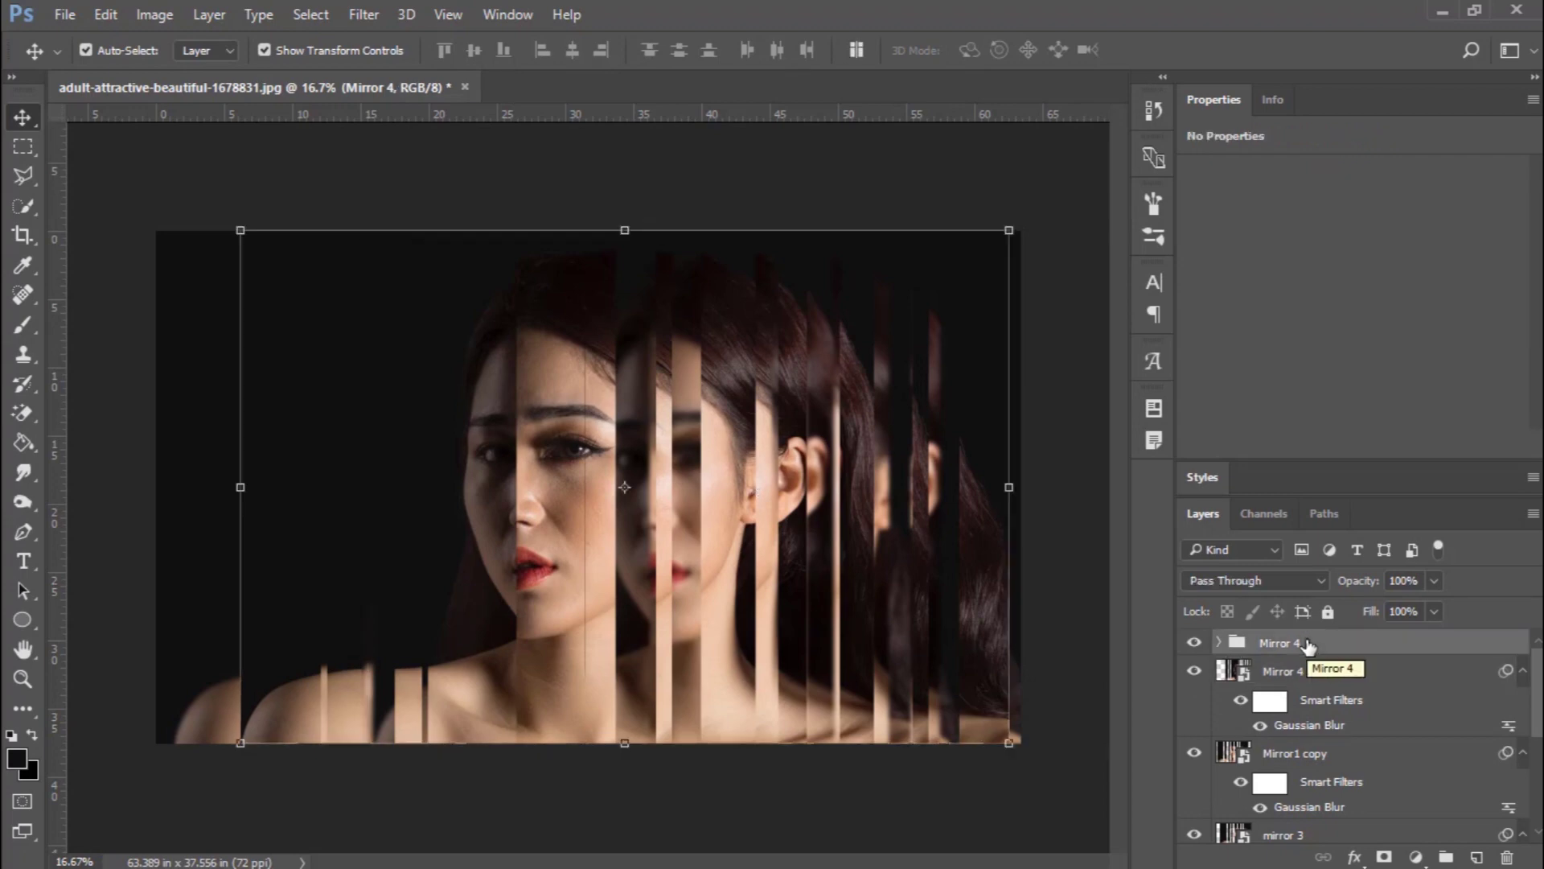
key("m")
left_click(206, 16)
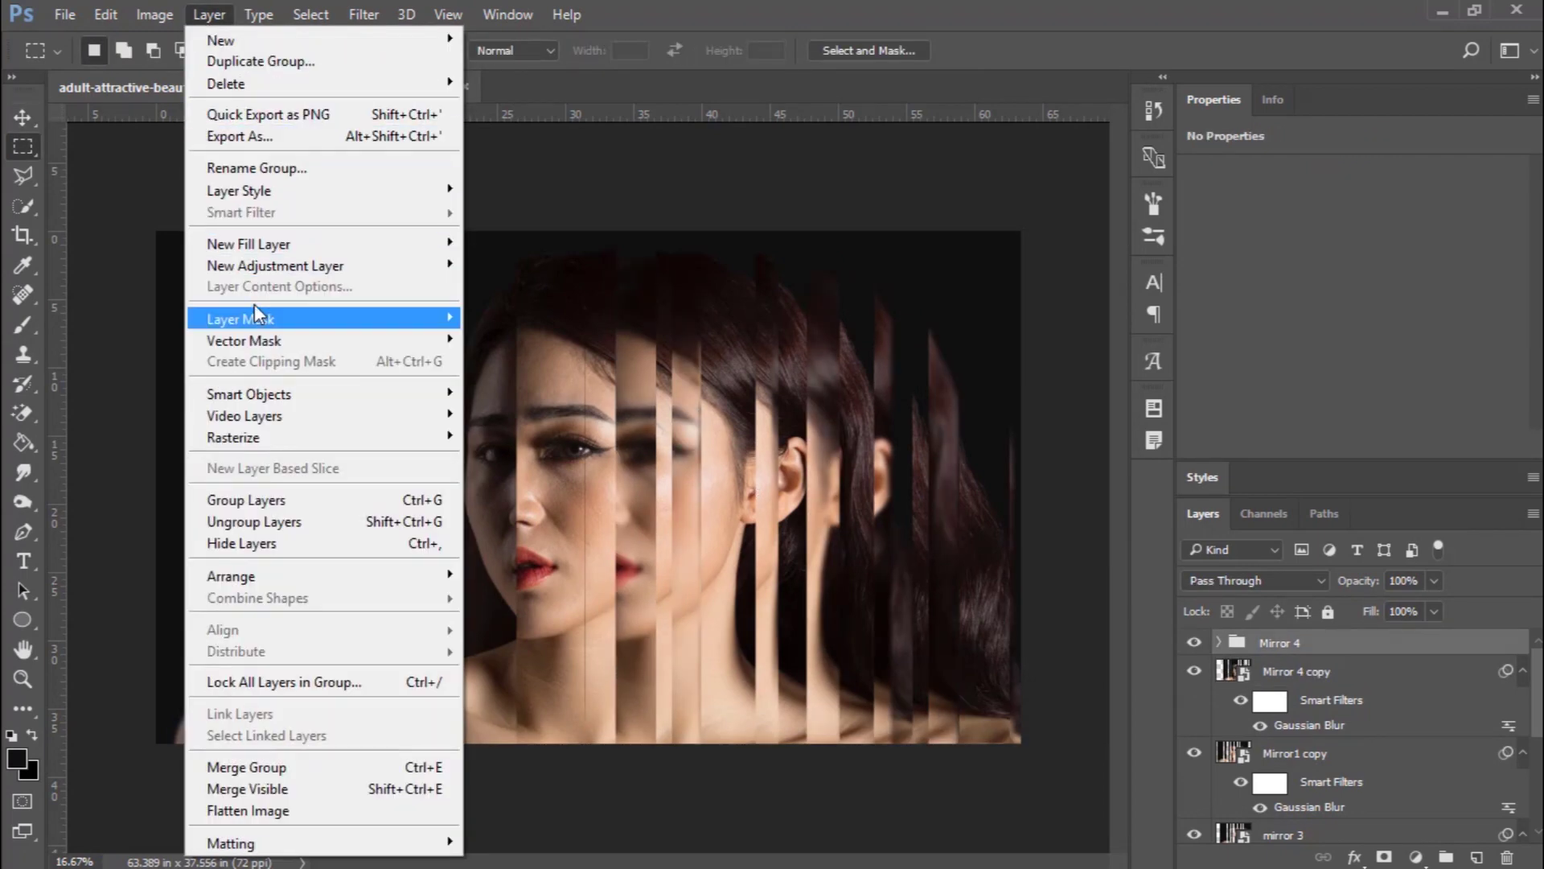
mouse_move(258, 319)
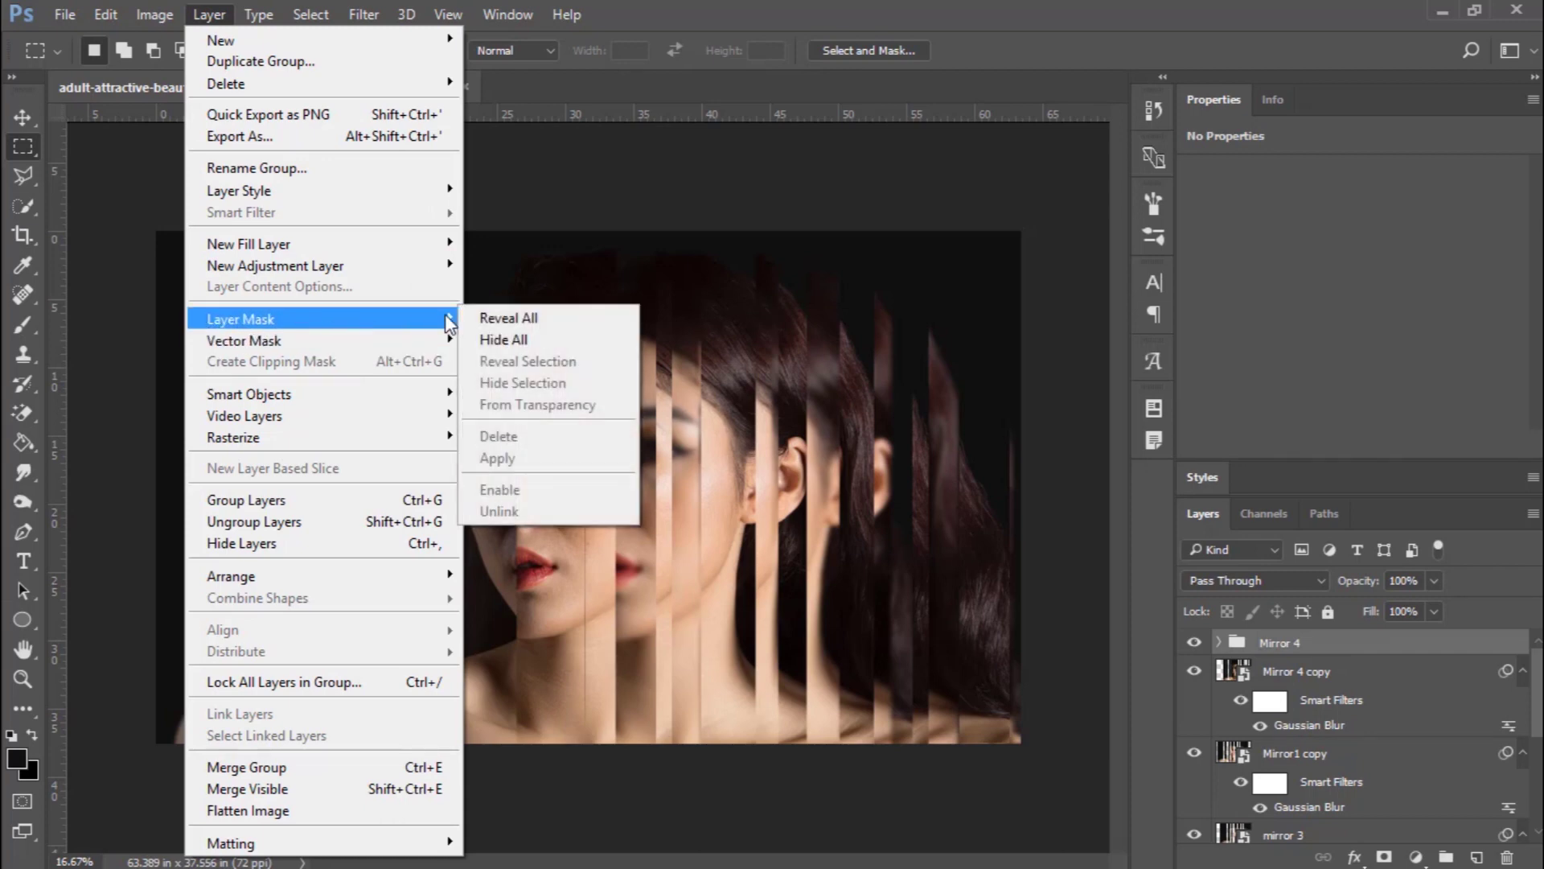
left_click(495, 320)
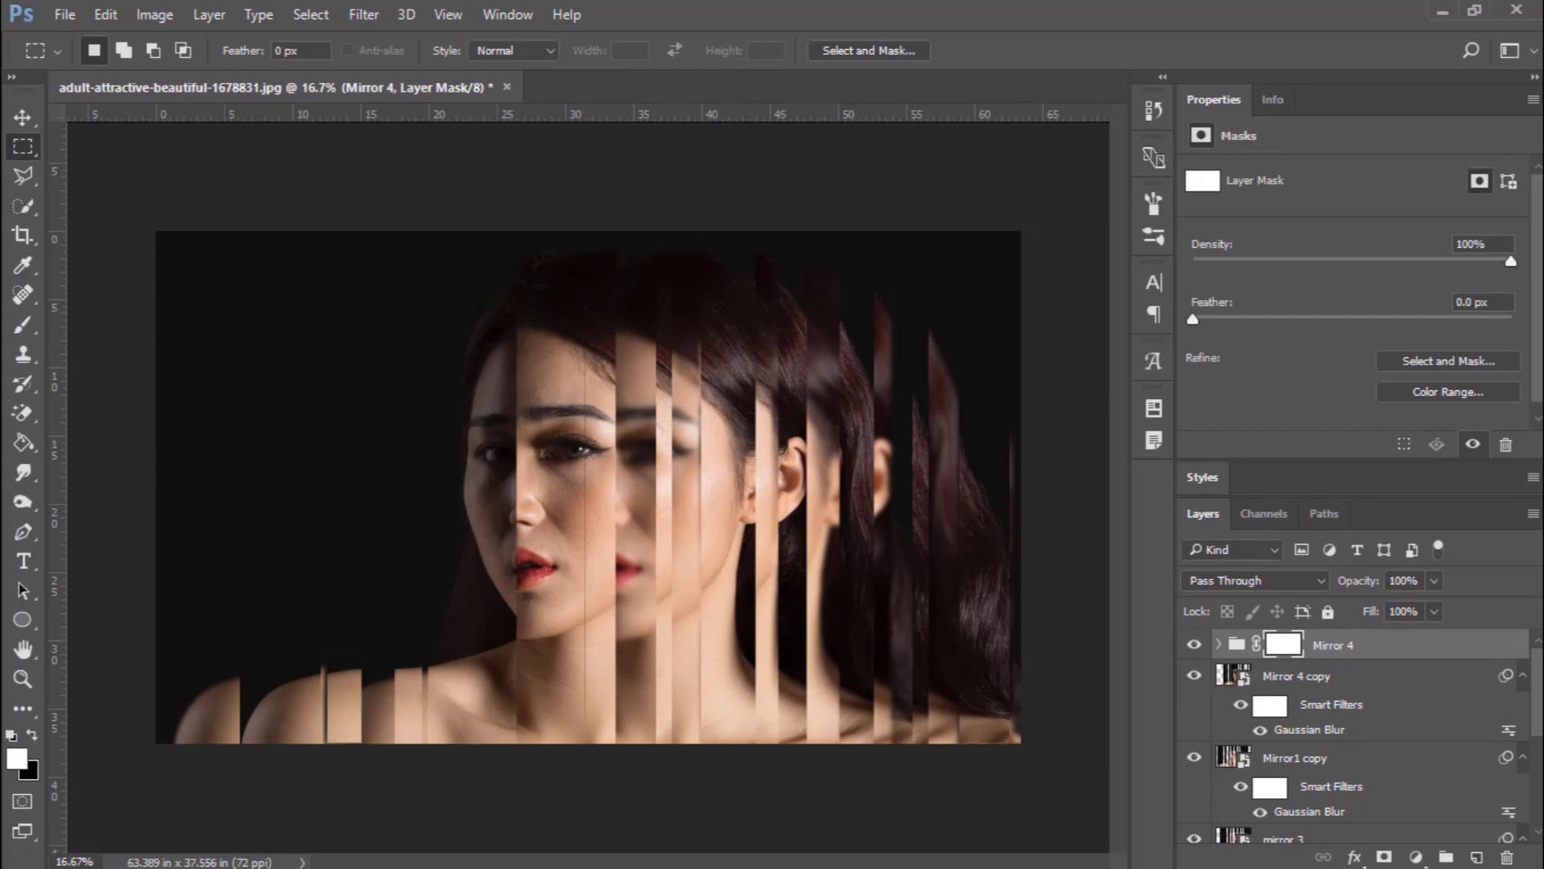
Draw a right-to-left gradient on the mask, from the right side to the left eye
left_click(16, 438)
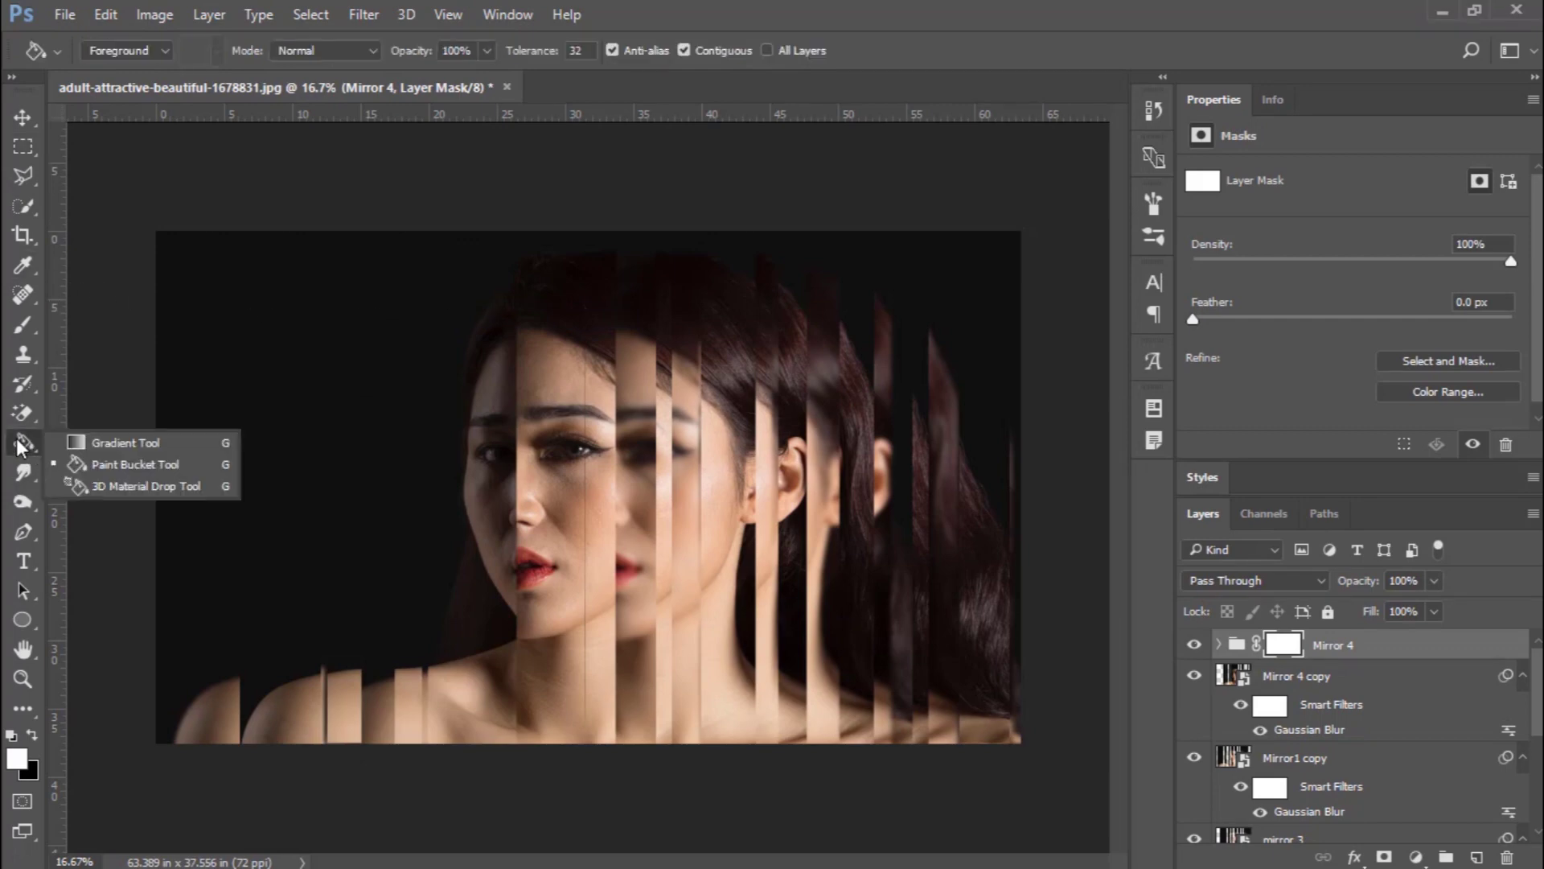
left_click(131, 444)
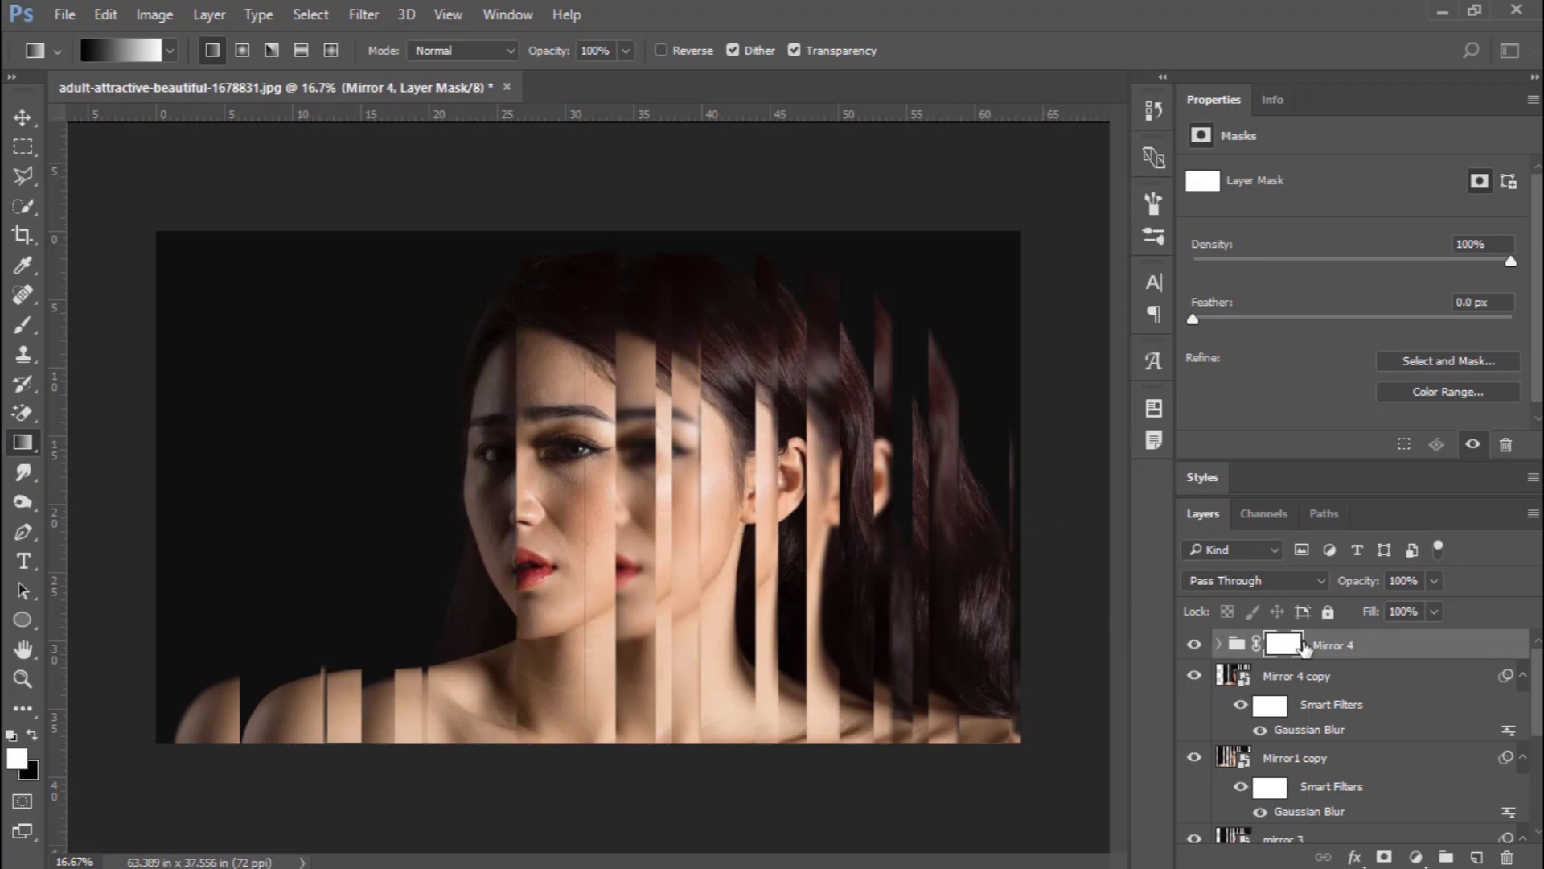
left_click(1218, 644)
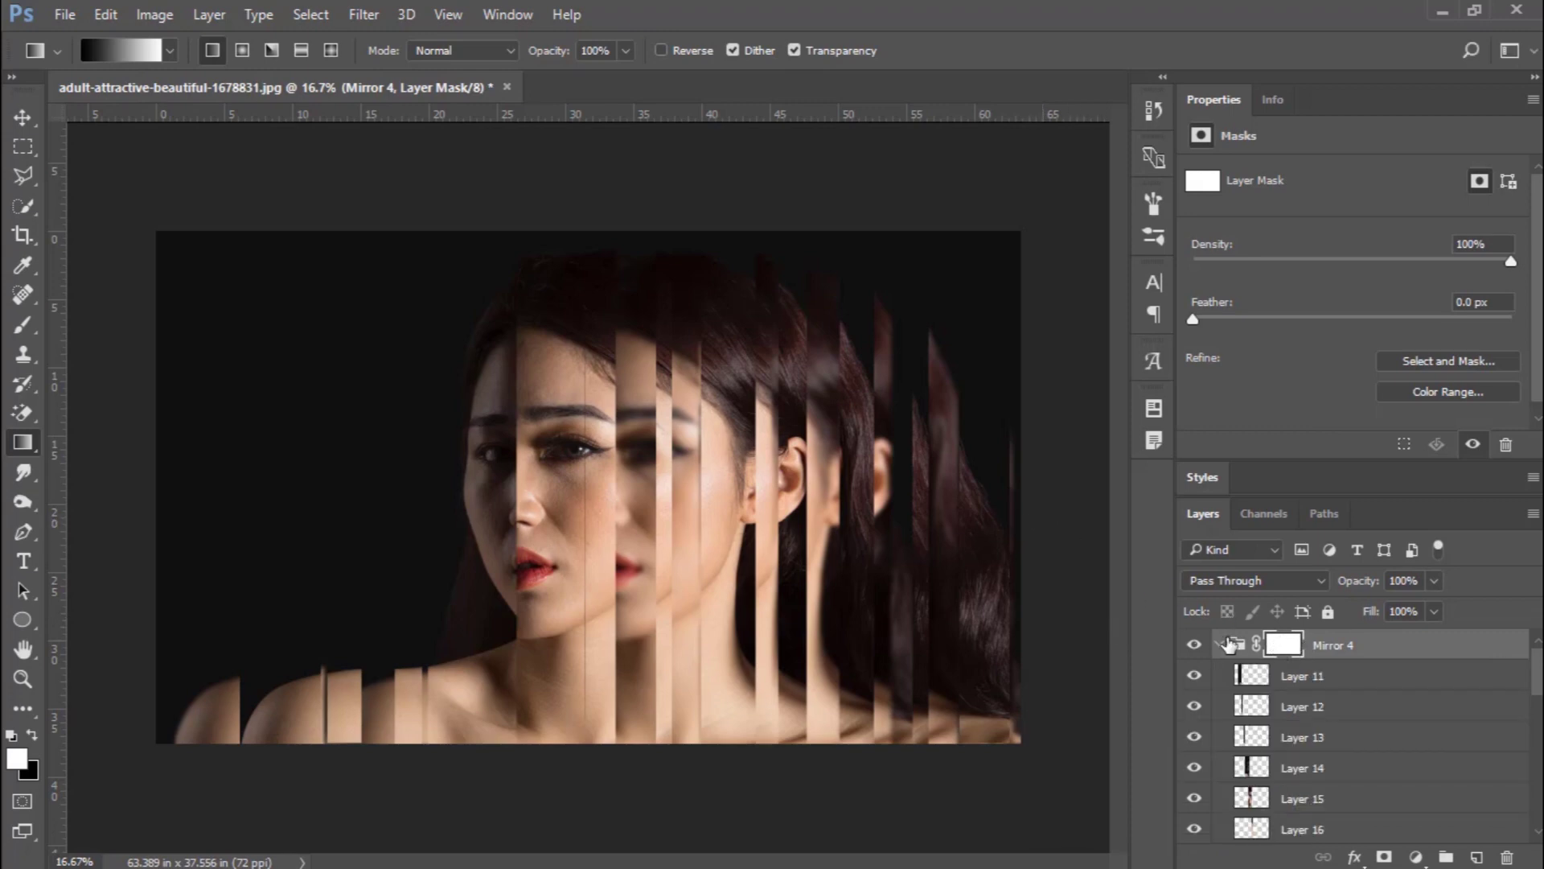
left_click(1219, 644)
left_click_drag(1057, 485, 671, 484)
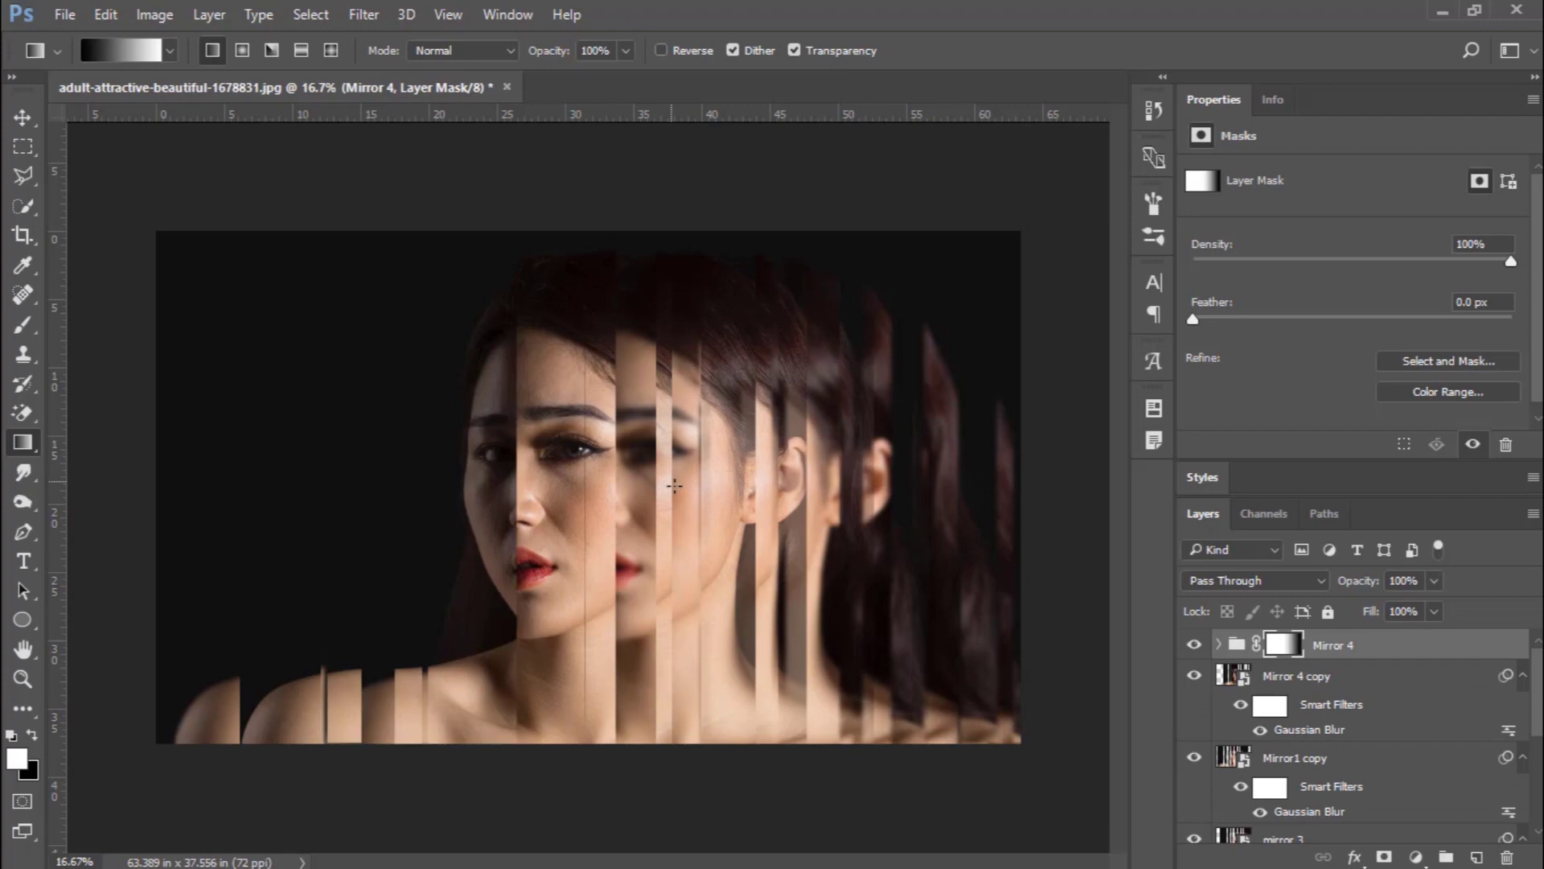
left_click_drag(1078, 483, 549, 472)
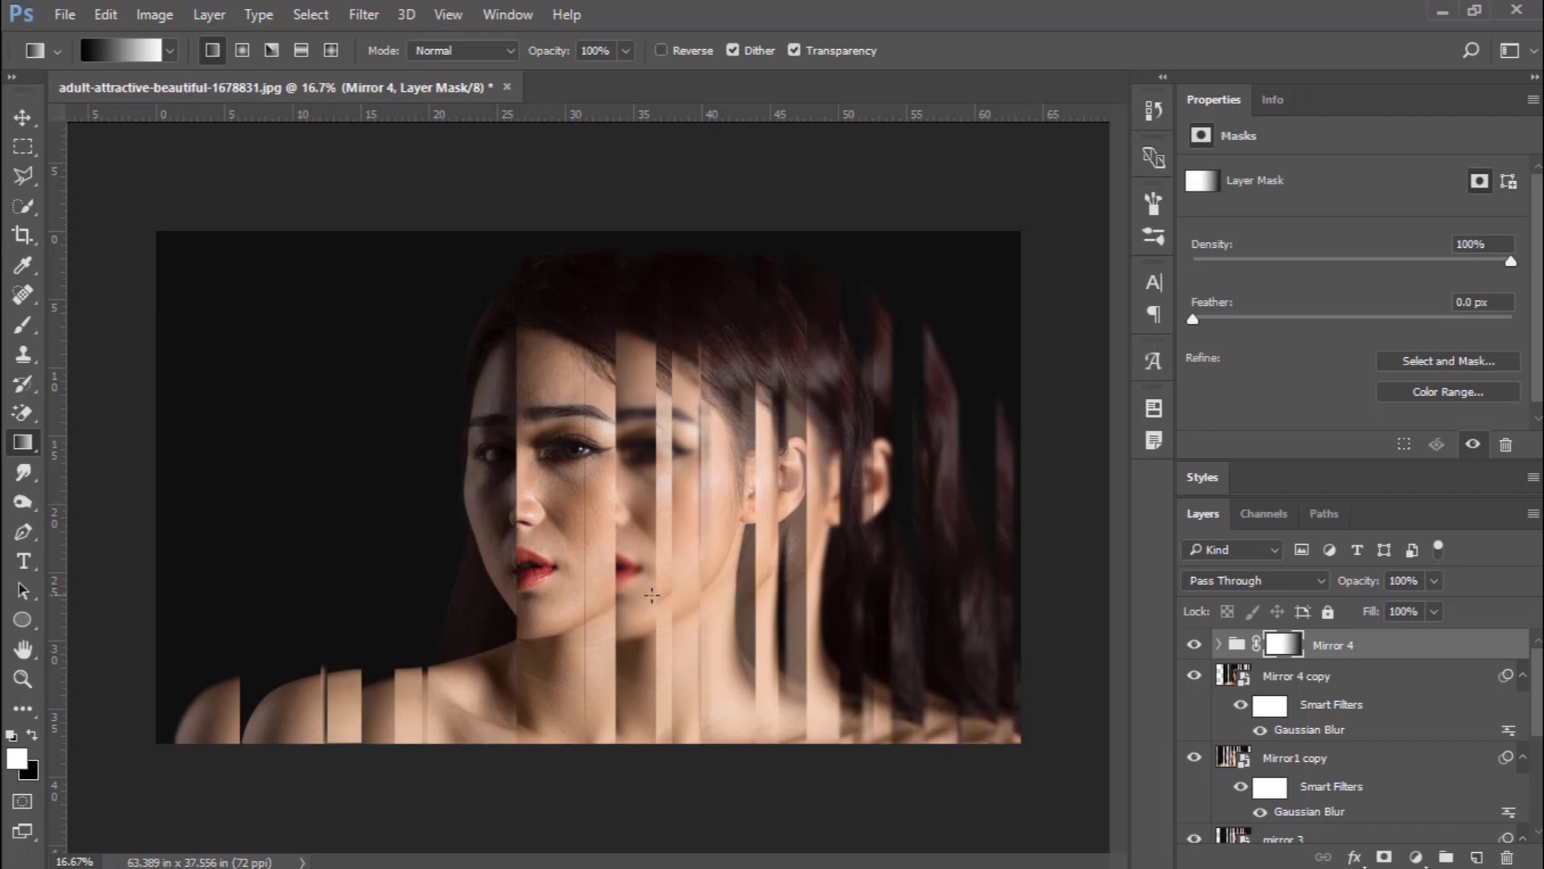
Duplicate the blurred Mirror 4 copy layer as Mirror 4 copy 2
left_click(1327, 680)
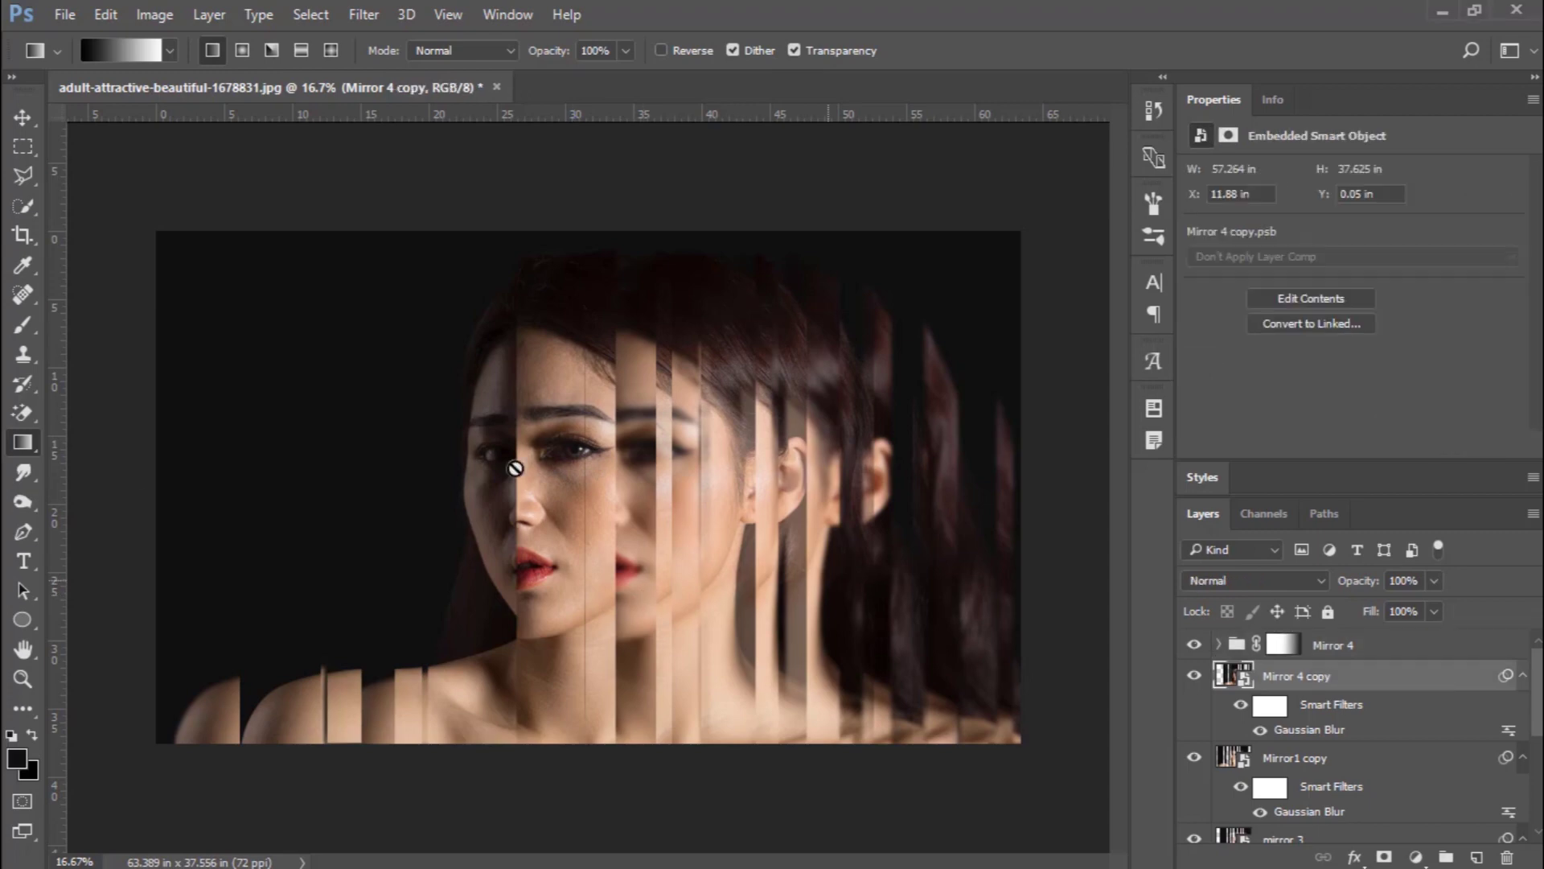
left_click(23, 117)
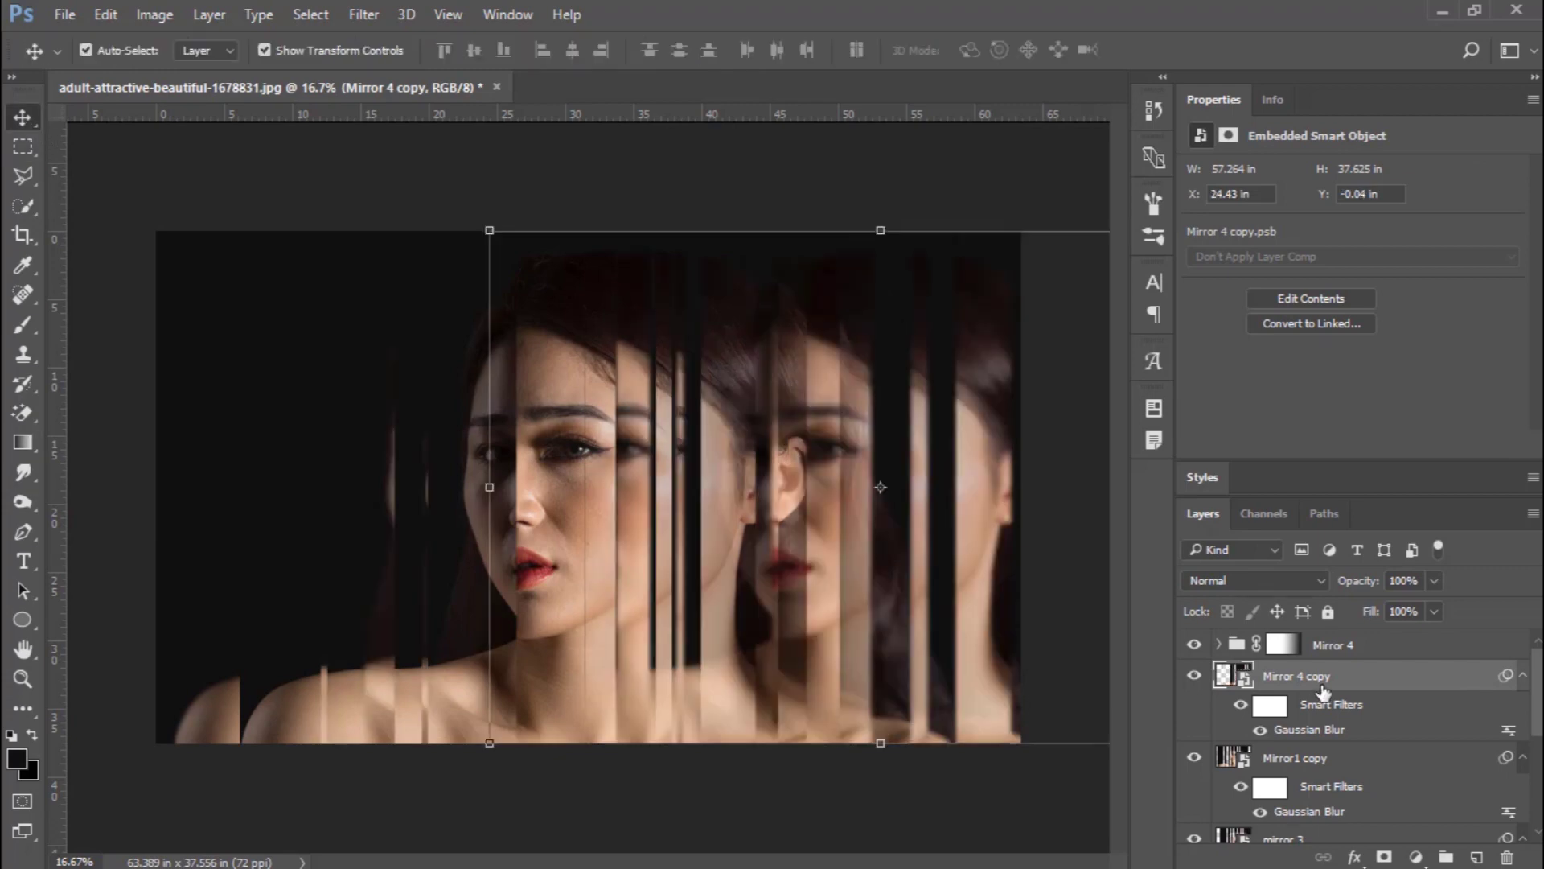
right_click(1323, 691)
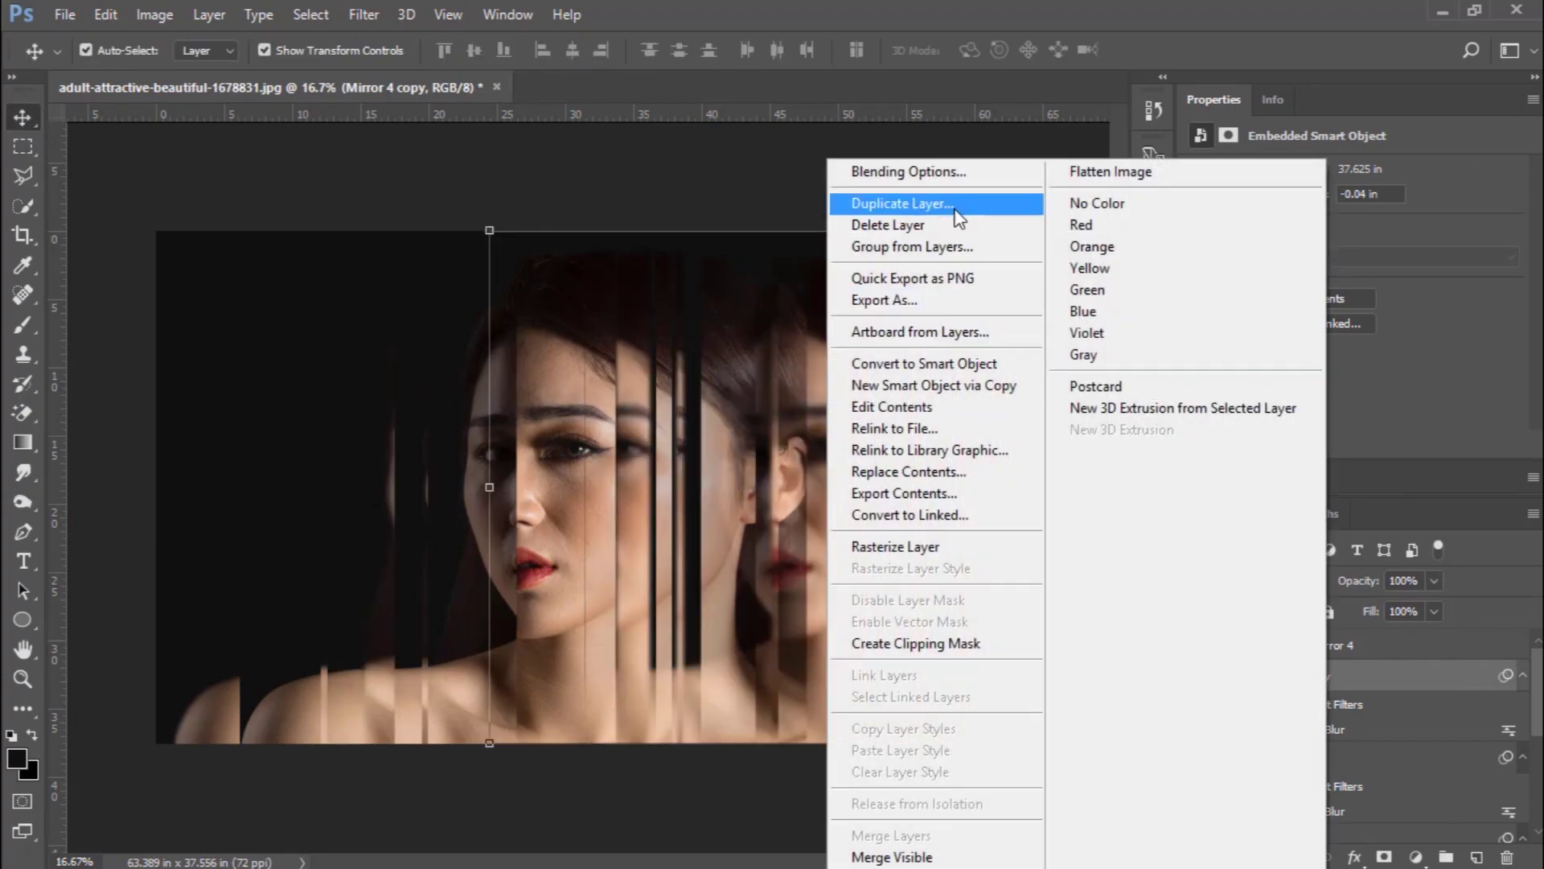
left_click(924, 203)
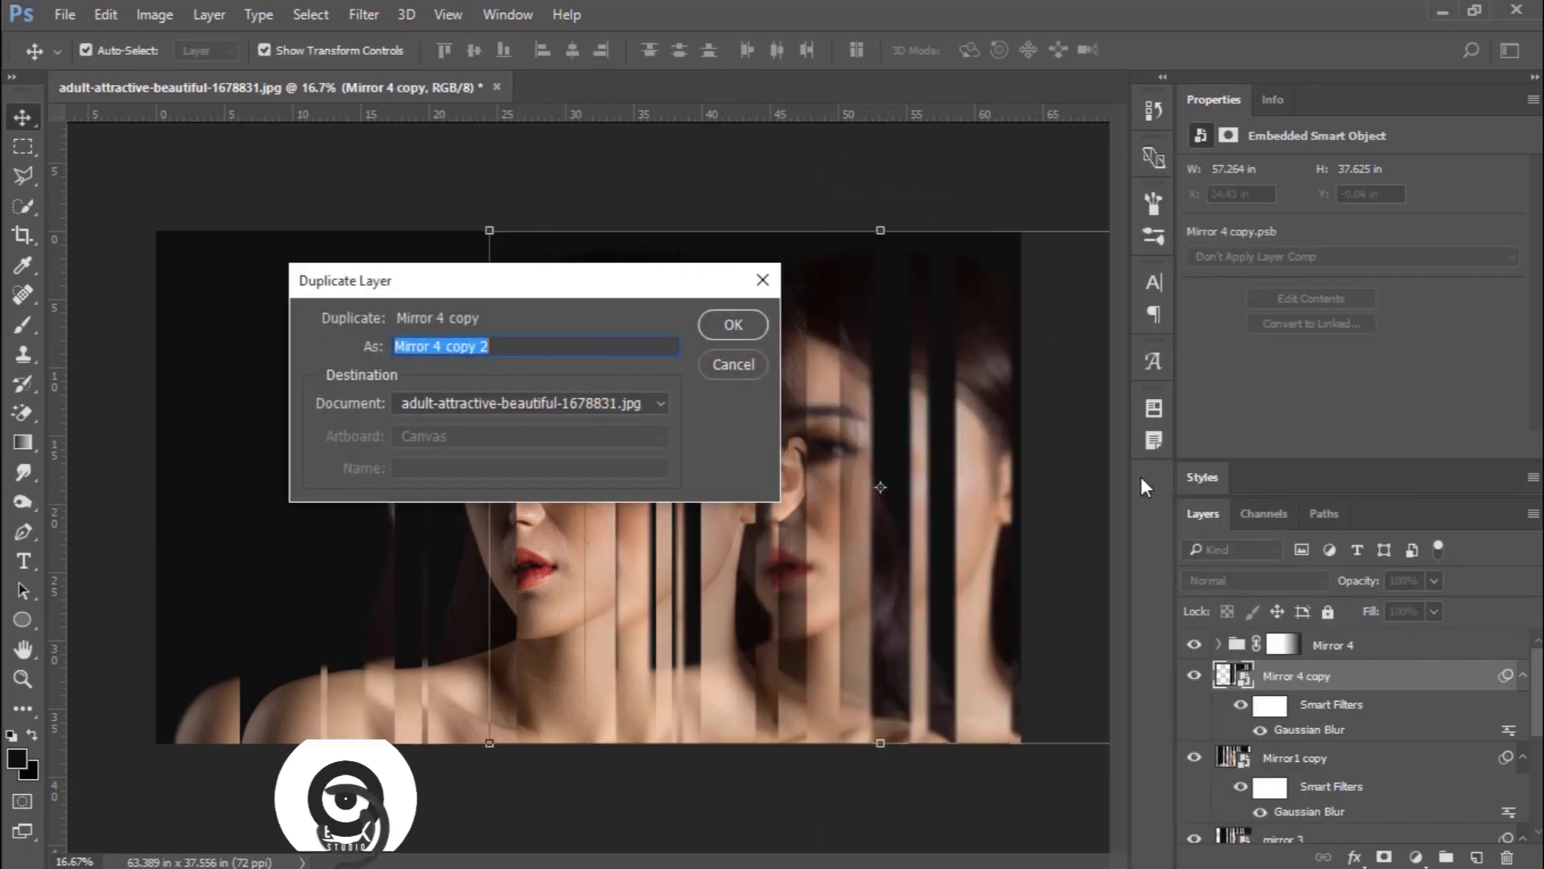
left_click(749, 322)
Shift Mirror 4 copy 2 left and slightly up to X -17.54 in, Y 0.31 in, so a face sits at the left edge
left_click_drag(792, 509, 257, 481)
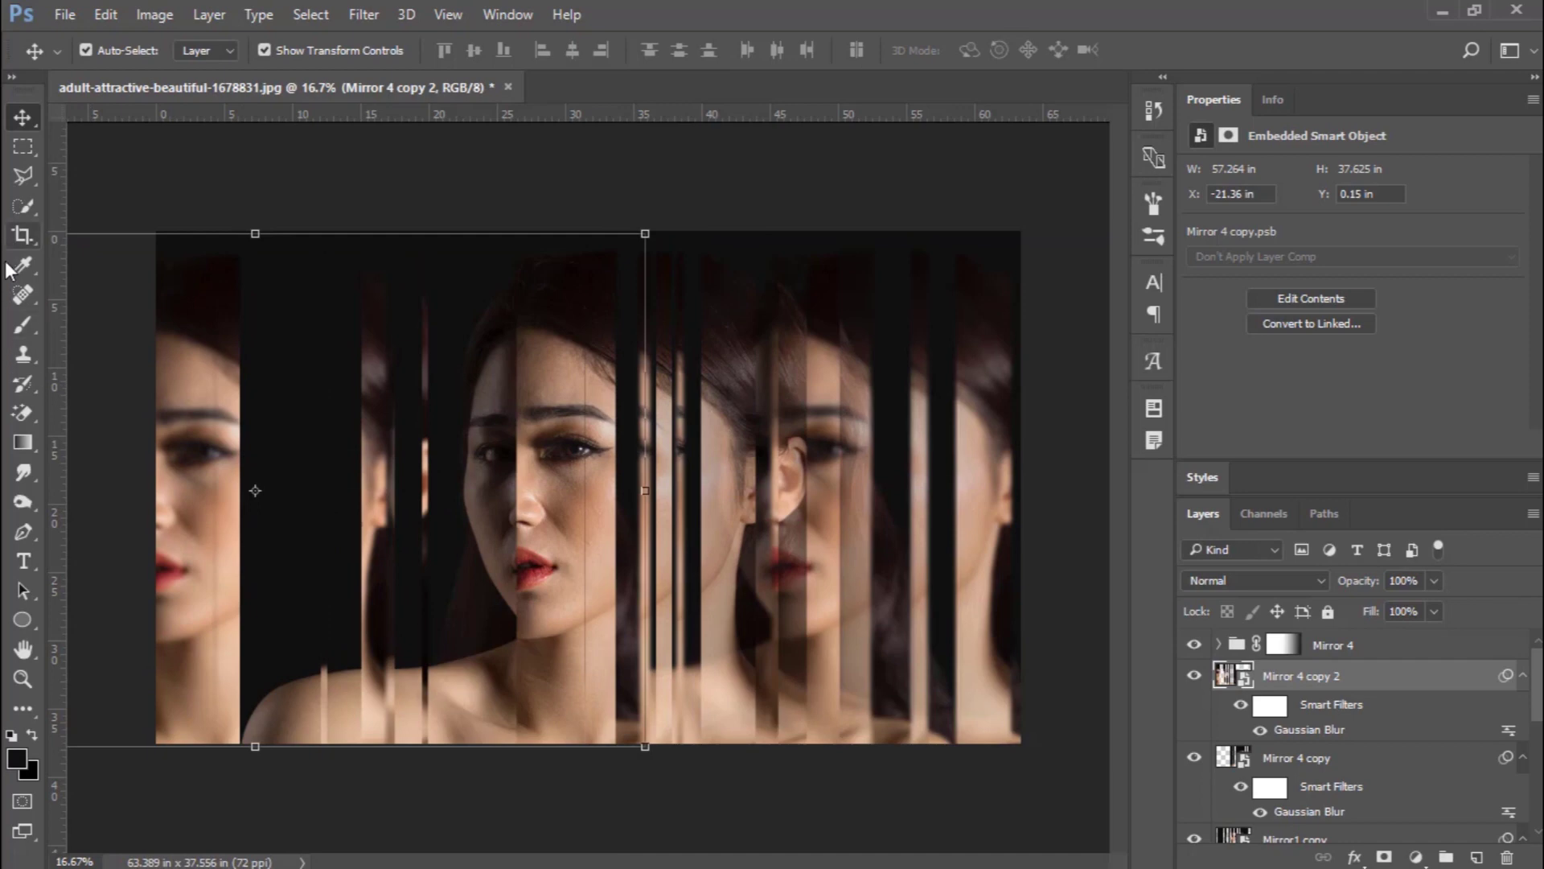
left_click(23, 149)
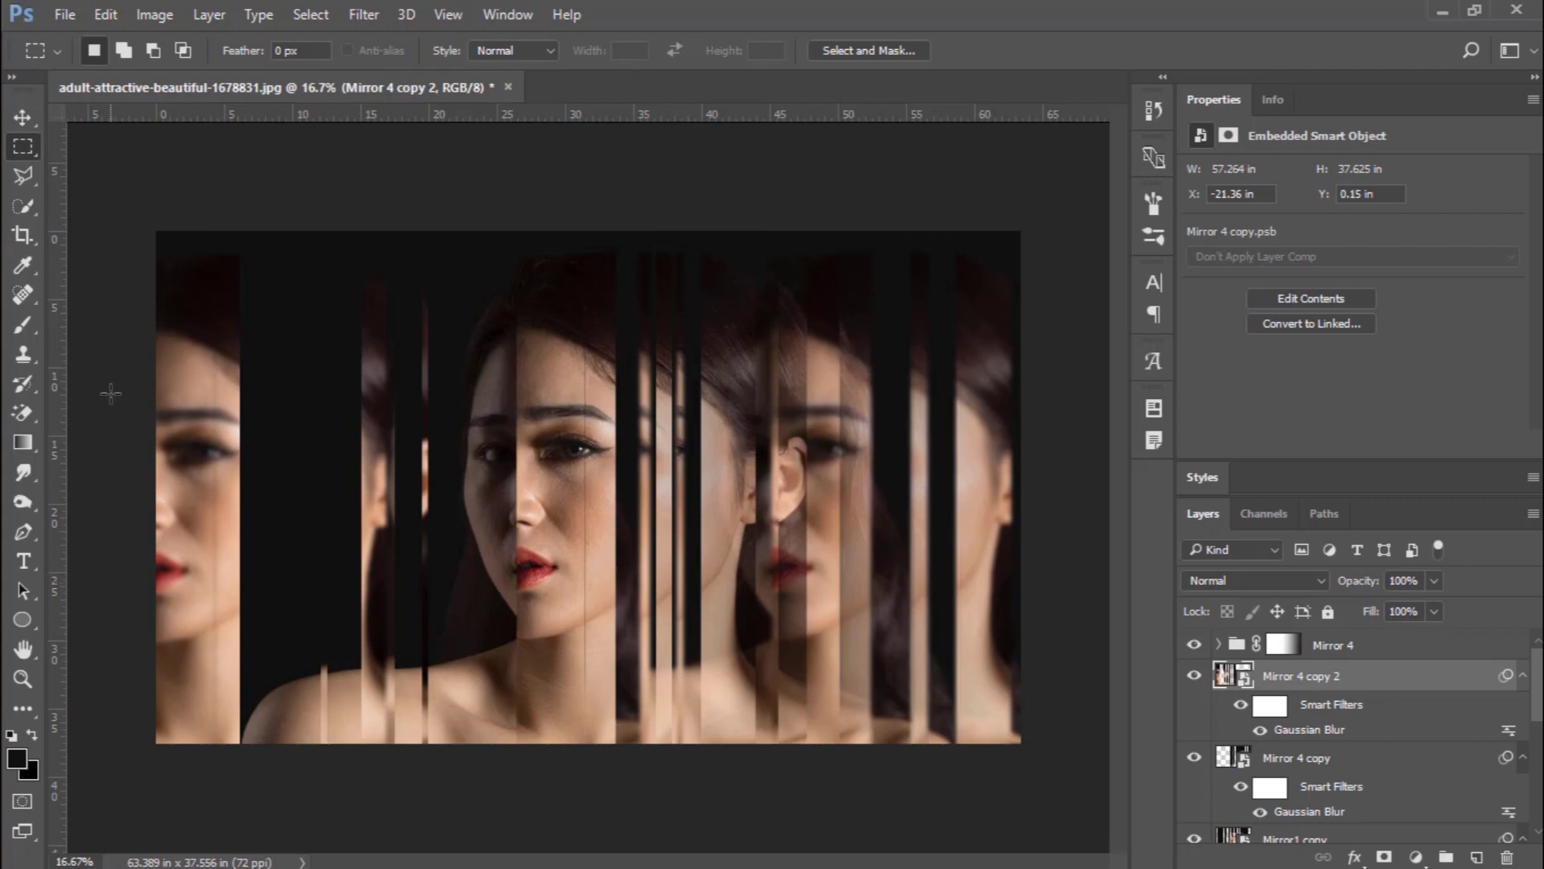
key("v")
left_click_drag(111, 393, 241, 465)
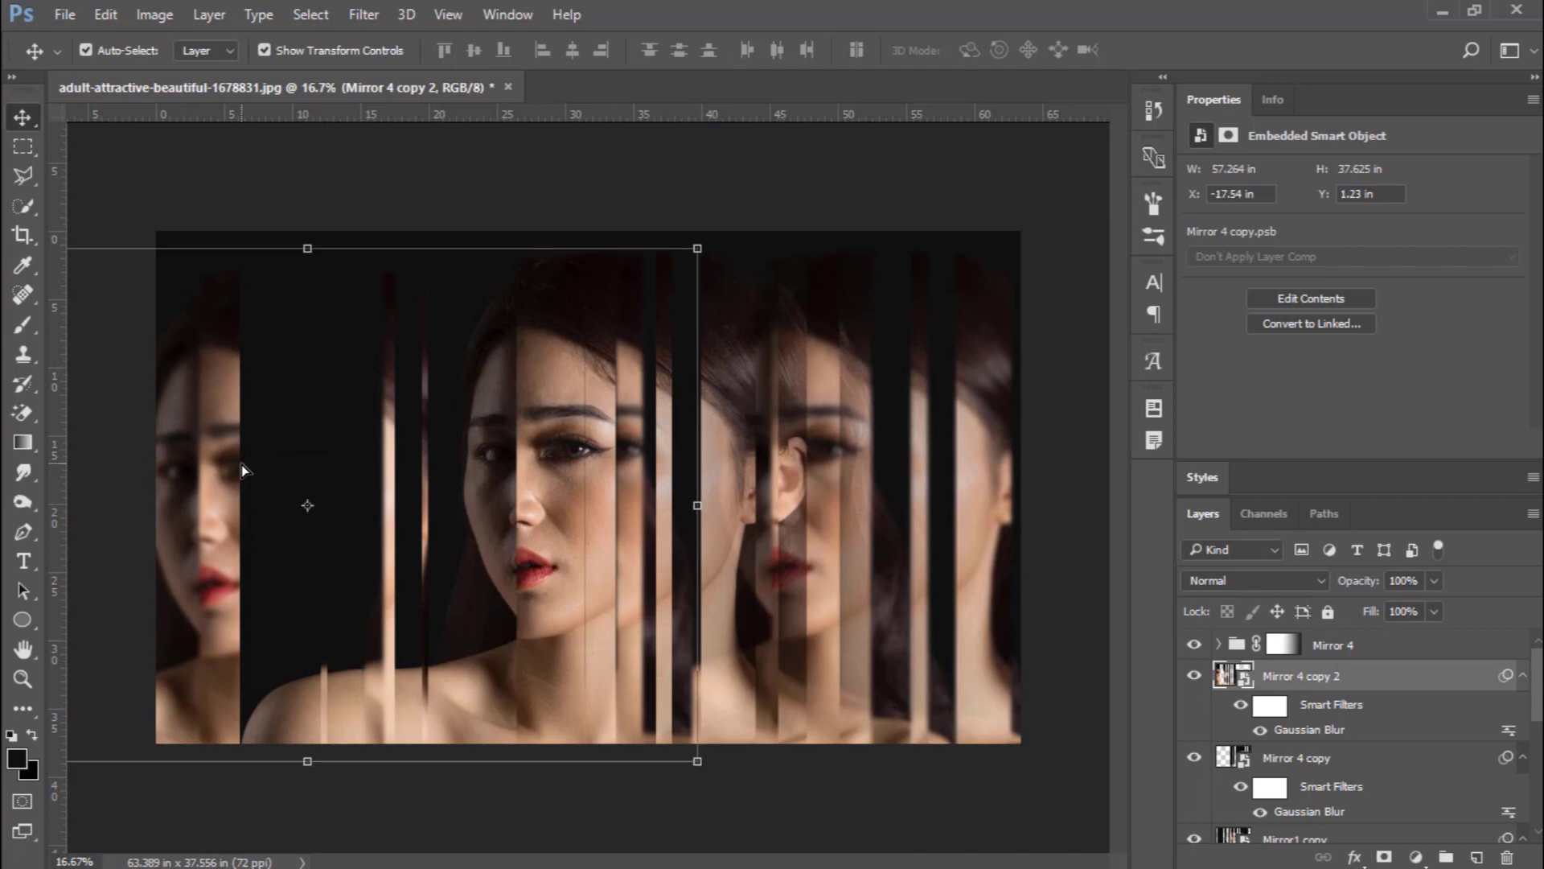
key("shift+Up")
key("shift+Up")
key("shift+Up")
key("shift+Up")
key("shift+Up")
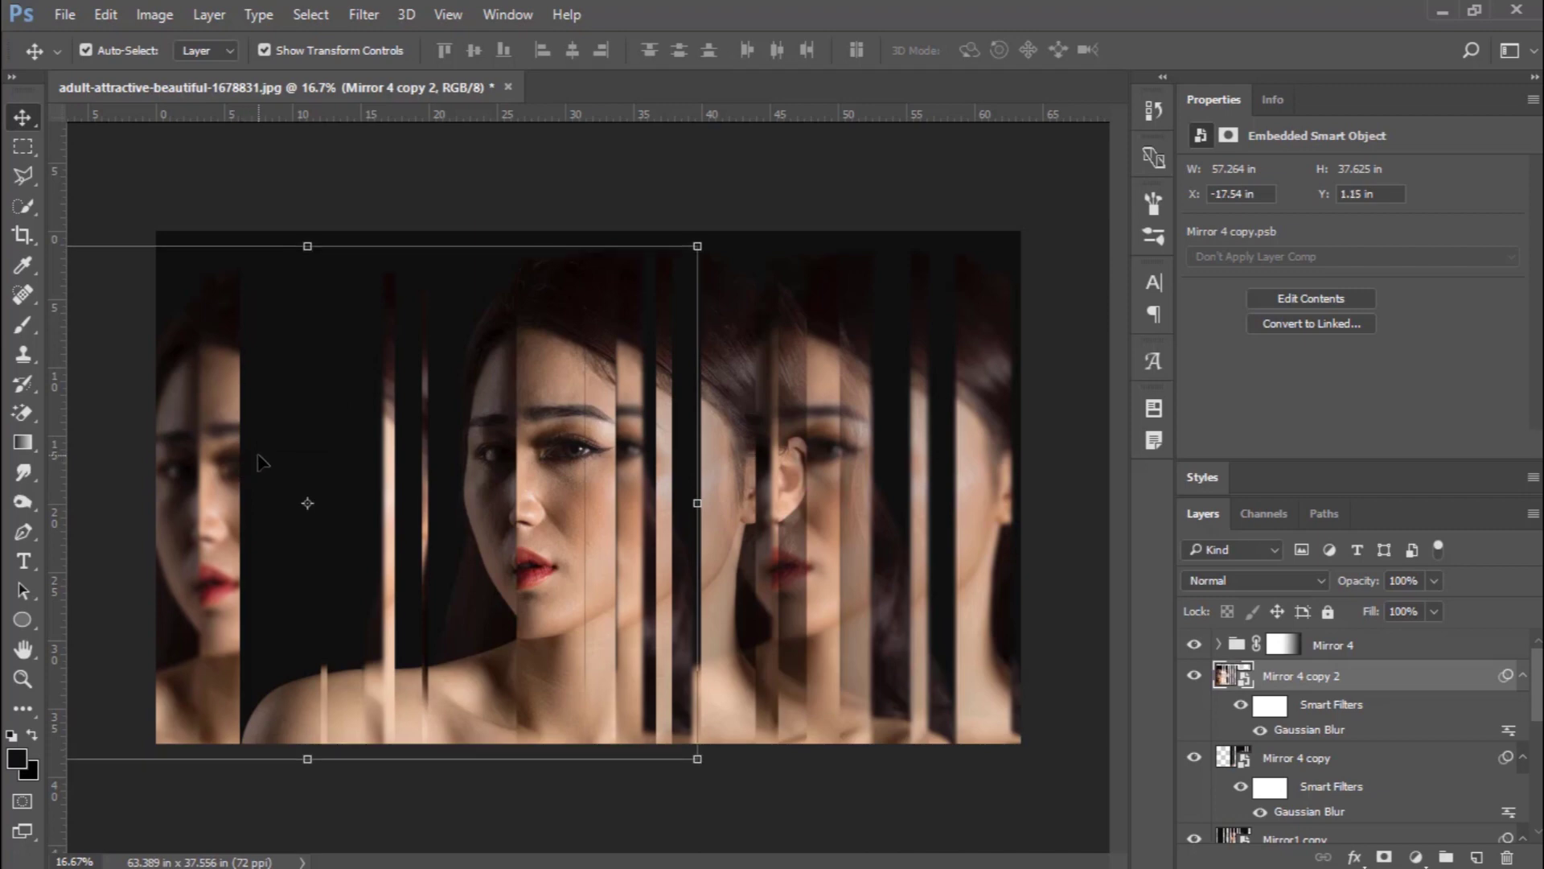
key("shift+Up")
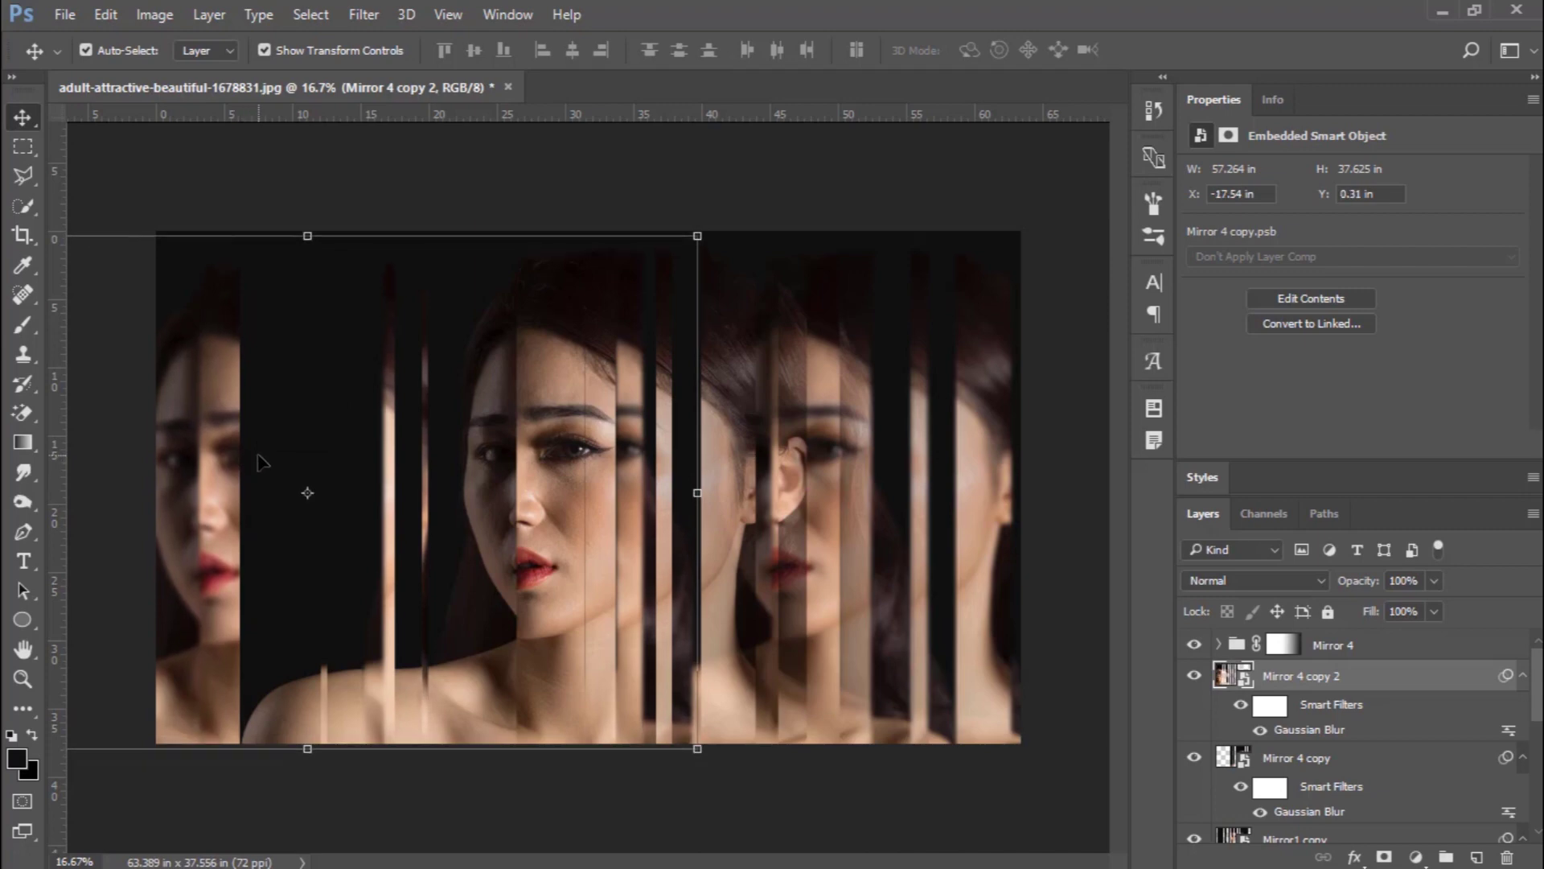
Lower Mirror 4 copy 2's opacity to 40%
key("m")
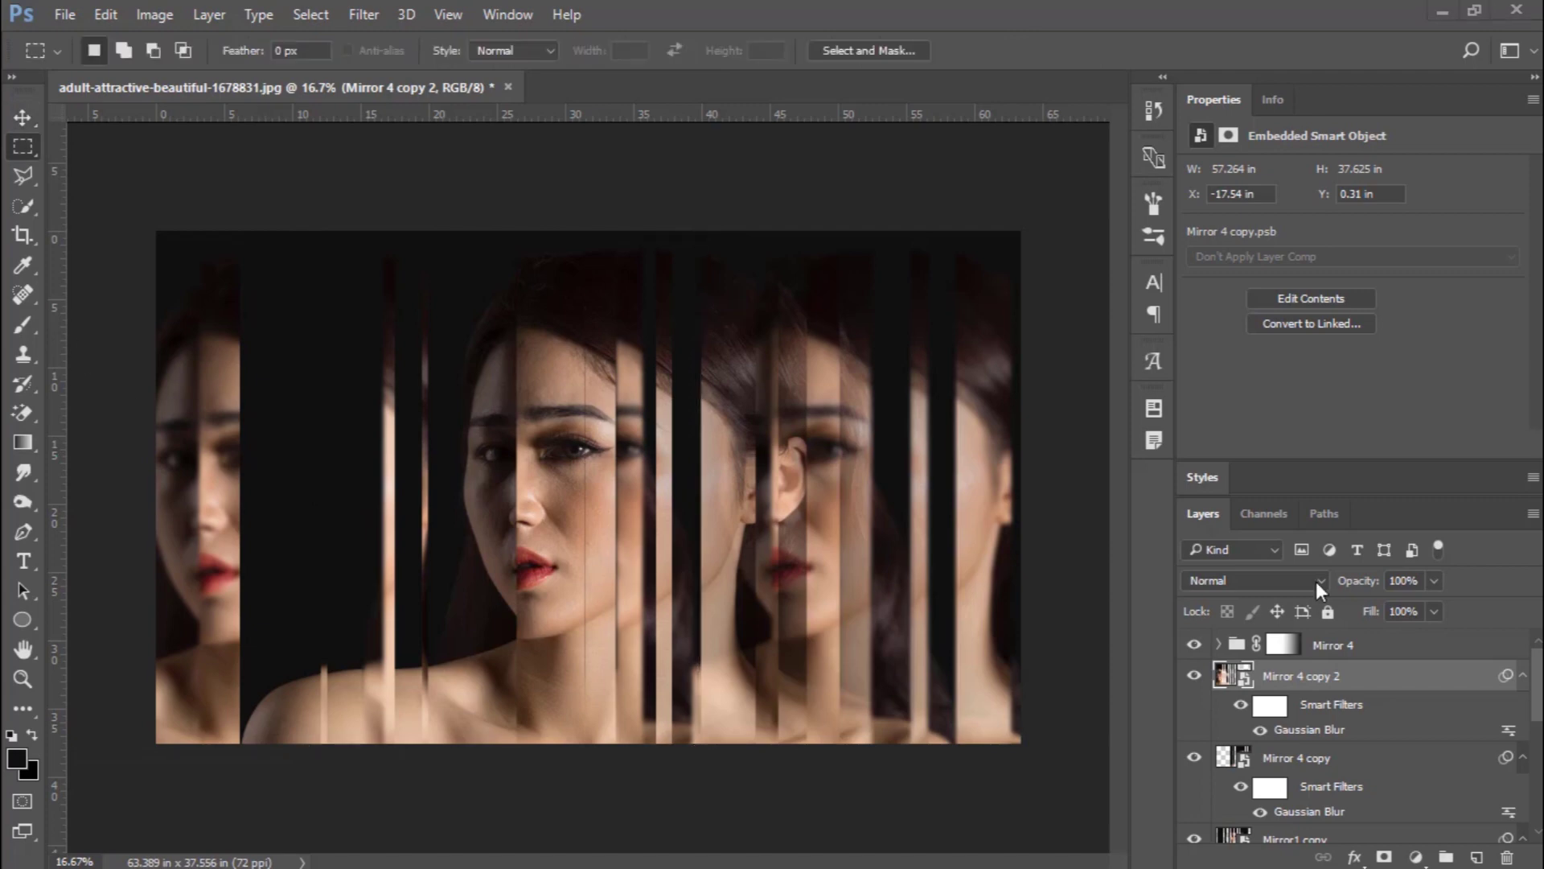
left_click(1435, 581)
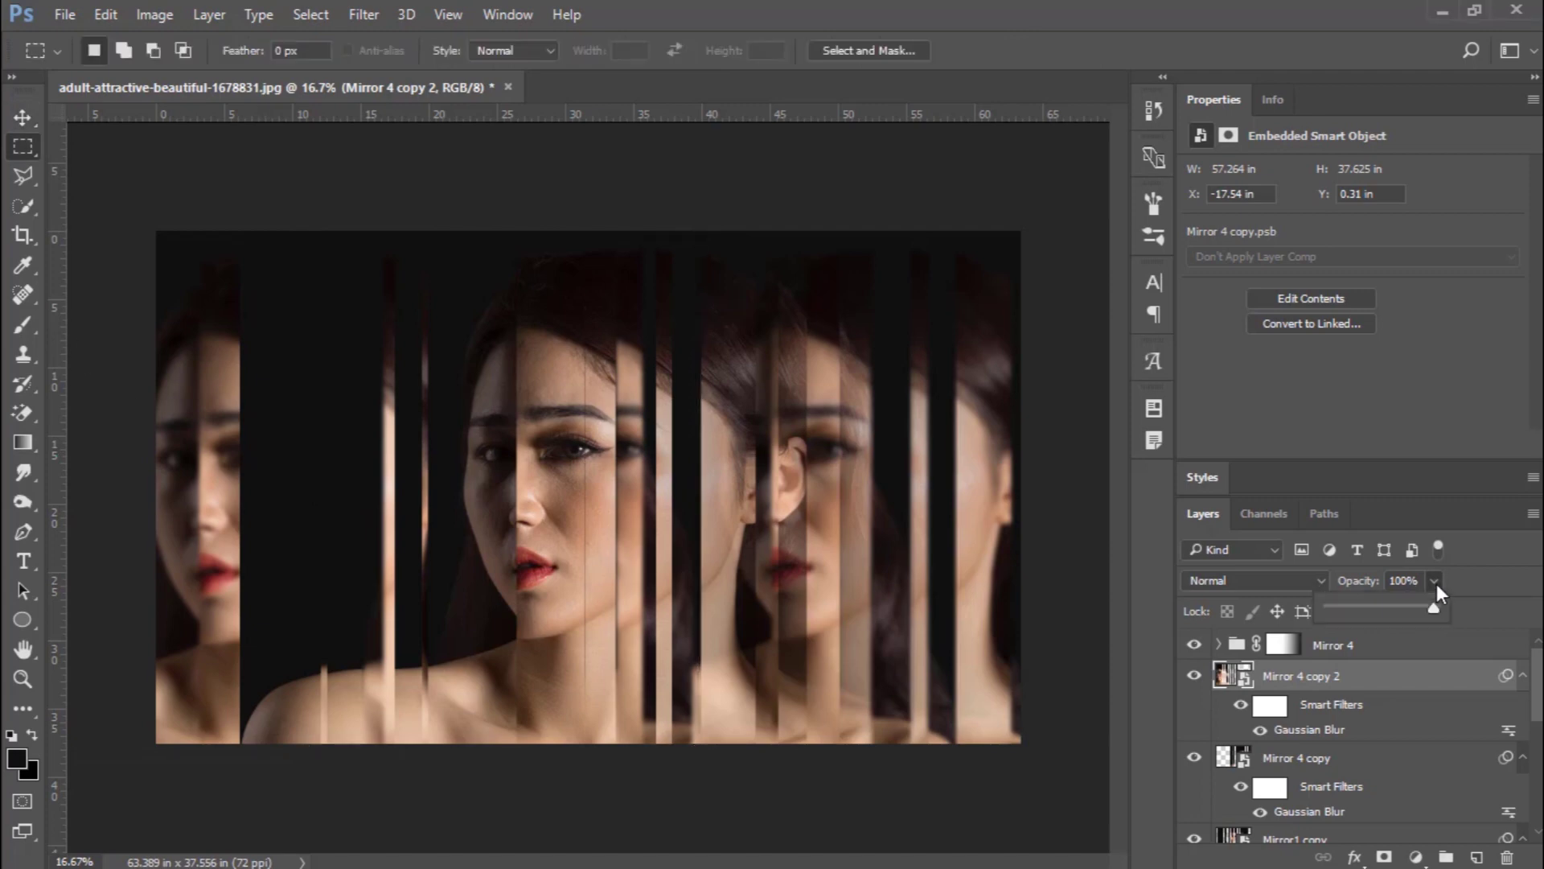
left_click_drag(1393, 612, 1375, 622)
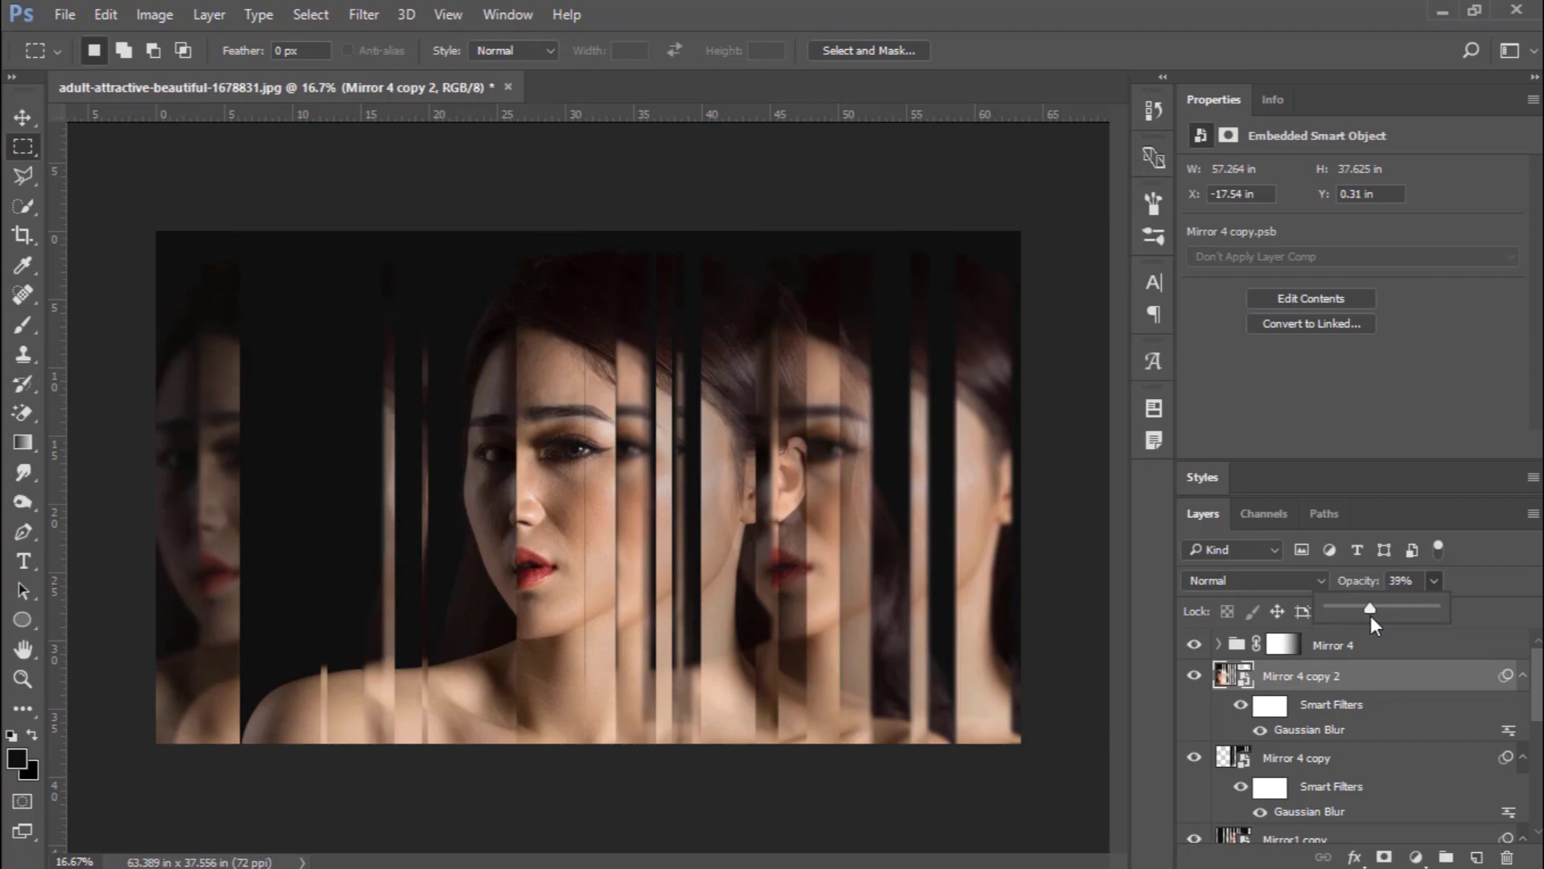
left_click(1409, 582)
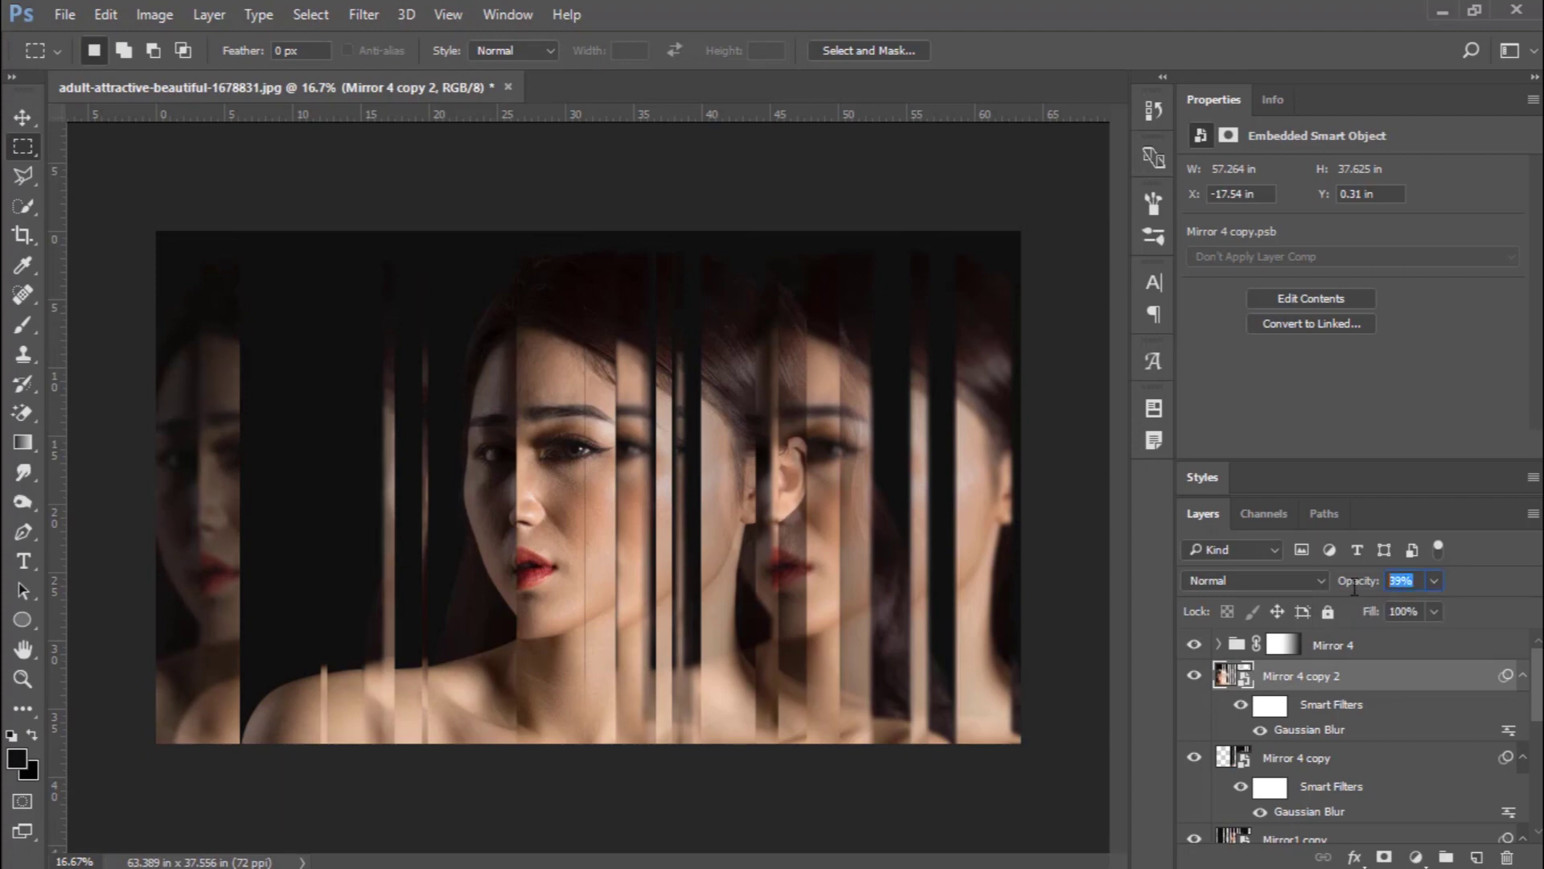
type("40")
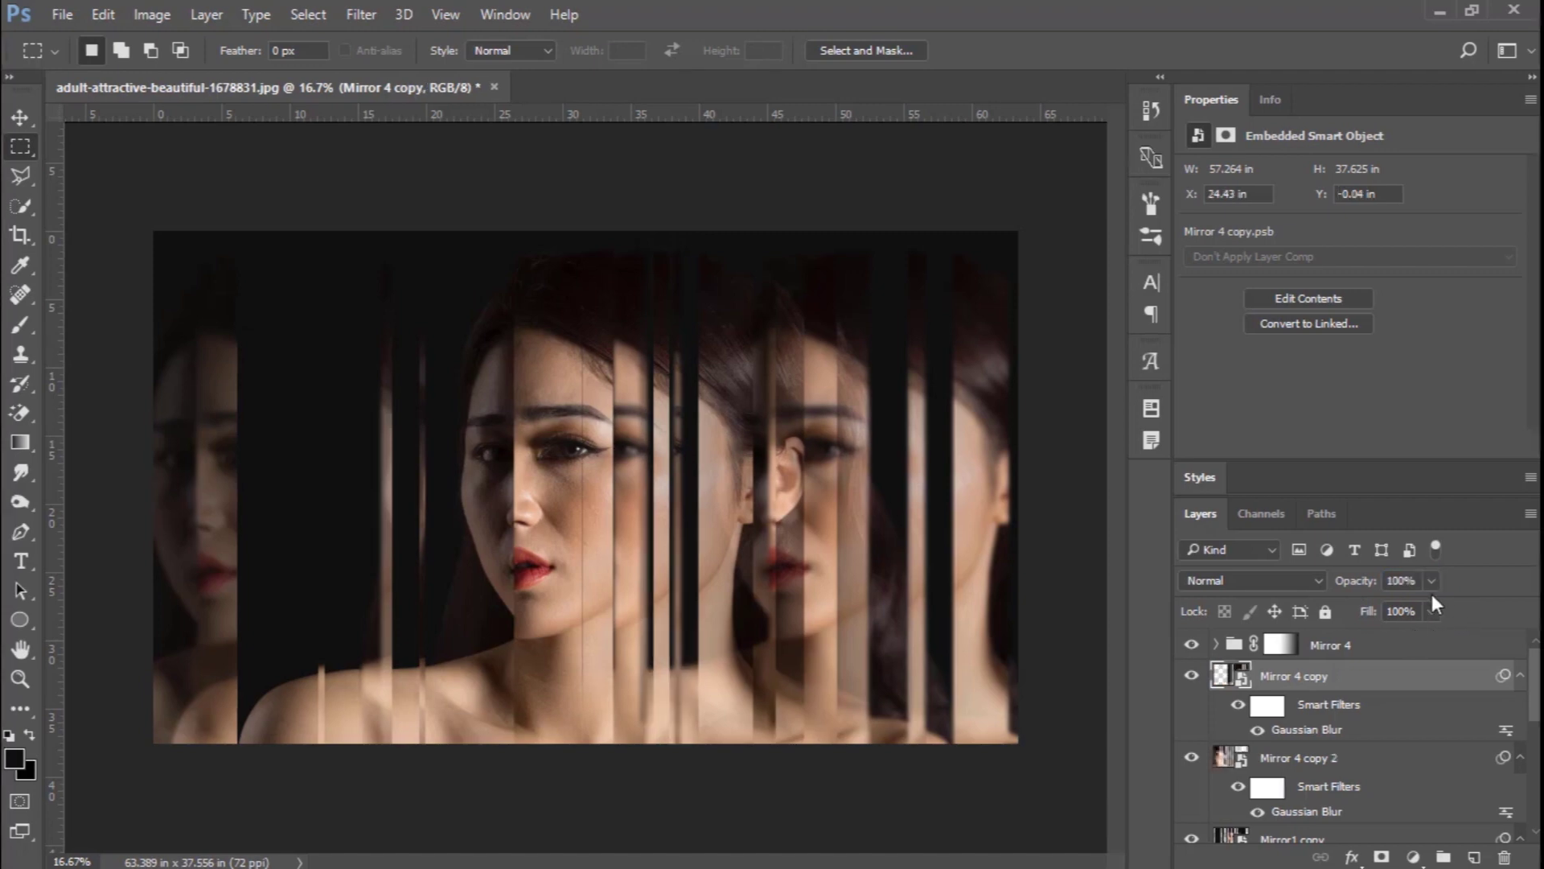
Lower Mirror 4 copy's opacity to 30%, then select the Mirror 4 group mask
left_click(1433, 581)
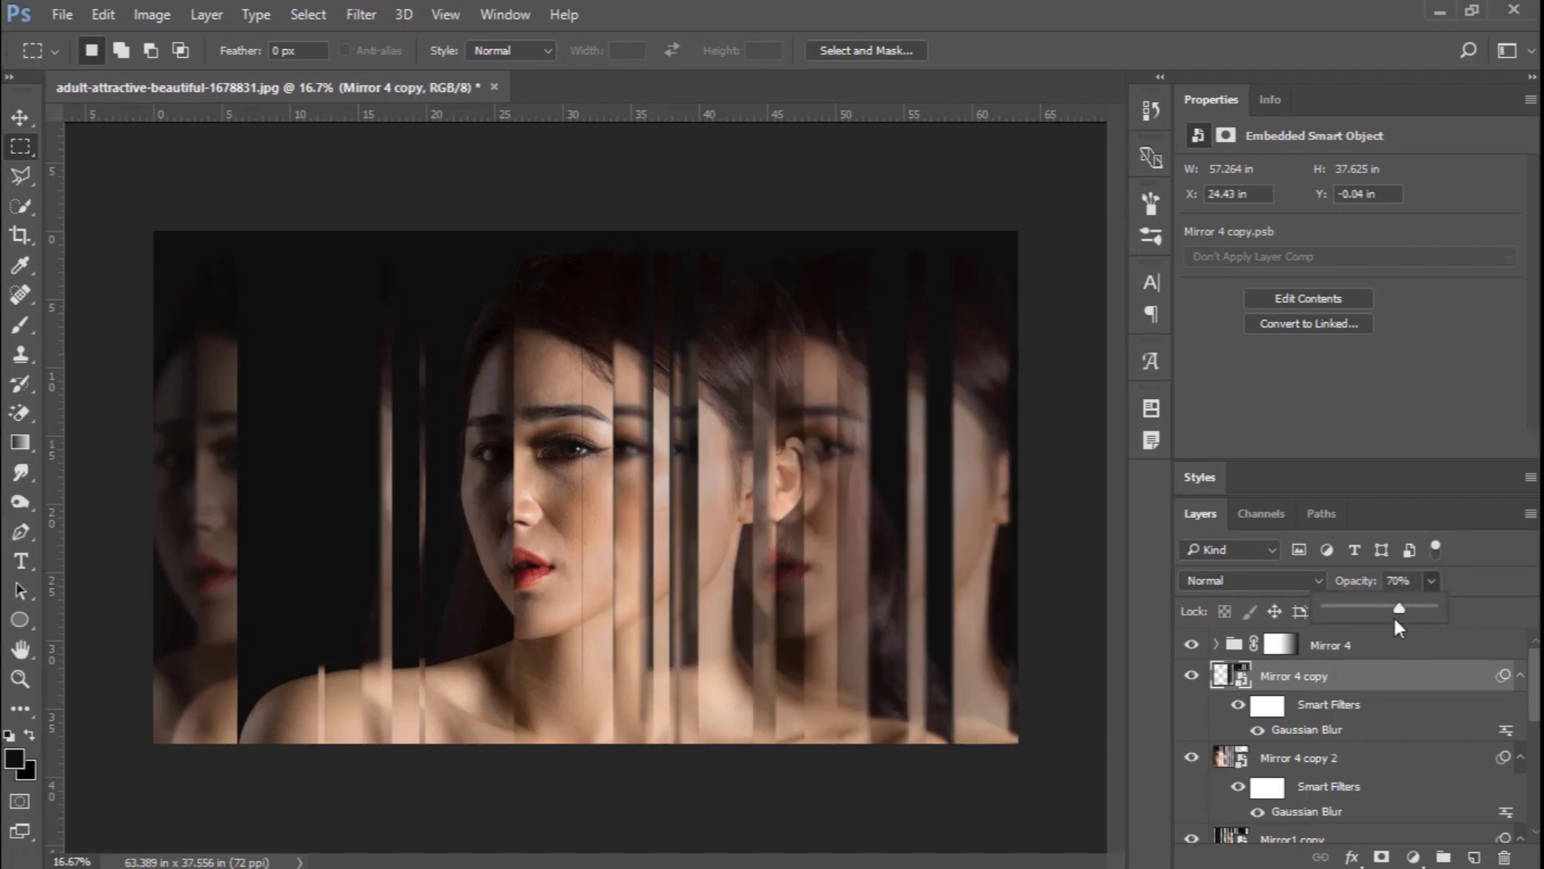
left_click_drag(1399, 627, 1363, 620)
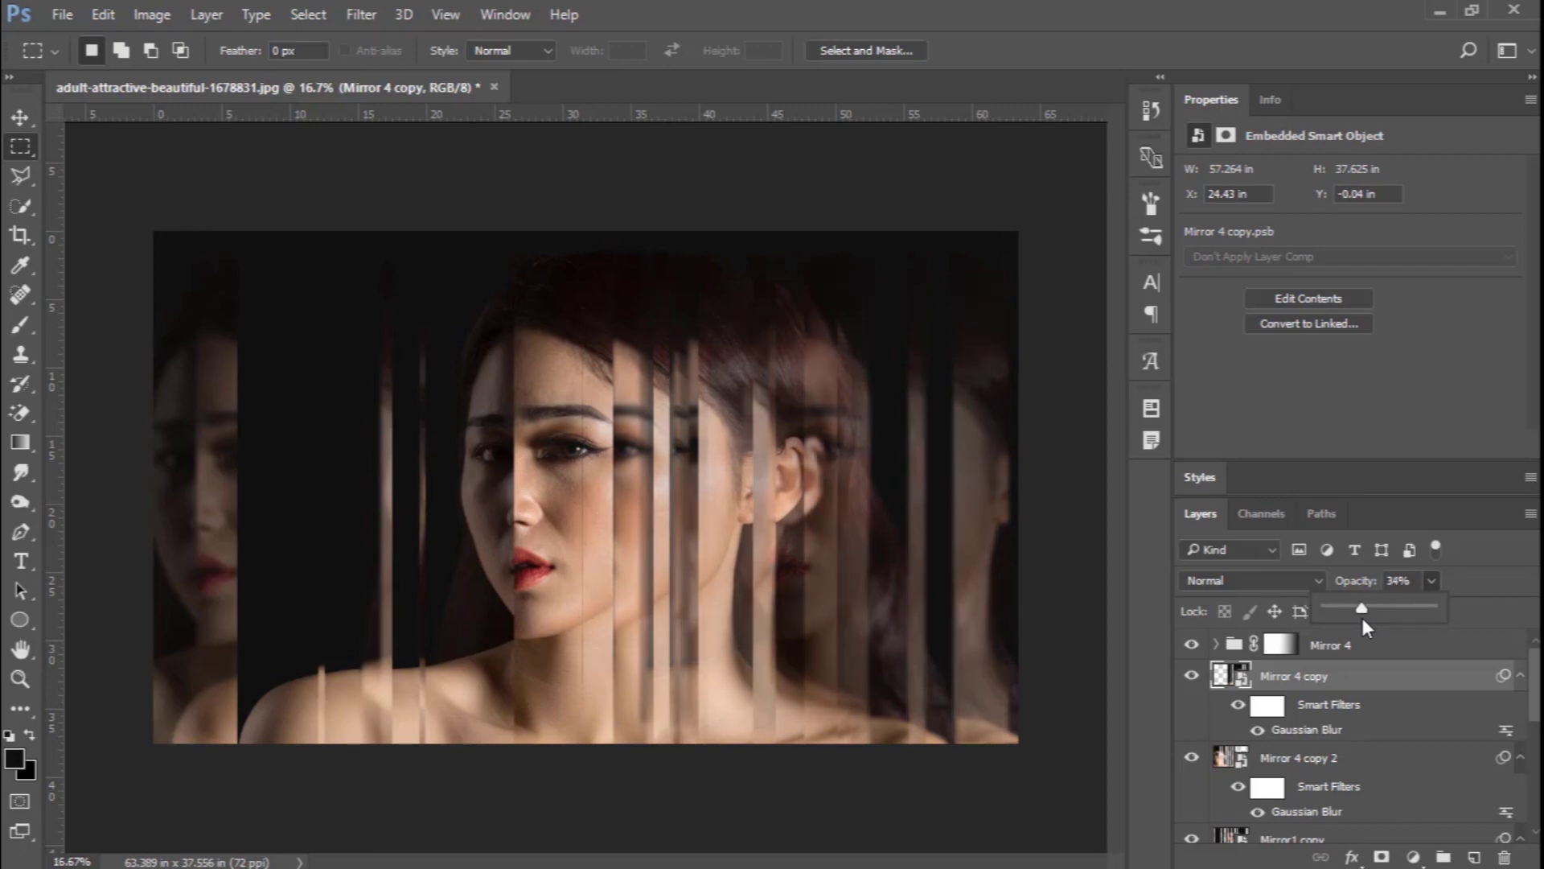
left_click(1369, 587)
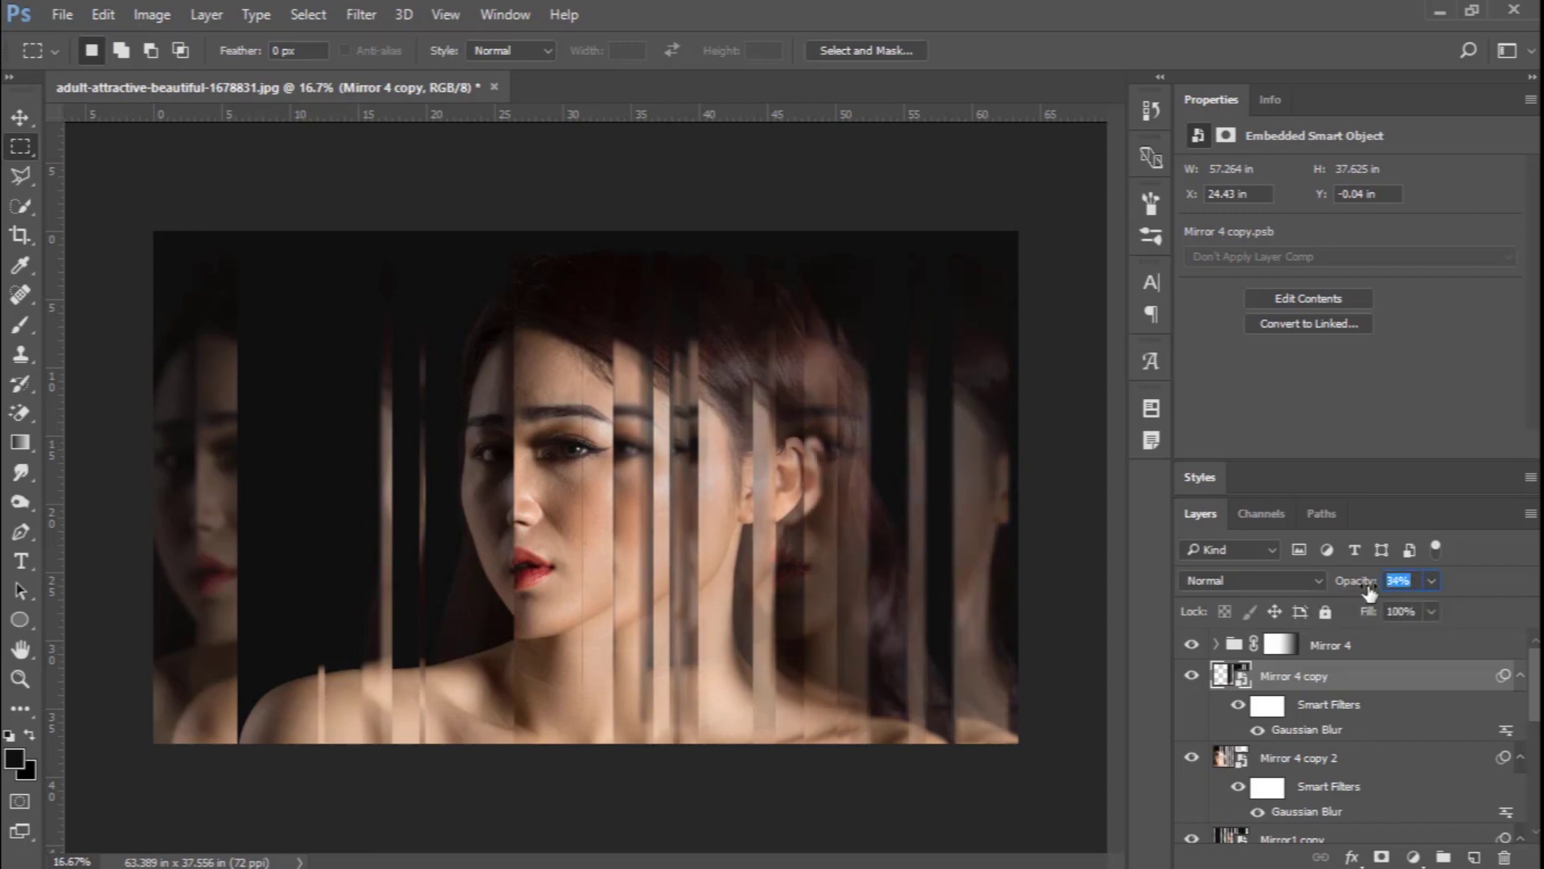
type("30")
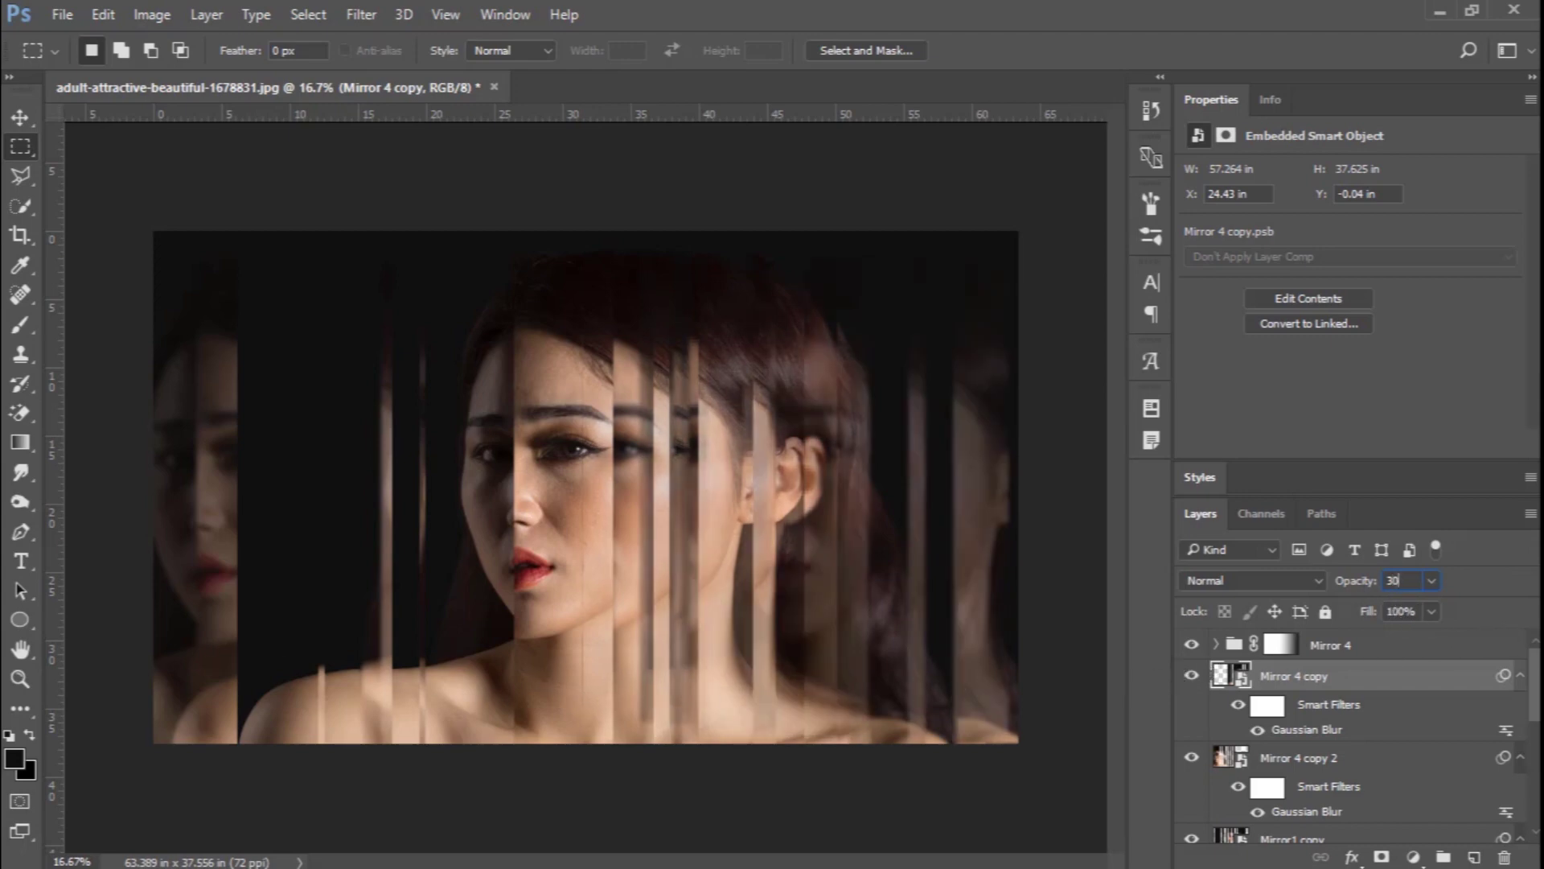
left_click(1280, 644)
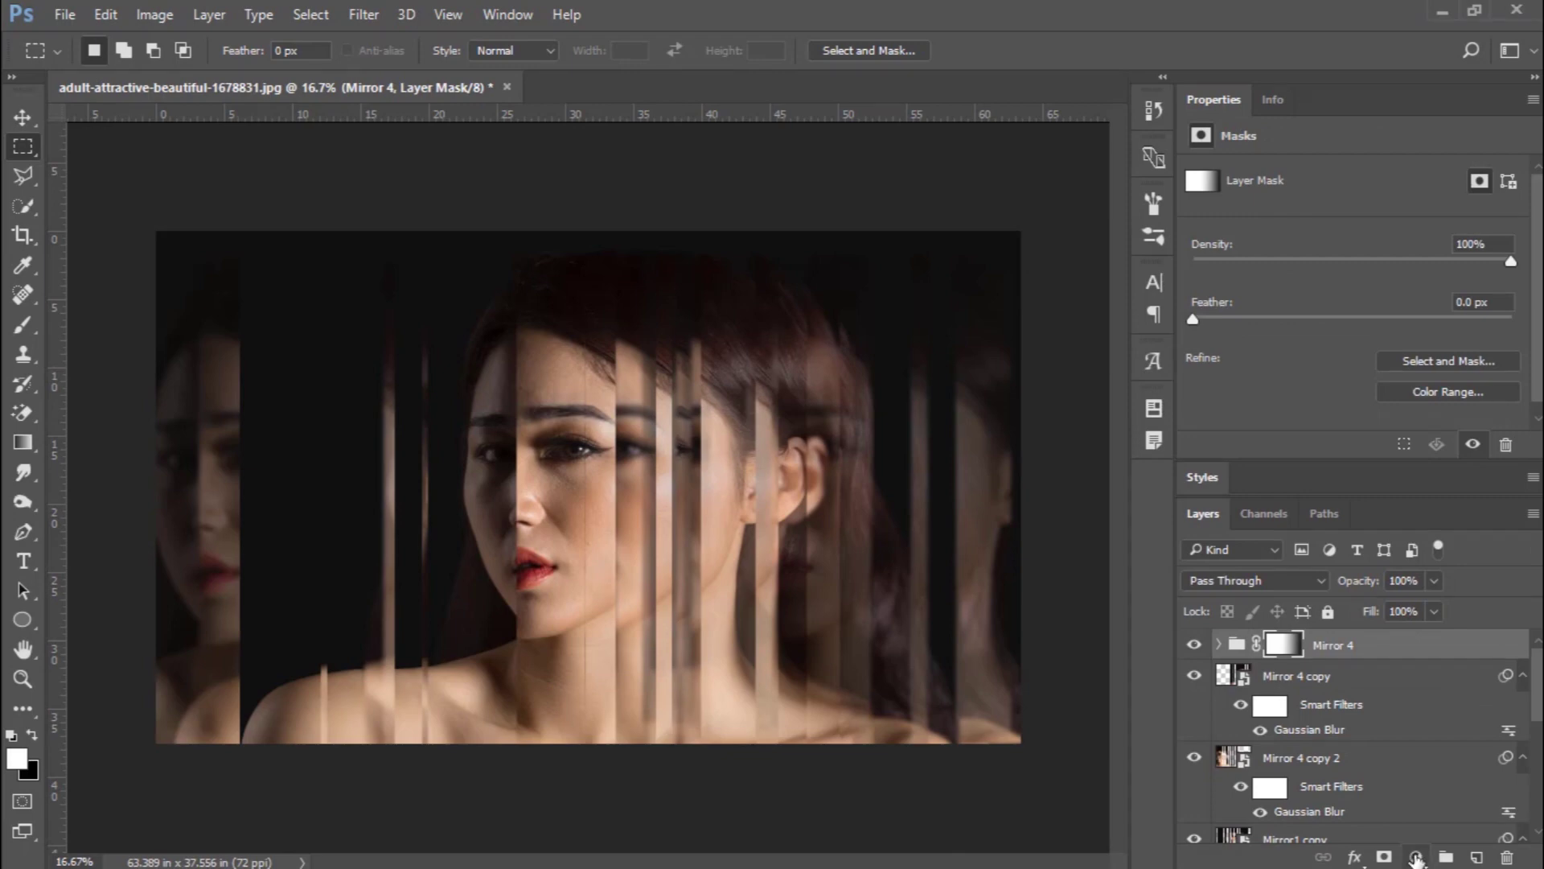
Add a Hue/Saturation adjustment layer with Saturation -27 and Lightness -13
left_click(1416, 858)
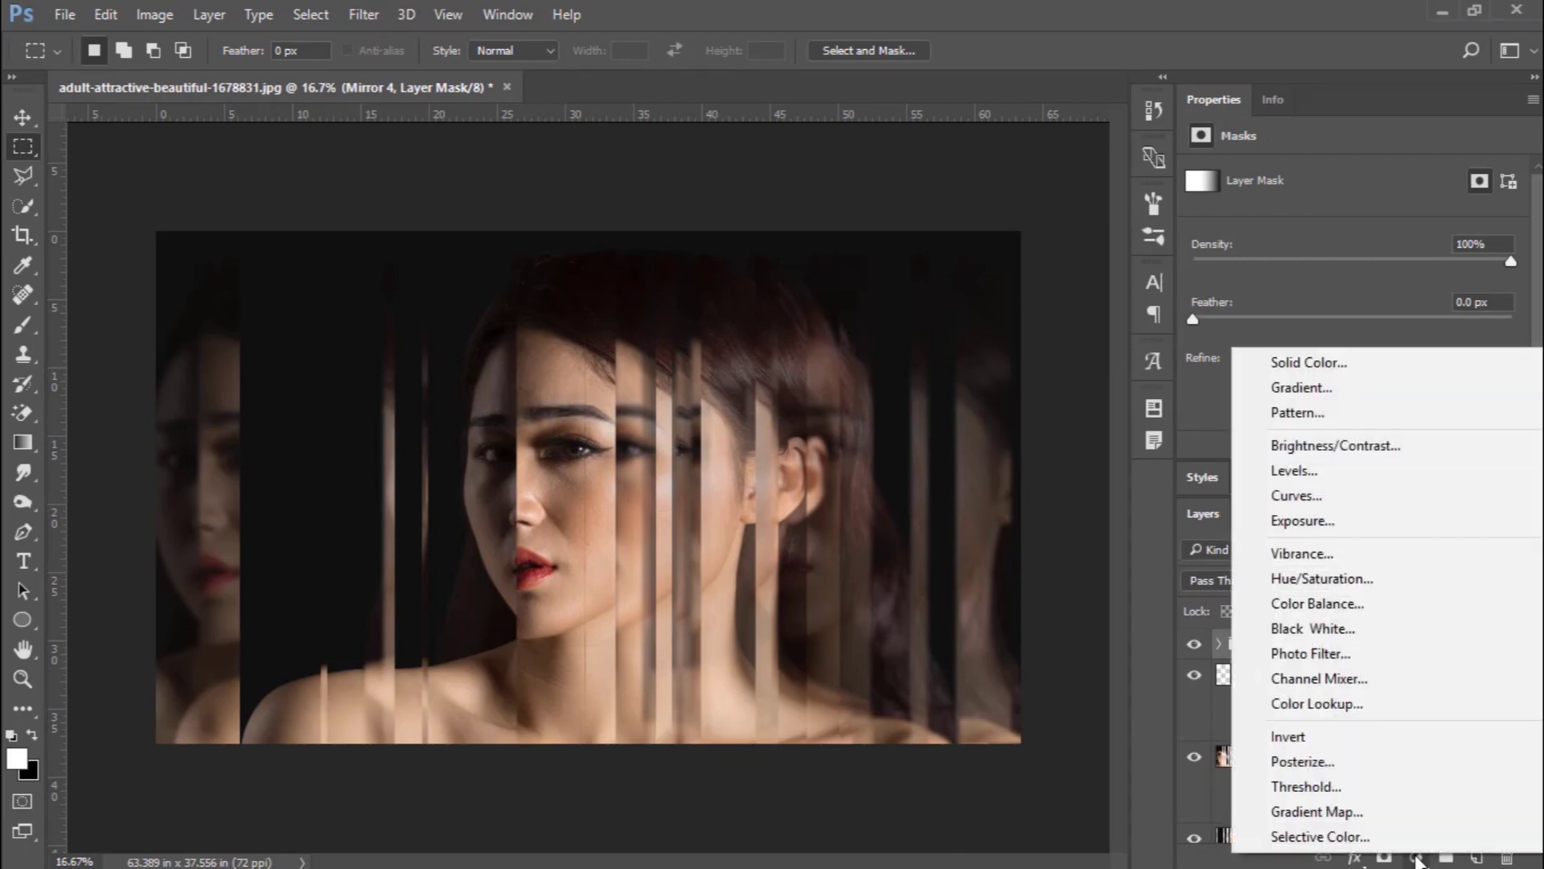
left_click(1365, 593)
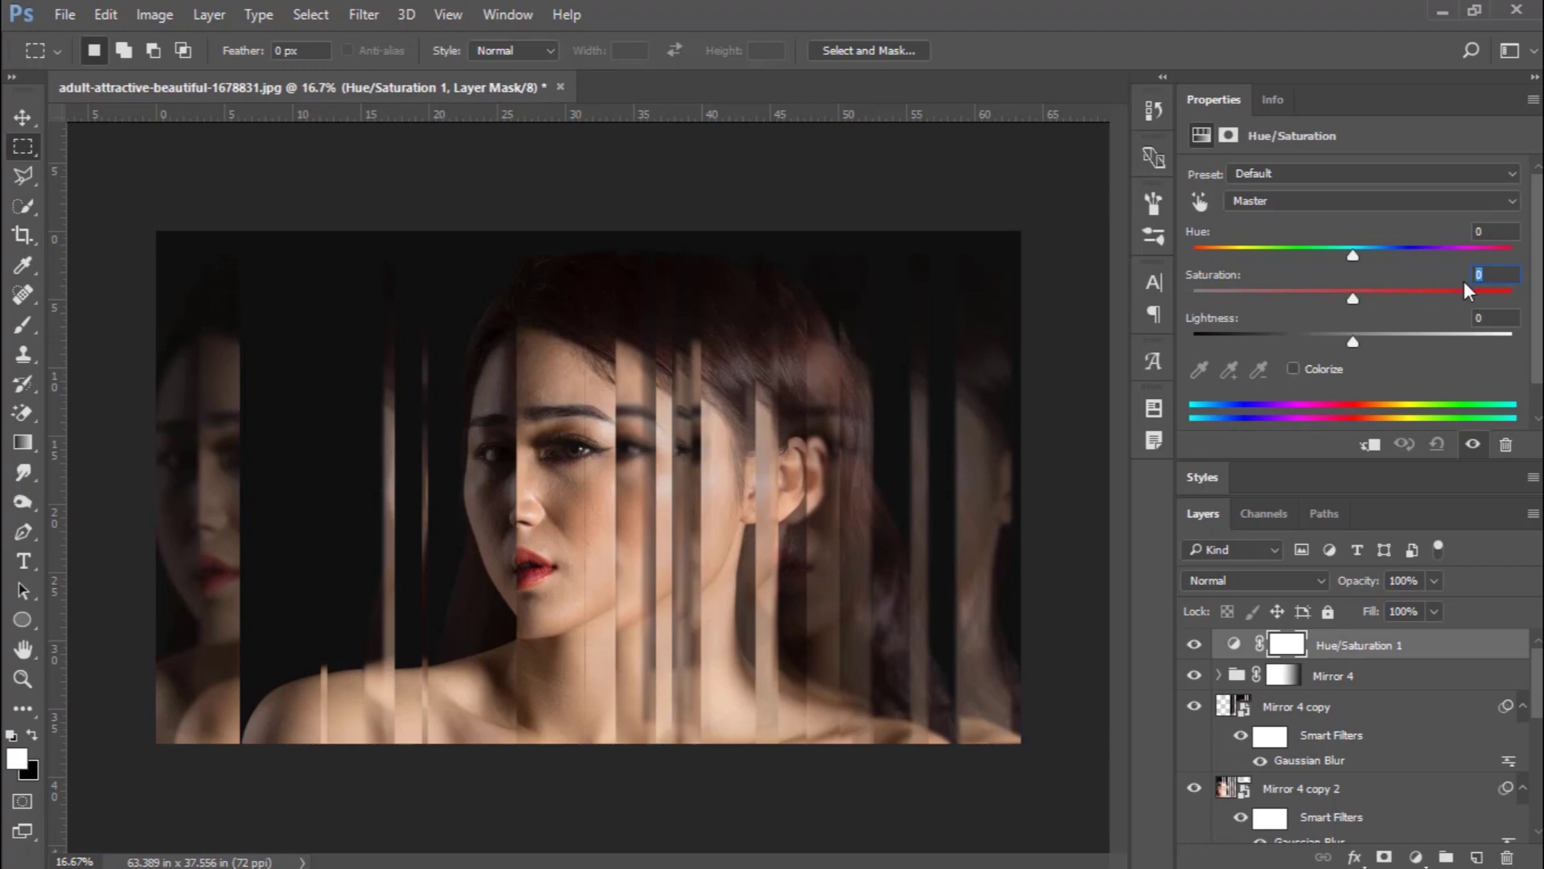
type("27")
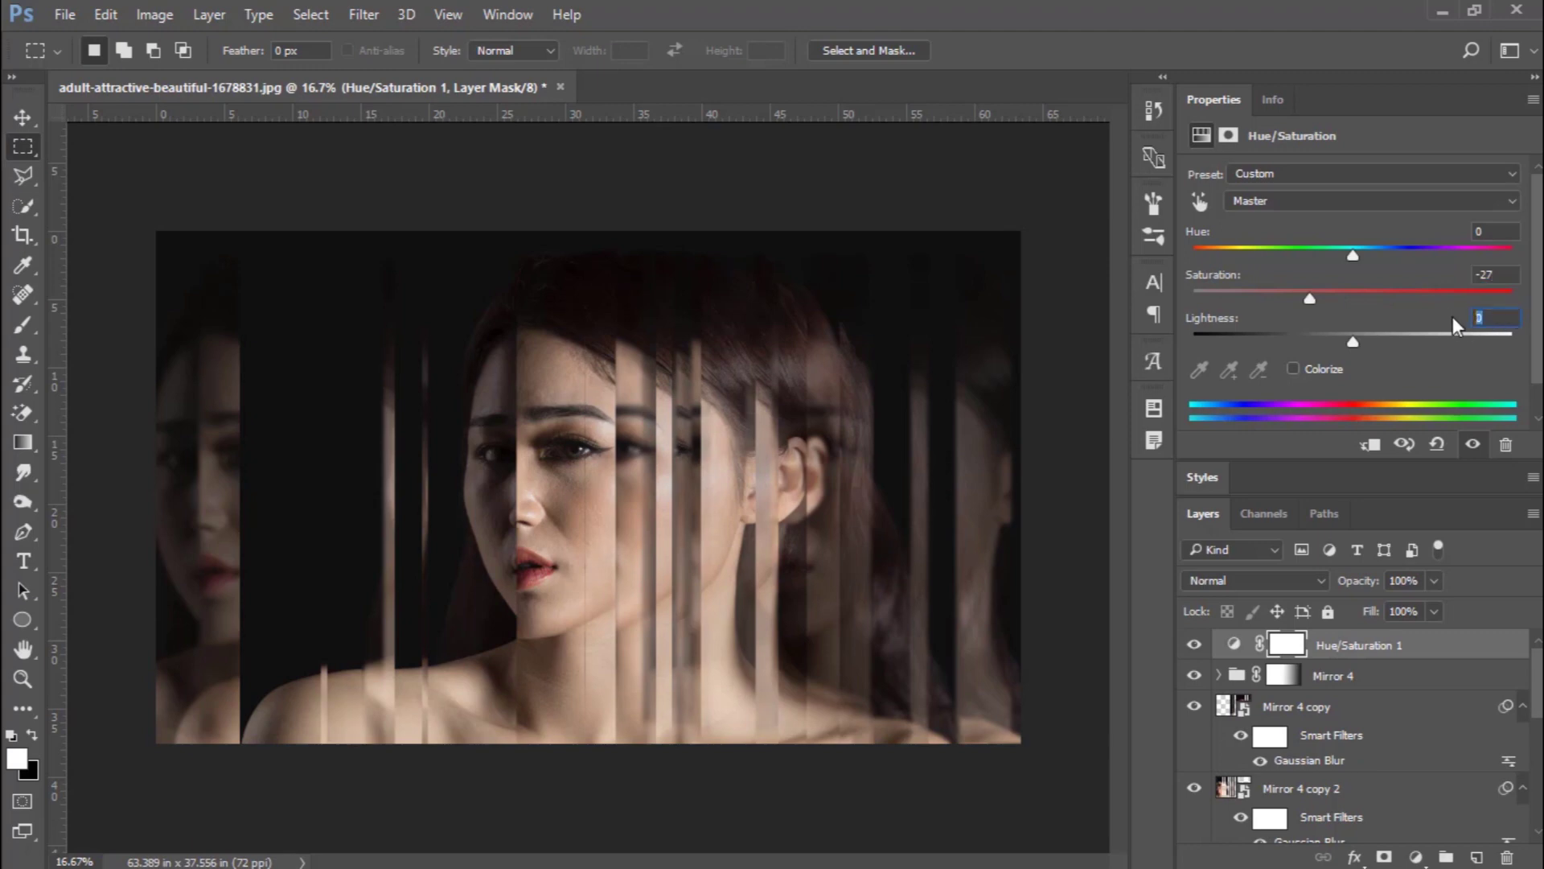
type("-13")
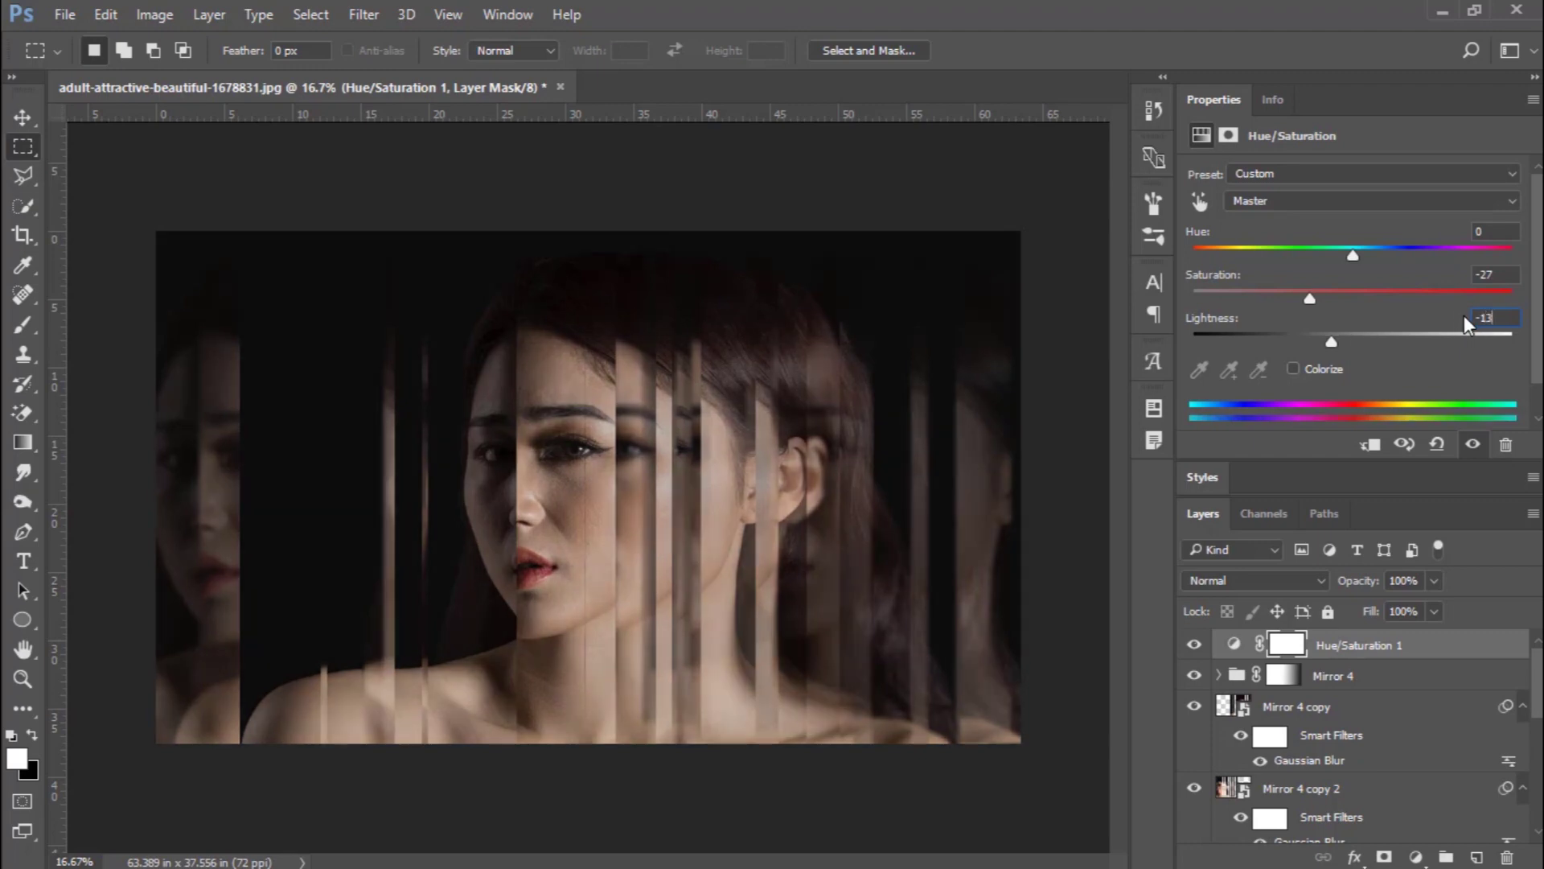